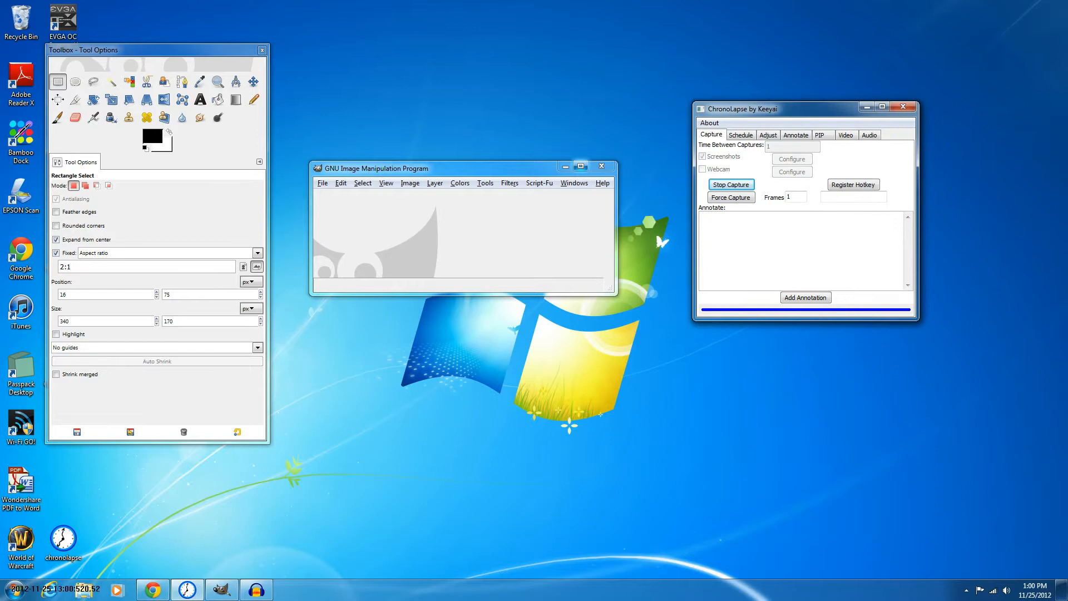
Close GIMP and switch to the Chrome window showing the gimp.org homepage
{"action": "left_click", "coordinate": [602, 166]}
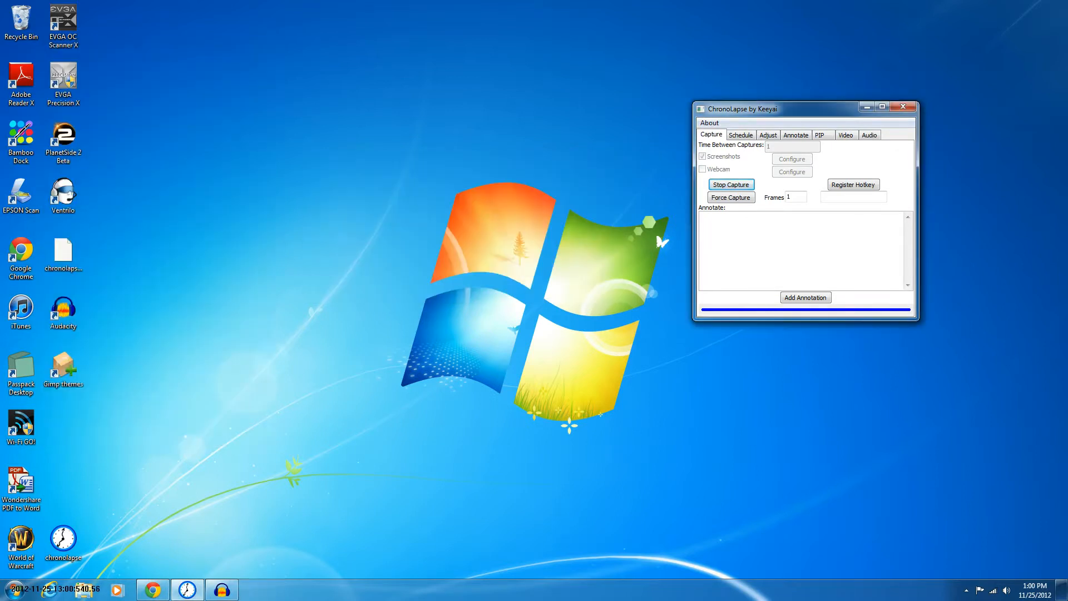
{"action": "mouse_move", "coordinate": [153, 589]}
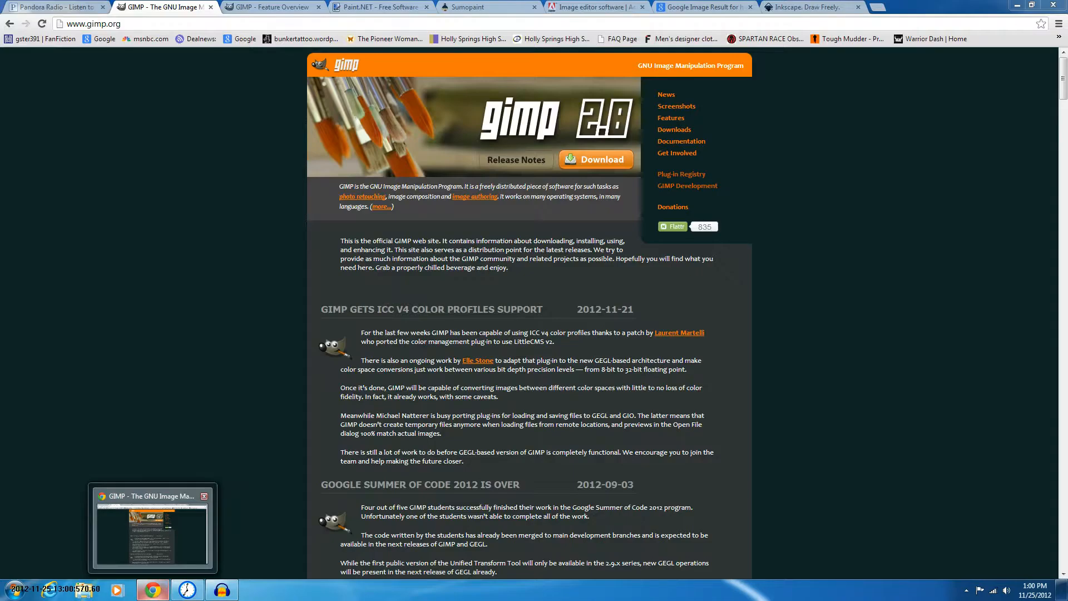
{"action": "left_click", "coordinate": [152, 533]}
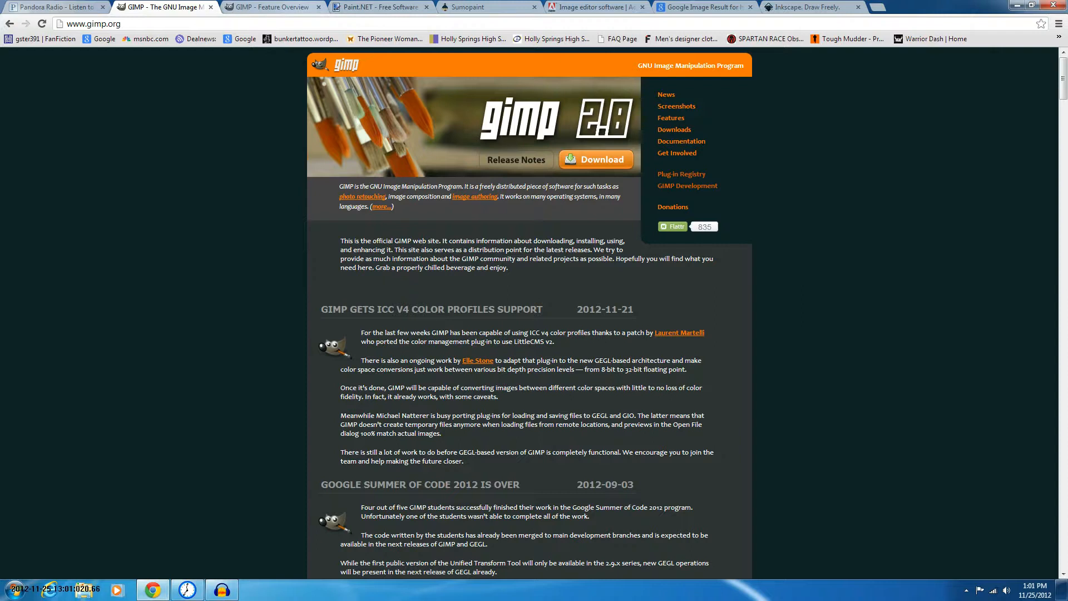
Review the GIMP Feature Overview page, covering the interface, photo enhancement, retouching, hardware support, file formats and supported platforms
{"action": "key", "text": "ctrl+Tab"}
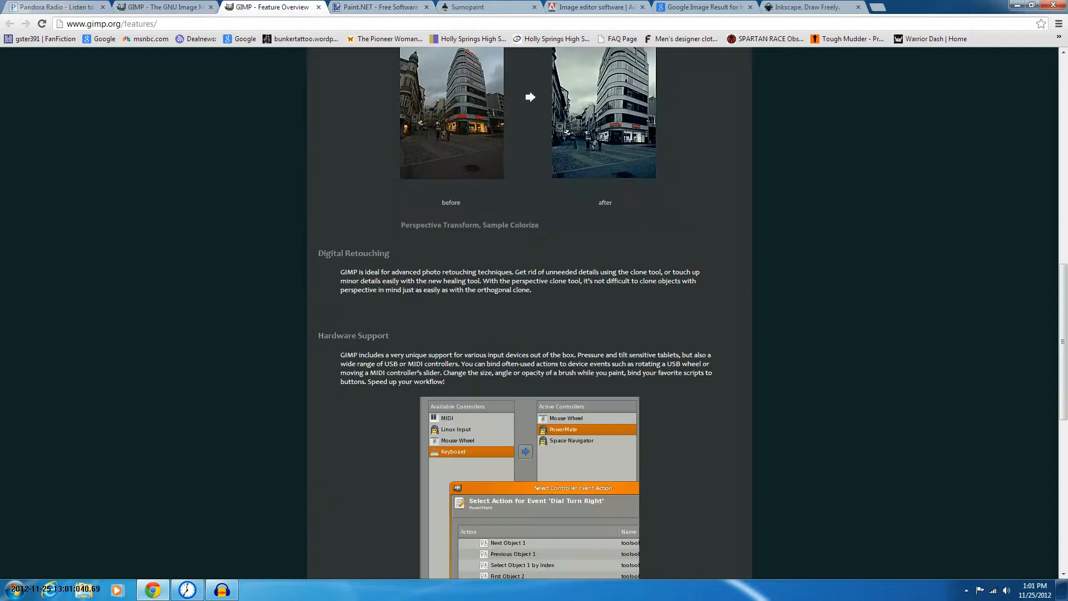
{"action": "scroll", "coordinate": [530, 95], "scroll_direction": "up", "scroll_amount": 8}
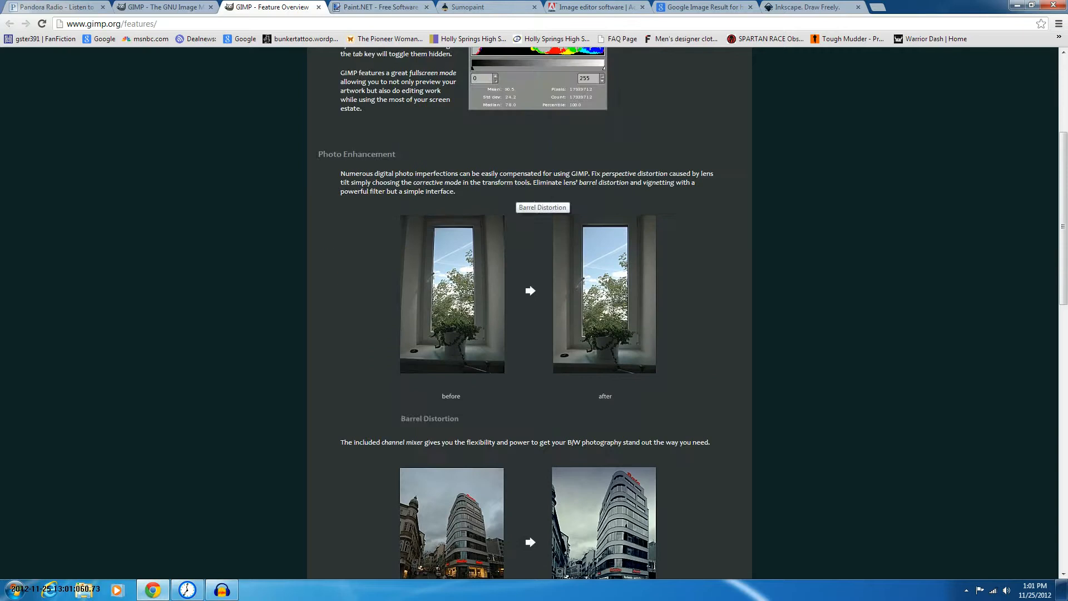
{"action": "scroll", "coordinate": [530, 311], "scroll_direction": "down", "scroll_amount": 3}
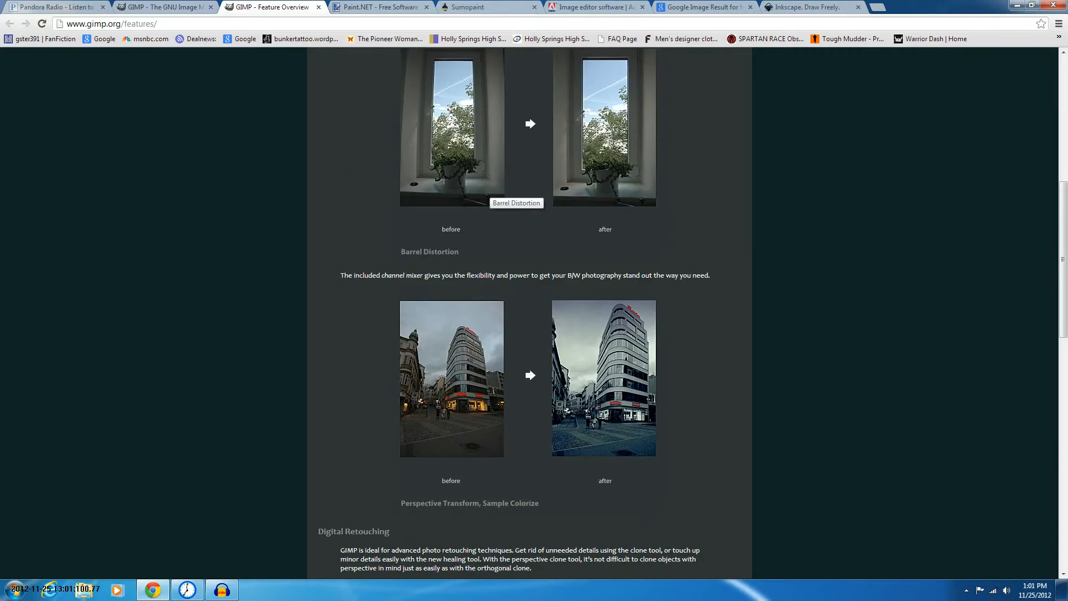
{"action": "scroll", "coordinate": [530, 311], "scroll_direction": "up", "scroll_amount": 2}
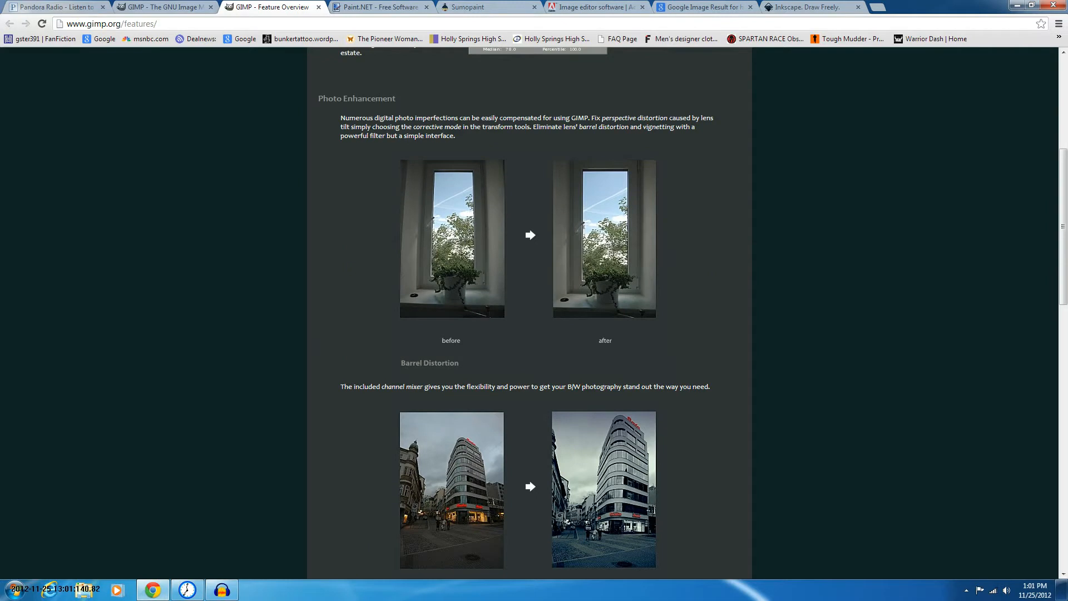
{"action": "scroll", "coordinate": [530, 311], "scroll_direction": "up", "scroll_amount": 4}
{"action": "scroll", "coordinate": [531, 311], "scroll_direction": "up", "scroll_amount": 2}
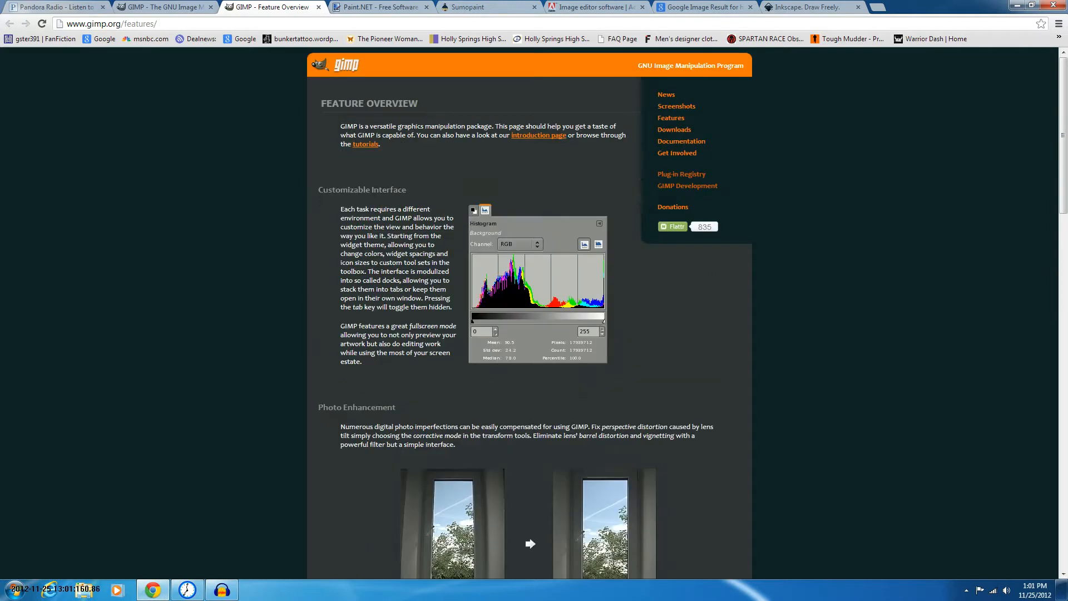
{"action": "scroll", "coordinate": [530, 312], "scroll_direction": "down", "scroll_amount": 5}
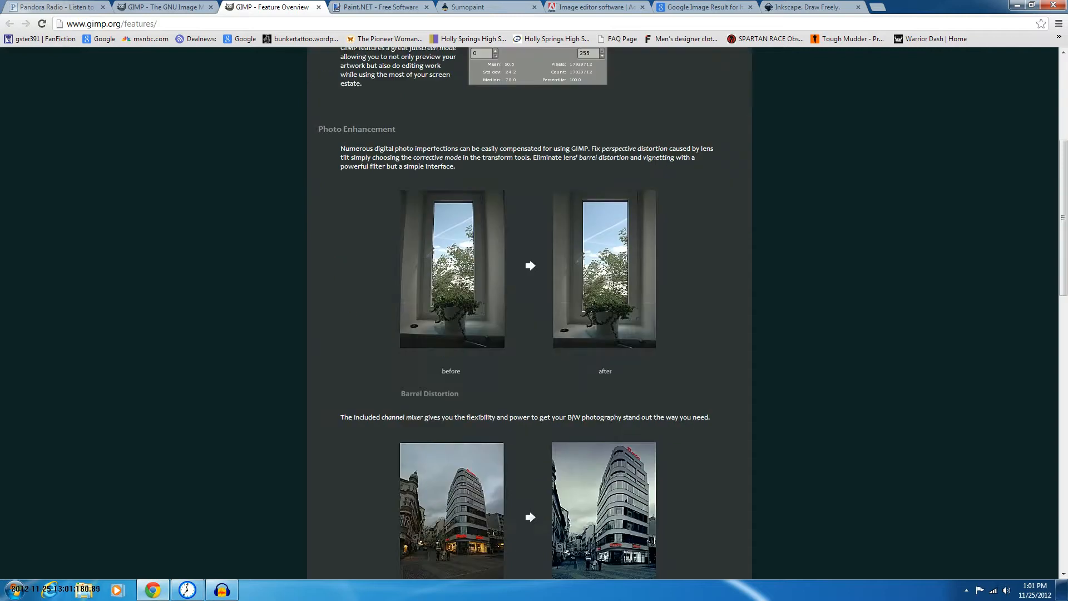
{"action": "scroll", "coordinate": [530, 311], "scroll_direction": "down", "scroll_amount": 5}
{"action": "scroll", "coordinate": [530, 311], "scroll_direction": "down", "scroll_amount": 4}
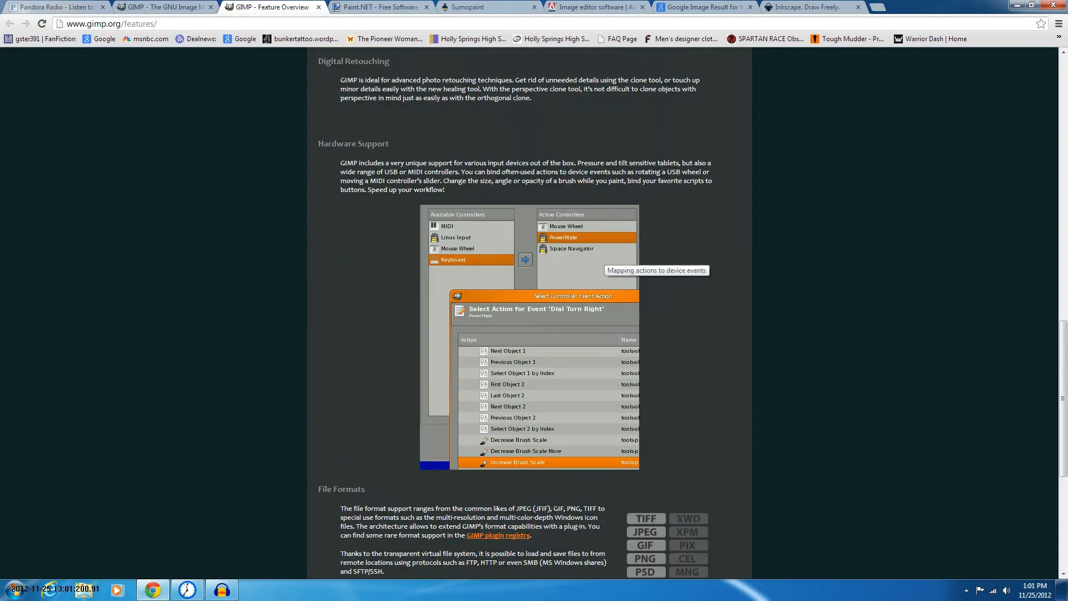
{"action": "scroll", "coordinate": [530, 311], "scroll_direction": "down", "scroll_amount": 3}
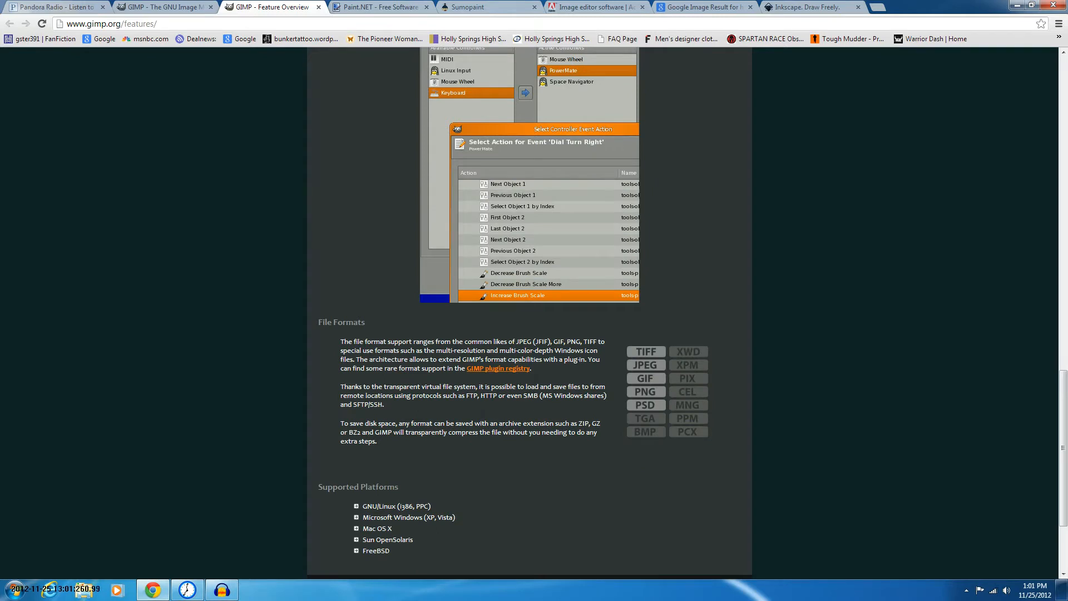
{"action": "scroll", "coordinate": [530, 312], "scroll_direction": "down", "scroll_amount": 1}
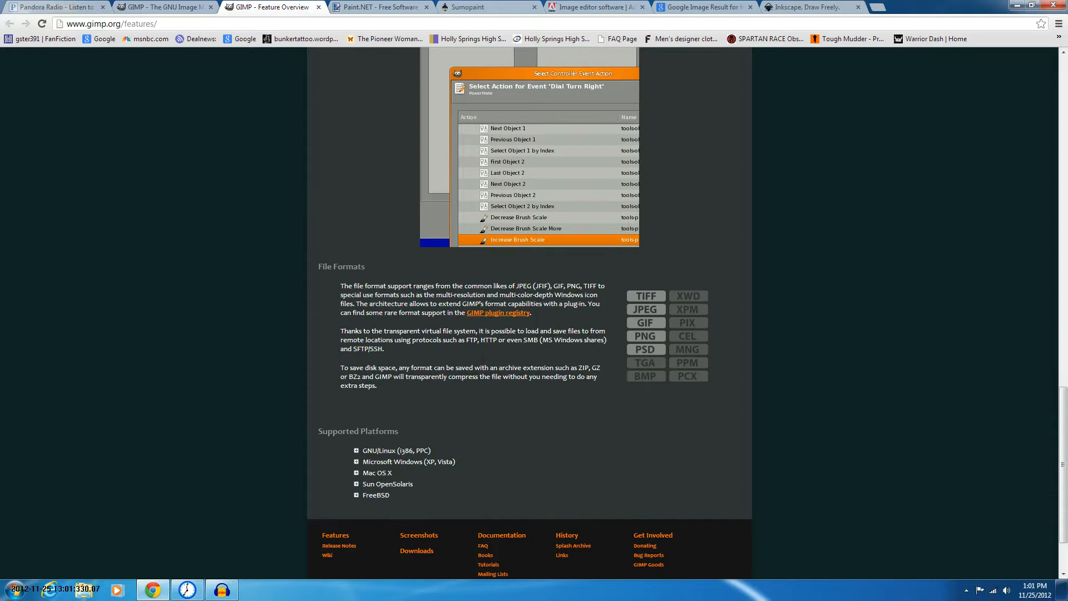
{"action": "scroll", "coordinate": [530, 312], "scroll_direction": "up", "scroll_amount": 15}
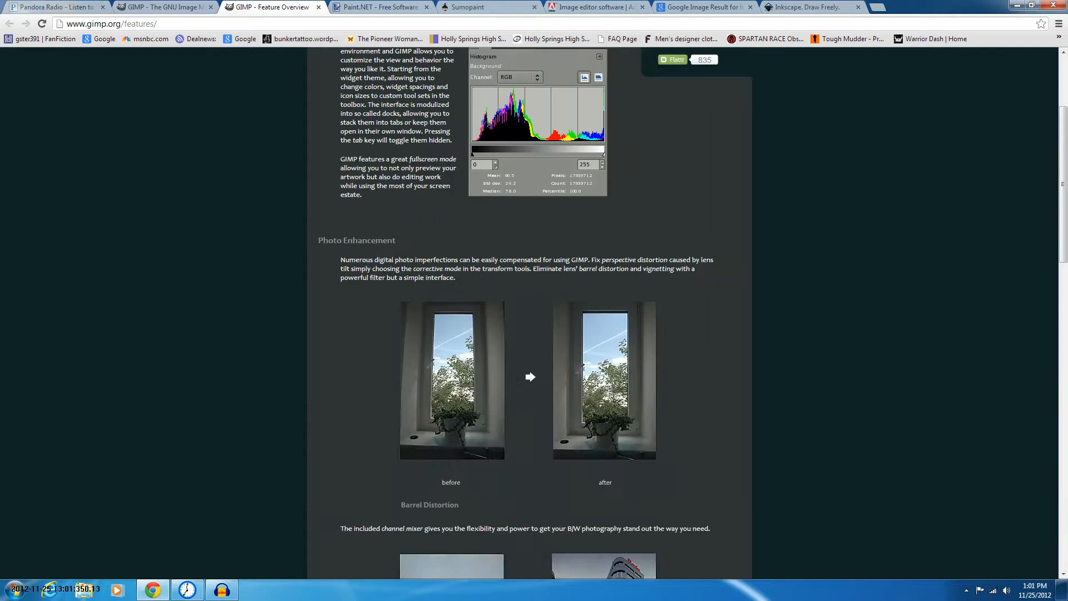
{"action": "scroll", "coordinate": [530, 312], "scroll_direction": "up", "scroll_amount": 3}
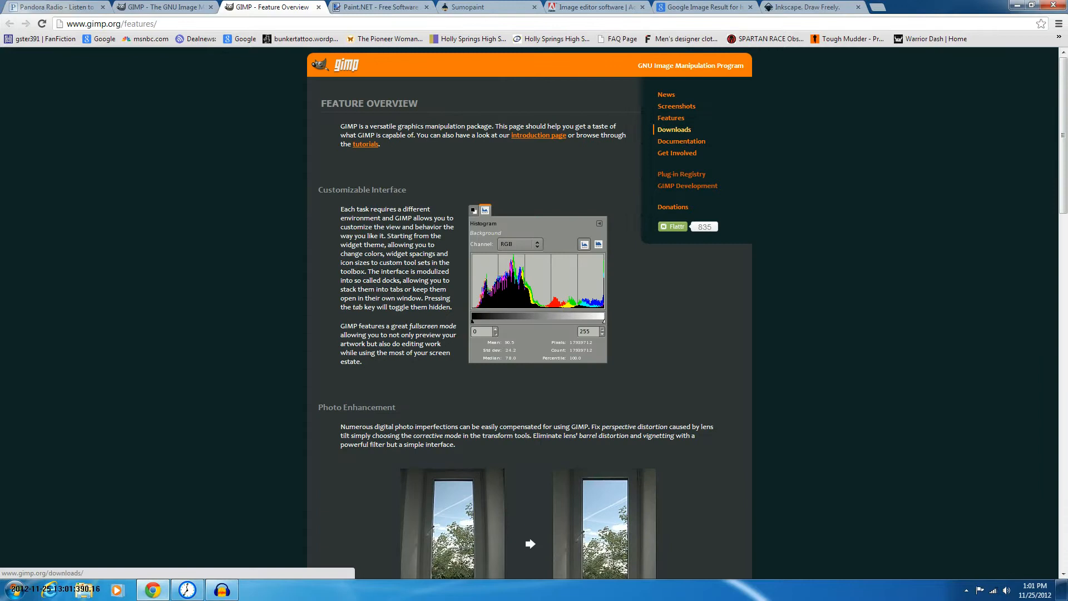
Open the GIMP Downloads page, look through its installers, source files and mirrors, and close that page
{"action": "left_click", "coordinate": [674, 130]}
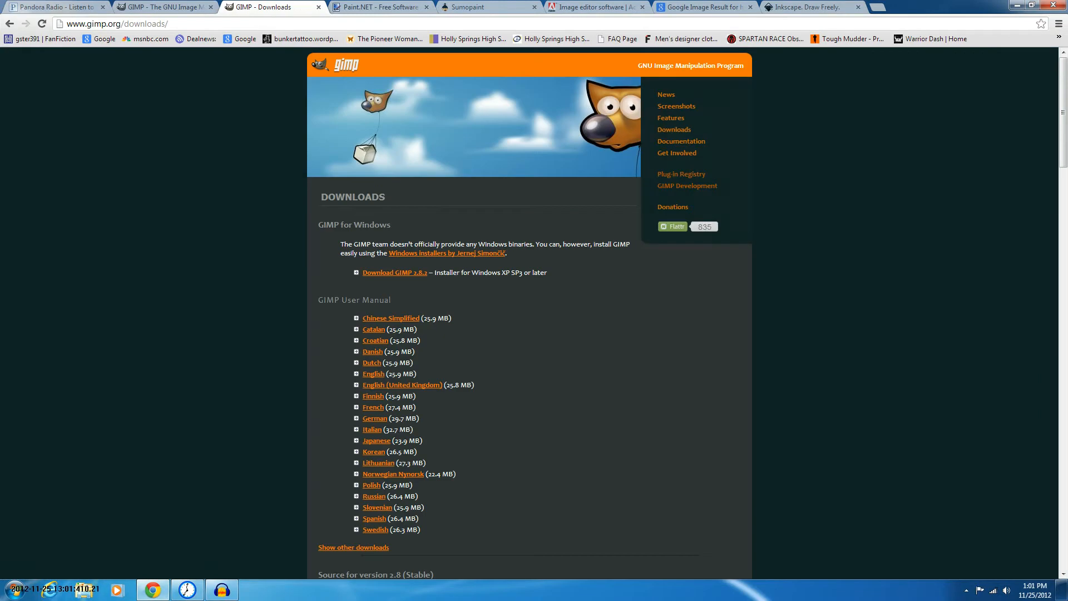
{"action": "scroll", "coordinate": [529, 311], "scroll_direction": "down", "scroll_amount": 6}
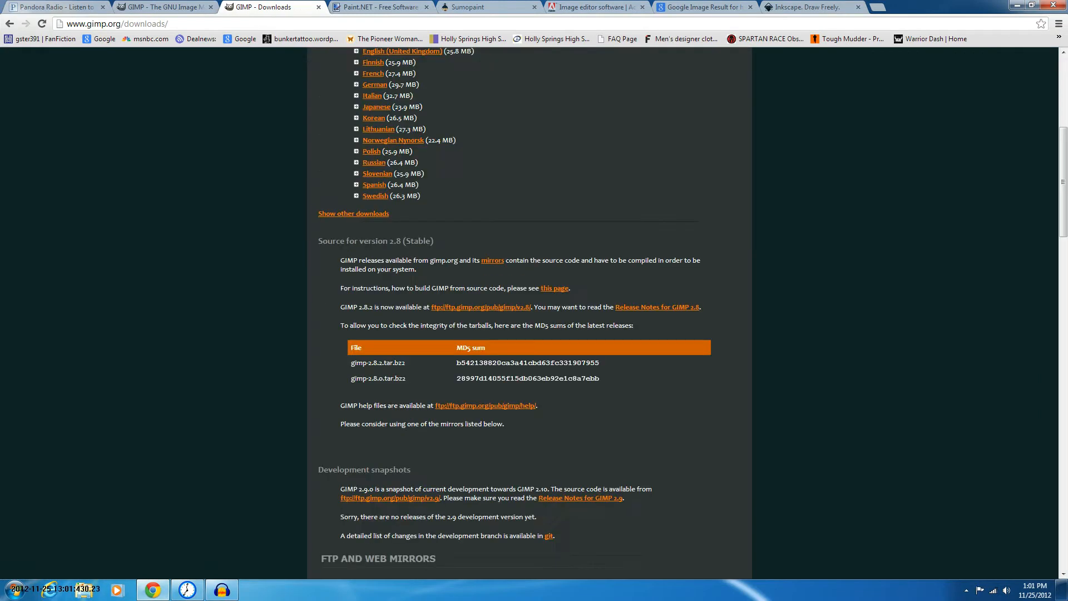
{"action": "key", "text": "ctrl+shift+Tab"}
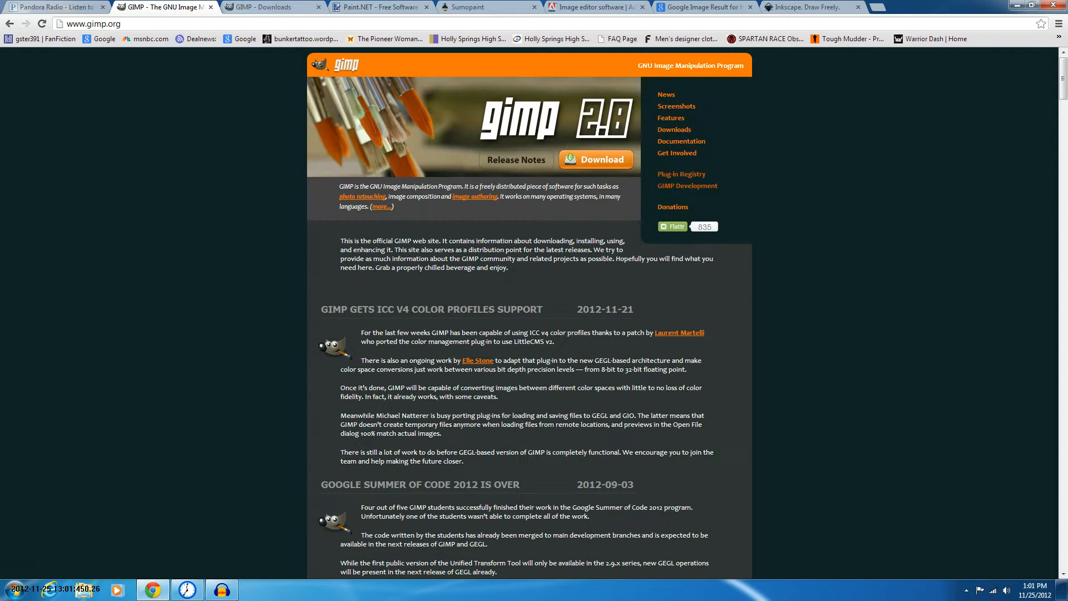
{"action": "key", "text": "ctrl+Tab"}
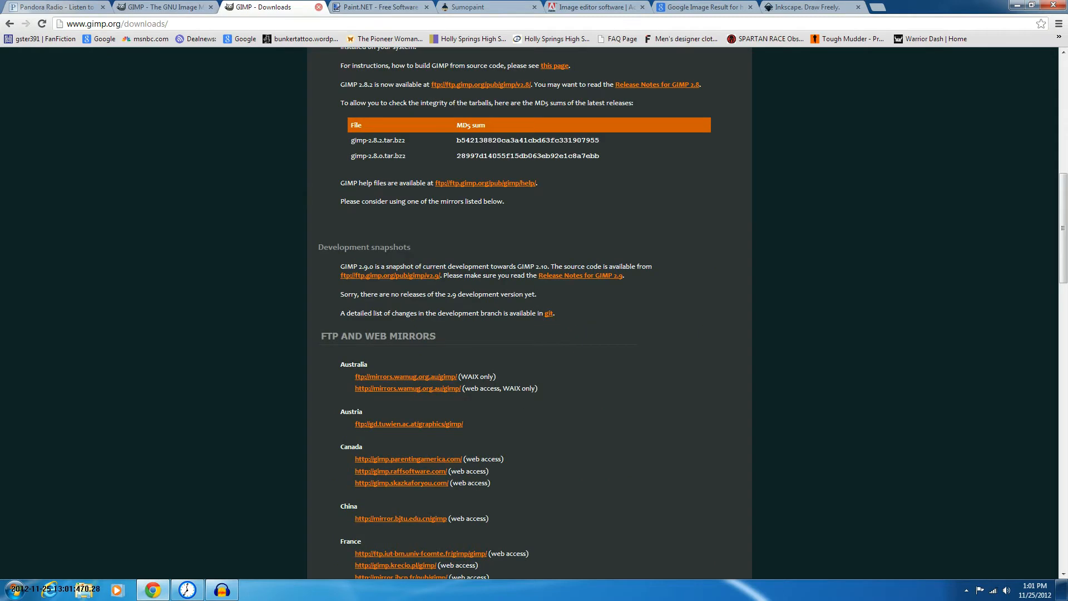
{"action": "left_click", "coordinate": [319, 6]}
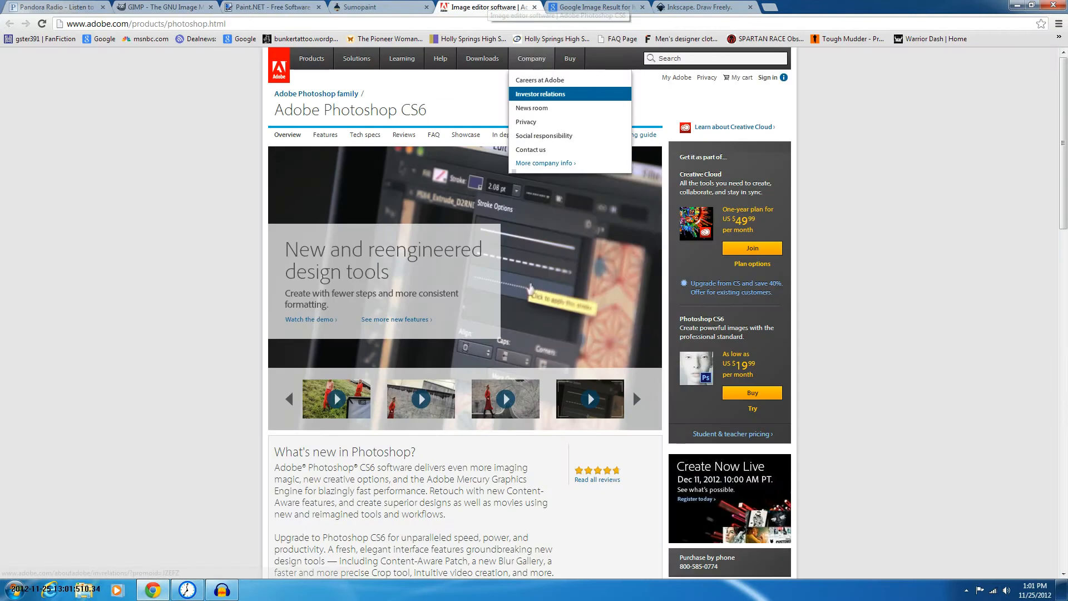
Examine the Adobe Photoshop CS6 product page, including its download options, and close that page
{"action": "scroll", "coordinate": [465, 311], "scroll_direction": "down", "scroll_amount": 11}
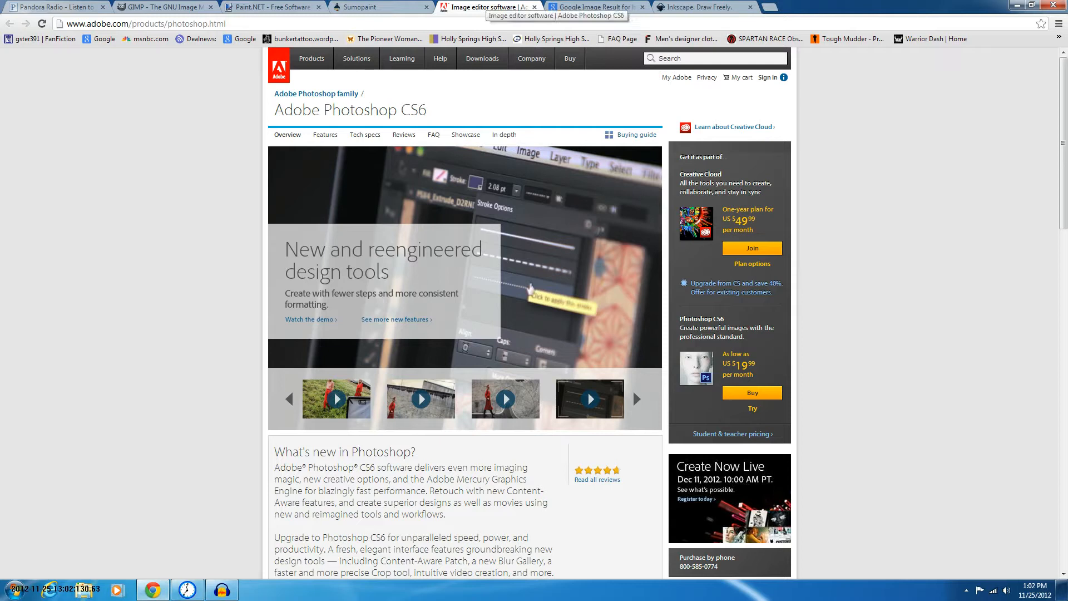
{"action": "mouse_move", "coordinate": [482, 60]}
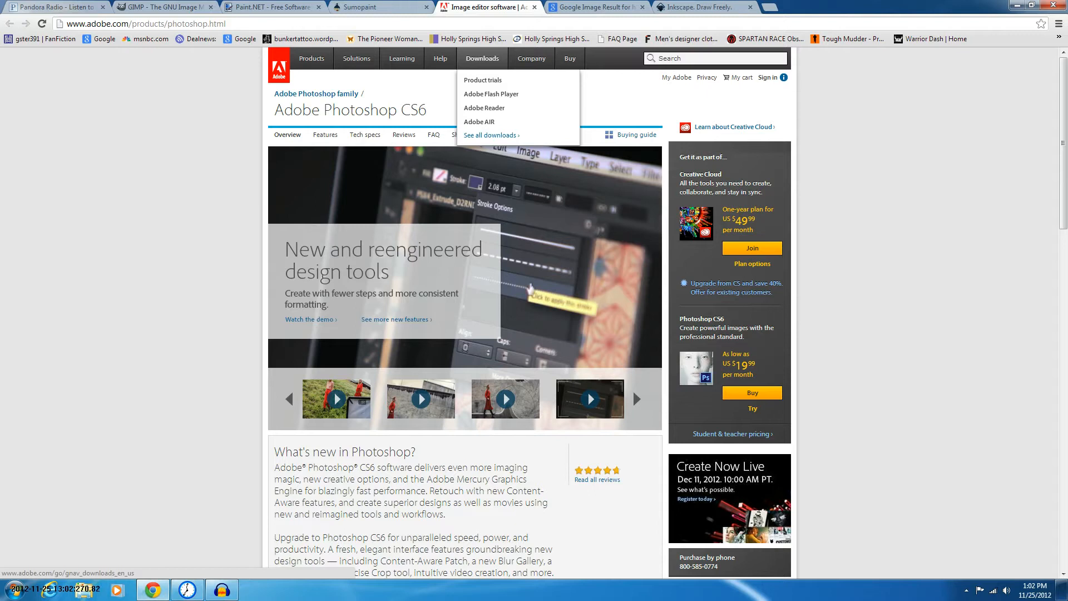
{"action": "key", "text": "Left"}
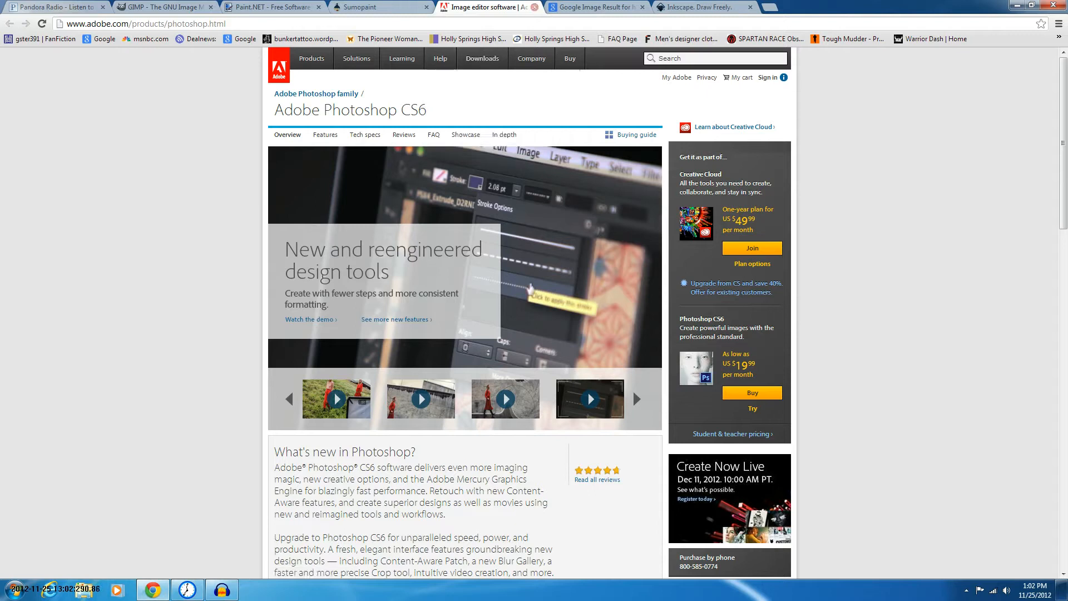
{"action": "left_click", "coordinate": [534, 7]}
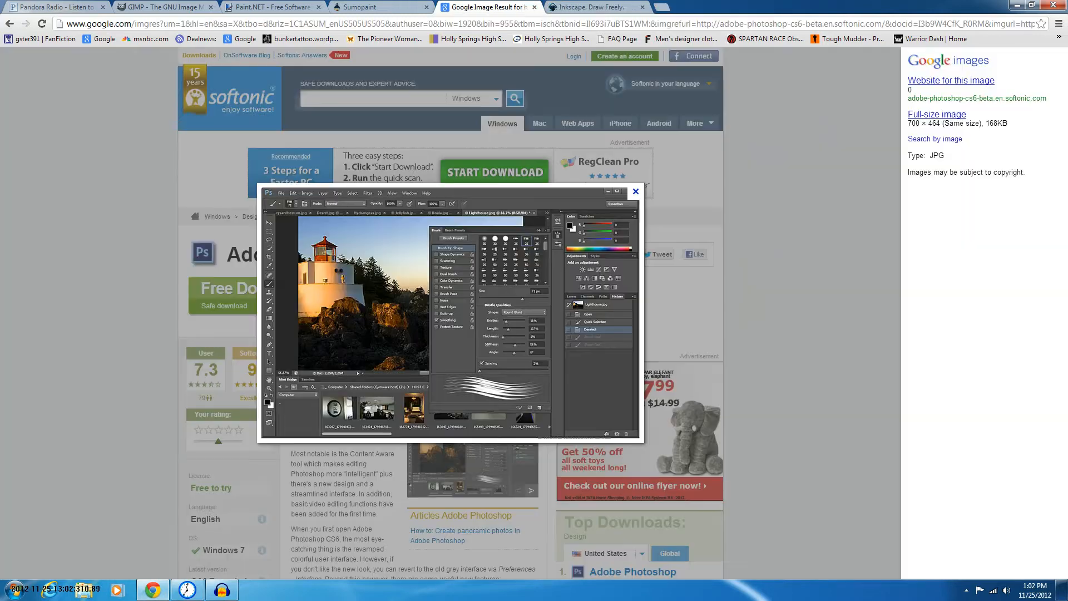
Go to the Sumopaint website and launch the free limited online edition
{"action": "left_click", "coordinate": [380, 7]}
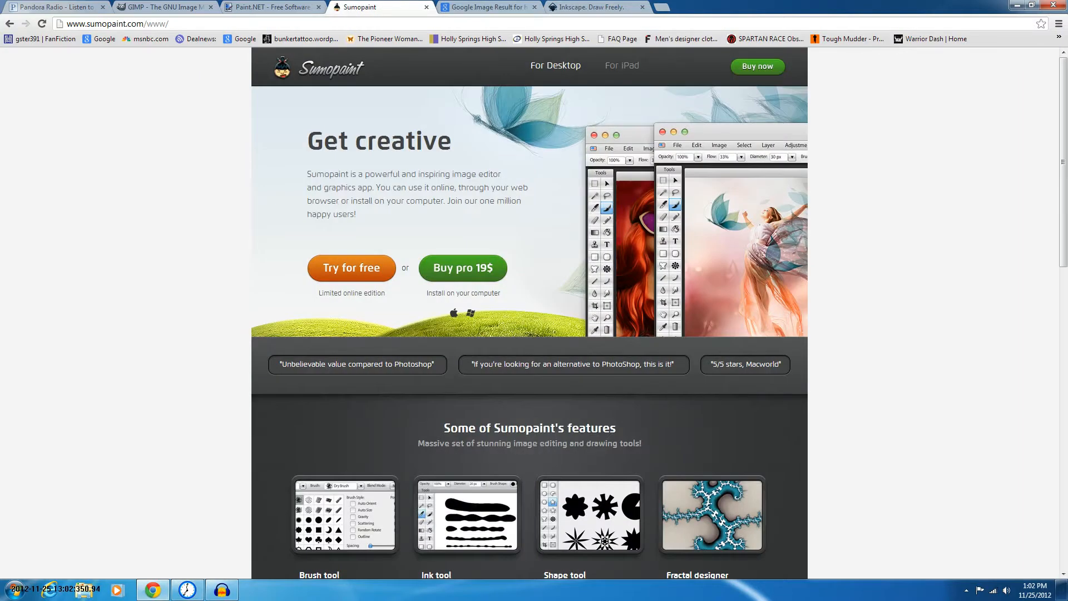
{"action": "scroll", "coordinate": [529, 311], "scroll_direction": "down", "scroll_amount": 1}
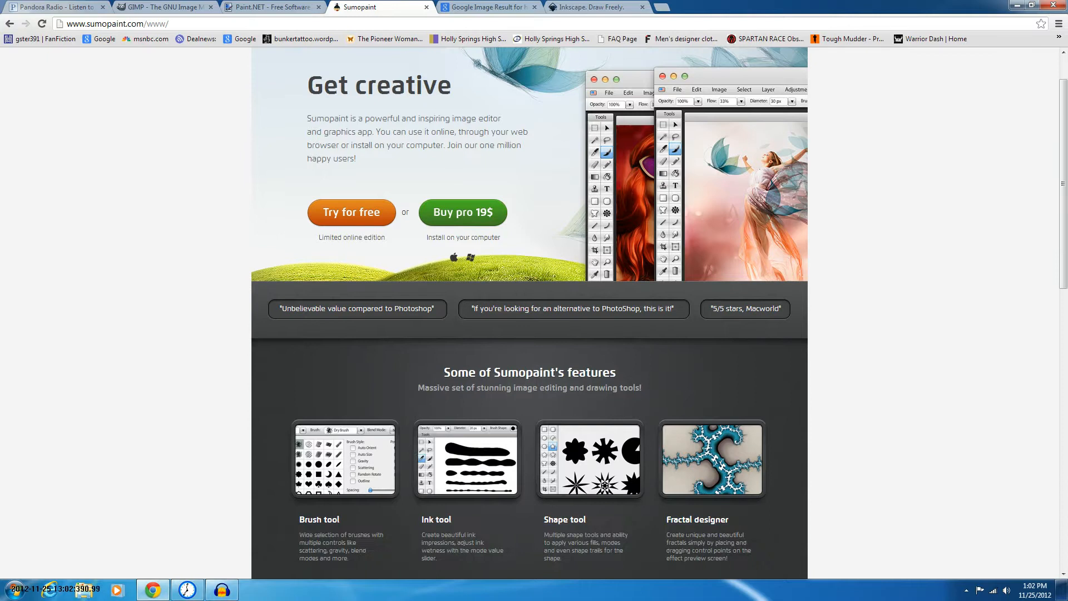
{"action": "left_click", "coordinate": [352, 212]}
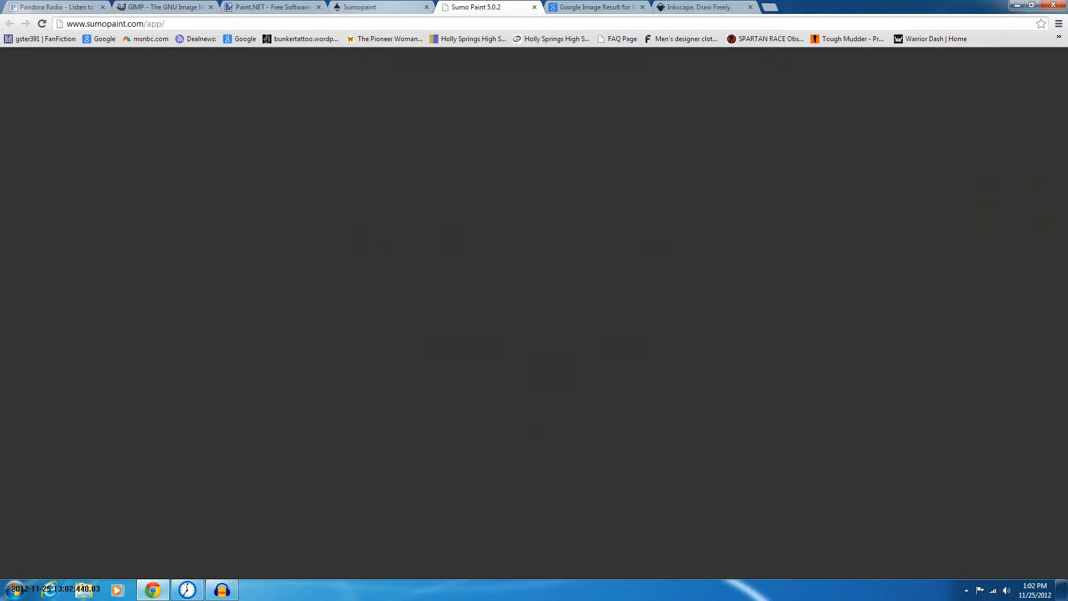
Paint freehand black Dry Brush strokes on the blank canvas and draw a large five-pointed gradient-filled star over them
{"action": "left_click", "coordinate": [470, 290]}
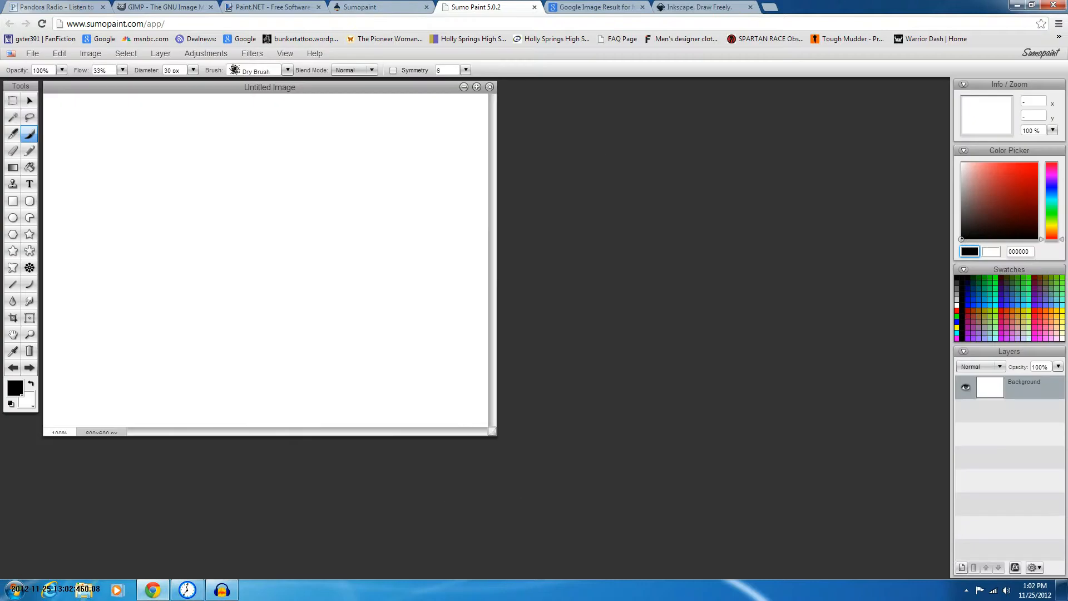
{"action": "mouse_move", "coordinate": [312, 209]}
{"action": "left_mouse_down"}
{"action": "mouse_move", "coordinate": [181, 287]}
{"action": "mouse_move", "coordinate": [181, 258]}
{"action": "left_mouse_up"}
{"action": "left_click", "coordinate": [29, 235]}
{"action": "left_click", "coordinate": [30, 251]}
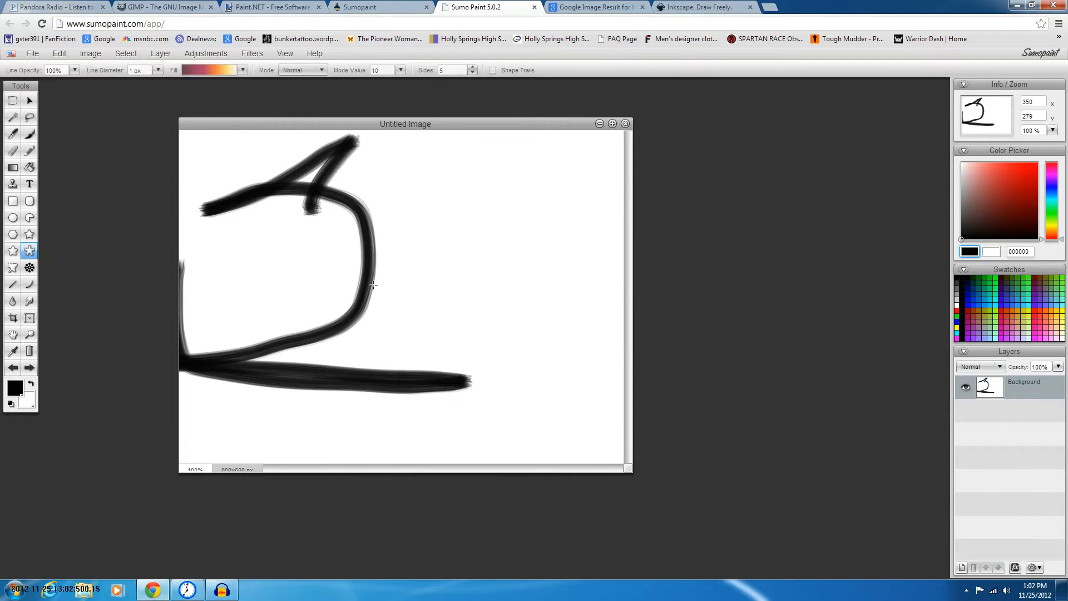
{"action": "left_click_drag", "start_coordinate": [372, 285], "coordinate": [373, 154]}
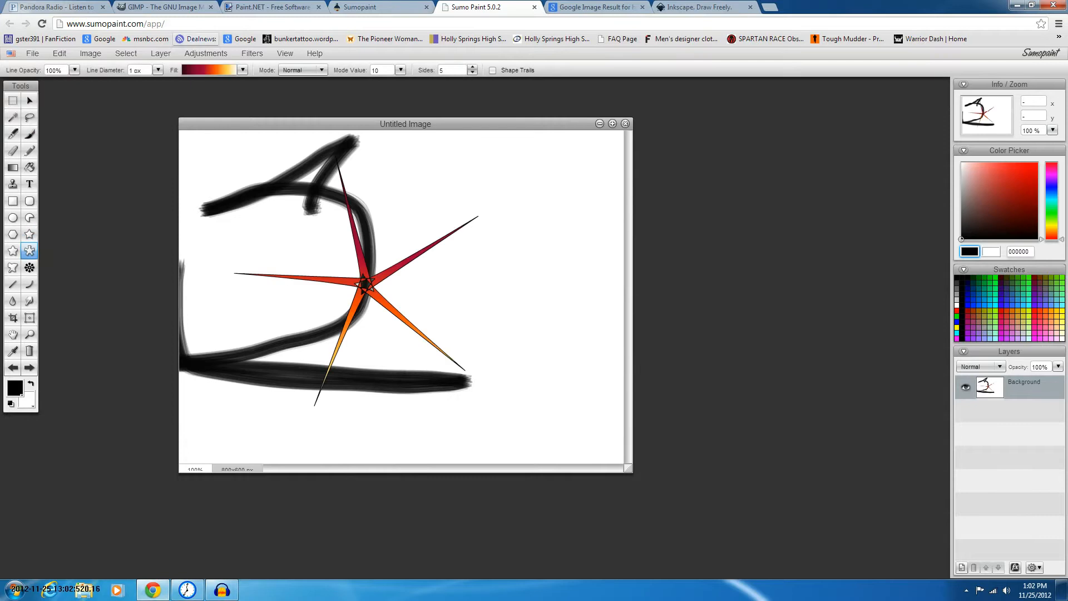
Look over the available filter categories and draw a large gradient-filled ellipse covering the centre of the star
{"action": "left_click", "coordinate": [252, 53]}
{"action": "mouse_move", "coordinate": [257, 94]}
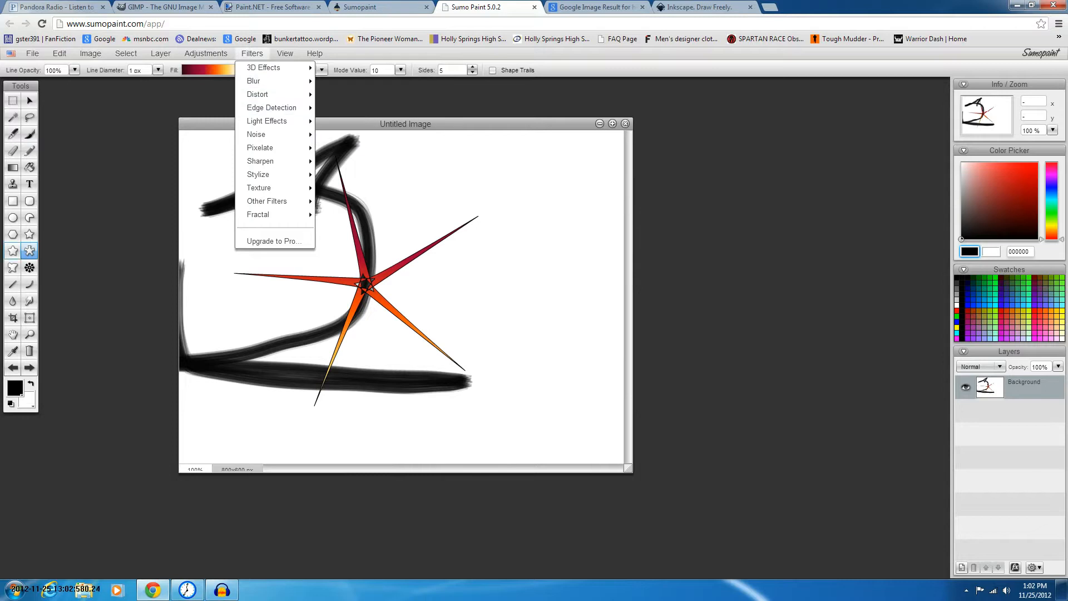
{"action": "left_click", "coordinate": [13, 218]}
{"action": "left_click_drag", "start_coordinate": [301, 264], "coordinate": [395, 427]}
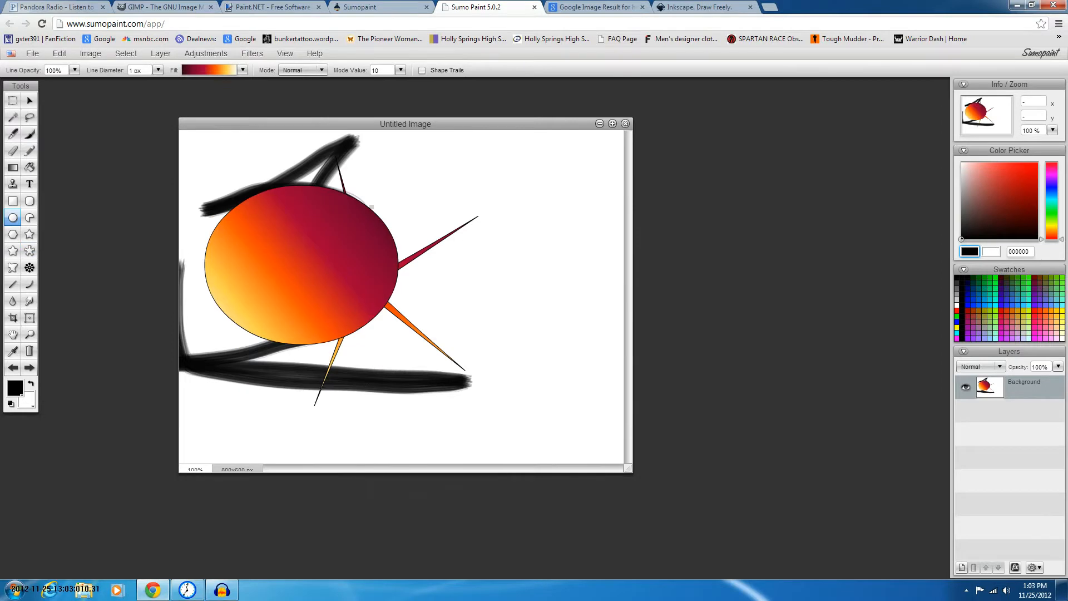
Leave the Sumo Paint editor without saving the drawing and review the free and Pro features on the Sumopaint website
{"action": "key", "text": "ctrl+w"}
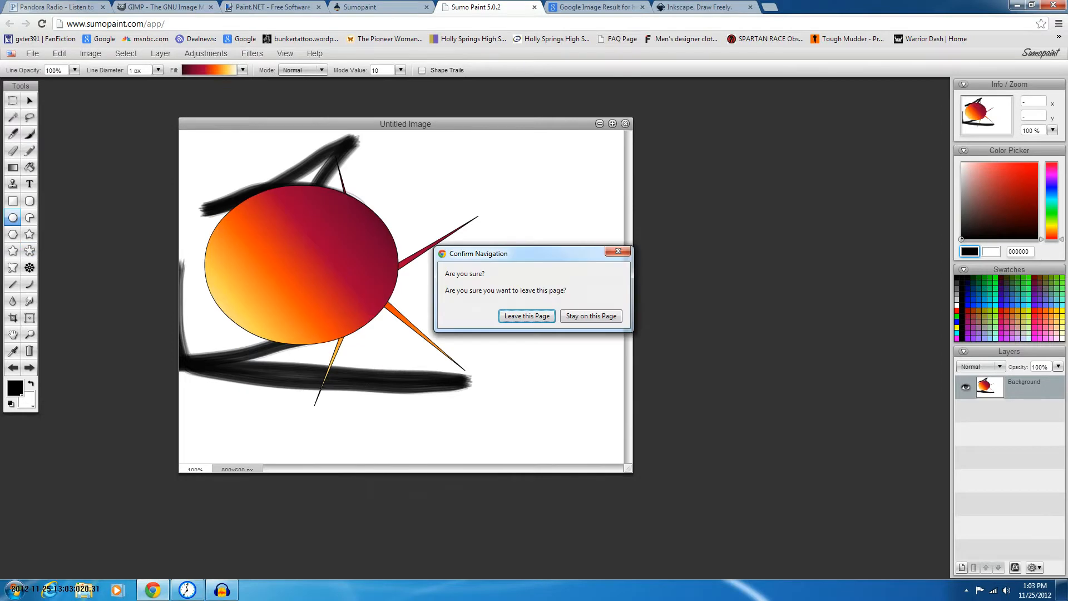
{"action": "left_click", "coordinate": [526, 316]}
{"action": "scroll", "coordinate": [528, 300], "scroll_direction": "down", "scroll_amount": 5}
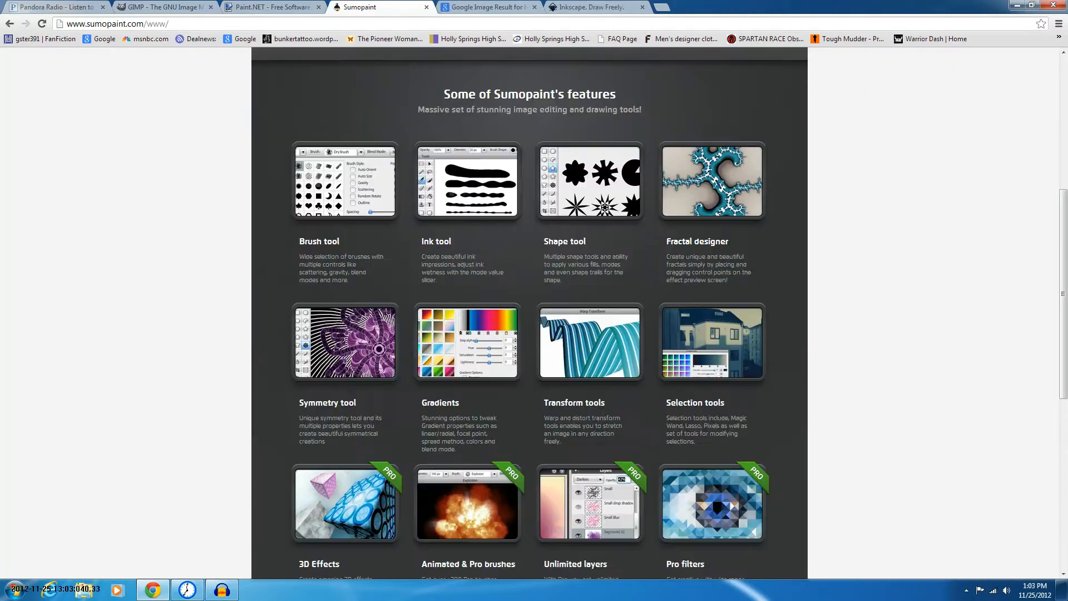
{"action": "scroll", "coordinate": [529, 301], "scroll_direction": "up", "scroll_amount": 5}
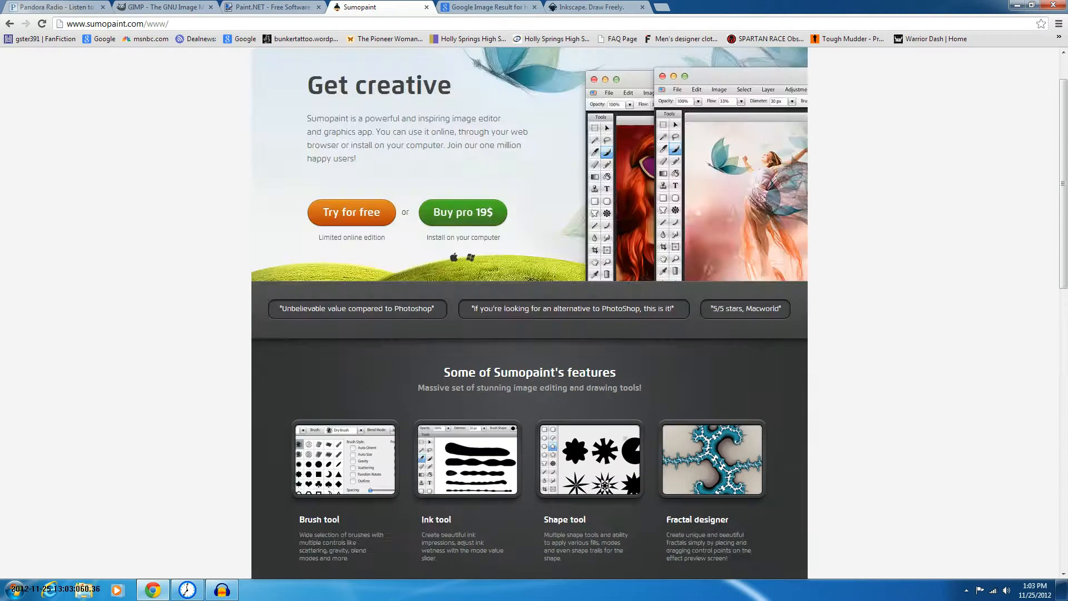
{"action": "scroll", "coordinate": [528, 312], "scroll_direction": "down", "scroll_amount": 10}
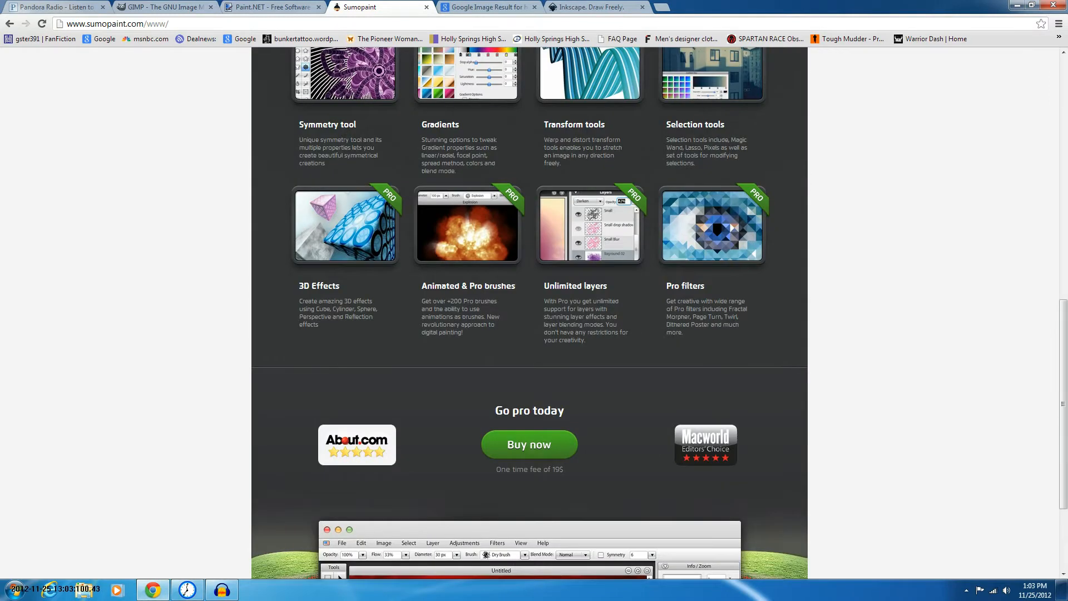
Finish reviewing the Sumopaint feature list, close its page and read the Paint.NET home page through to the end
{"action": "scroll", "coordinate": [529, 312], "scroll_direction": "up", "scroll_amount": 2}
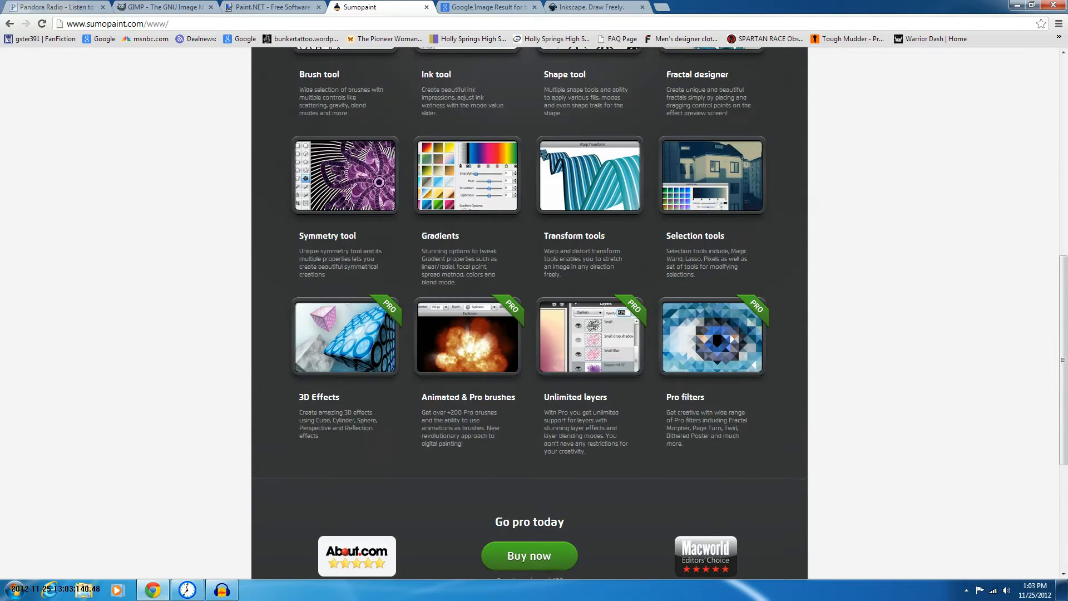
{"action": "scroll", "coordinate": [529, 312], "scroll_direction": "down", "scroll_amount": 4}
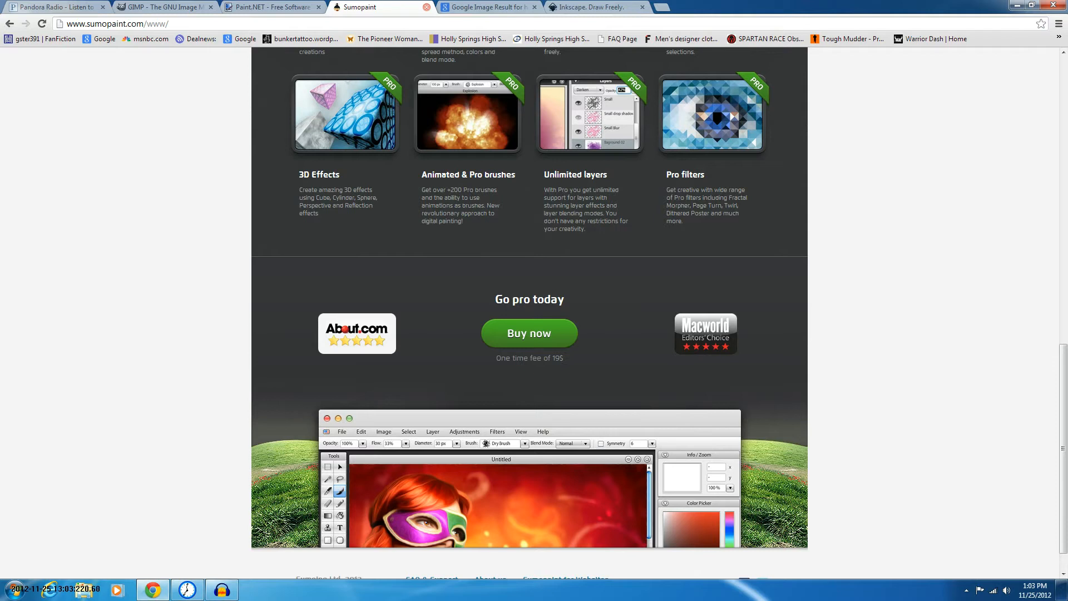
{"action": "left_click", "coordinate": [427, 6]}
{"action": "left_click", "coordinate": [273, 7]}
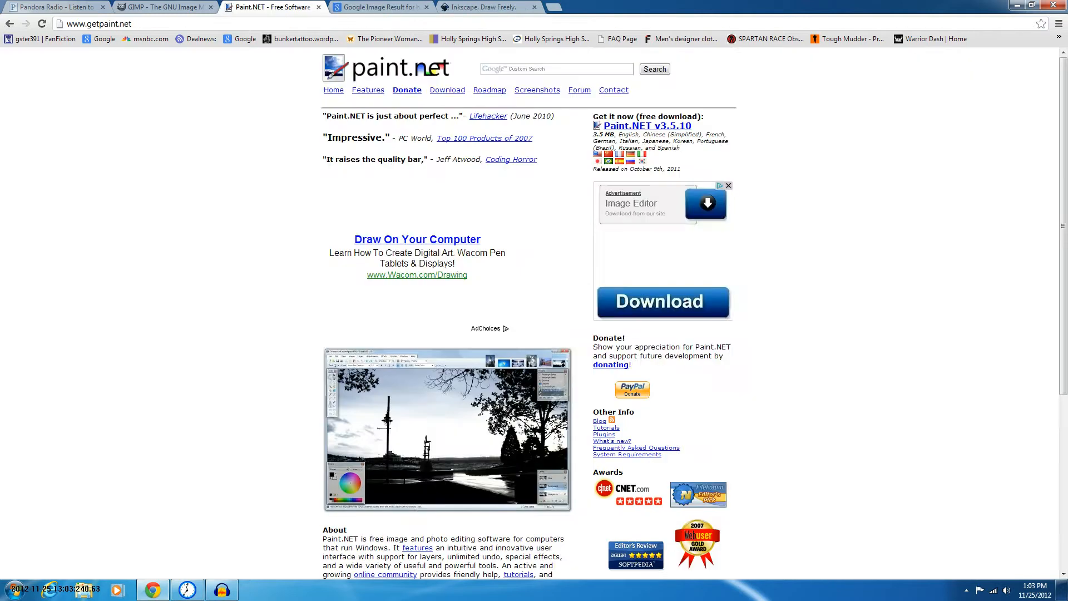
{"action": "scroll", "coordinate": [528, 311], "scroll_direction": "down", "scroll_amount": 5}
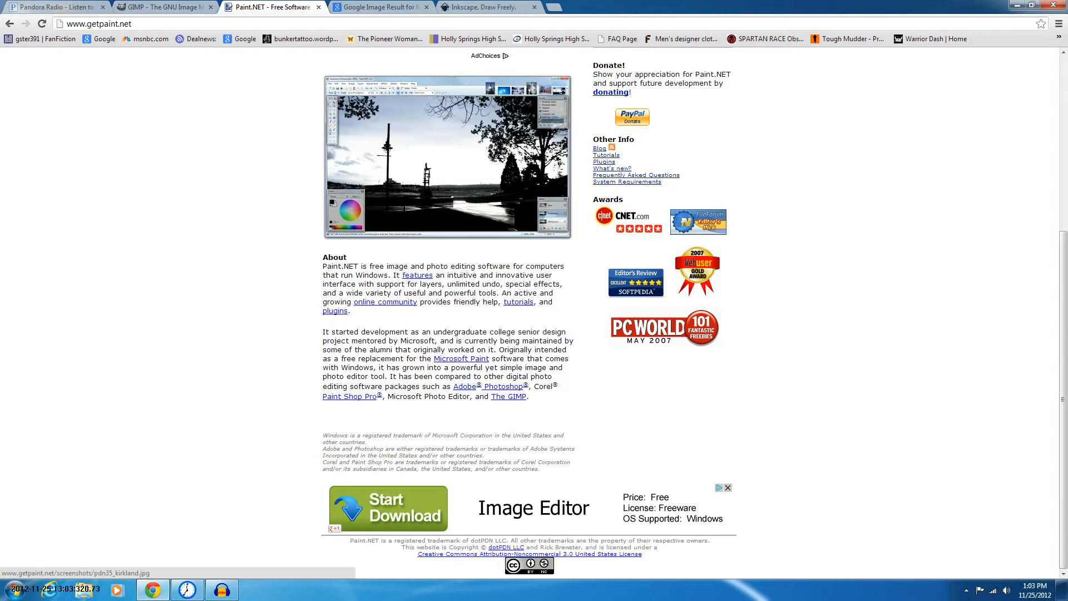
View the full-size Paint.NET screenshot from its website, and close the GIMP page and the screenshot
{"action": "left_click", "coordinate": [448, 157]}
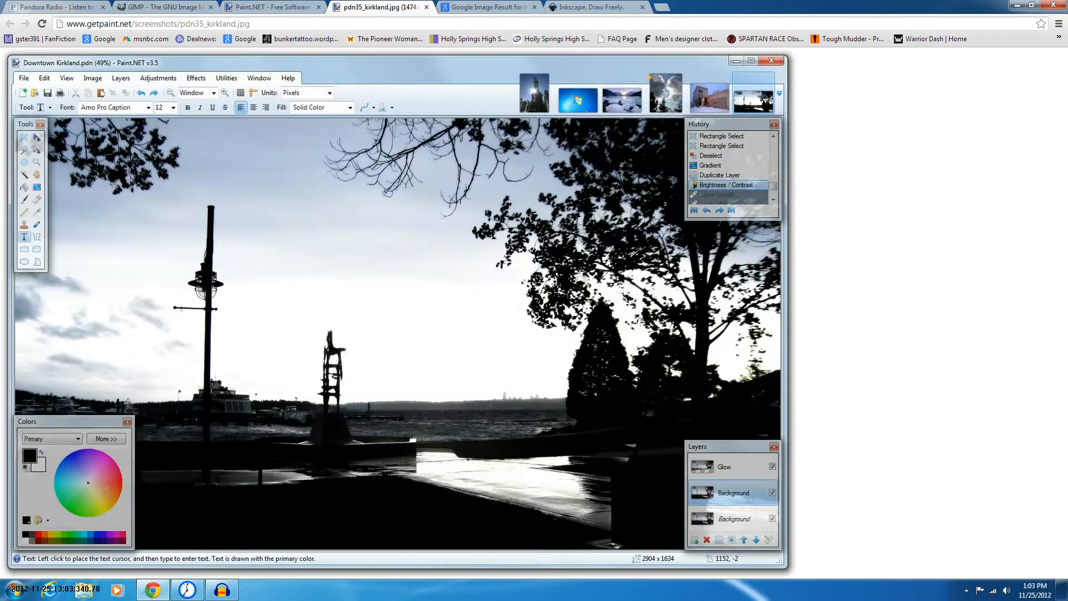
{"action": "left_click", "coordinate": [165, 7]}
{"action": "left_click", "coordinate": [211, 7]}
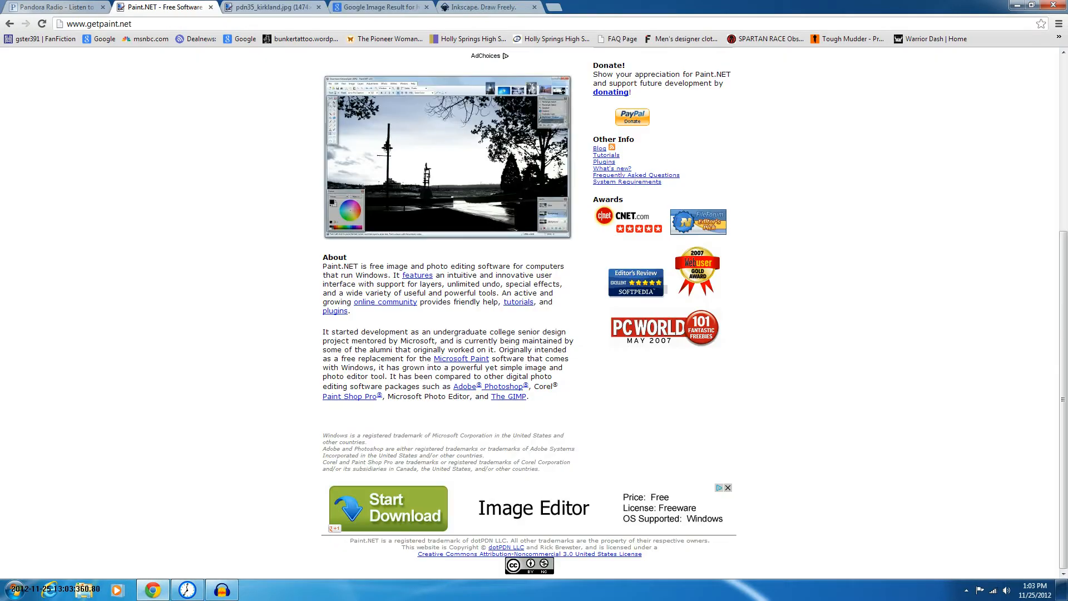
{"action": "key", "text": "ctrl+Tab"}
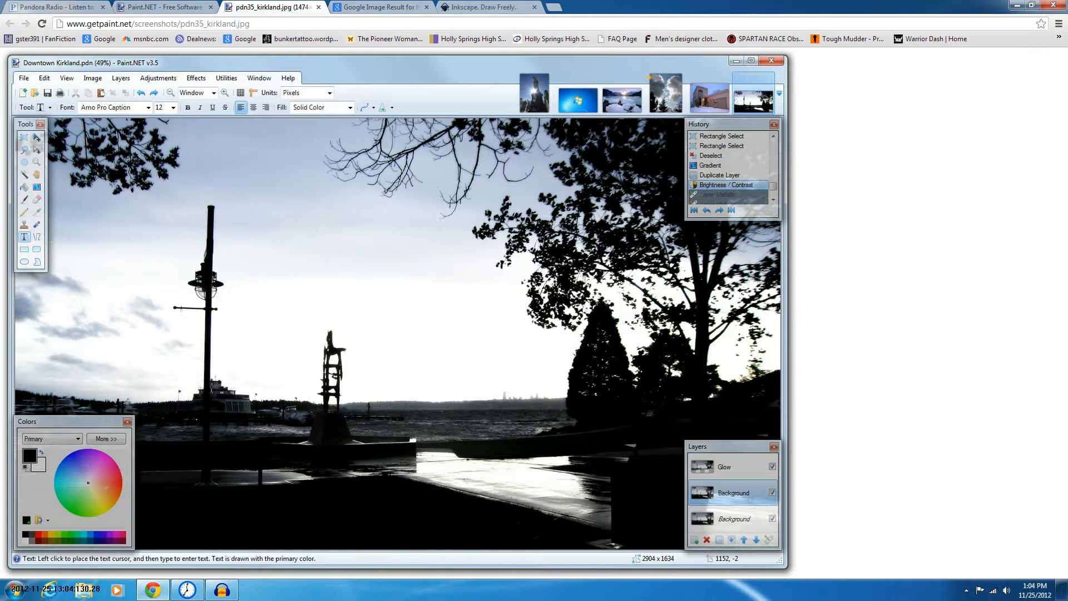
{"action": "left_click", "coordinate": [318, 7]}
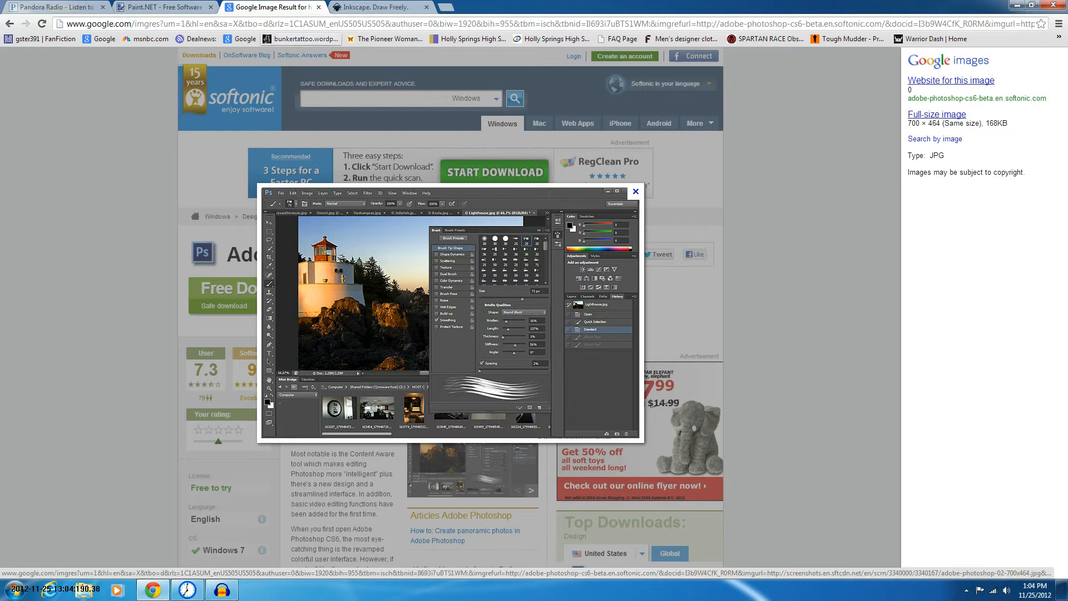
Close the Paint.NET page, examine the Photoshop CS6 image result and its source page, and close that too
{"action": "left_click", "coordinate": [376, 7]}
{"action": "left_click", "coordinate": [165, 7]}
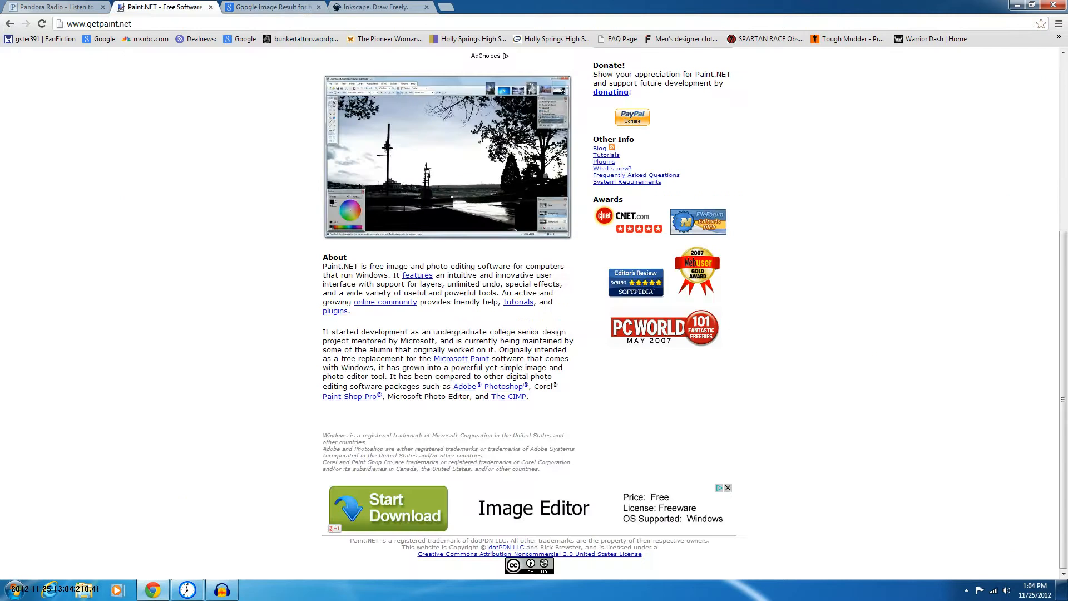
{"action": "left_click", "coordinate": [210, 7]}
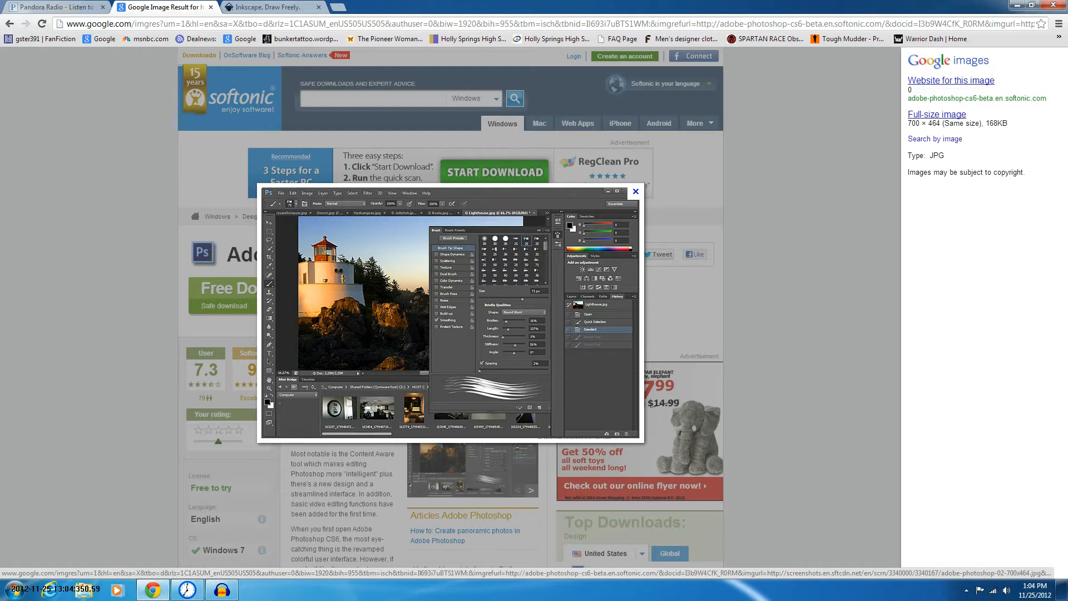
{"action": "left_click", "coordinate": [636, 192]}
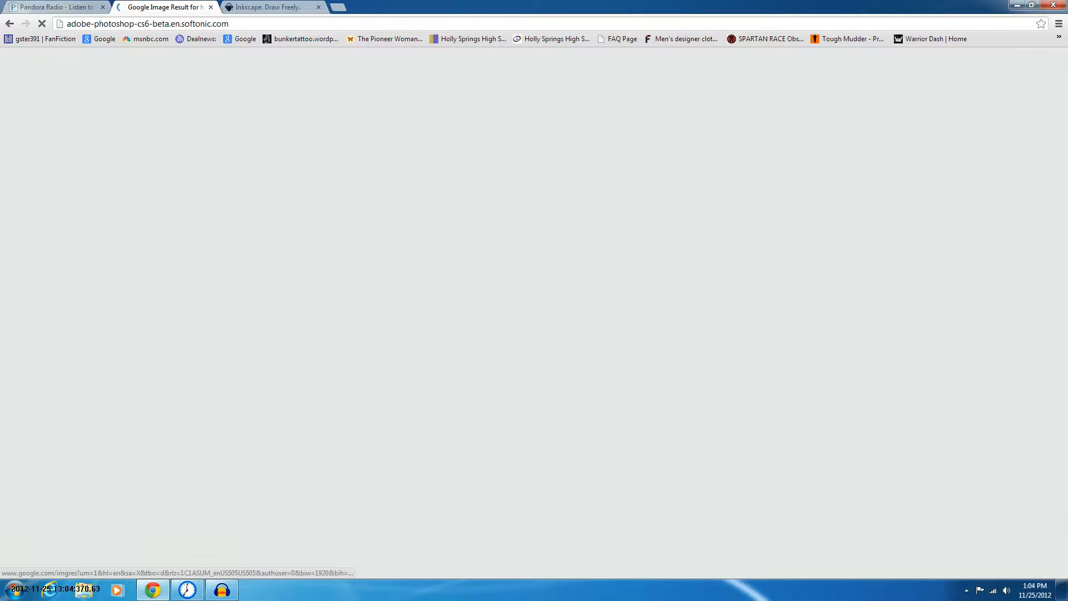
{"action": "key", "text": "ctrl+w"}
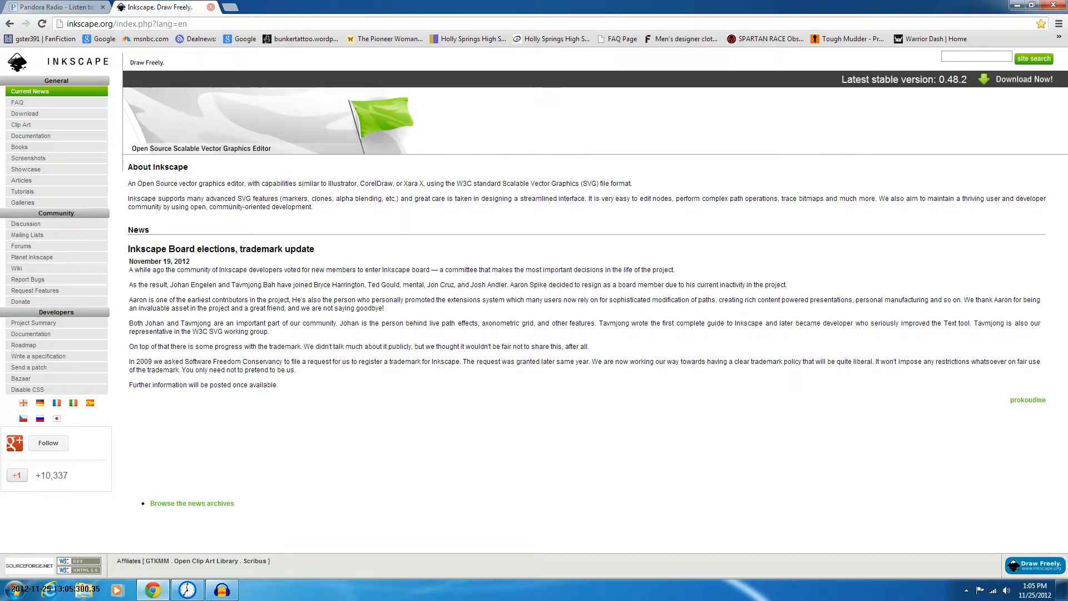
Close the Inkscape page, leave the browser and launch GIMP 2
{"action": "key", "text": "ctrl+w"}
{"action": "left_click", "coordinate": [1017, 5]}
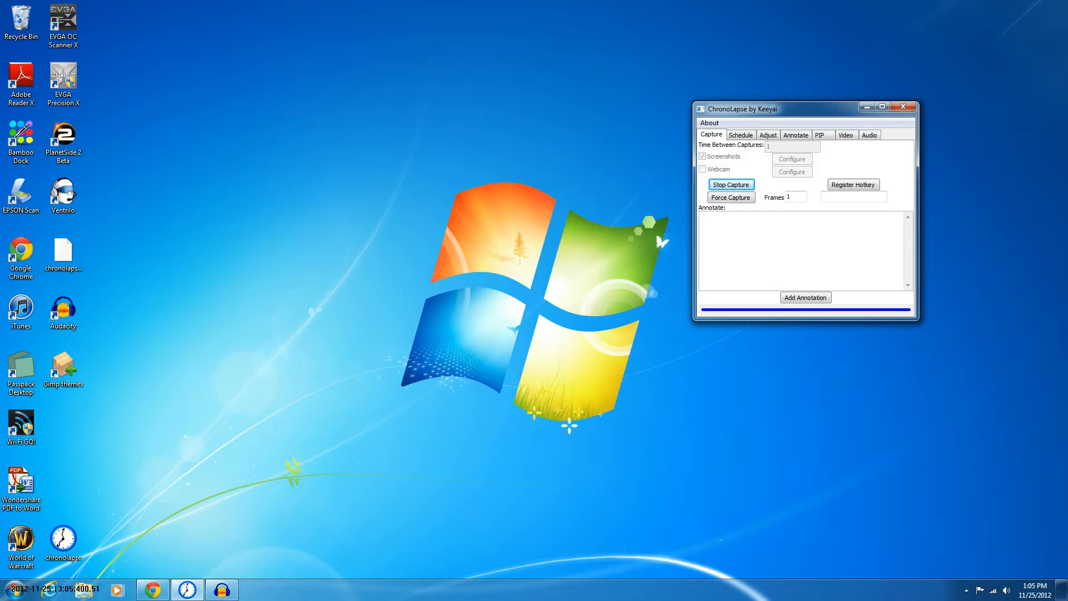
{"action": "key", "text": "super"}
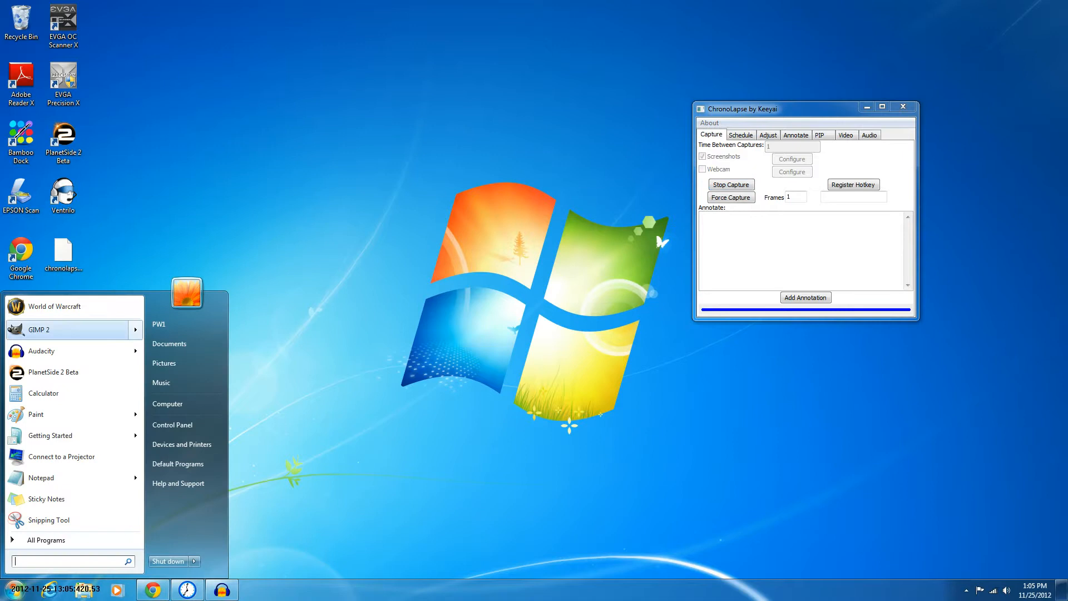
{"action": "mouse_move", "coordinate": [68, 330]}
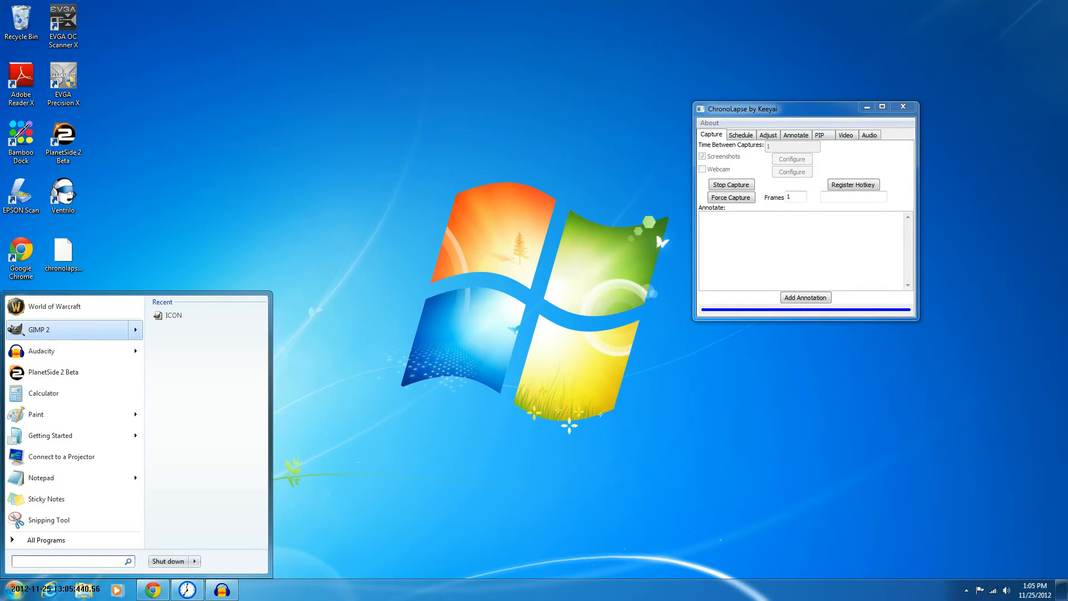
{"action": "left_click", "coordinate": [68, 330]}
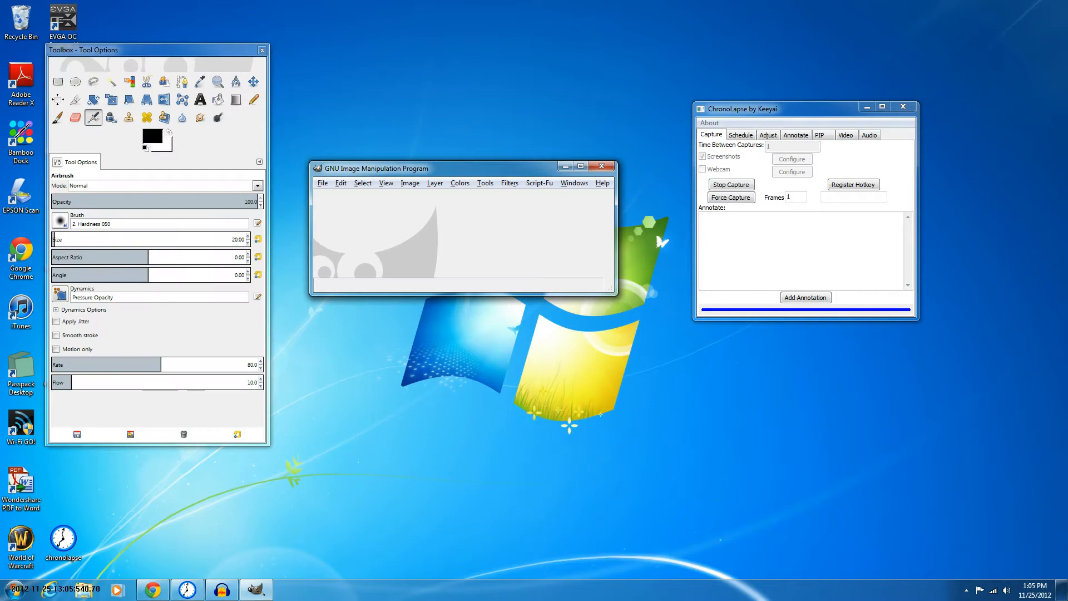
Start creating a new image in GIMP
{"action": "key", "text": "alt+f"}
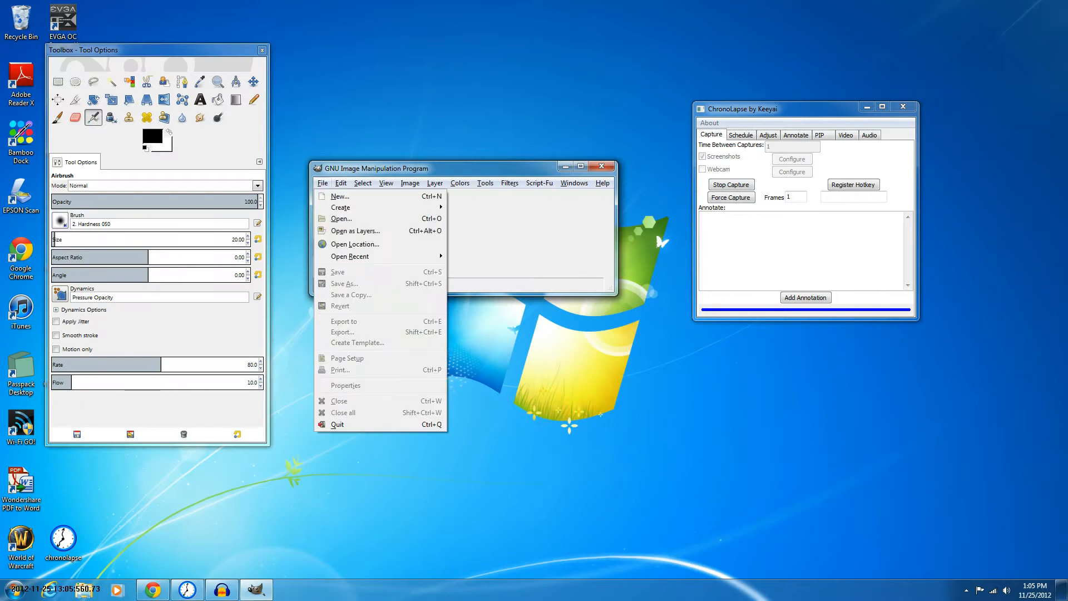
{"action": "key", "text": "Right"}
{"action": "key", "text": "Left"}
{"action": "key", "text": "Down"}
{"action": "key", "text": "Return"}
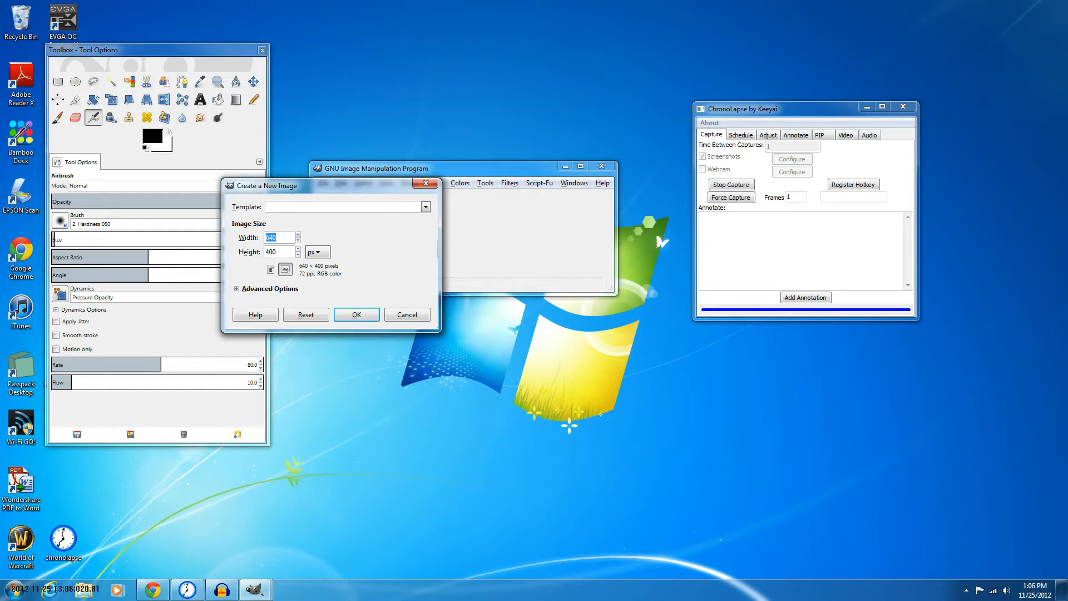
Try the portrait and landscape orientations and other size units for the new image, returning to landscape and pixels
{"action": "left_click", "coordinate": [270, 269]}
{"action": "left_click", "coordinate": [284, 270]}
{"action": "left_click", "coordinate": [317, 252]}
{"action": "left_click", "coordinate": [320, 266]}
{"action": "left_click", "coordinate": [318, 252]}
{"action": "left_click", "coordinate": [319, 332]}
{"action": "left_click", "coordinate": [318, 252]}
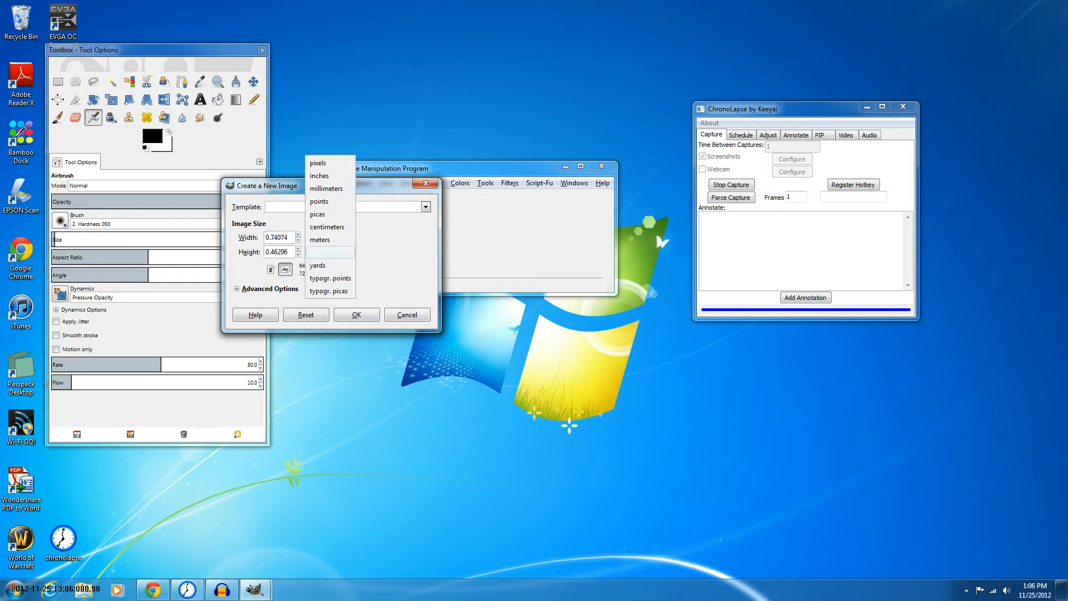
{"action": "left_click", "coordinate": [320, 162]}
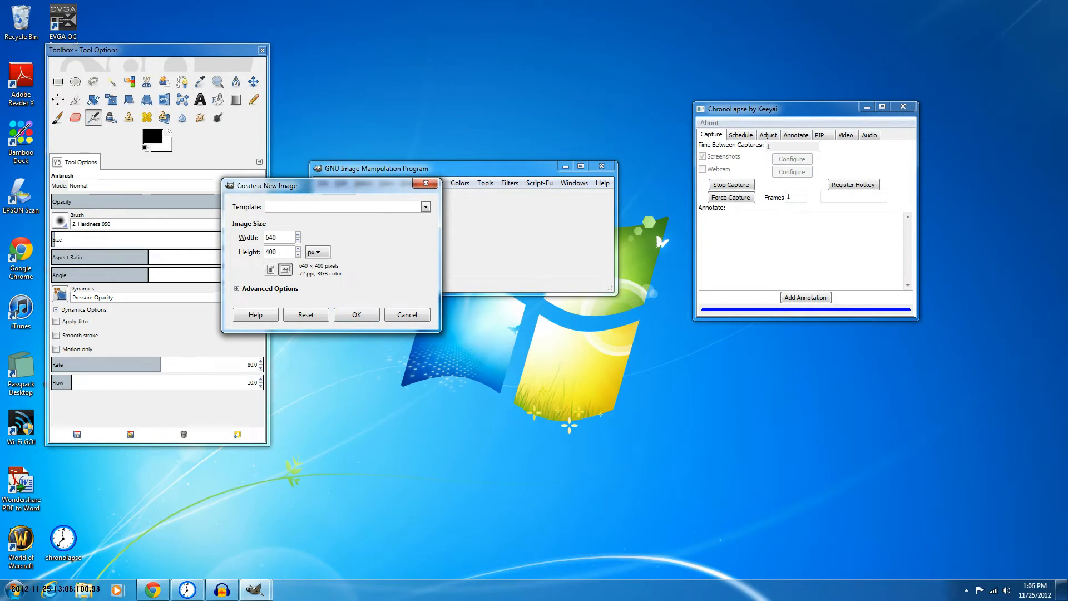
Expand the advanced options, try the X resolution adjustment, and create a 640 × 400 pixel RGB image at 72 pixels/in
{"action": "left_click", "coordinate": [270, 288]}
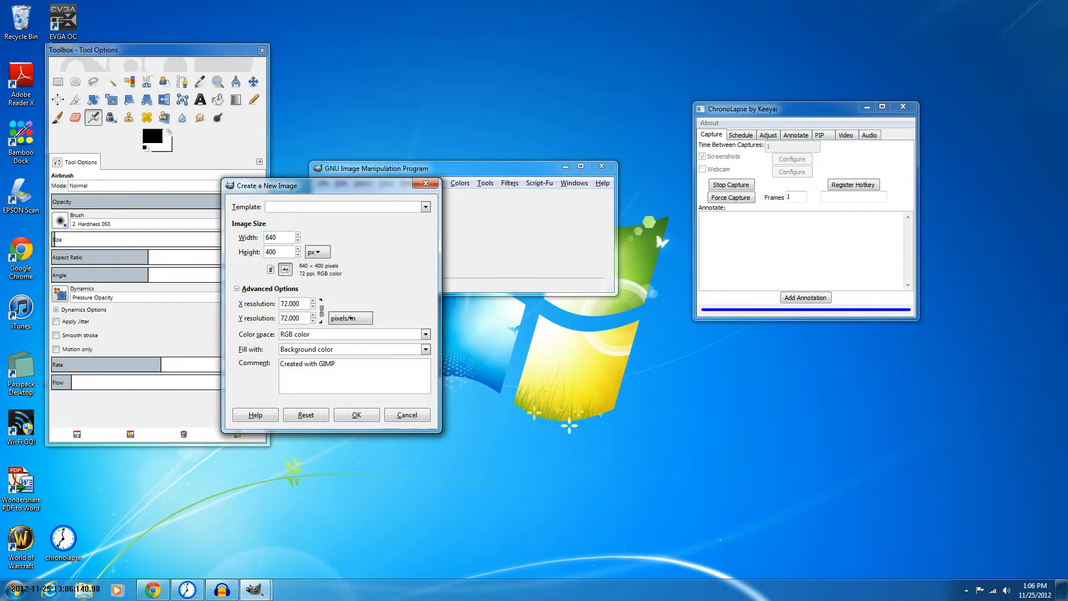
{"action": "left_click", "coordinate": [313, 301]}
{"action": "left_click", "coordinate": [313, 306]}
{"action": "left_click", "coordinate": [313, 307]}
{"action": "left_click", "coordinate": [313, 300]}
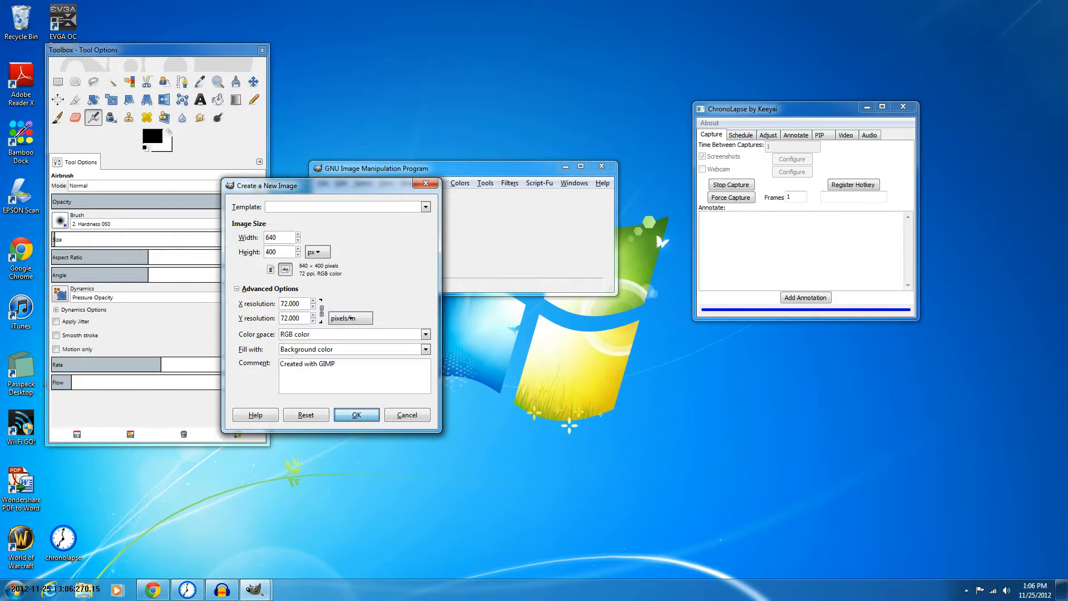
{"action": "key", "text": "Return"}
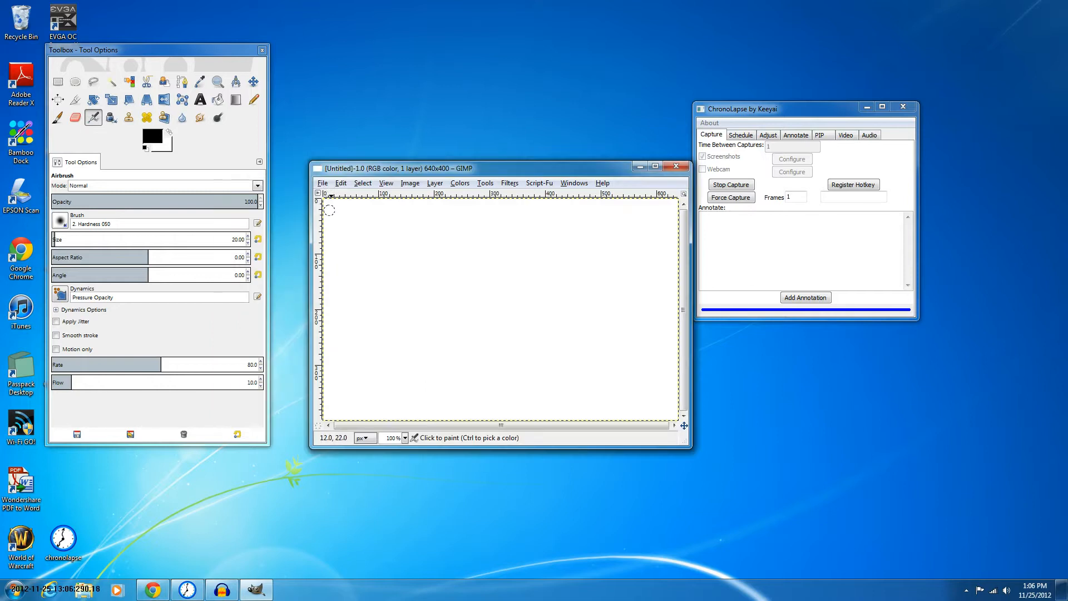
Maximize the image window and reposition the toolbox beside the canvas
{"action": "left_click", "coordinate": [655, 166]}
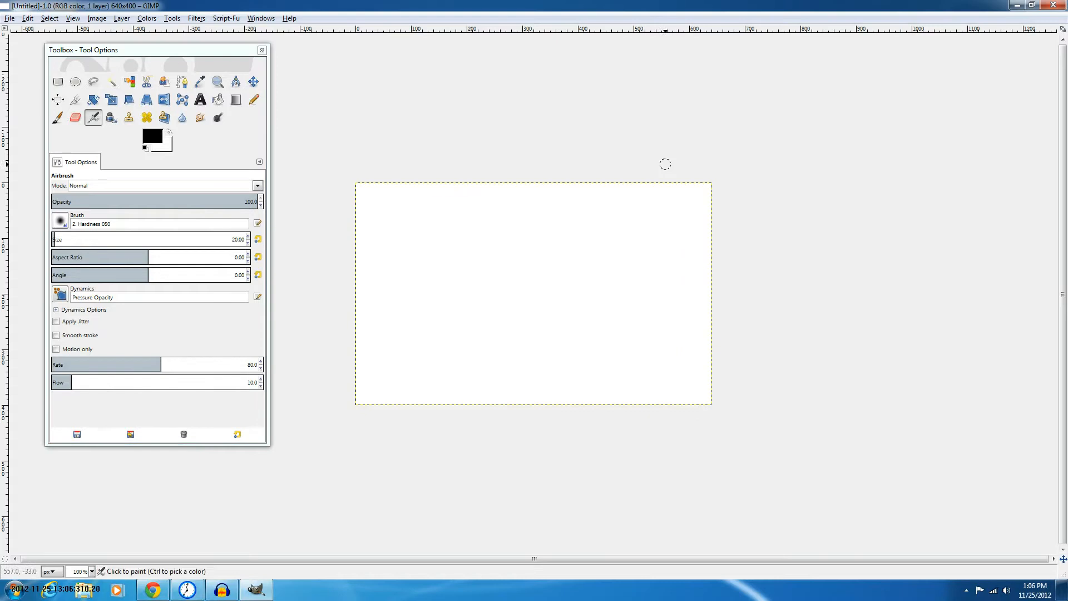
{"action": "left_click_drag", "start_coordinate": [167, 50], "coordinate": [133, 40]}
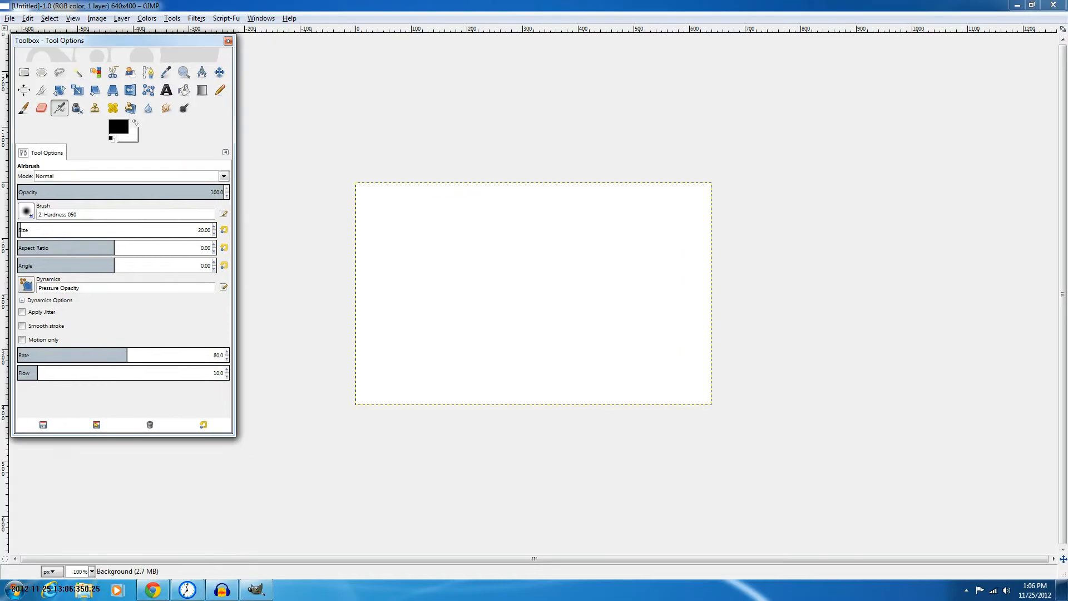
{"action": "left_click_drag", "start_coordinate": [133, 41], "coordinate": [153, 61]}
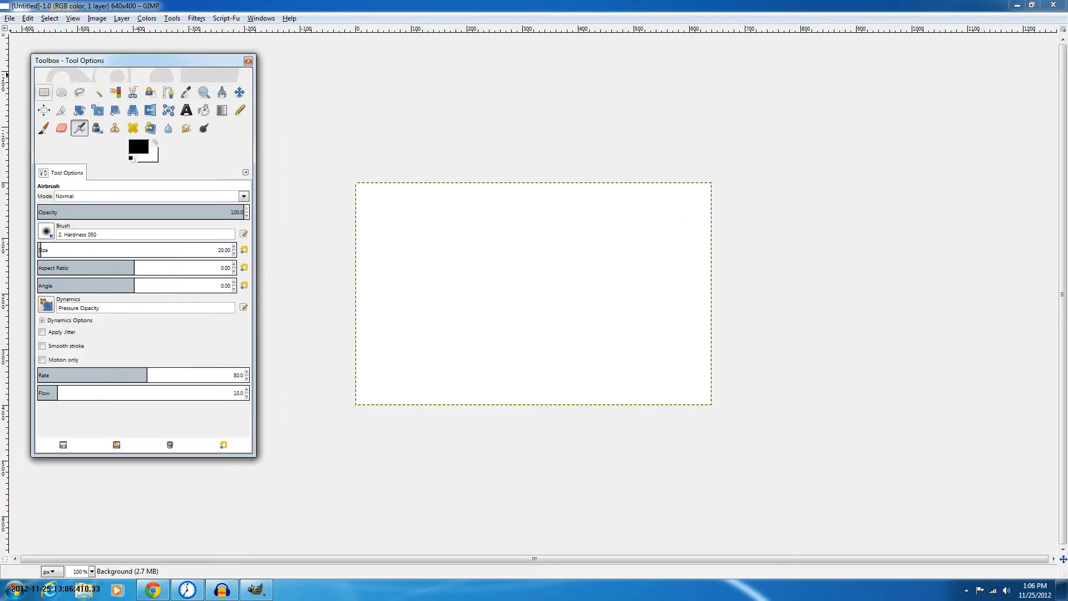
Draw a rectangular selection about 151 × 128 px near the canvas's upper-left corner and fill it with black
{"action": "left_click", "coordinate": [44, 93]}
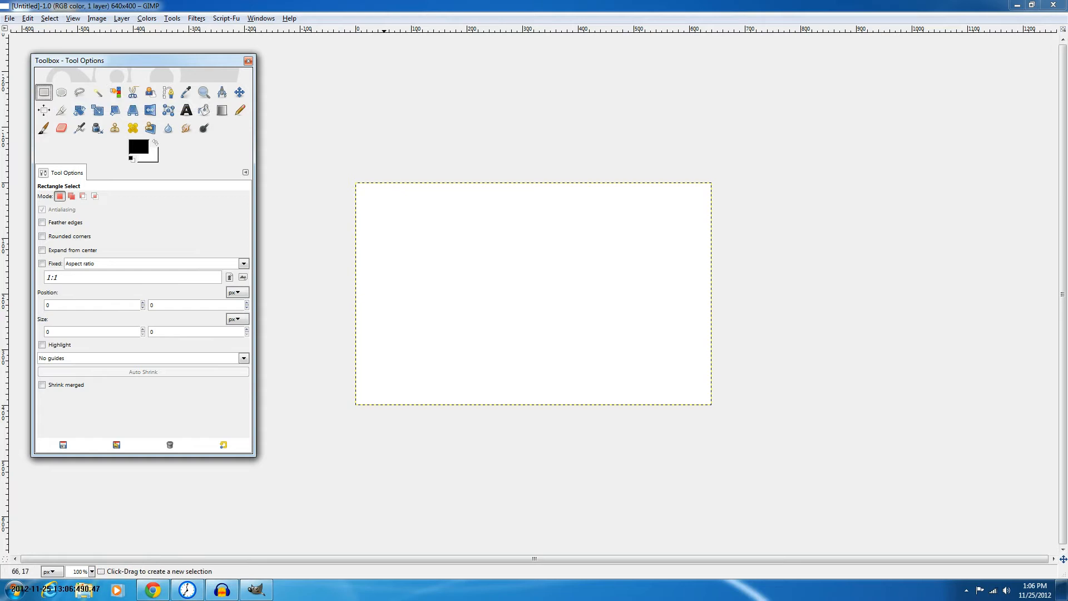
{"action": "left_click_drag", "start_coordinate": [367, 195], "coordinate": [452, 267]}
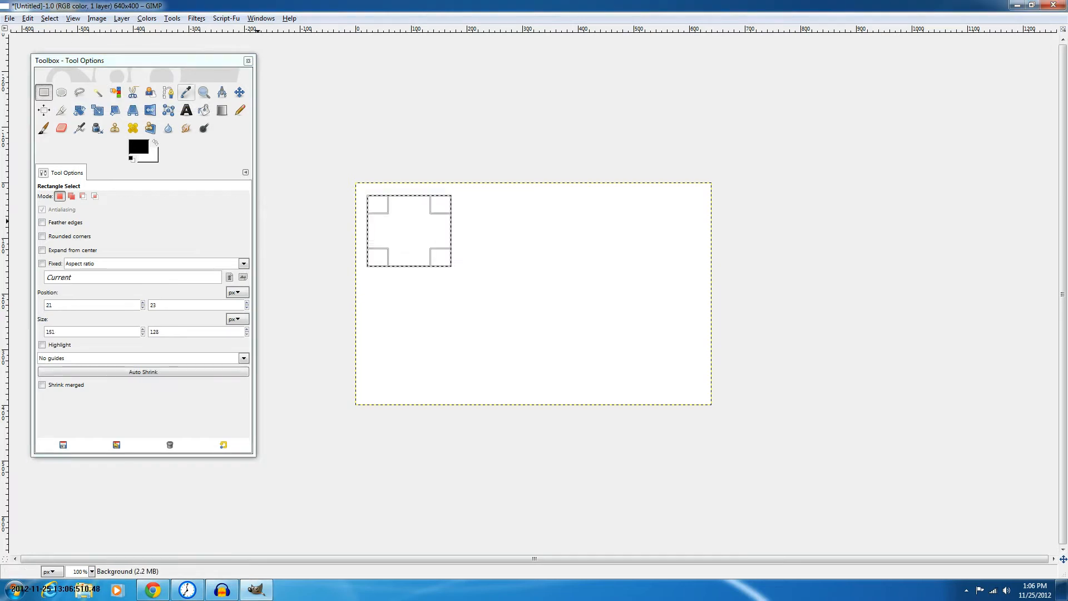
{"action": "key", "text": "shift+b"}
{"action": "left_click", "coordinate": [375, 209]}
{"action": "left_click", "coordinate": [44, 92]}
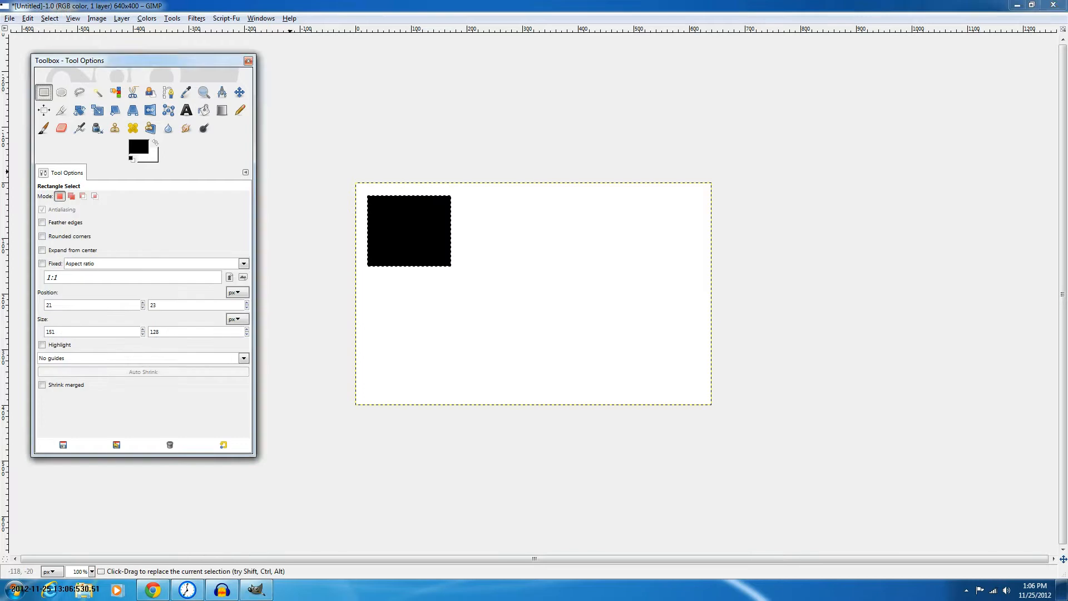
Enlarge the rectangular selection to about 232 × 182 px and undo the black fill
{"action": "left_click", "coordinate": [409, 231]}
{"action": "left_click_drag", "start_coordinate": [442, 259], "coordinate": [488, 289]}
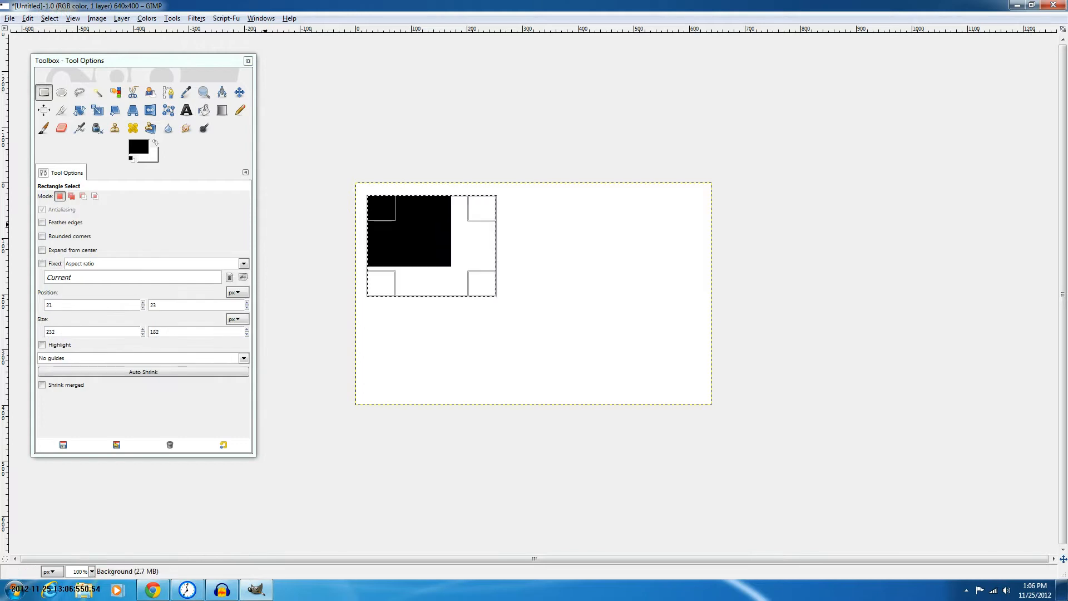
{"action": "key", "text": "ctrl+z"}
{"action": "key", "text": "ctrl+z"}
{"action": "key", "text": "ctrl+z"}
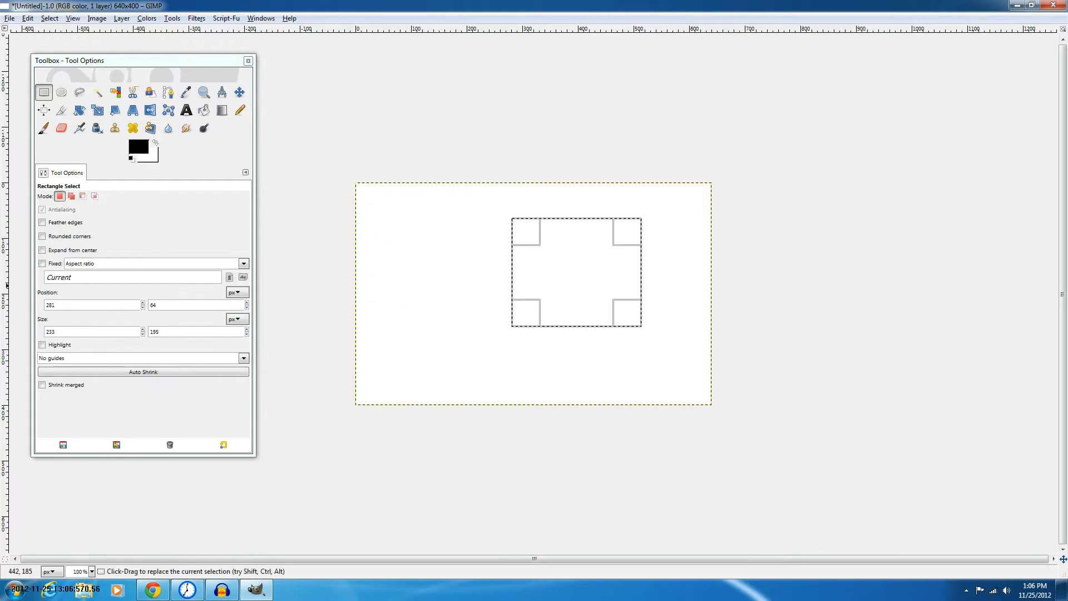
{"action": "key", "text": "ctrl+z"}
Fix the rectangular selection's aspect ratio at 1:1 and resize it to a square of about 121 × 121 px
{"action": "left_click", "coordinate": [43, 264]}
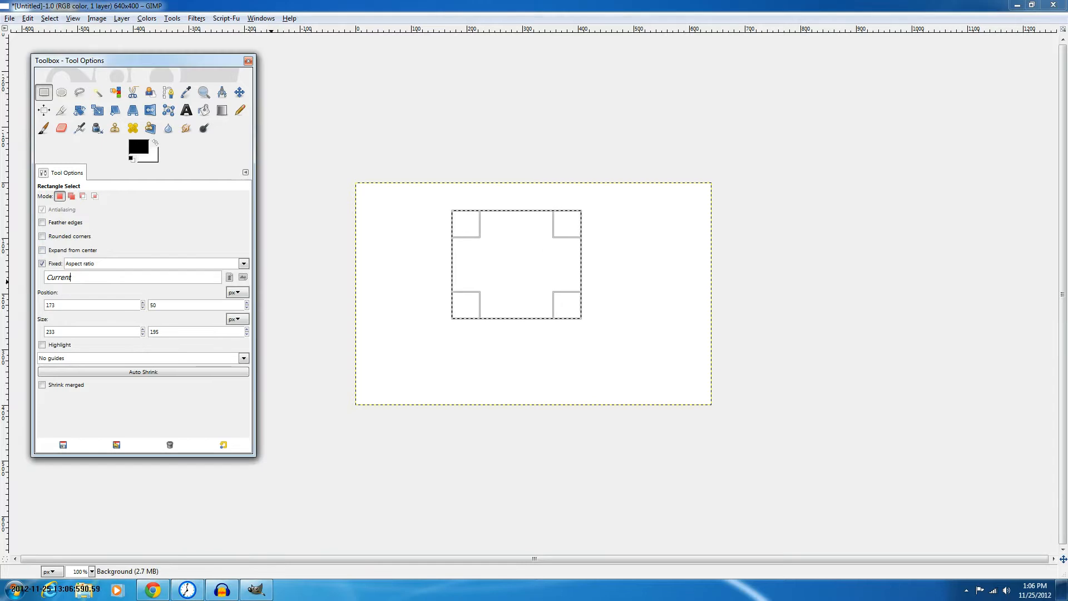
{"action": "key", "text": "BackSpace"}
{"action": "key", "text": "BackSpace"}
{"action": "key", "text": "BackSpace"}
{"action": "key", "text": "BackSpace"}
{"action": "key", "text": "BackSpace"}
{"action": "key", "text": "BackSpace"}
{"action": "key", "text": "BackSpace"}
{"action": "type", "text": "1"}
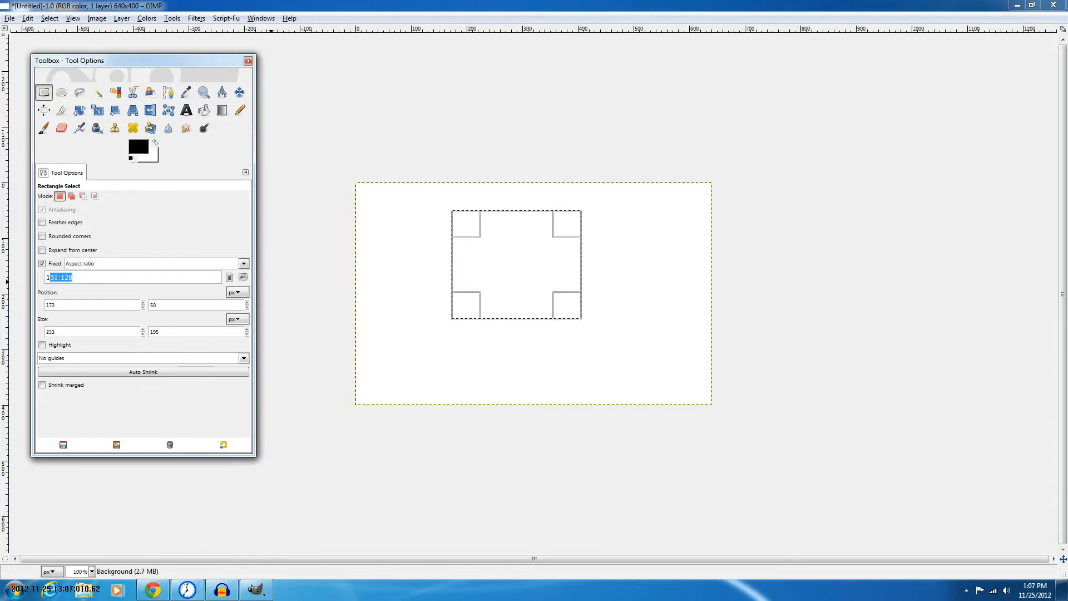
{"action": "type", "text": ":1"}
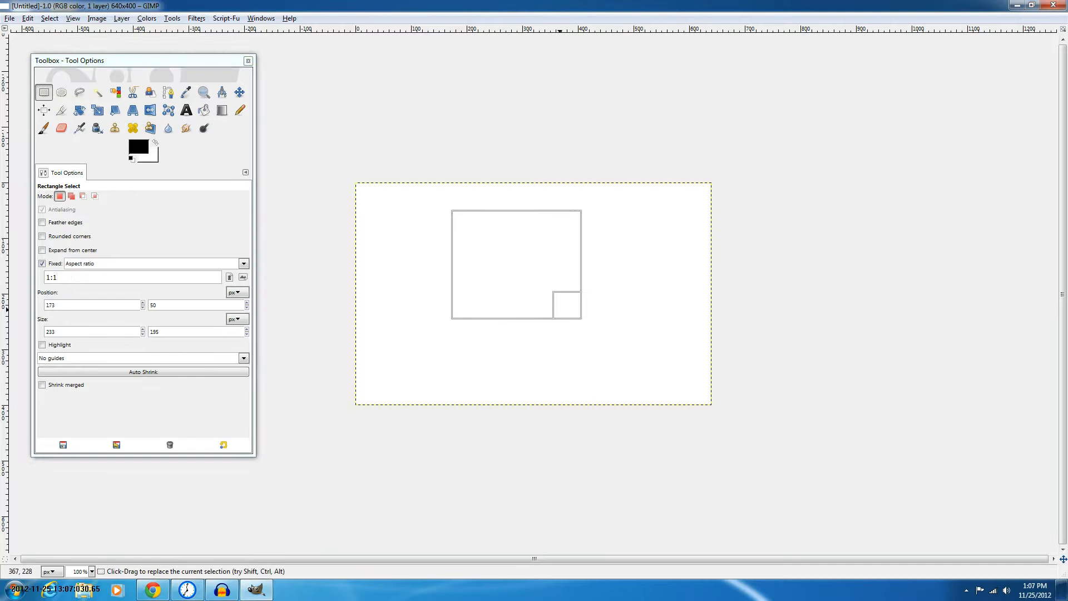
{"action": "left_click_drag", "start_coordinate": [559, 309], "coordinate": [498, 267]}
Set the rectangular selection's fixed aspect ratio to 2:1, resize it to about 162 × 81 px, and round its corners with radius 3.3
{"action": "left_click_drag", "start_coordinate": [65, 277], "coordinate": [44, 277]}
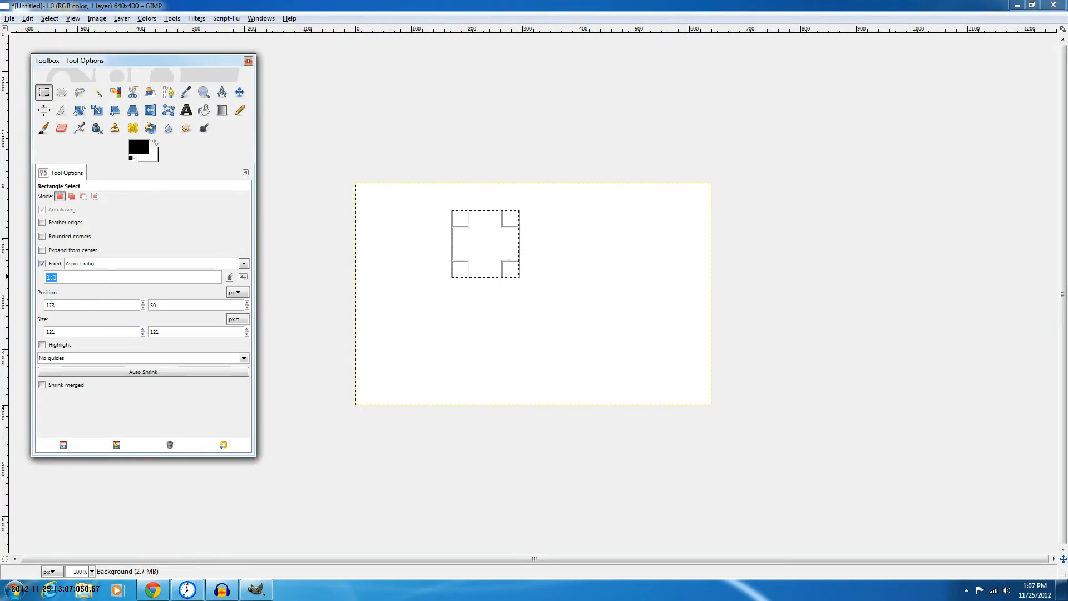
{"action": "type", "text": "2:1"}
{"action": "left_click_drag", "start_coordinate": [511, 266], "coordinate": [511, 244]}
{"action": "left_click", "coordinate": [133, 277]}
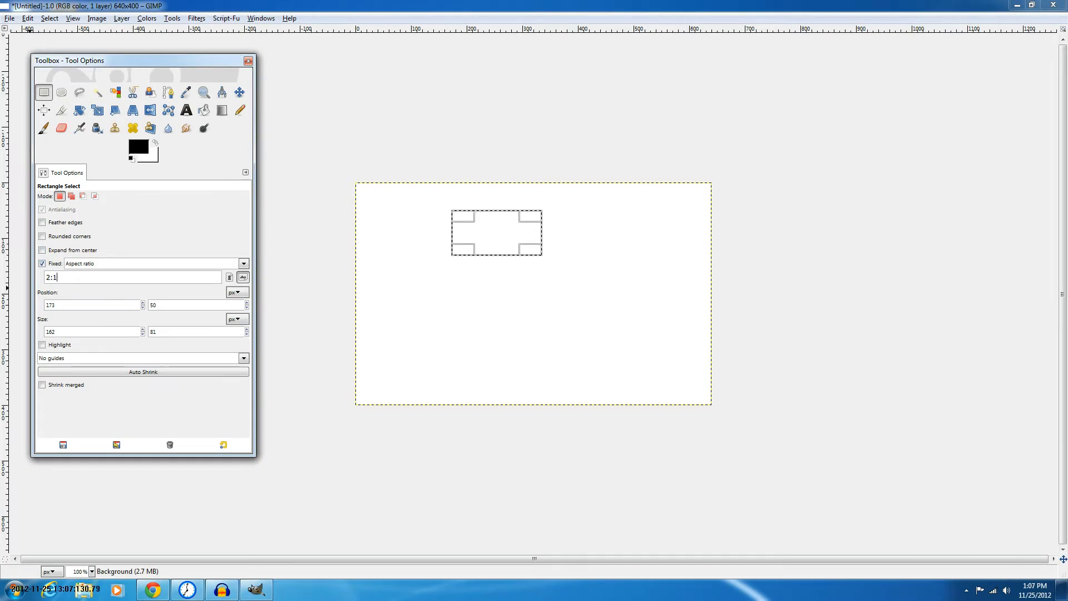
{"action": "left_click", "coordinate": [42, 236]}
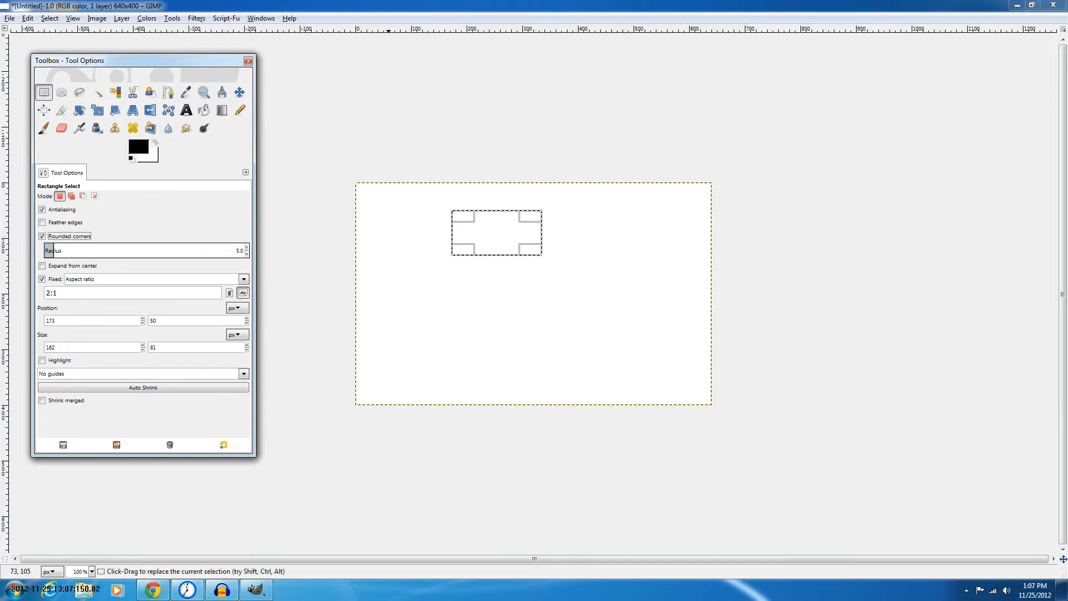
{"action": "key", "text": "Tab"}
{"action": "mouse_move", "coordinate": [54, 248]}
{"action": "left_mouse_down"}
{"action": "mouse_move", "coordinate": [137, 248]}
{"action": "mouse_move", "coordinate": [49, 248]}
{"action": "left_mouse_up"}
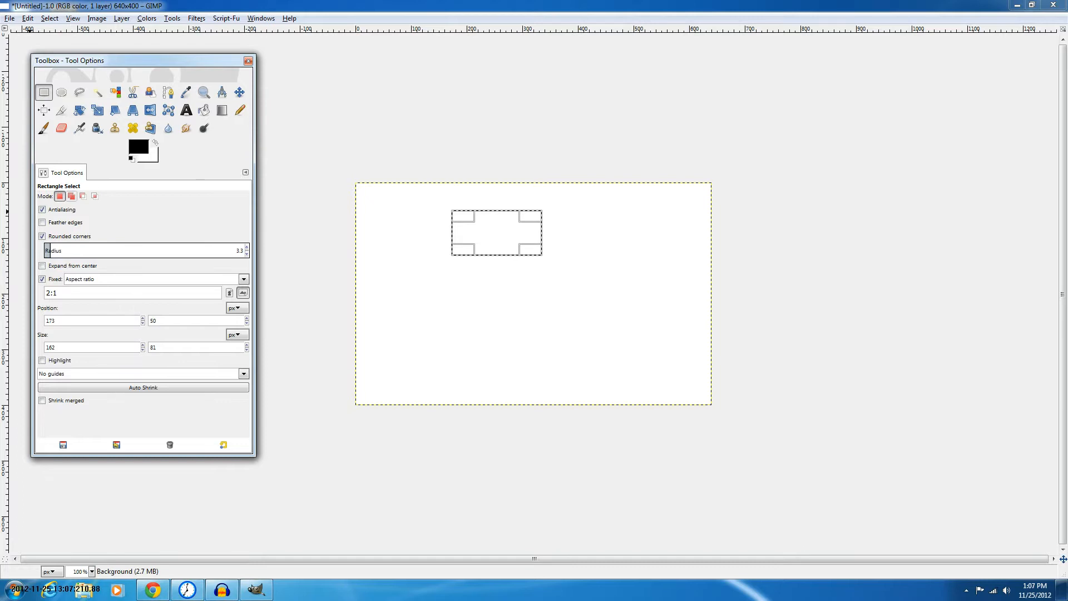
Draw a circular selection about 90 × 90 px with Ellipse Select on the left half of the canvas
{"action": "left_click", "coordinate": [62, 92]}
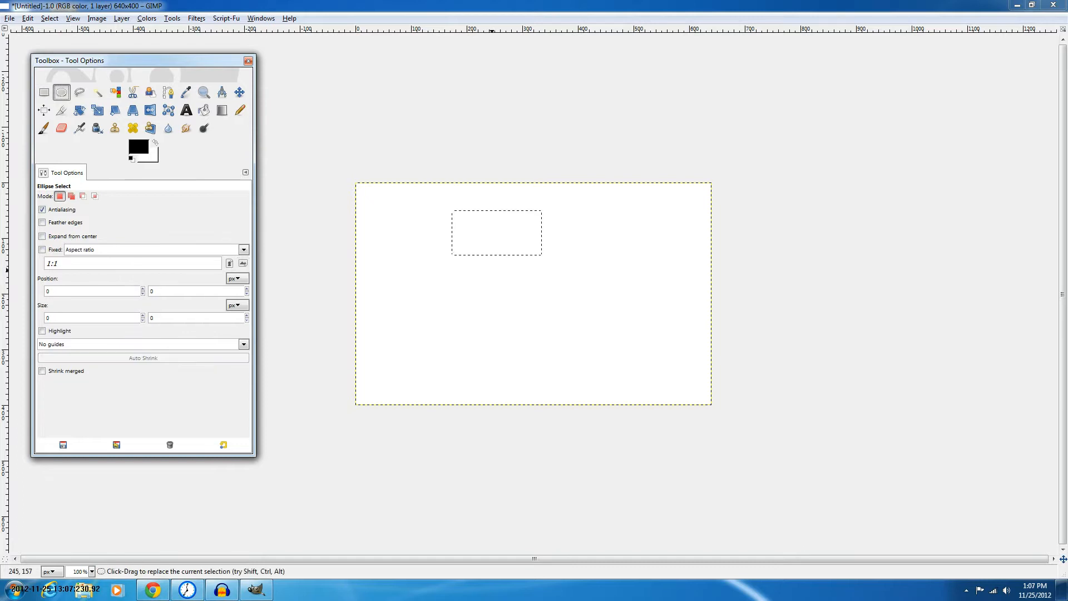
{"action": "left_click_drag", "start_coordinate": [470, 220], "coordinate": [489, 273]}
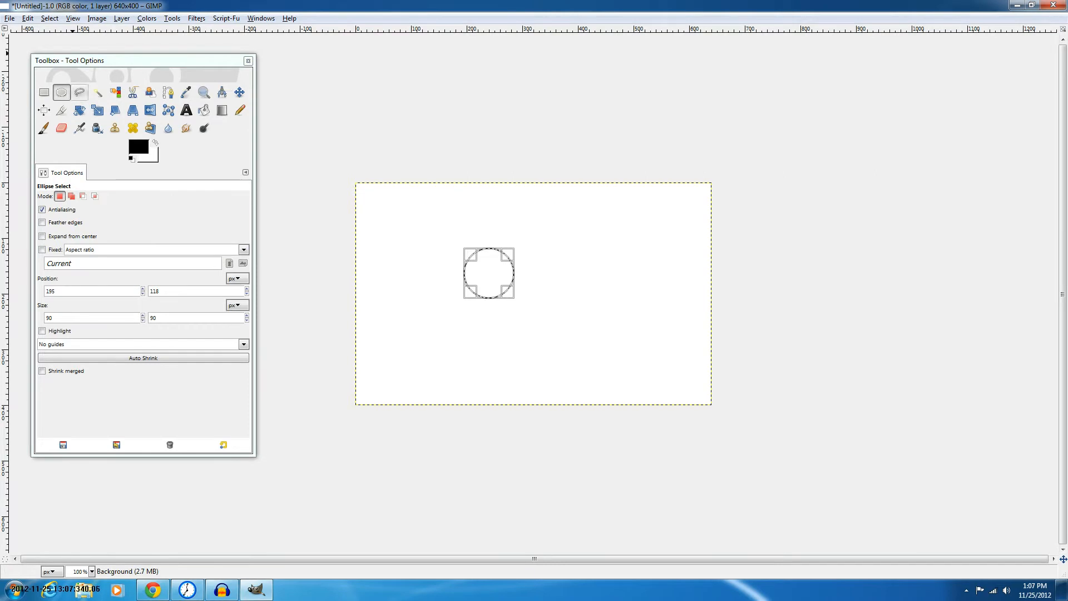
With Free Select, draw a curved freehand selection on the canvas's left half, and replace it with a four-sided freehand one right of centre
{"action": "left_click", "coordinate": [80, 92]}
{"action": "mouse_move", "coordinate": [425, 286]}
{"action": "left_mouse_down"}
{"action": "mouse_move", "coordinate": [427, 271]}
{"action": "mouse_move", "coordinate": [425, 286]}
{"action": "left_mouse_up"}
{"action": "double_click", "coordinate": [431, 284]}
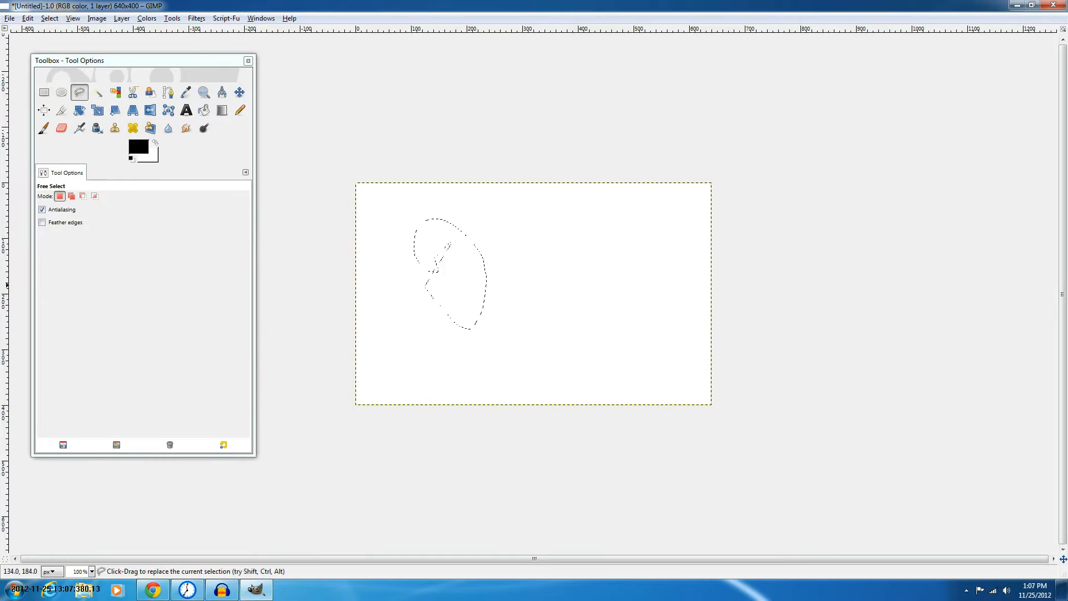
{"action": "mouse_move", "coordinate": [539, 303]}
{"action": "left_mouse_down"}
{"action": "mouse_move", "coordinate": [562, 236]}
{"action": "mouse_move", "coordinate": [569, 326]}
{"action": "mouse_move", "coordinate": [542, 304]}
{"action": "left_mouse_up"}
{"action": "left_click", "coordinate": [537, 303]}
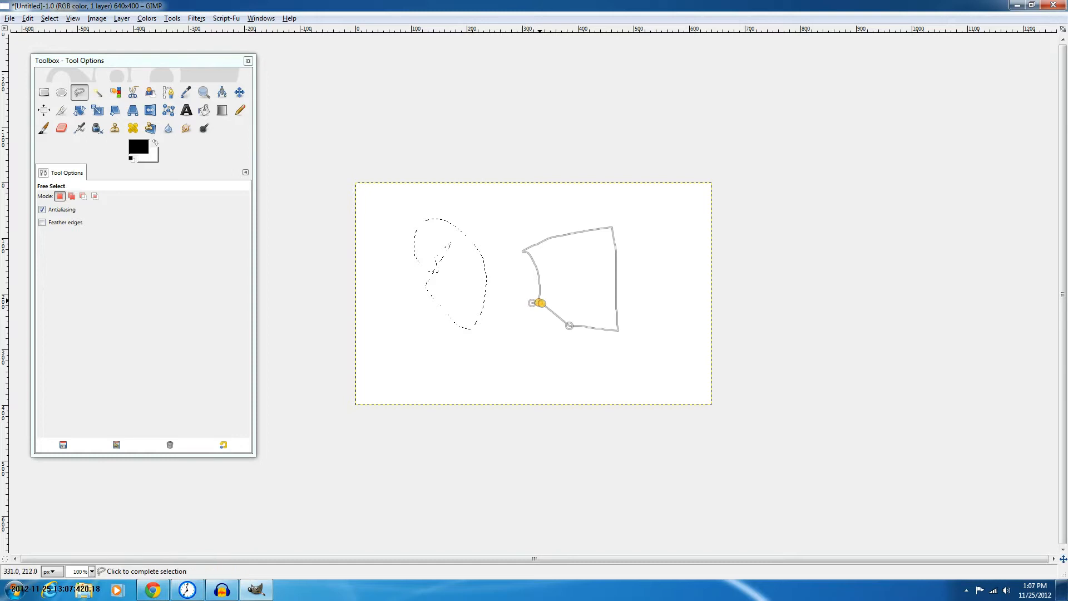
{"action": "left_click", "coordinate": [541, 303]}
Draw a wedge-shaped free selection near the canvas's upper edge, combining a freehand line with straight segments
{"action": "left_click_drag", "start_coordinate": [419, 249], "coordinate": [557, 209]}
{"action": "left_click", "coordinate": [487, 249]}
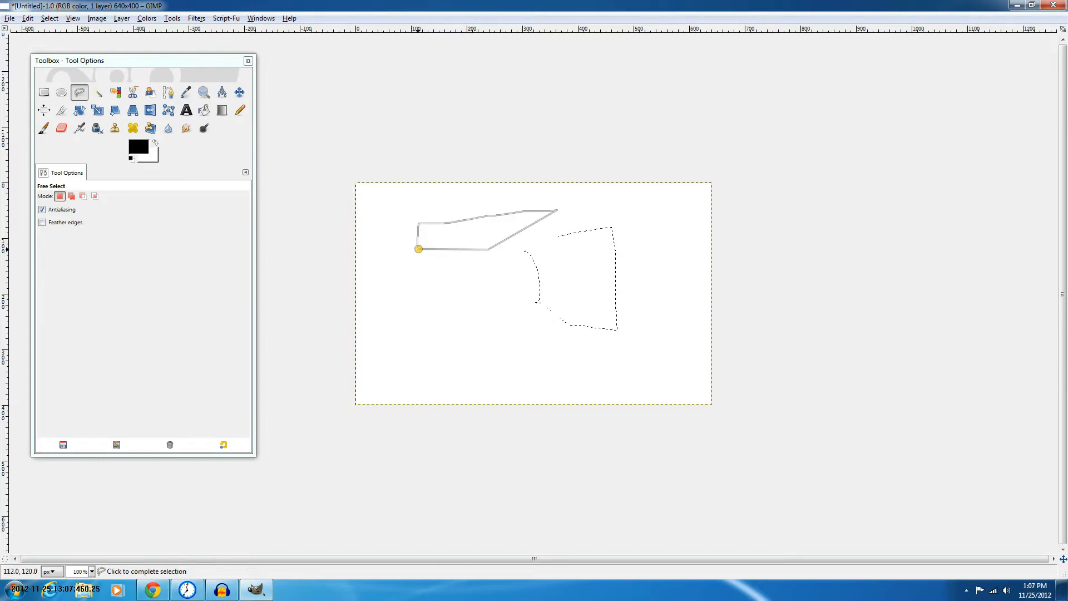
{"action": "left_click", "coordinate": [418, 249]}
Try outlining a free selection from straight zigzag segments and a freehand spiral at 300% zoom, and undo it
{"action": "scroll", "coordinate": [477, 291], "scroll_direction": "up", "scroll_amount": 3}
{"action": "left_click", "coordinate": [477, 290]}
{"action": "left_click", "coordinate": [528, 254]}
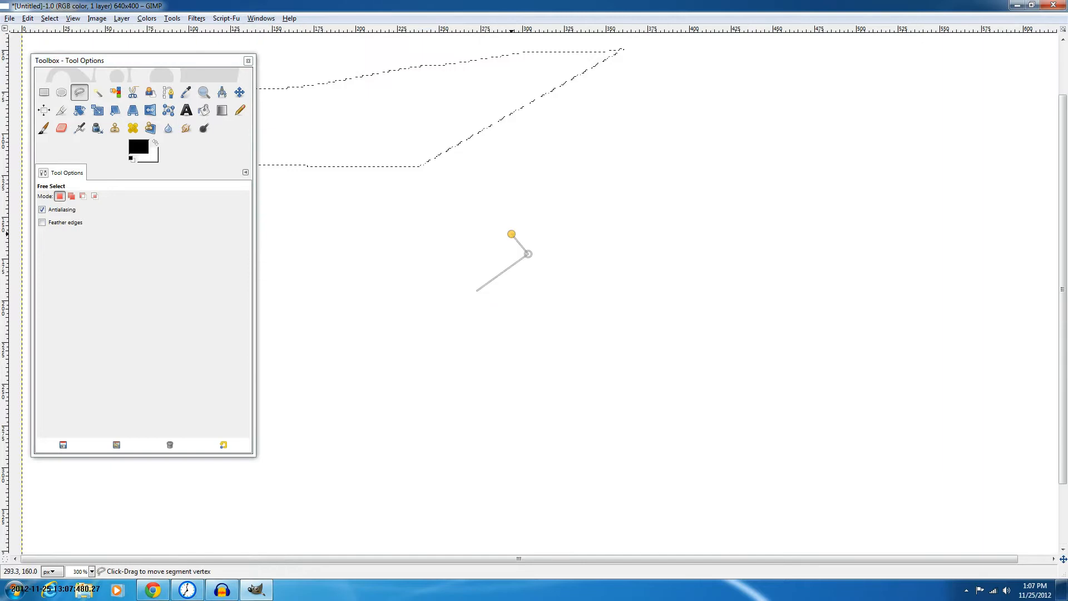
{"action": "left_click", "coordinate": [512, 234]}
{"action": "left_click", "coordinate": [575, 215]}
{"action": "left_click", "coordinate": [514, 197]}
{"action": "left_click", "coordinate": [331, 179]}
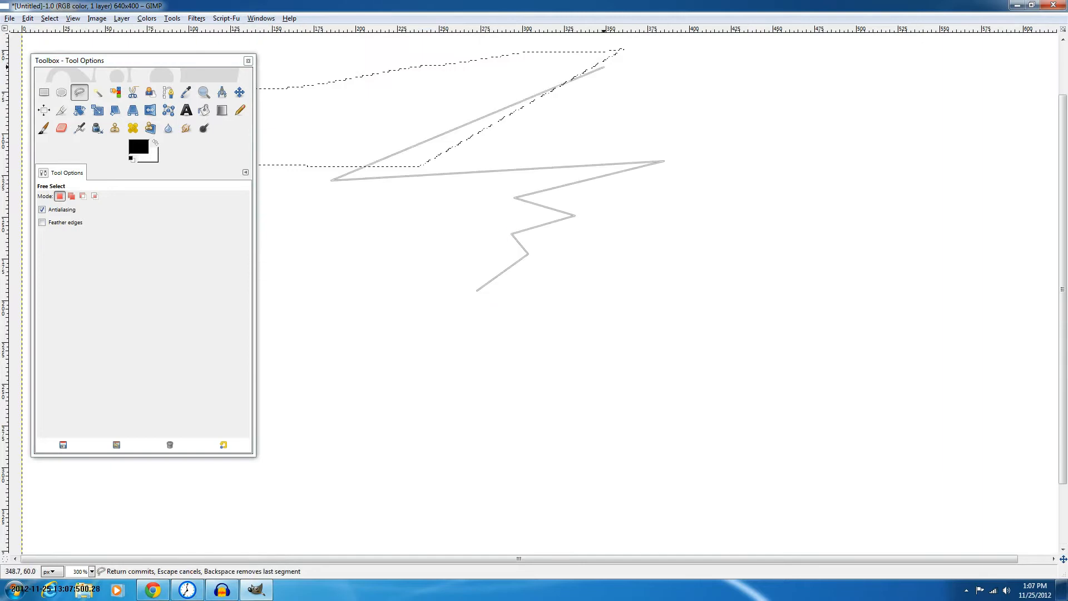
{"action": "left_click", "coordinate": [621, 85]}
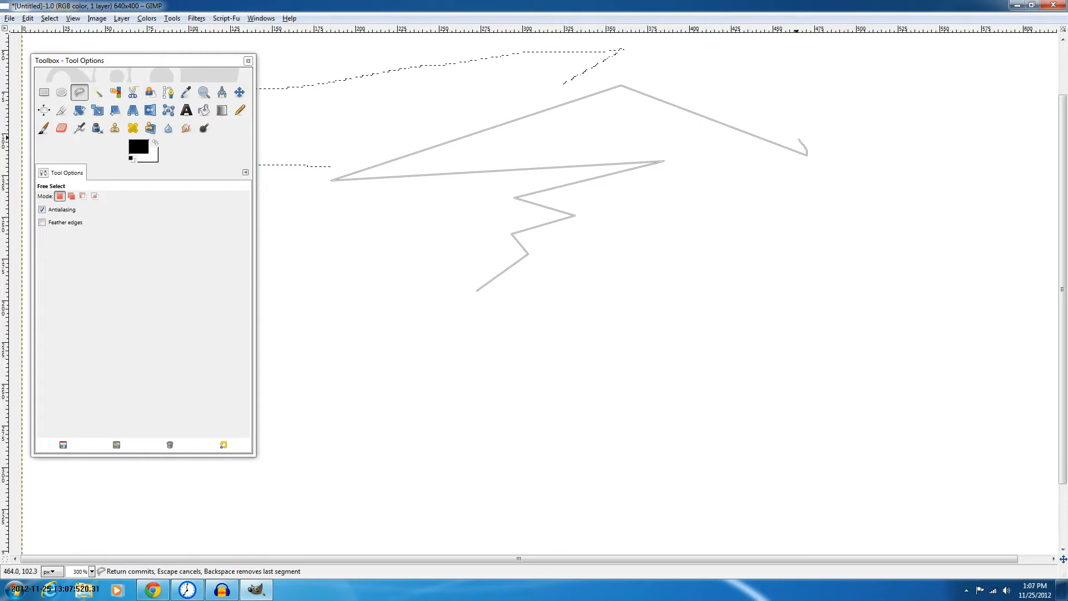
{"action": "mouse_move", "coordinate": [799, 139]}
{"action": "left_mouse_down"}
{"action": "mouse_move", "coordinate": [827, 176]}
{"action": "mouse_move", "coordinate": [774, 206]}
{"action": "left_mouse_up"}
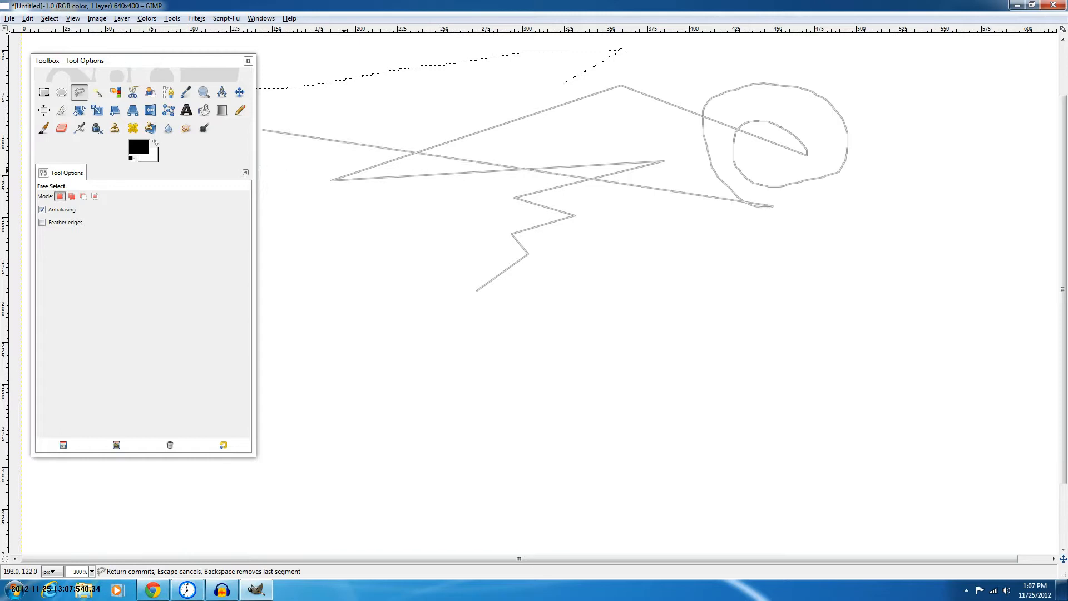
{"action": "left_click", "coordinate": [483, 290]}
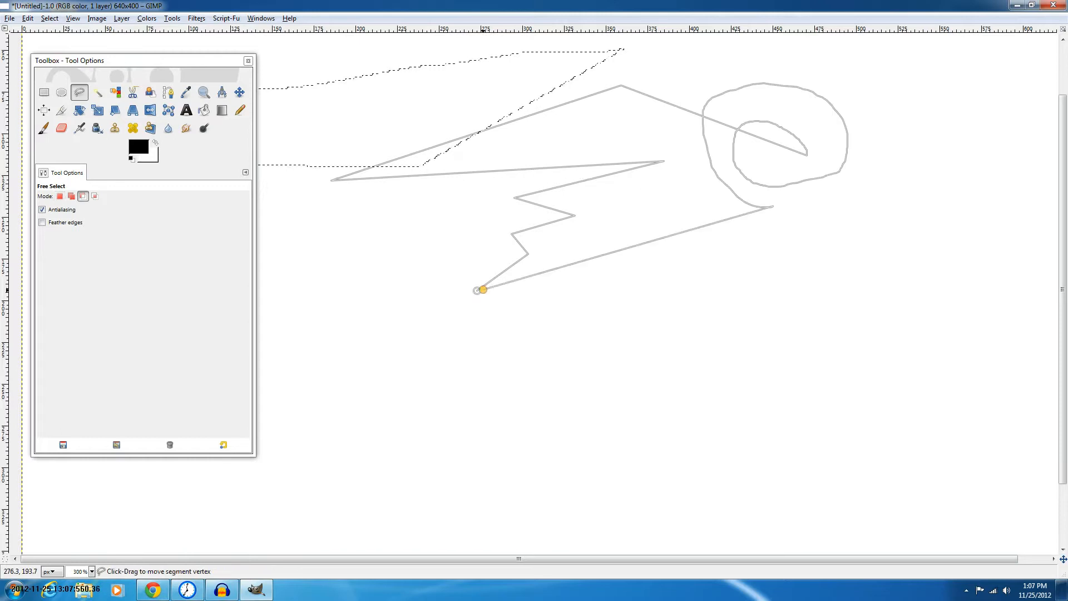
{"action": "key", "text": "ctrl+z"}
Select the whole white canvas area with Fuzzy Select
{"action": "left_click", "coordinate": [97, 92]}
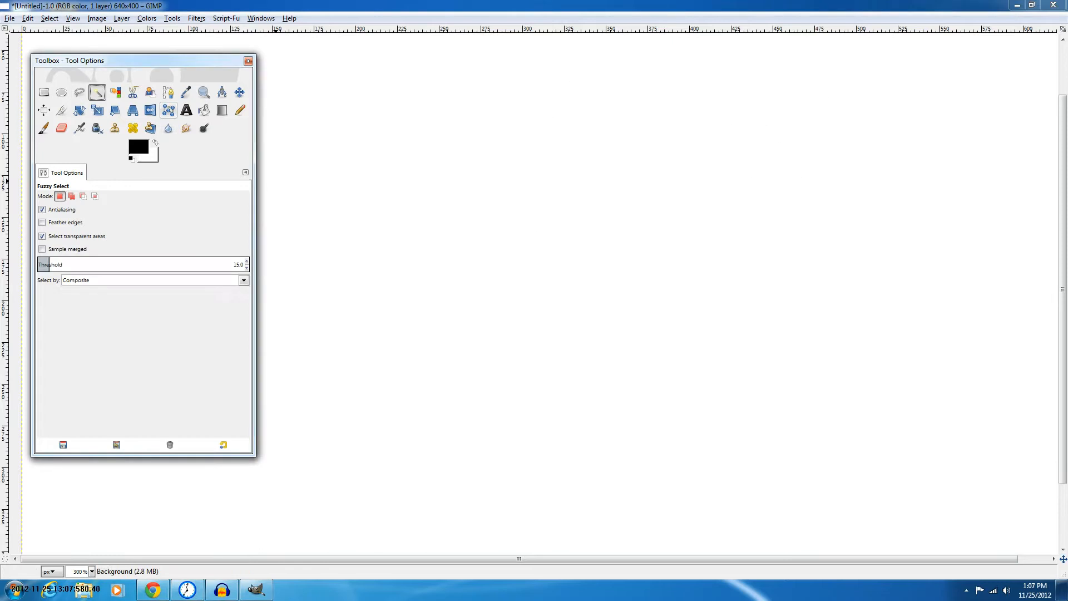
{"action": "left_click", "coordinate": [453, 218]}
{"action": "scroll", "coordinate": [453, 218], "scroll_direction": "down", "scroll_amount": 2}
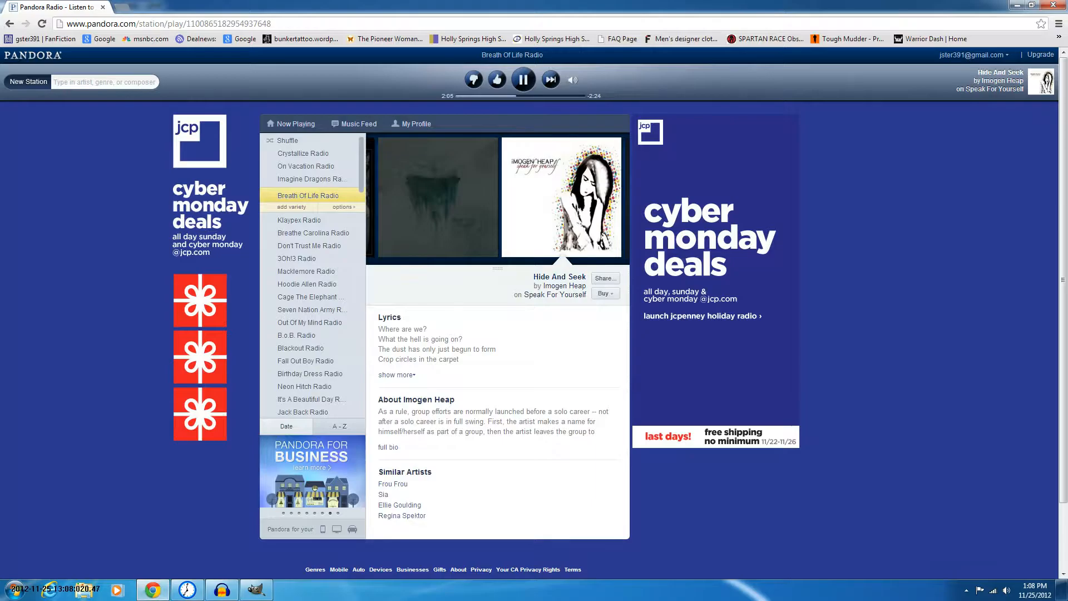
Search Google for "mesa arch" in a new Chrome tab
{"action": "key", "text": "ctrl+t"}
{"action": "type", "text": "p"}
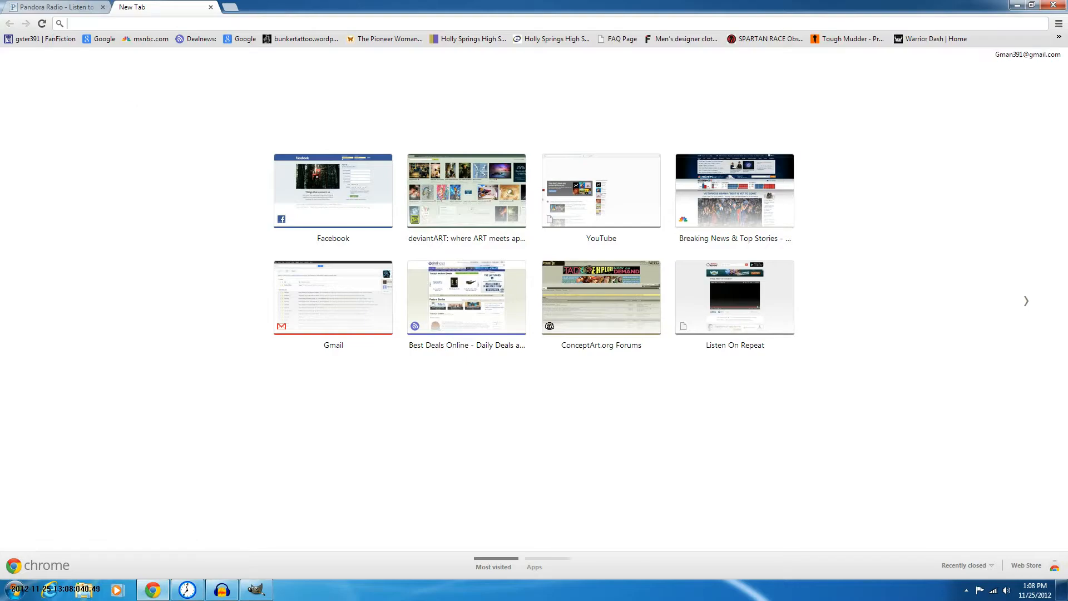
{"action": "type", "text": "mesa arch"}
{"action": "key", "text": "Return"}
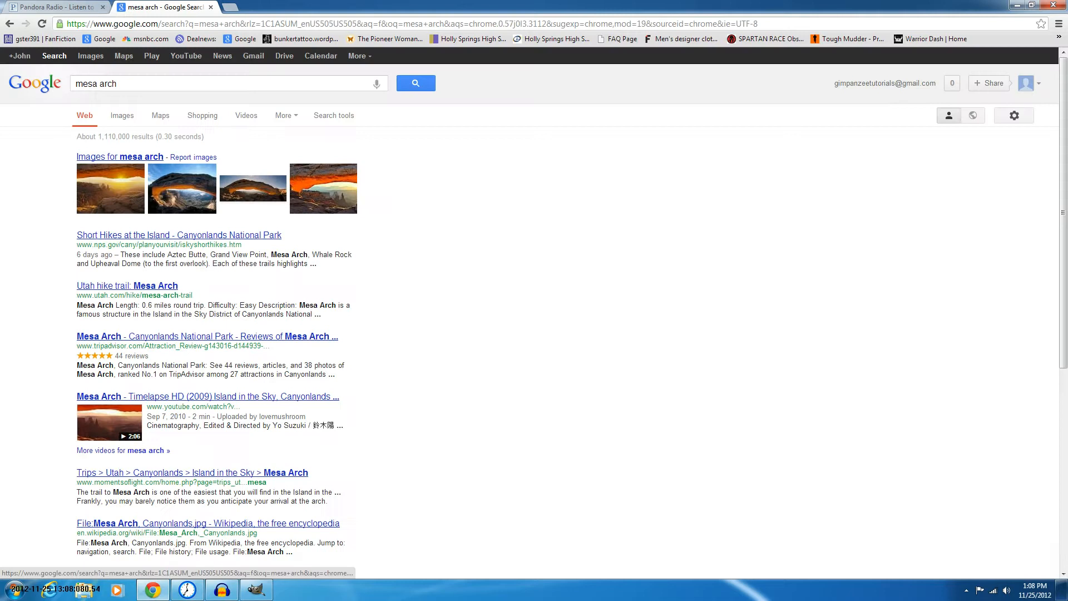
Copy the utah.com Mesa Arch picture from the image results and paste it onto the canvas in GIMP
{"action": "left_click", "coordinate": [182, 189]}
{"action": "right_click", "coordinate": [466, 308]}
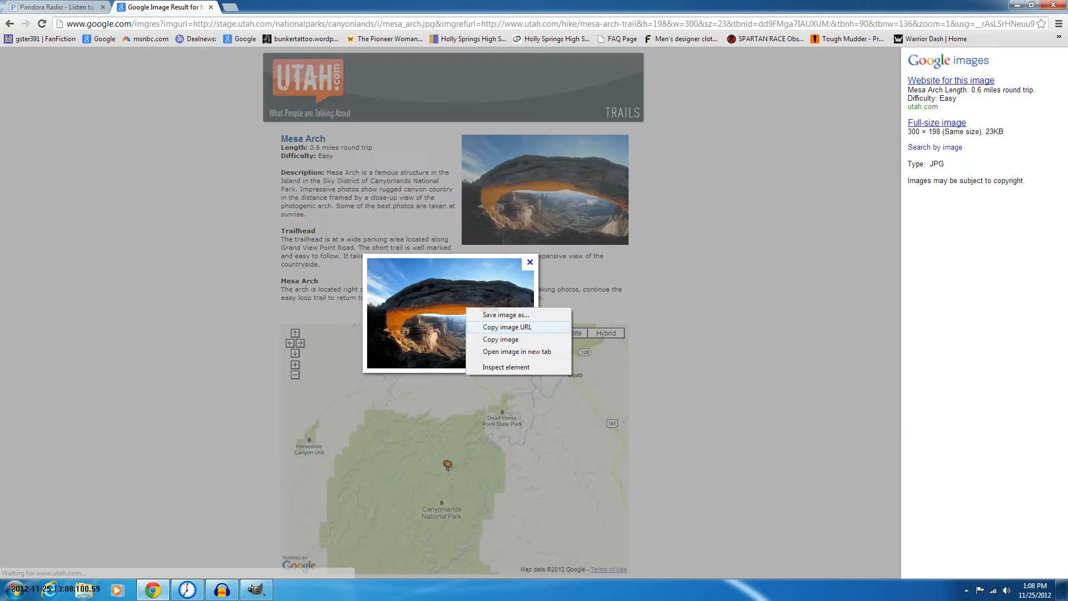
{"action": "left_click", "coordinate": [507, 326]}
{"action": "left_click", "coordinate": [256, 590]}
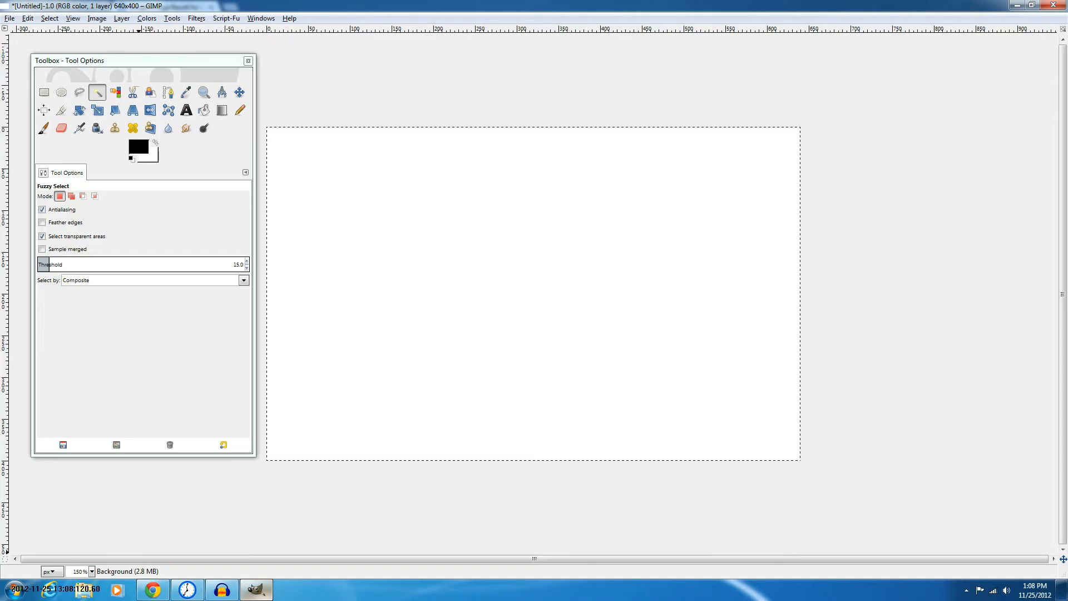
{"action": "key", "text": "ctrl+v"}
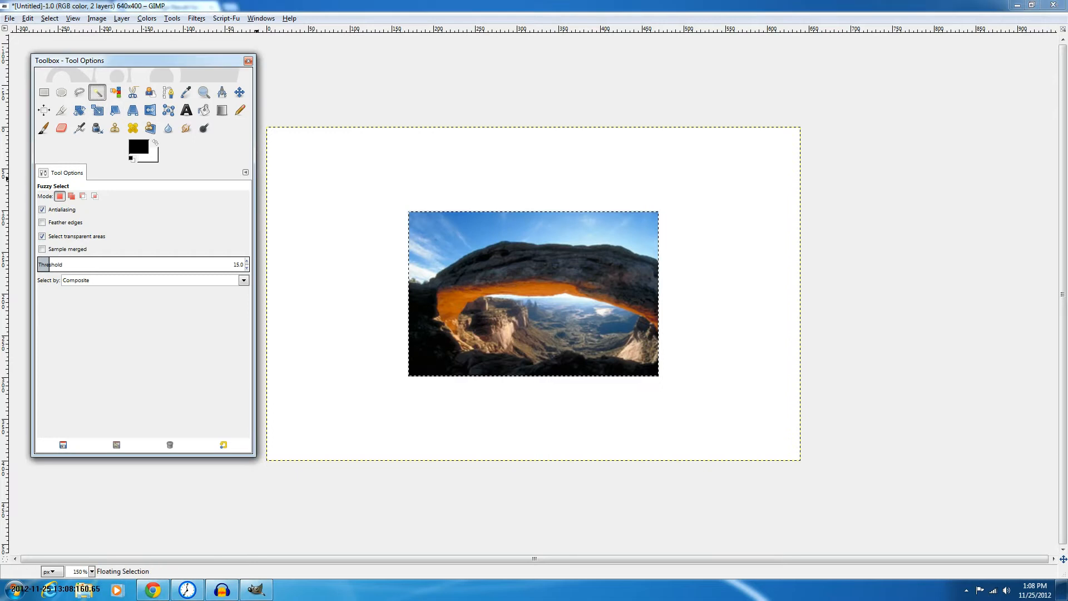
Set the Fuzzy Select threshold to 7.5 and turn the pasted floating picture into a new layer
{"action": "left_click_drag", "start_coordinate": [49, 266], "coordinate": [43, 266]}
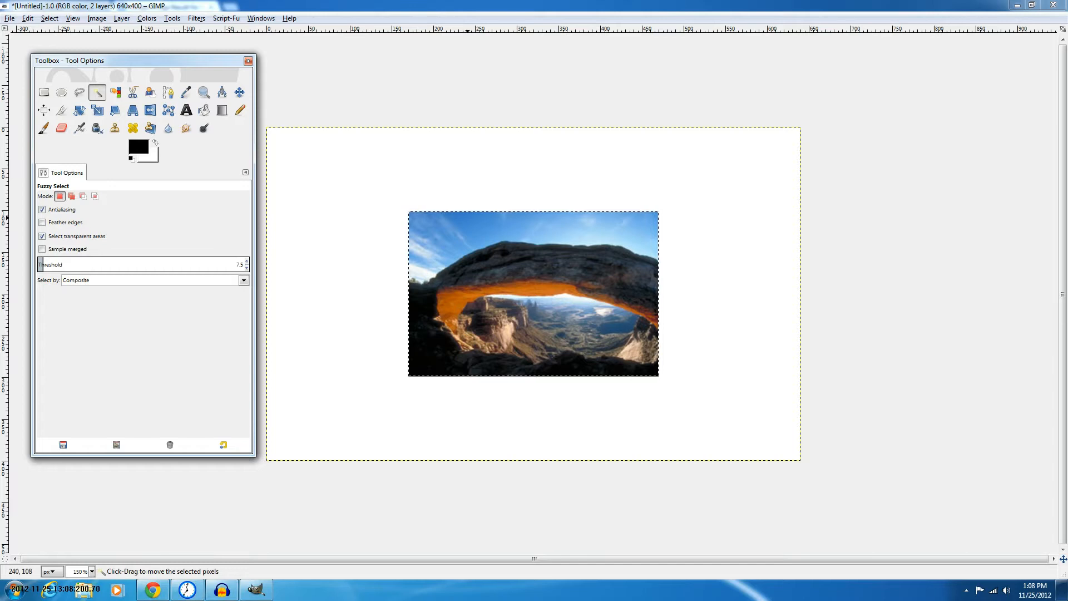
{"action": "left_click", "coordinate": [467, 217]}
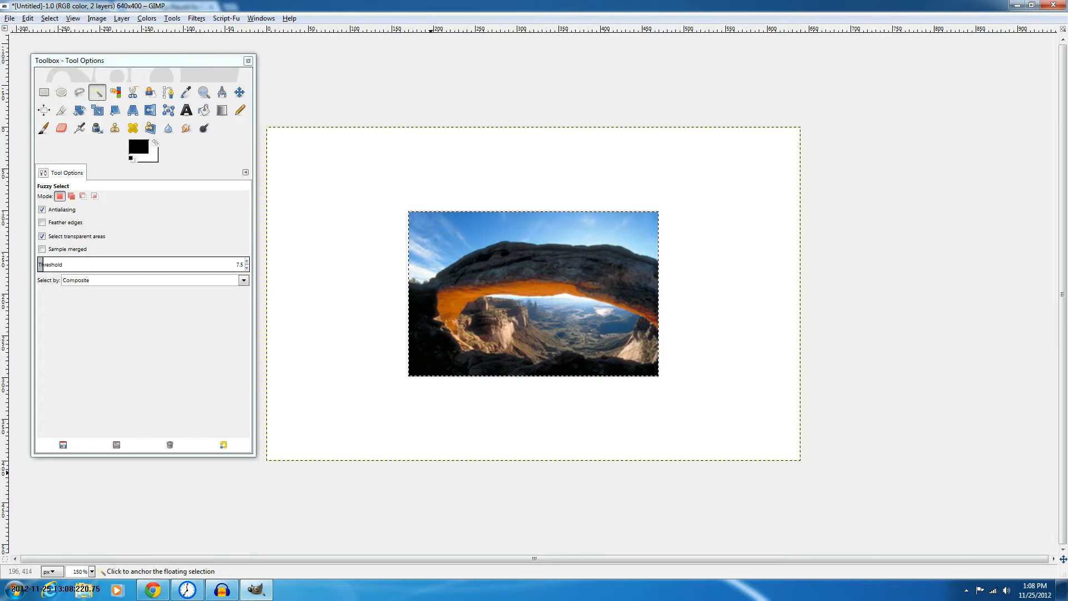
{"action": "key", "text": "ctrl+l"}
{"action": "left_click", "coordinate": [388, 566]}
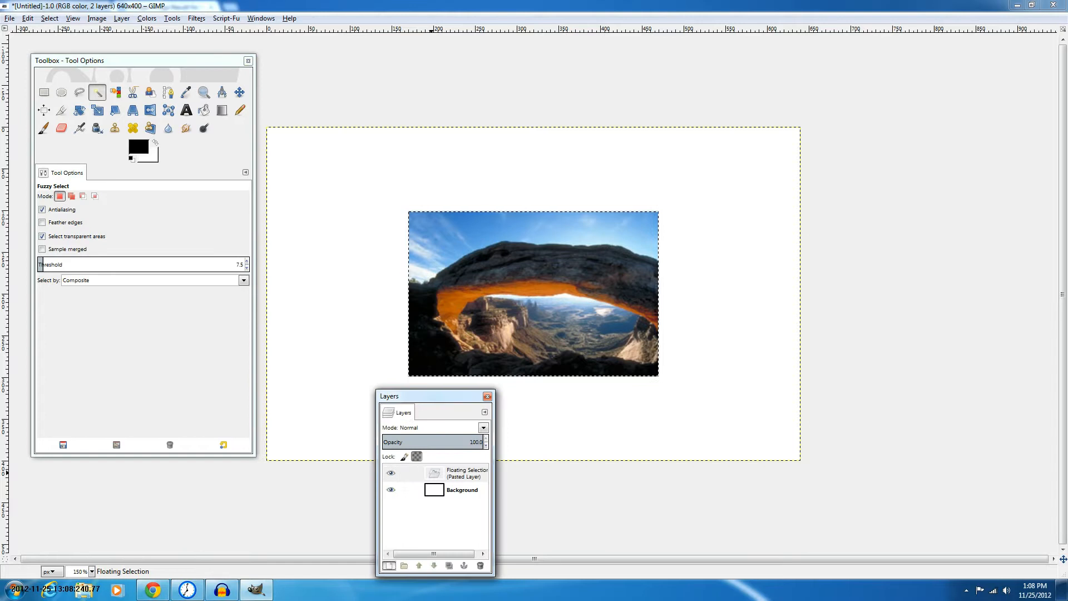
{"action": "left_click", "coordinate": [487, 396]}
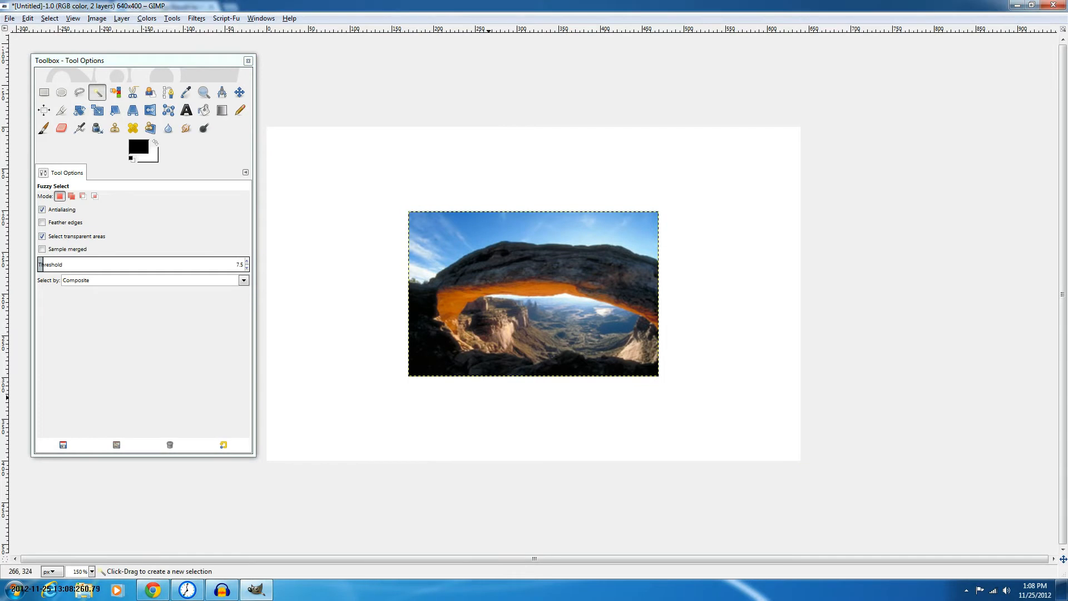
Set the Fuzzy Select threshold to 57.3 and select the blue sky above the arch
{"action": "left_click", "coordinate": [468, 245]}
{"action": "left_click_drag", "start_coordinate": [448, 241], "coordinate": [599, 232]}
{"action": "left_click", "coordinate": [44, 263]}
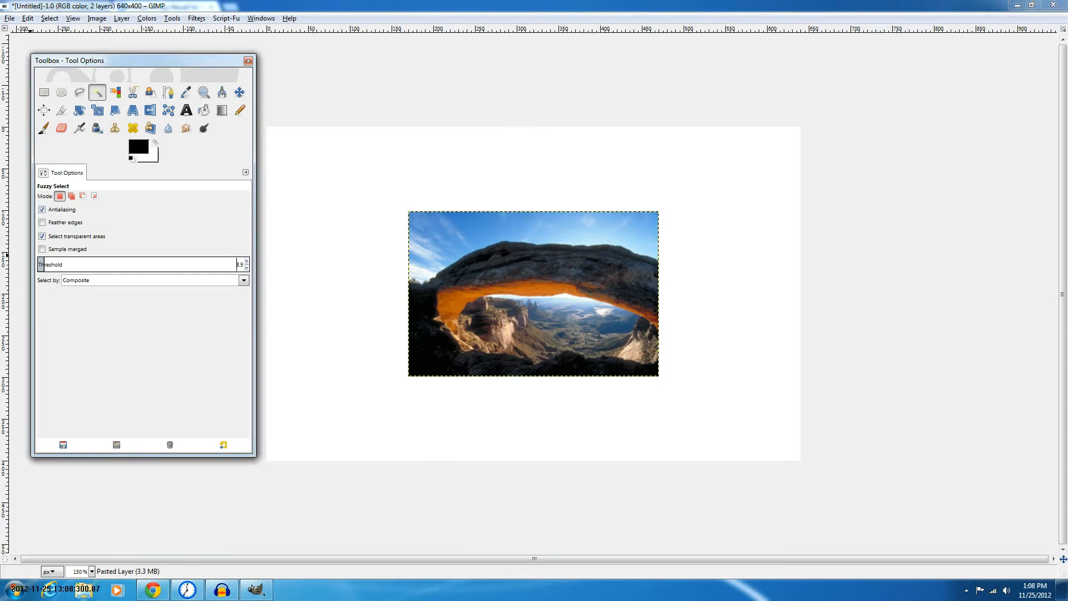
{"action": "left_click", "coordinate": [84, 262]}
{"action": "left_click", "coordinate": [465, 222]}
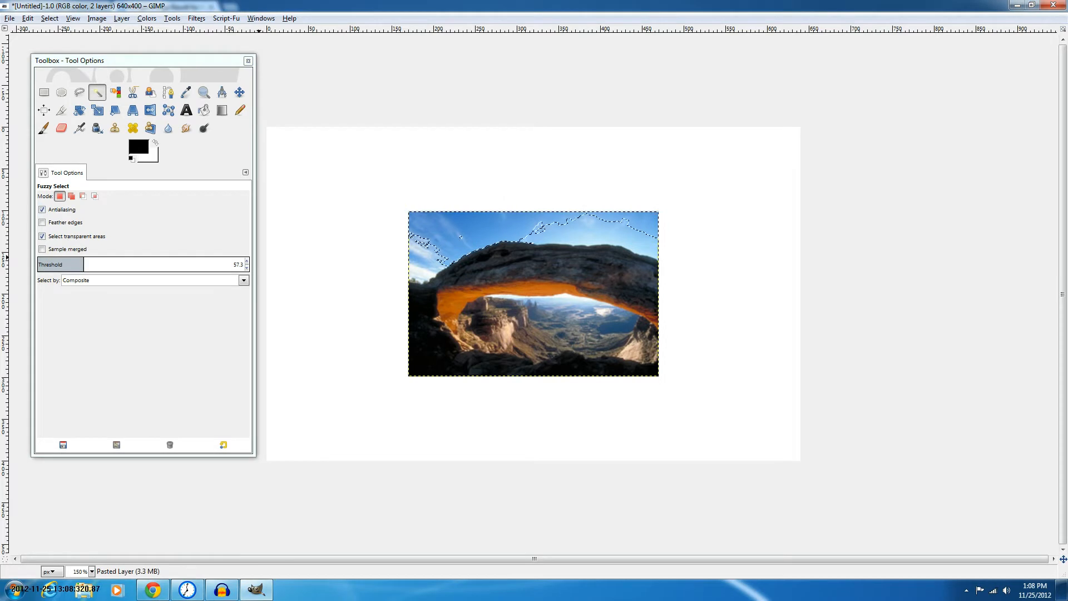
Raise the Fuzzy Select threshold through 71.1 and 89.5 to 108.3, reselecting the sky at each value
{"action": "left_click", "coordinate": [95, 261]}
{"action": "left_click", "coordinate": [481, 232]}
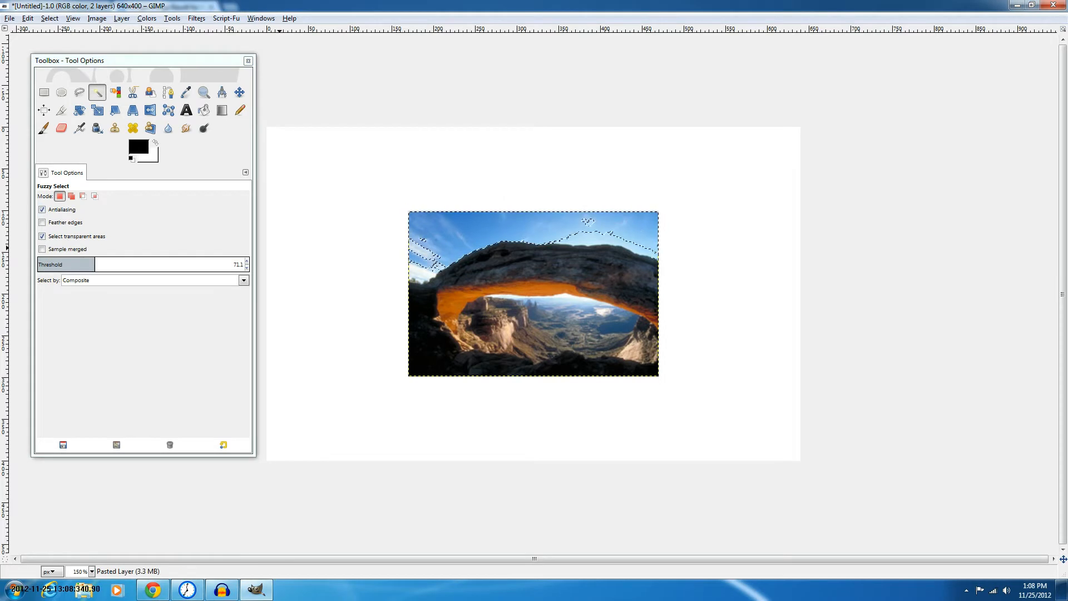
{"action": "left_click", "coordinate": [110, 262]}
{"action": "left_click", "coordinate": [589, 222]}
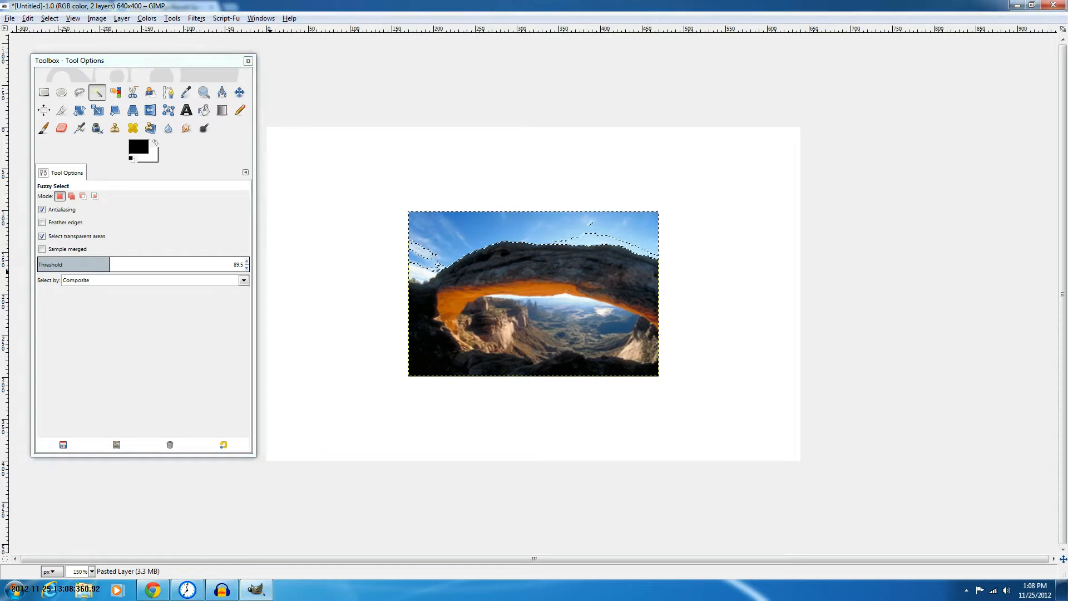
{"action": "left_click", "coordinate": [145, 261]}
{"action": "left_click", "coordinate": [125, 261]}
{"action": "left_click", "coordinate": [516, 222]}
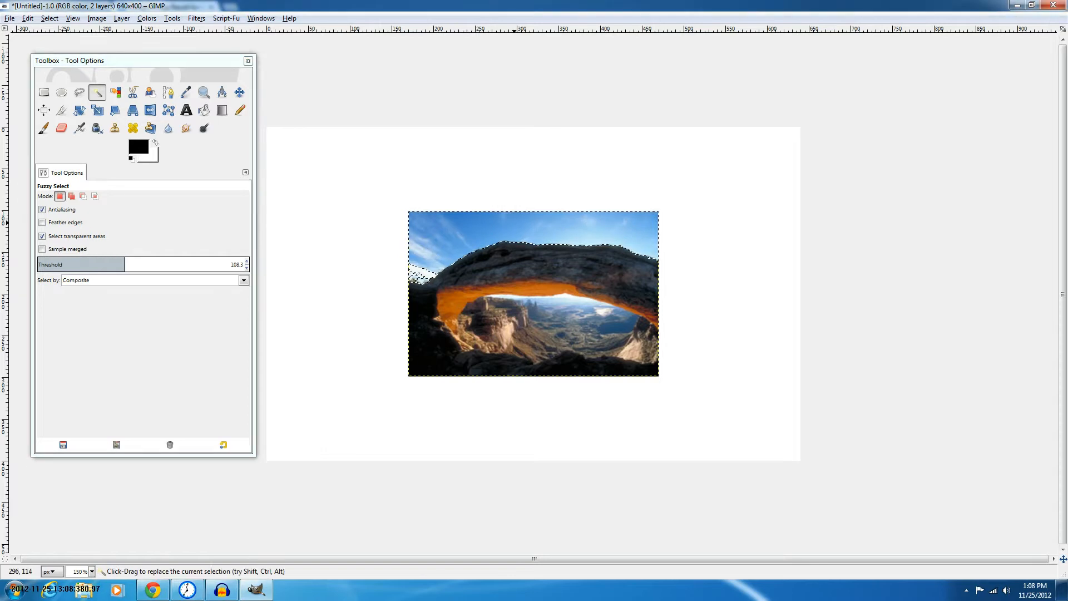
Try threshold 117.9 for Fuzzy Select, set it to 114.7, and select and cut the sky from the arch picture
{"action": "left_click", "coordinate": [132, 264]}
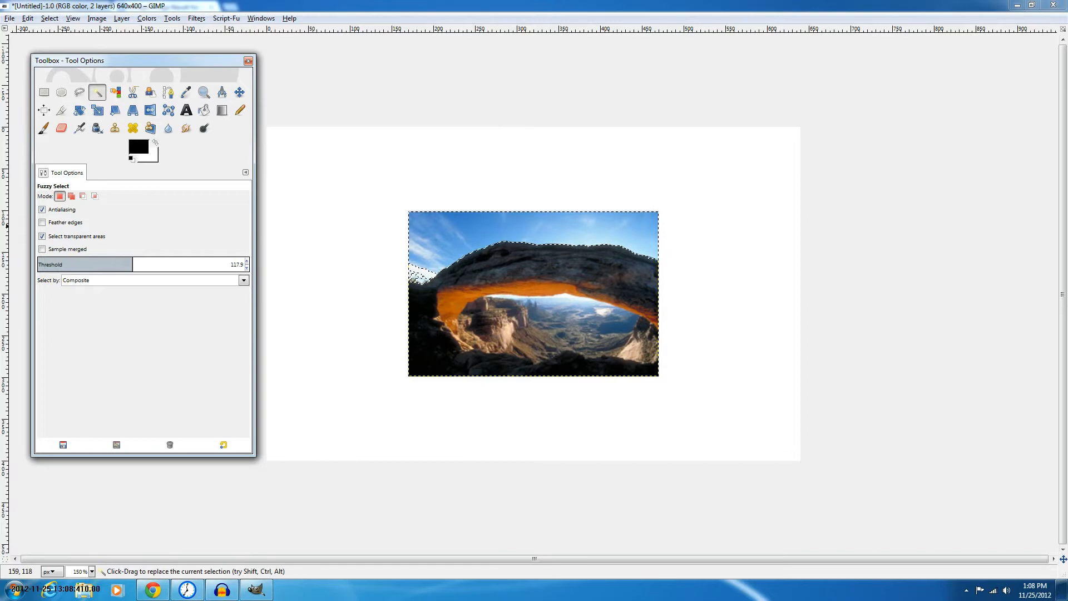
{"action": "left_click", "coordinate": [399, 225]}
{"action": "left_click", "coordinate": [231, 264]}
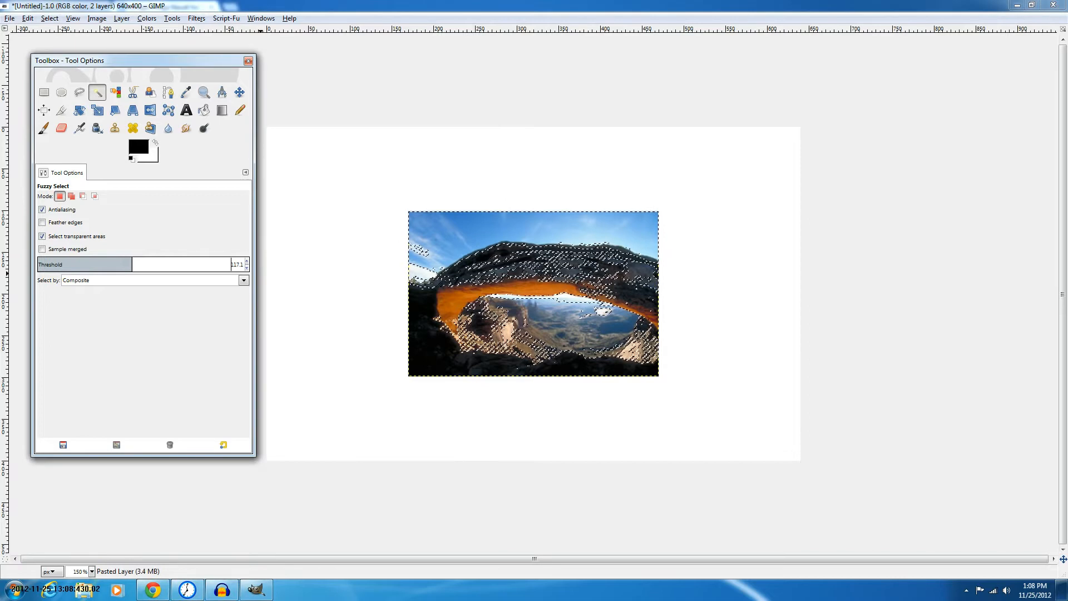
{"action": "left_click_drag", "start_coordinate": [132, 265], "coordinate": [129, 265]}
{"action": "left_click", "coordinate": [495, 233]}
{"action": "scroll", "coordinate": [495, 233], "scroll_direction": "up", "scroll_amount": 3, "text": "ctrl"}
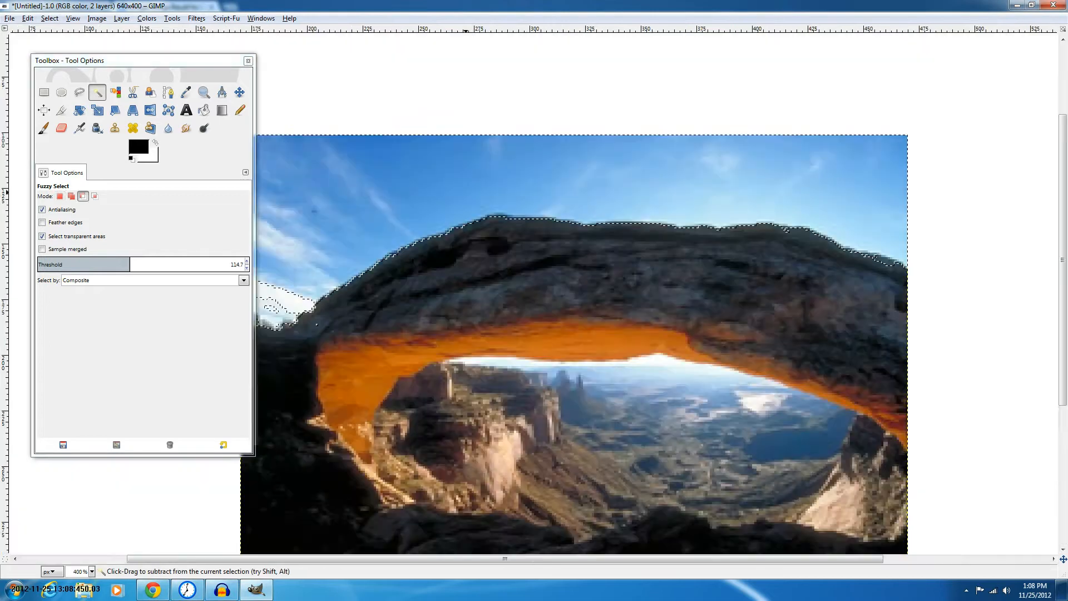
{"action": "key", "text": "ctrl+x"}
Fuzzy-select the landscape beneath the arch, cut it, and undo that cut
{"action": "scroll", "coordinate": [490, 233], "scroll_direction": "down", "scroll_amount": 3, "text": "ctrl"}
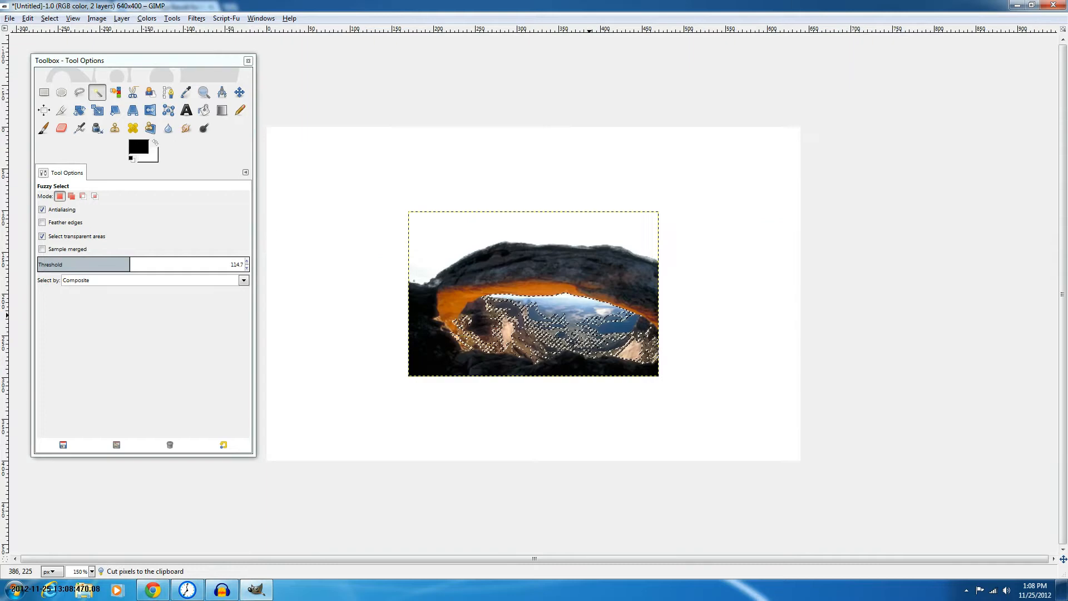
{"action": "key", "text": "ctrl+x"}
{"action": "key", "text": "ctrl+z"}
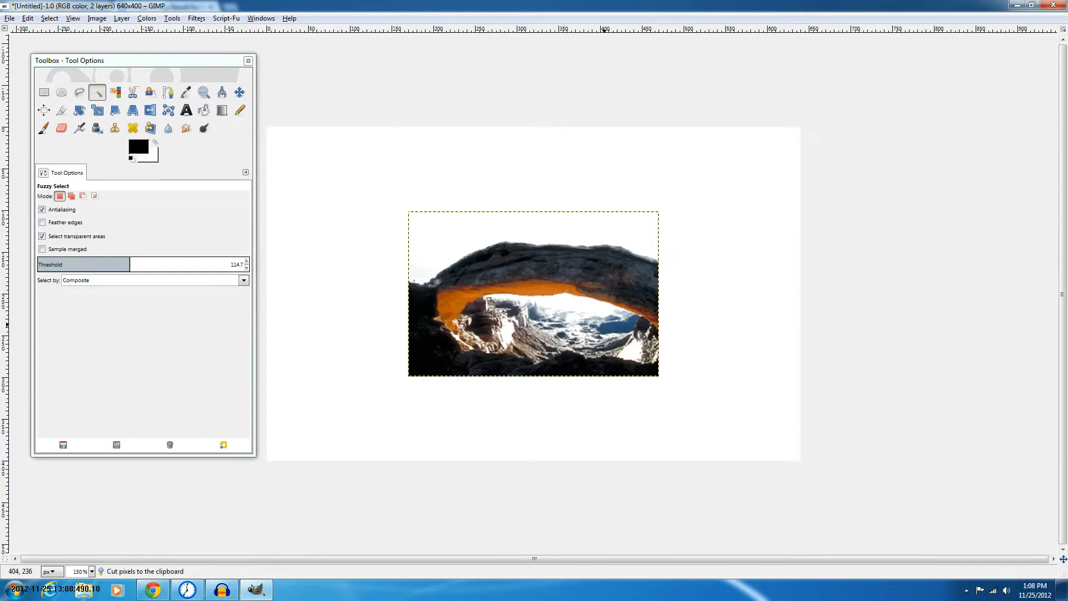
Cut the selected dark areas of the arch picture again, and undo the cuts until the blue sky is restored
{"action": "key", "text": "ctrl+x"}
{"action": "key", "text": "ctrl+z"}
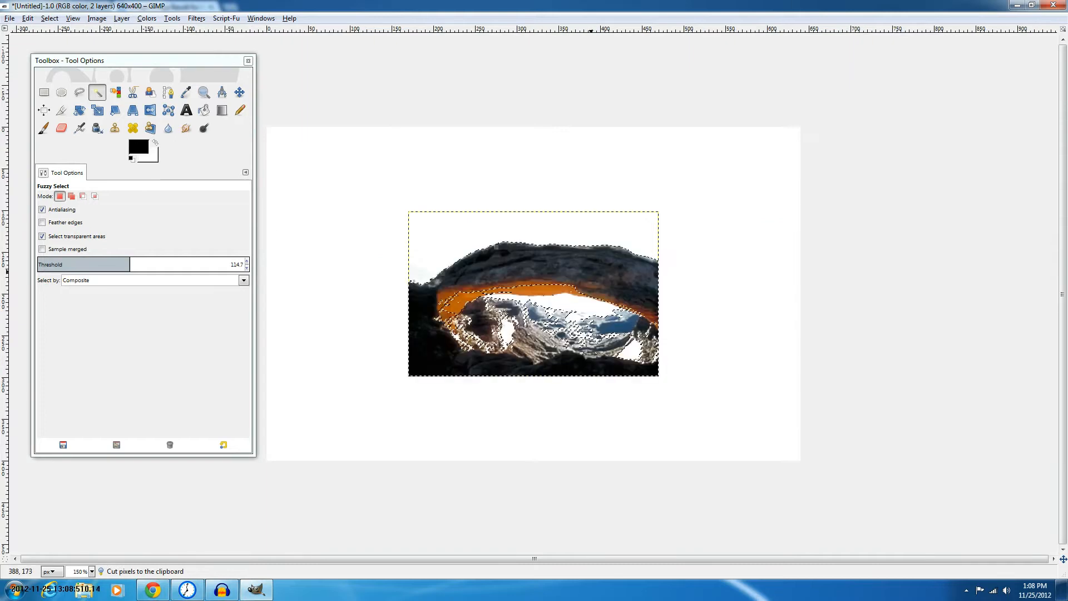
{"action": "key", "text": "ctrl+x"}
{"action": "key", "text": "ctrl+z"}
{"action": "key", "text": "ctrl+z"}
{"action": "key", "text": "ctrl+z"}
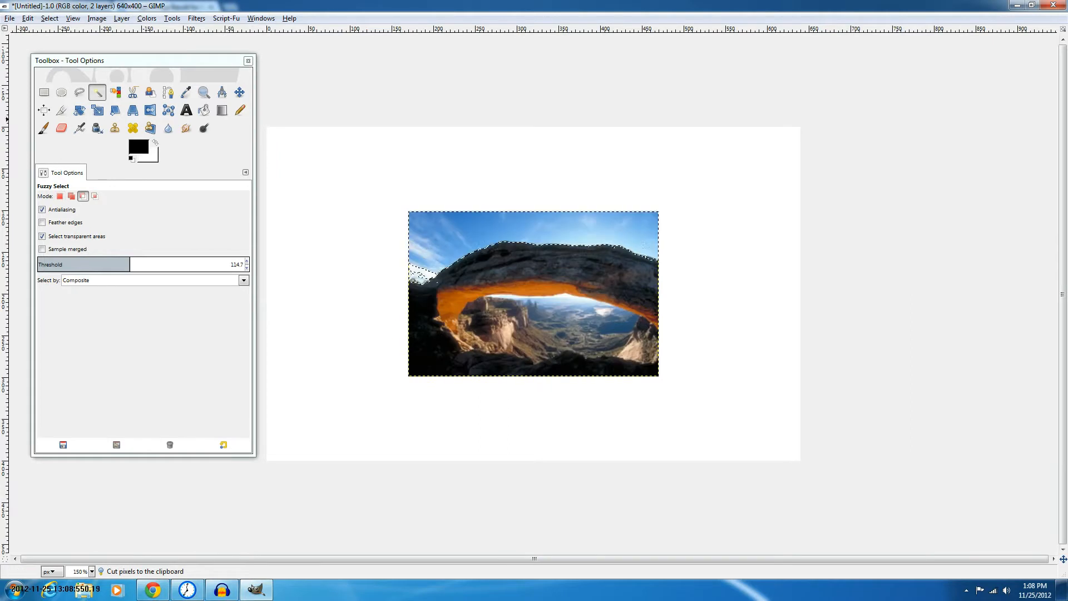
{"action": "key", "text": "ctrl+z"}
Use Select by Color on the arch's orange underside at threshold 15.0, and reselect it with the threshold at 38.2
{"action": "key", "text": "shift+o"}
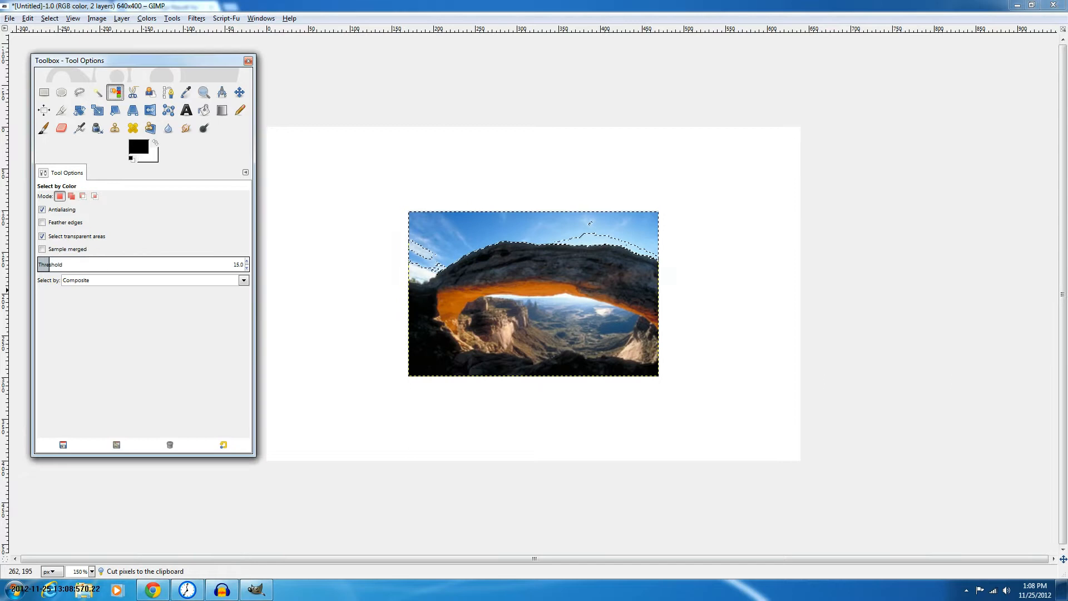
{"action": "left_click", "coordinate": [499, 291]}
{"action": "scroll", "coordinate": [501, 292], "scroll_direction": "up", "scroll_amount": 2}
{"action": "left_click", "coordinate": [46, 266]}
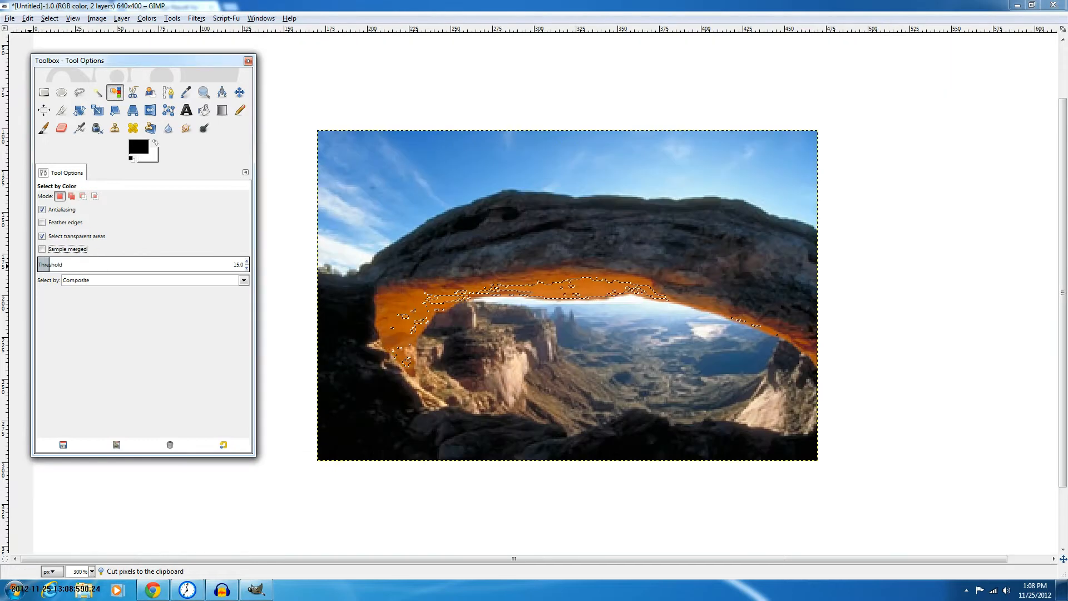
{"action": "key", "text": "ctrl+v"}
{"action": "left_click_drag", "start_coordinate": [49, 265], "coordinate": [67, 265]}
{"action": "left_click", "coordinate": [547, 292]}
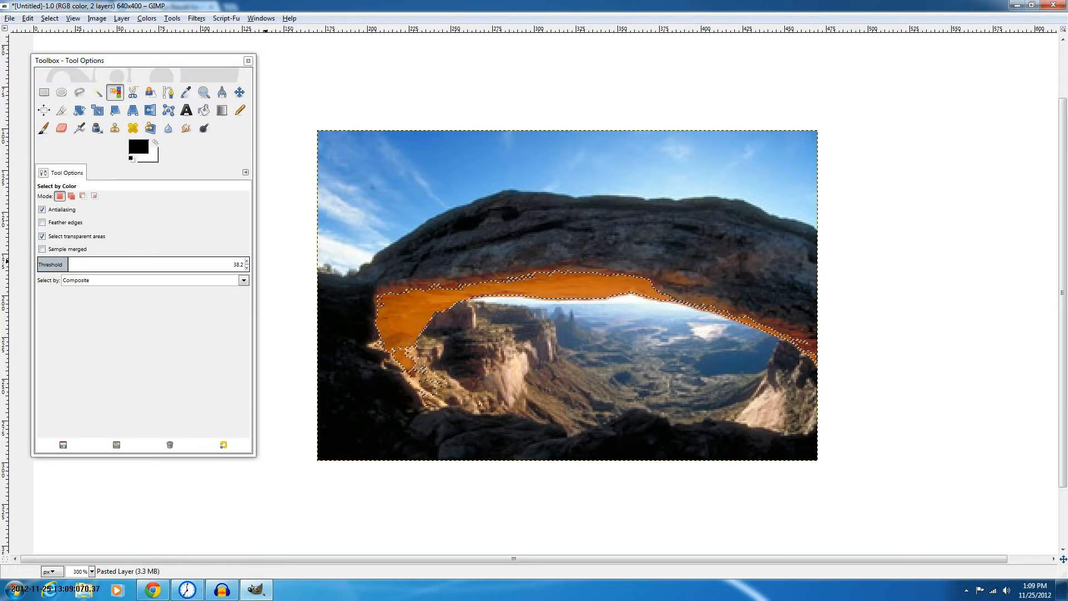
Select the blue sky by color at threshold 38.2, and reselect it with the threshold lowered to 5.5
{"action": "left_click", "coordinate": [397, 251]}
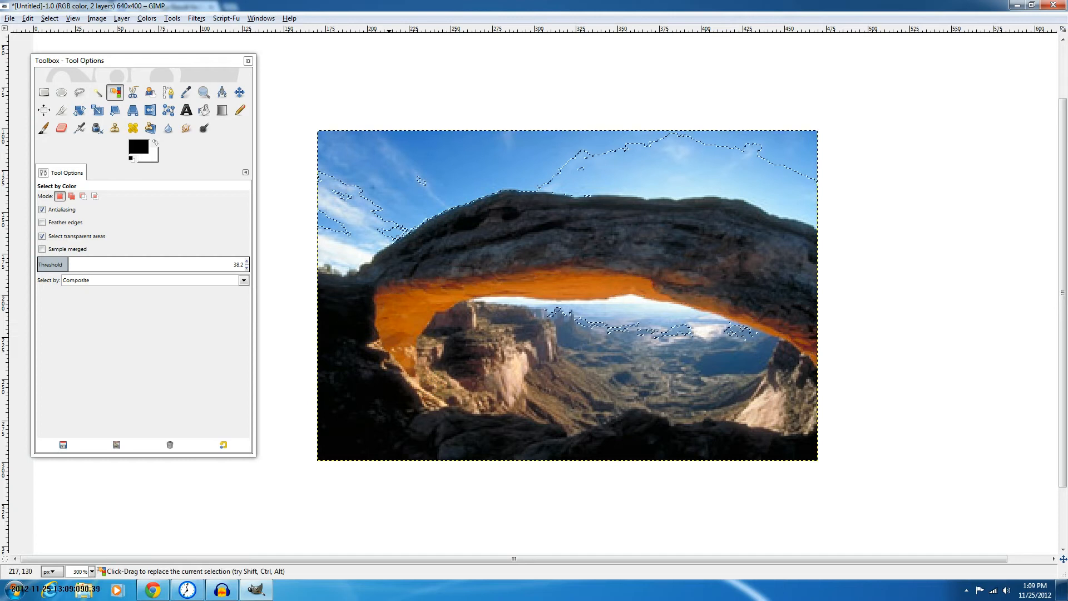
{"action": "left_click", "coordinate": [63, 263]}
{"action": "left_click_drag", "start_coordinate": [63, 263], "coordinate": [40, 264]}
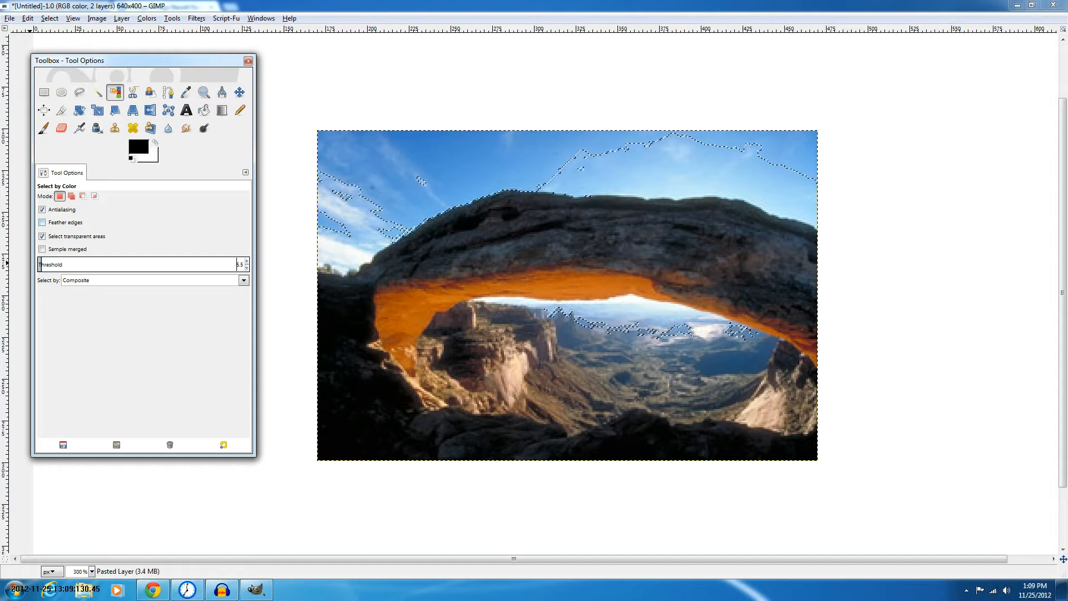
{"action": "left_click", "coordinate": [478, 168]}
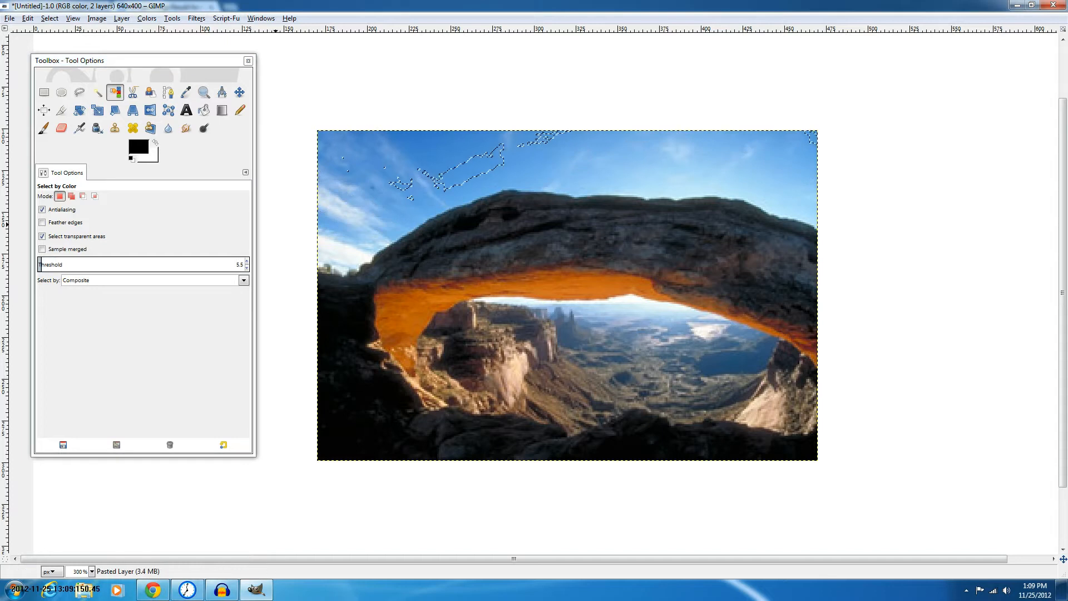
Raise the Select by Color threshold to about 57, select the sky, cut it and undo the cut
{"action": "left_click", "coordinate": [39, 264]}
{"action": "left_click_drag", "start_coordinate": [40, 265], "coordinate": [65, 264]}
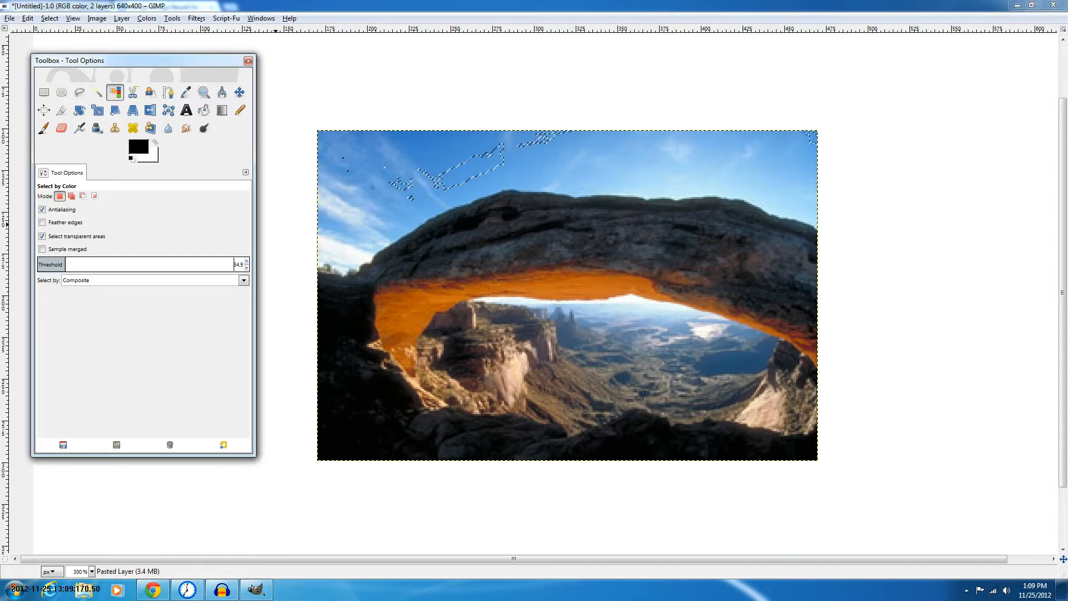
{"action": "left_click_drag", "start_coordinate": [415, 171], "coordinate": [350, 177]}
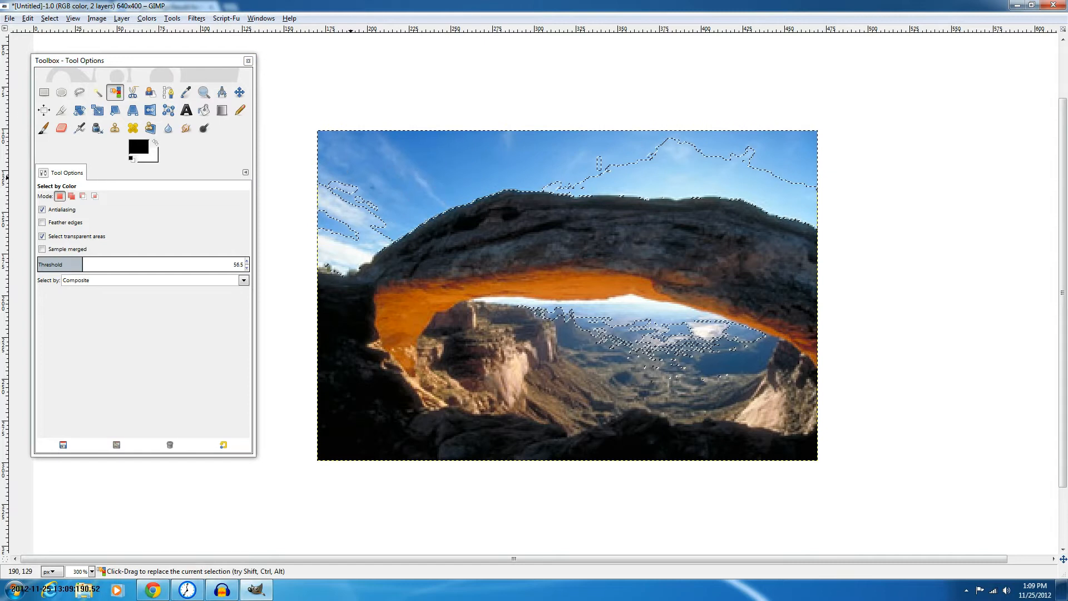
{"action": "key", "text": "ctrl+x"}
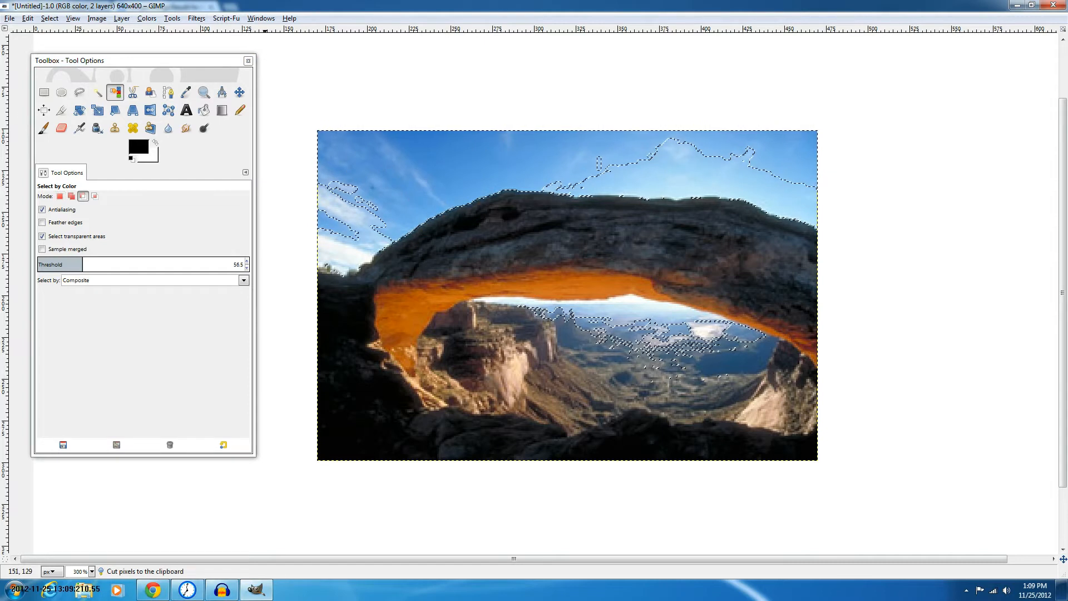
{"action": "key", "text": "ctrl+z"}
Outline a patch of the arch's rock face with Scissors Select and convert the closed outline to a selection
{"action": "left_click", "coordinate": [133, 92]}
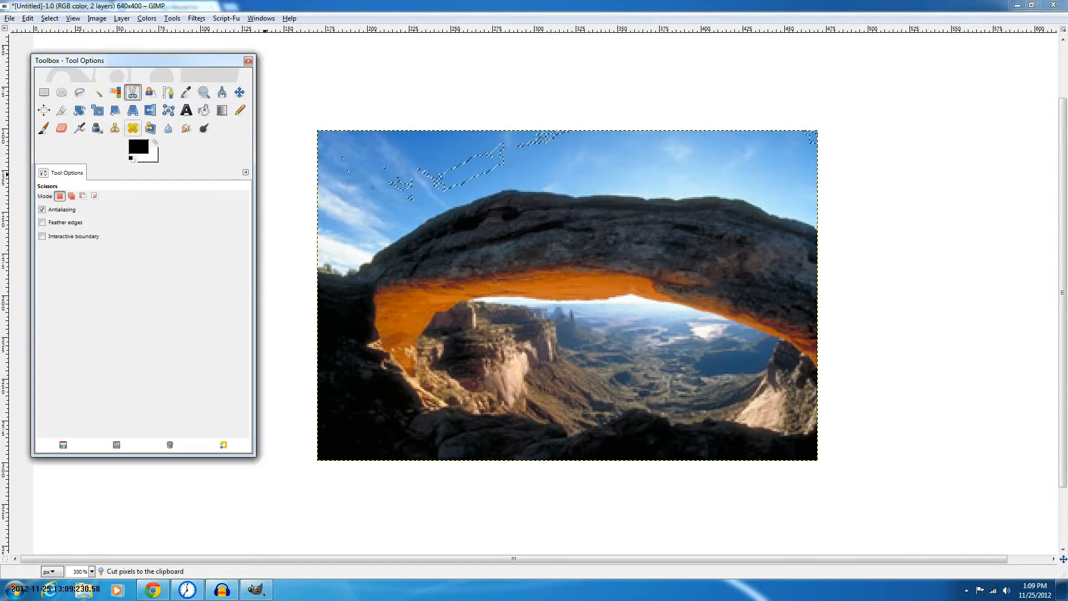
{"action": "left_click", "coordinate": [465, 178]}
{"action": "left_click", "coordinate": [640, 225]}
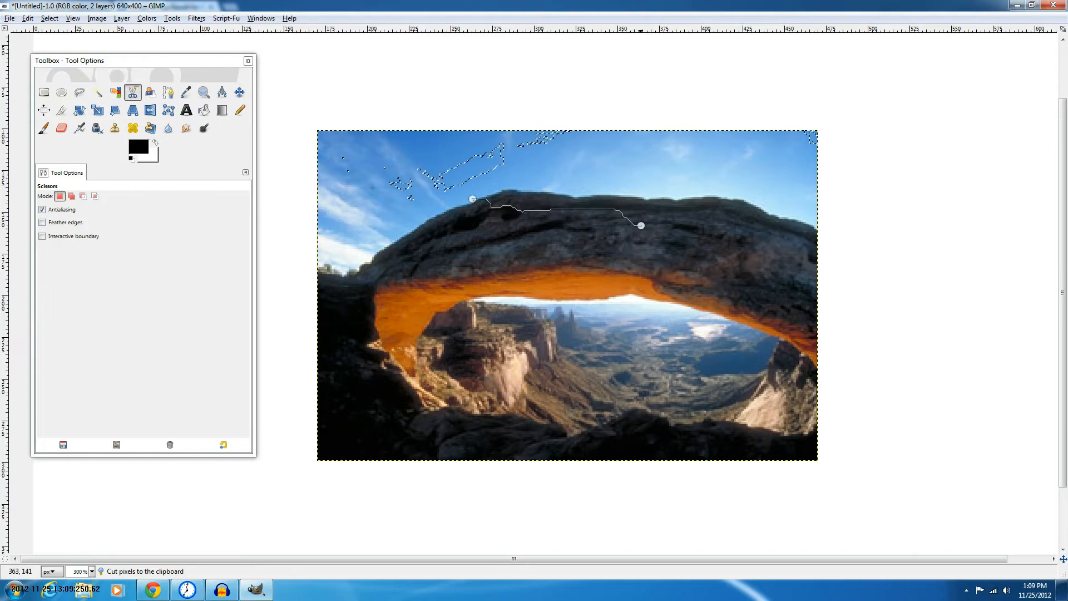
{"action": "left_click", "coordinate": [517, 295]}
{"action": "left_click", "coordinate": [466, 210]}
{"action": "key", "text": "Return"}
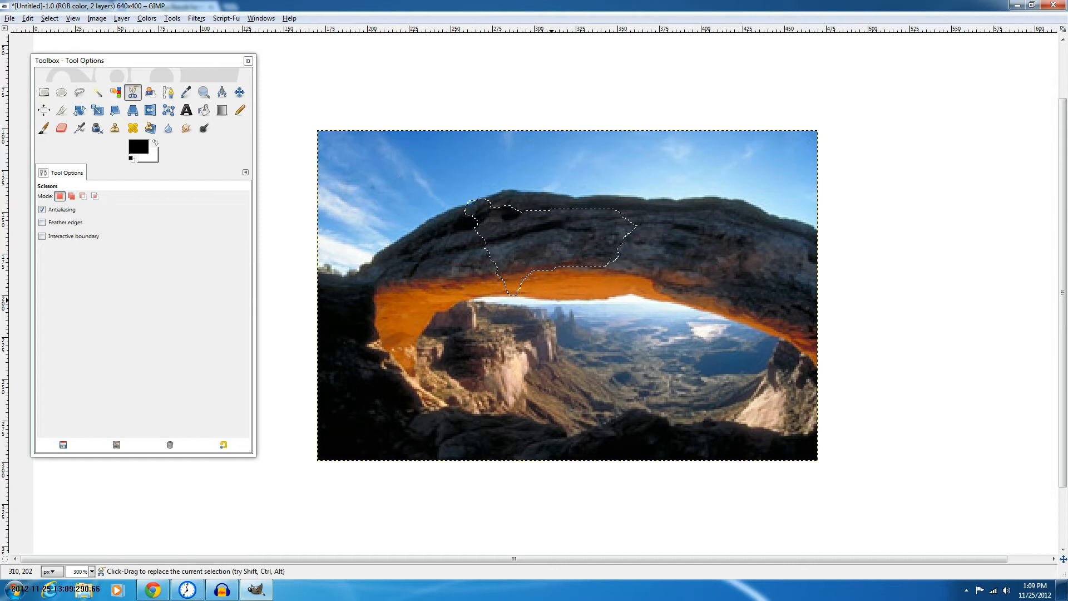
Start a second Scissors outline along the arch's underside and clear the existing selection
{"action": "key", "text": "ctrl"}
{"action": "key", "text": "ctrl+shift"}
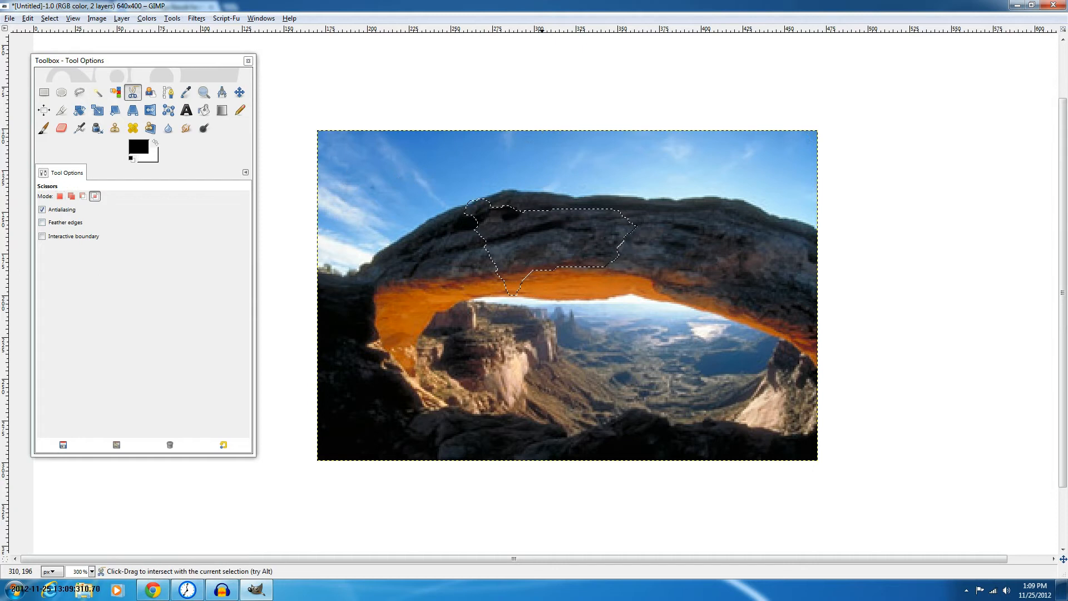
{"action": "left_click", "coordinate": [481, 307]}
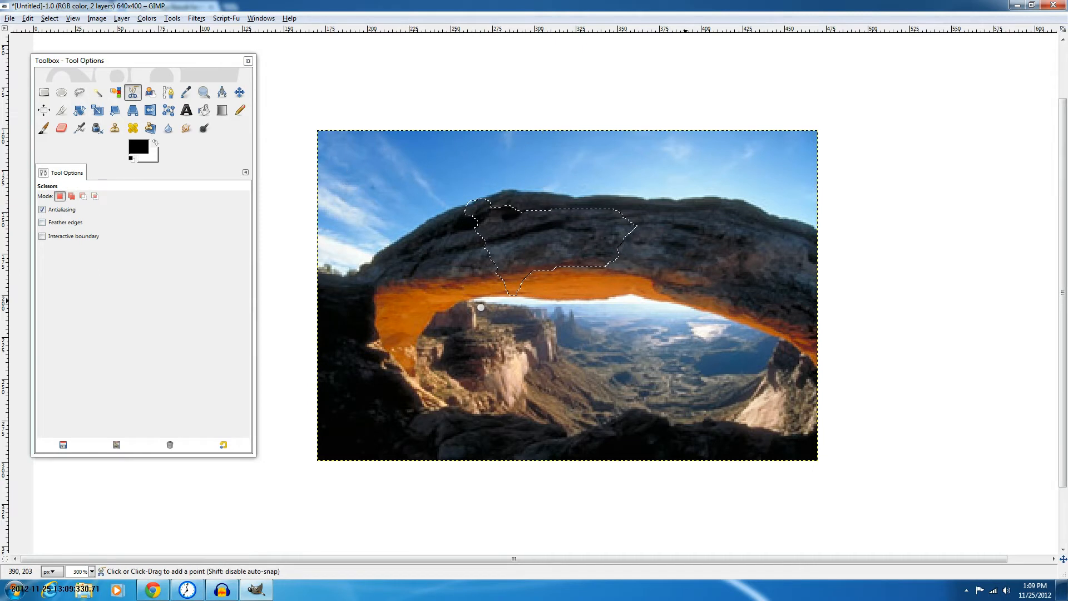
{"action": "left_click", "coordinate": [686, 300]}
{"action": "left_click", "coordinate": [611, 244]}
{"action": "key", "text": "ctrl+shift+a"}
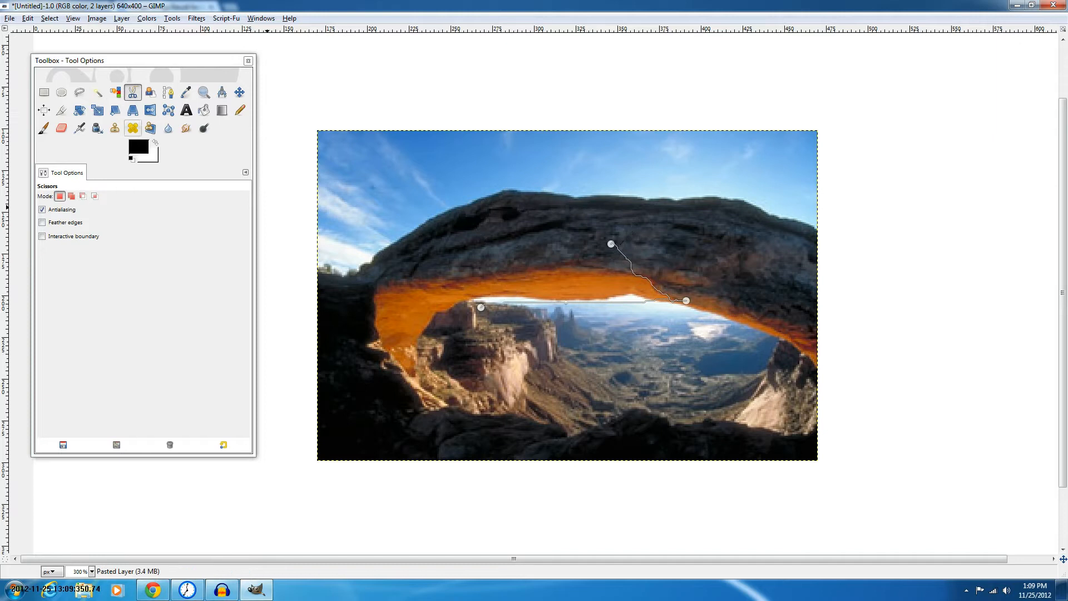
Roughly outline the stone arch with Foreground Select, closing the outline at its starting point
{"action": "left_click", "coordinate": [151, 93]}
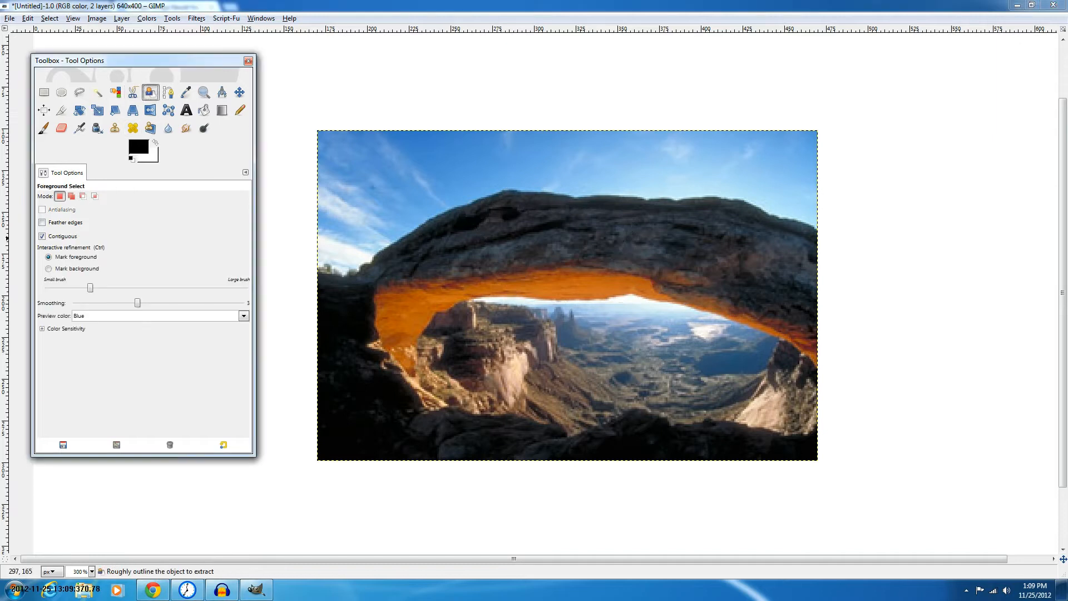
{"action": "left_click", "coordinate": [533, 238]}
{"action": "left_click", "coordinate": [805, 211]}
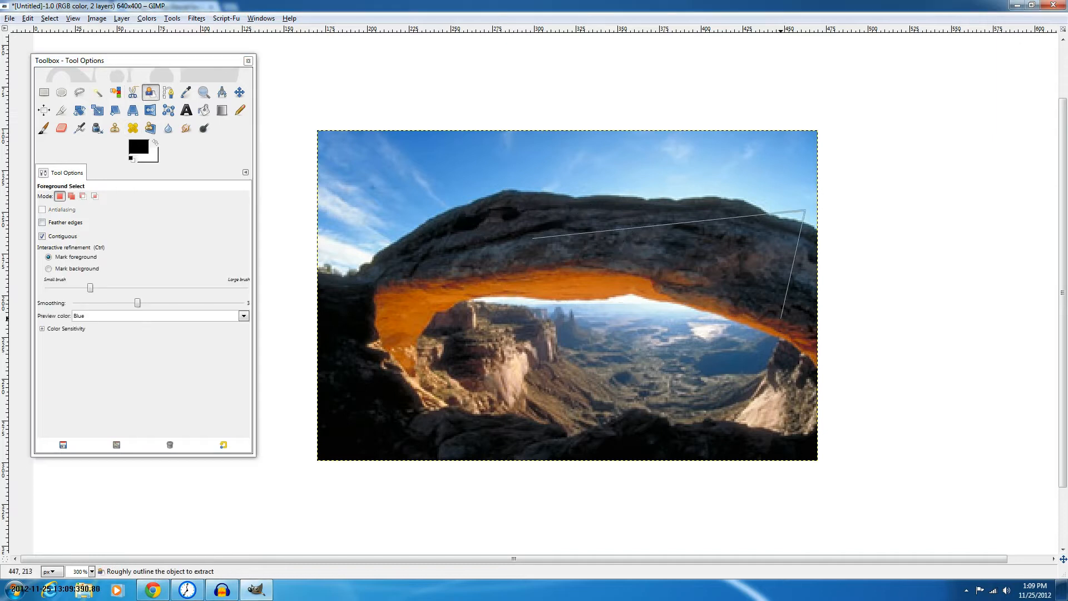
{"action": "left_click", "coordinate": [820, 359]}
{"action": "left_click", "coordinate": [696, 308]}
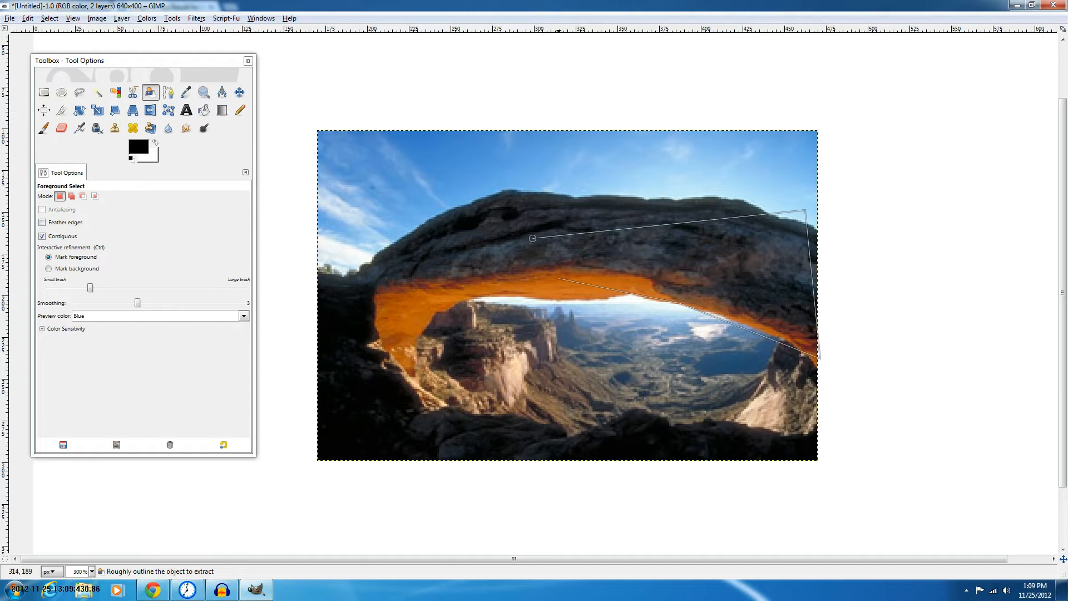
{"action": "left_click", "coordinate": [634, 295]}
{"action": "left_click", "coordinate": [479, 297]}
{"action": "left_click", "coordinate": [410, 341]}
{"action": "left_click", "coordinate": [380, 351]}
{"action": "left_click", "coordinate": [367, 264]}
{"action": "left_click", "coordinate": [529, 197]}
{"action": "left_click", "coordinate": [532, 238]}
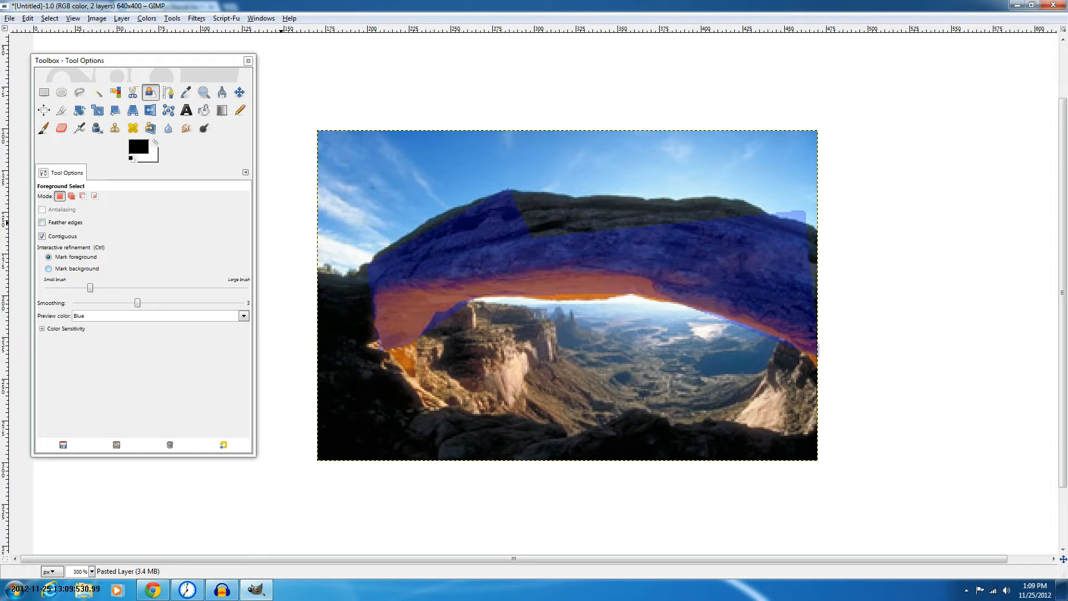
Enlarge the Foreground Select brush and paint over the arch to mark it as foreground
{"action": "left_click", "coordinate": [63, 268]}
{"action": "left_click", "coordinate": [66, 257]}
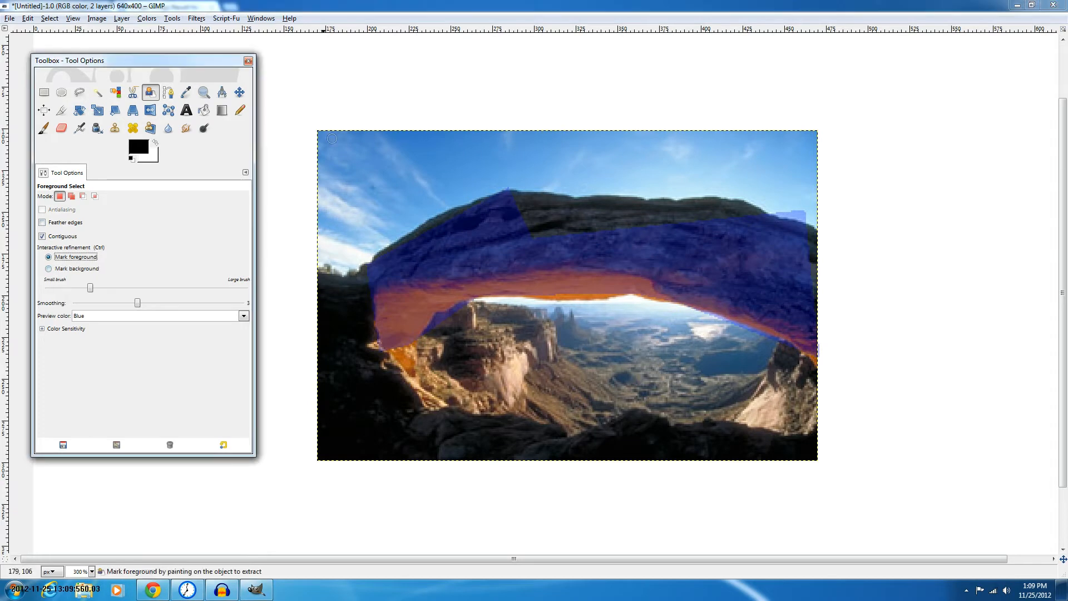
{"action": "left_click", "coordinate": [128, 287]}
{"action": "mouse_move", "coordinate": [459, 219]}
{"action": "left_mouse_down"}
{"action": "mouse_move", "coordinate": [411, 259]}
{"action": "mouse_move", "coordinate": [629, 265]}
{"action": "mouse_move", "coordinate": [810, 341]}
{"action": "left_mouse_up"}
{"action": "key", "text": "ctrl"}
{"action": "key", "text": "Return"}
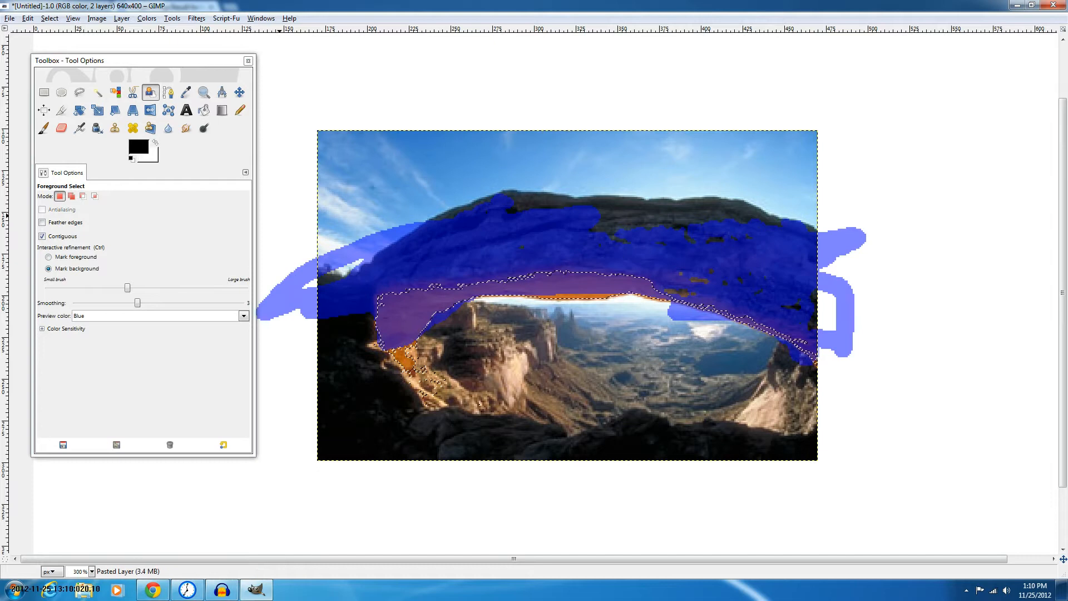
Start a path with the Paths tool, placing anchors from the arch's left base along its upper edge to the peak
{"action": "left_click", "coordinate": [79, 111]}
{"action": "left_click", "coordinate": [168, 92]}
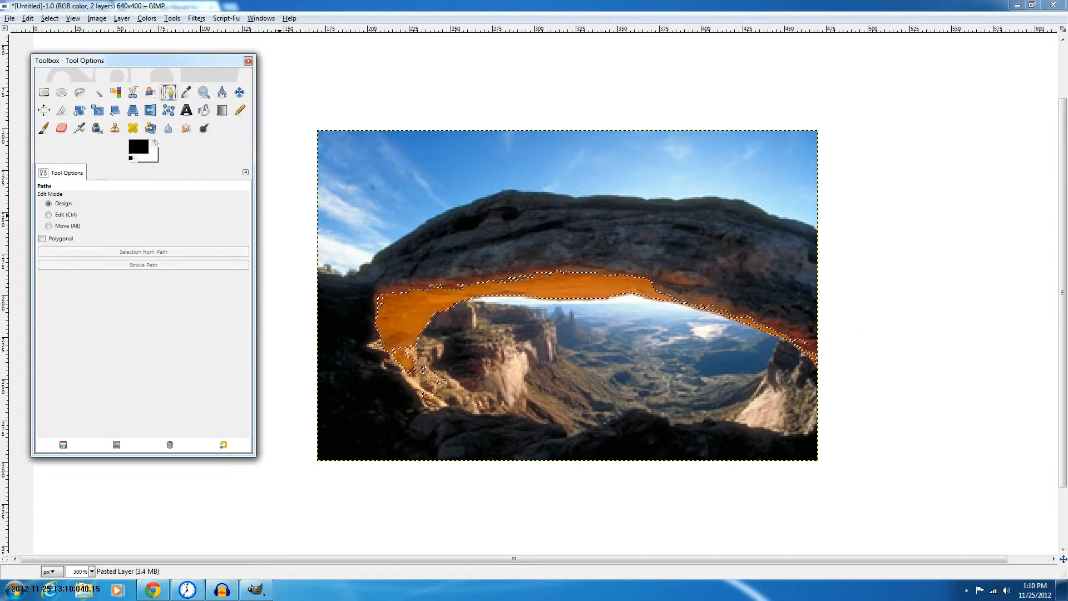
{"action": "left_click", "coordinate": [150, 93]}
{"action": "key", "text": "b"}
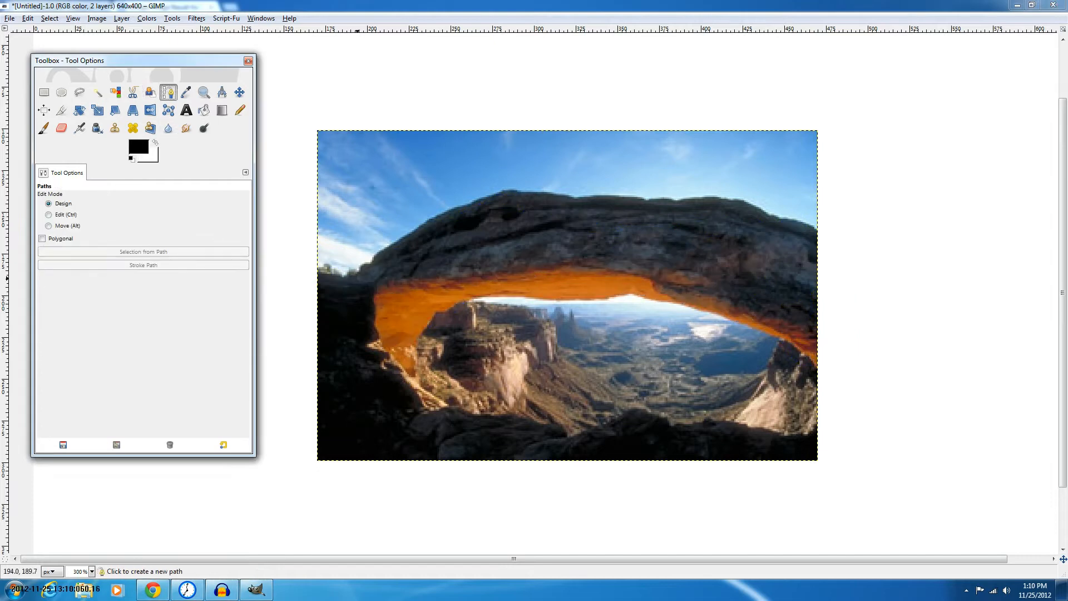
{"action": "left_click", "coordinate": [352, 276]}
{"action": "left_click", "coordinate": [360, 267]}
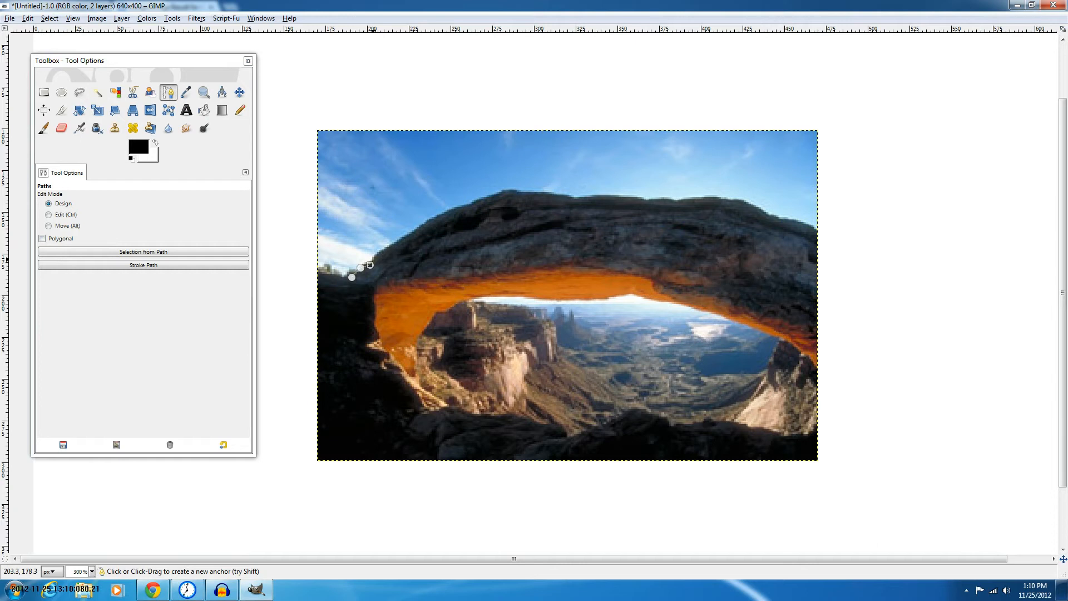
{"action": "left_click", "coordinate": [370, 265]}
{"action": "left_click", "coordinate": [488, 197]}
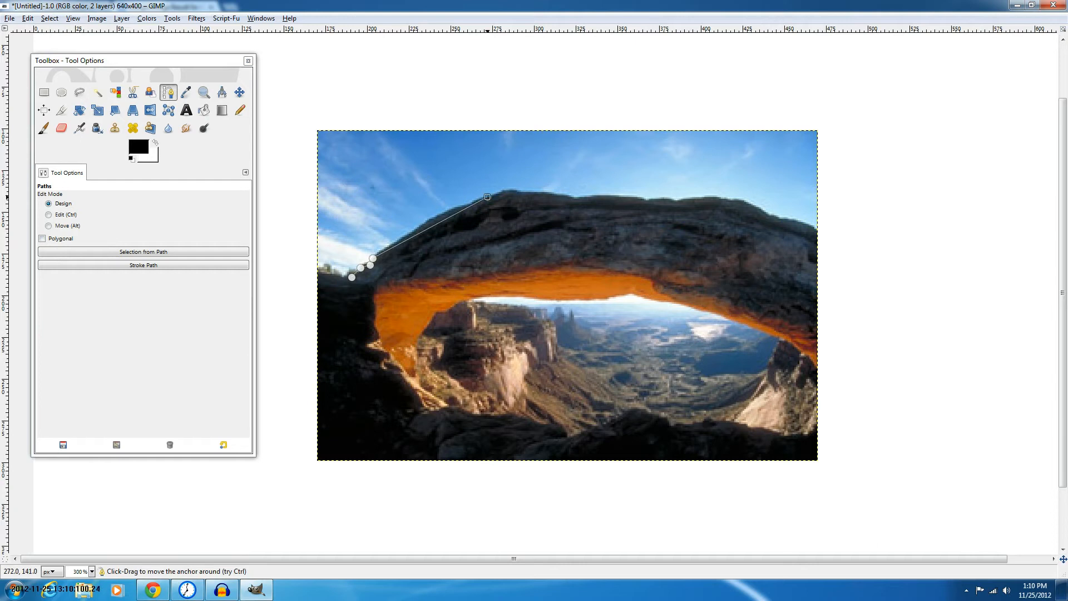
{"action": "left_click", "coordinate": [508, 191]}
Undo a curved anchor past the arch's peak, and continue the path with straight anchors along the upper edge toward its right side
{"action": "left_click_drag", "start_coordinate": [568, 193], "coordinate": [615, 194]}
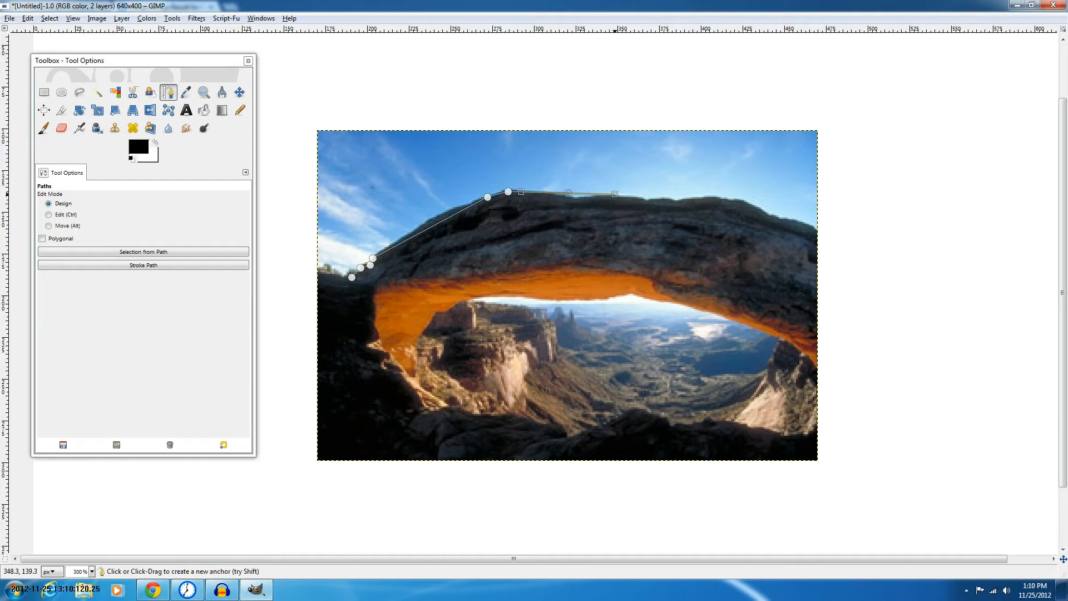
{"action": "key", "text": "ctrl+z"}
{"action": "left_click", "coordinate": [574, 199]}
{"action": "left_click", "coordinate": [614, 193]}
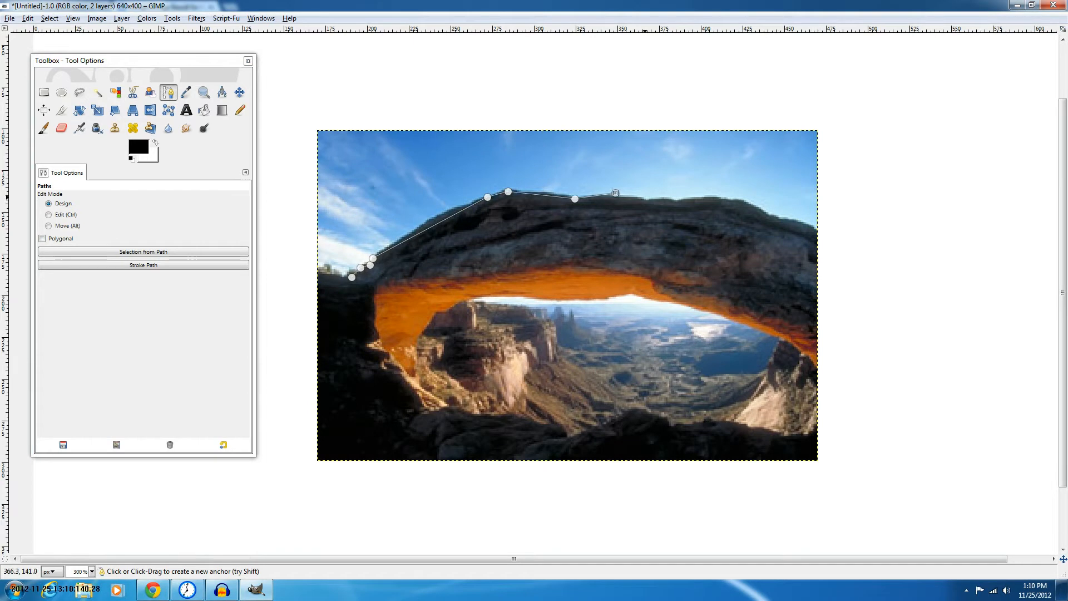
{"action": "left_click", "coordinate": [645, 197]}
{"action": "left_click", "coordinate": [699, 197]}
{"action": "left_click", "coordinate": [738, 199]}
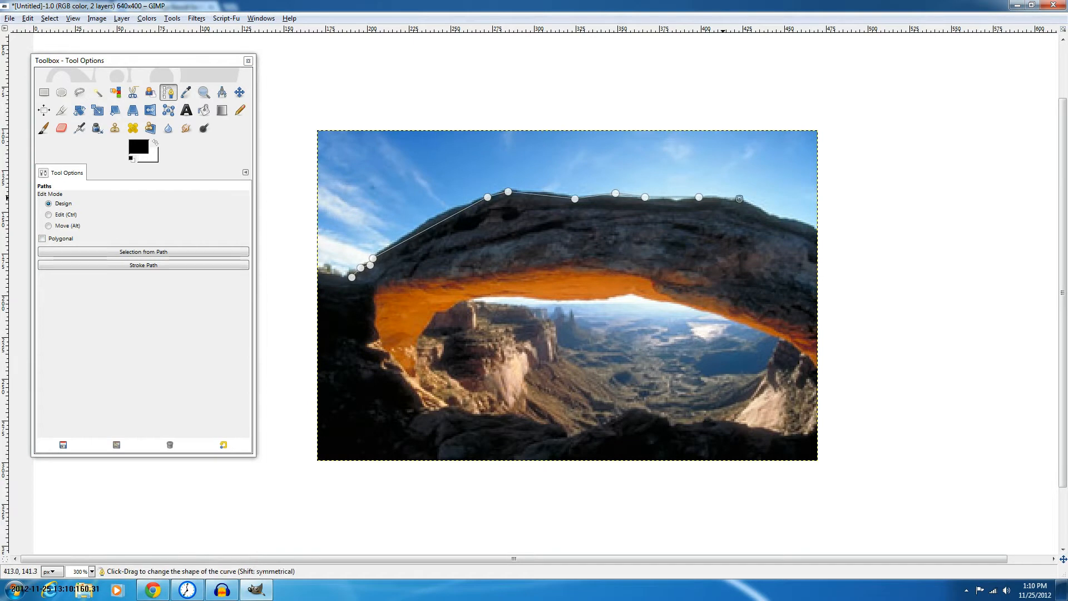
{"action": "mouse_move", "coordinate": [699, 197]}
{"action": "left_mouse_down"}
{"action": "mouse_move", "coordinate": [700, 157]}
{"action": "mouse_move", "coordinate": [697, 197]}
{"action": "left_mouse_up"}
{"action": "left_click", "coordinate": [774, 213]}
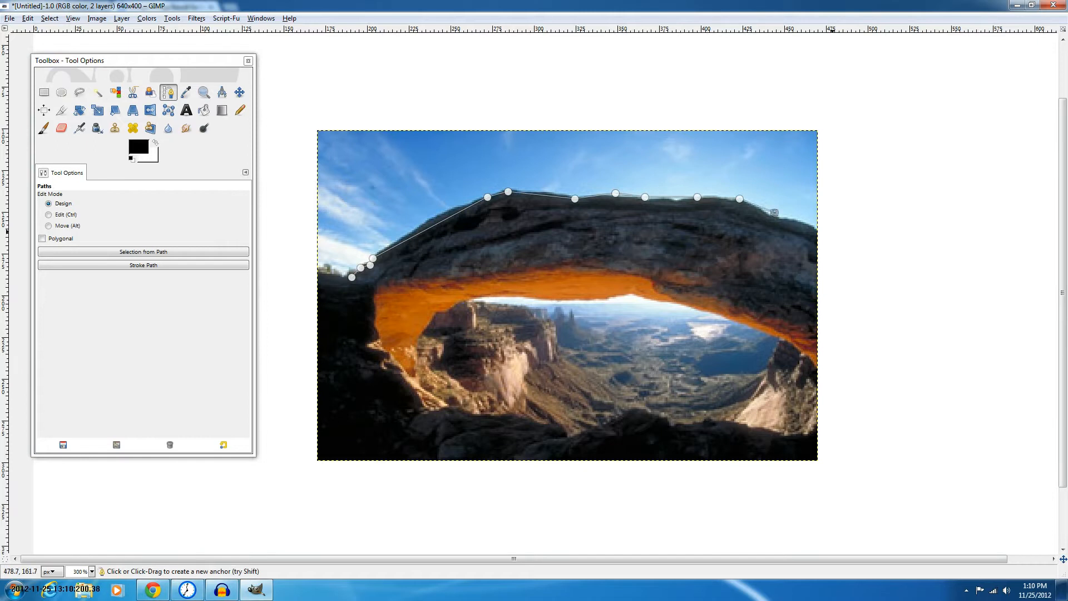
Carry the path around the picture's right edge and back along the arch's underside with new anchors
{"action": "left_click", "coordinate": [832, 231]}
{"action": "left_click", "coordinate": [826, 424]}
{"action": "left_click", "coordinate": [817, 365]}
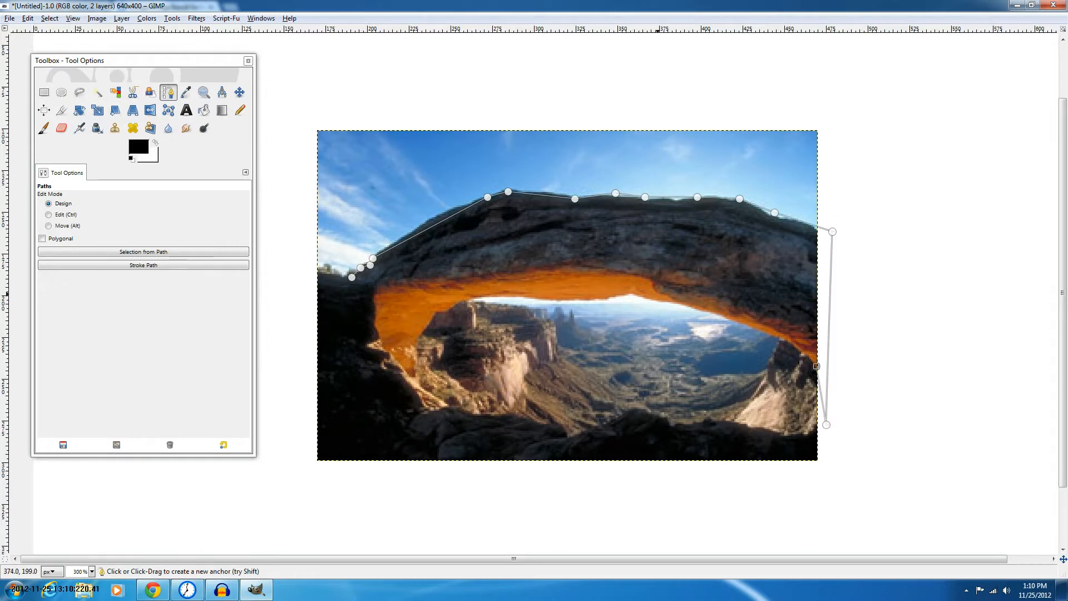
{"action": "left_click", "coordinate": [646, 301]}
{"action": "left_click", "coordinate": [490, 298]}
Bend the path segment on the right half of the underside and adjust its handles to follow the arch
{"action": "left_click_drag", "start_coordinate": [716, 325], "coordinate": [725, 317]}
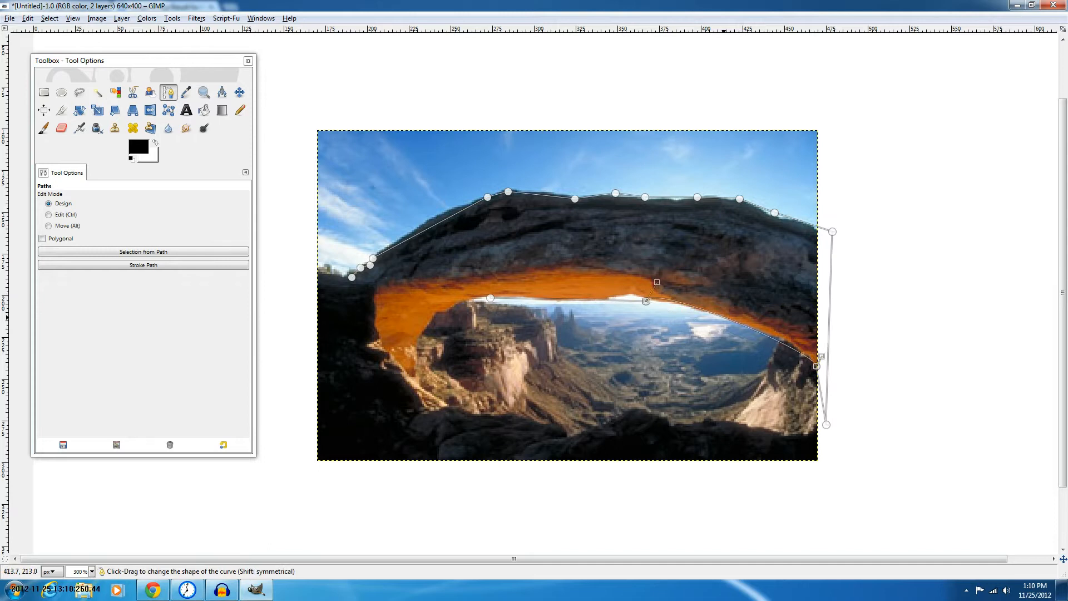
{"action": "left_click_drag", "start_coordinate": [828, 360], "coordinate": [813, 338]}
{"action": "left_click_drag", "start_coordinate": [658, 282], "coordinate": [665, 301]}
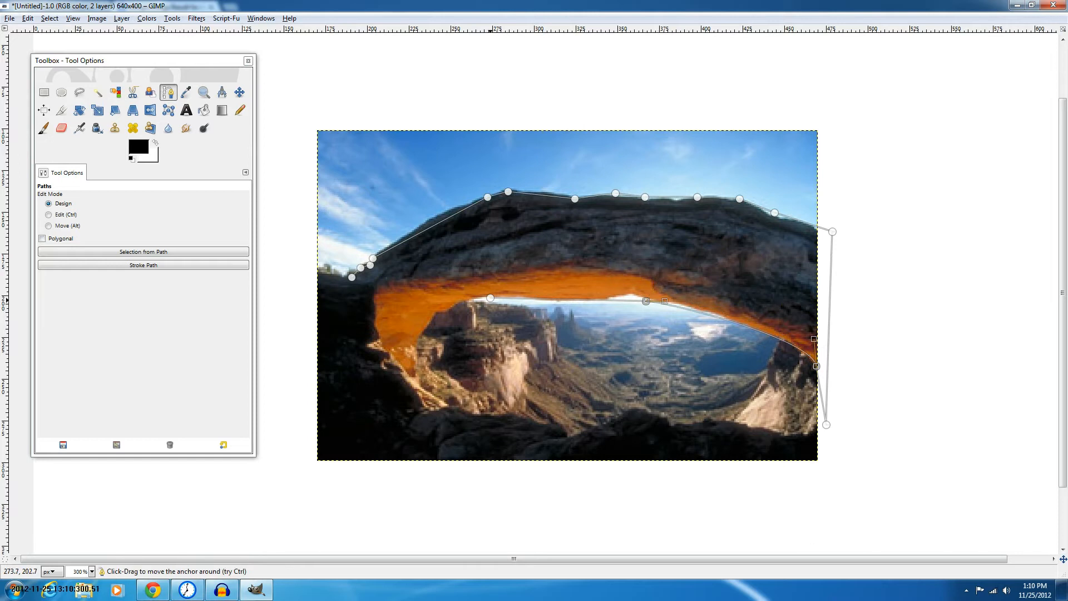
Continue the path down the left part of the arch's underside with new anchors and close it at the starting anchor
{"action": "left_click_drag", "start_coordinate": [490, 298], "coordinate": [476, 297]}
{"action": "left_click", "coordinate": [435, 314]}
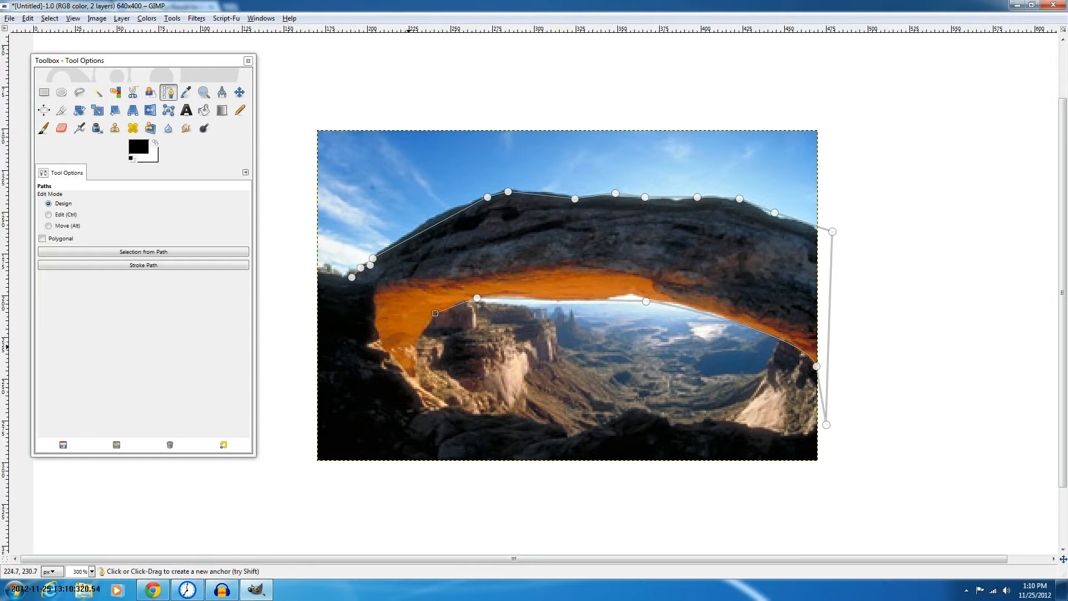
{"action": "left_click", "coordinate": [408, 346]}
{"action": "left_click", "coordinate": [413, 375]}
{"action": "left_click", "coordinate": [351, 278], "text": "ctrl"}
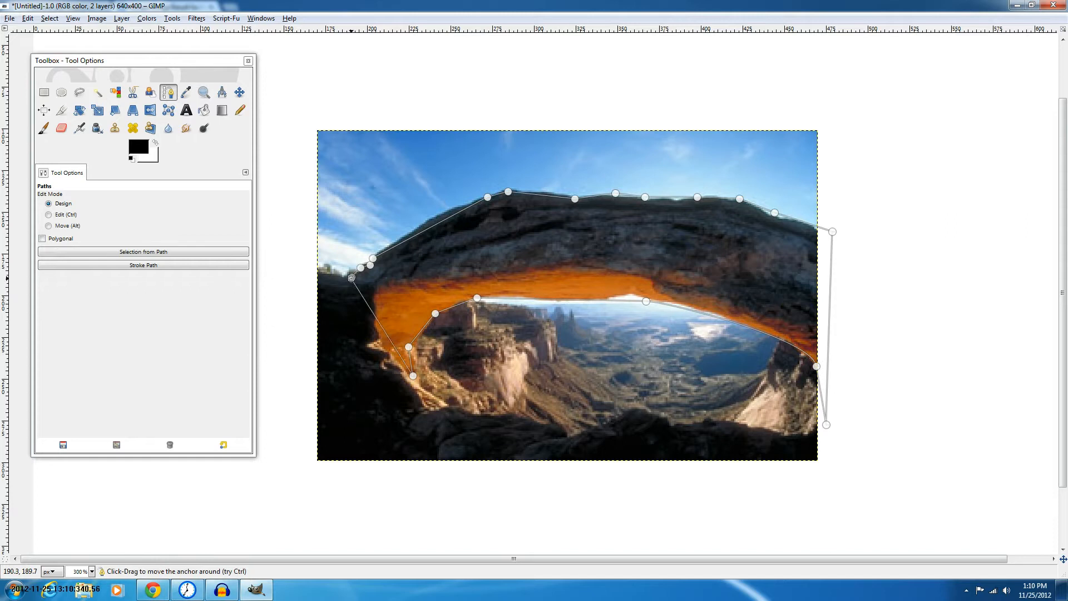
Convert the closed path to a selection, cut the selected arch and undo the cut
{"action": "key", "text": "Return"}
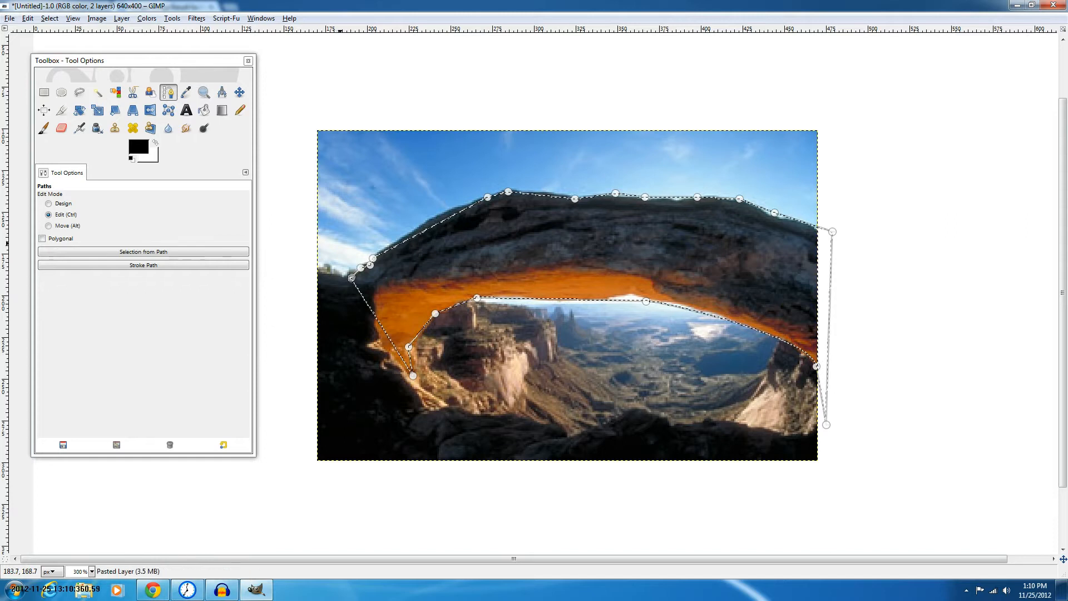
{"action": "key", "text": "ctrl+x"}
{"action": "key", "text": "ctrl+z"}
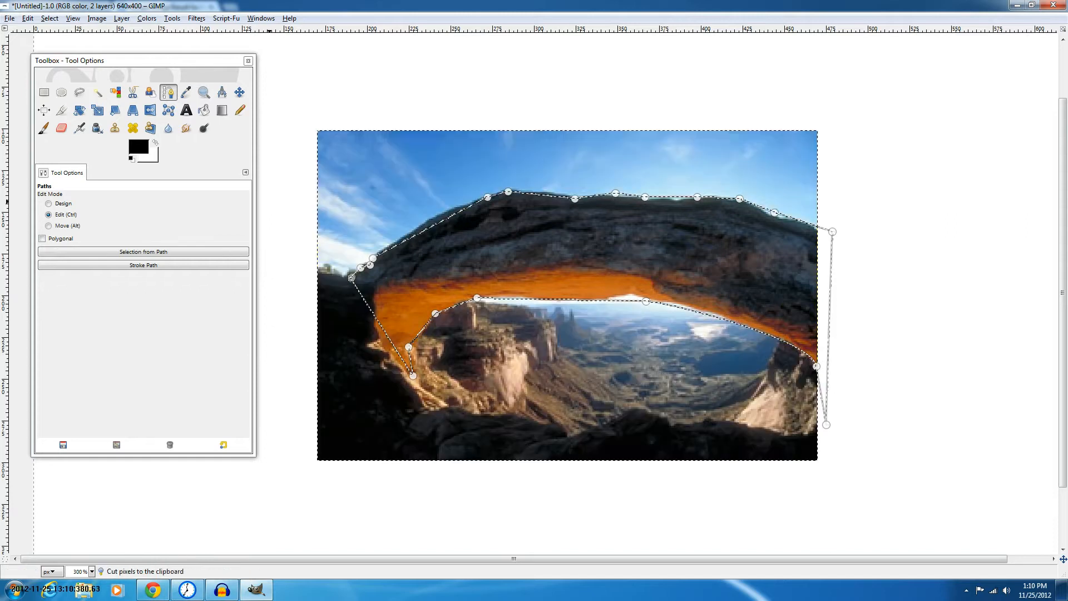
Pick the sky blue beside the arch's left base as the foreground color with the Color Picker, and clear the selection
{"action": "key", "text": "o"}
{"action": "left_click", "coordinate": [352, 248]}
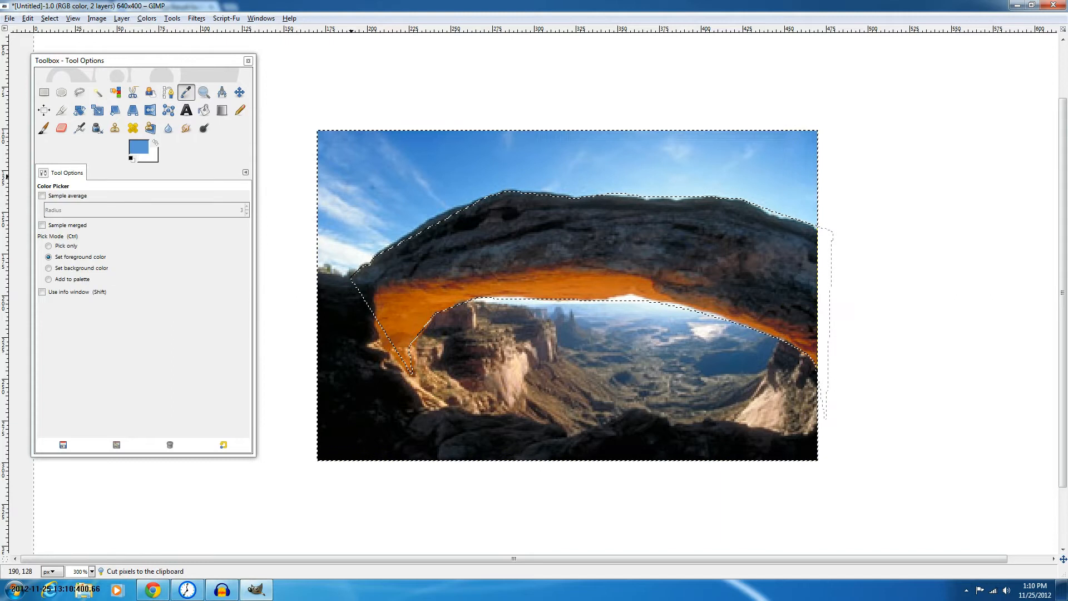
{"action": "key", "text": "ctrl+shift+a"}
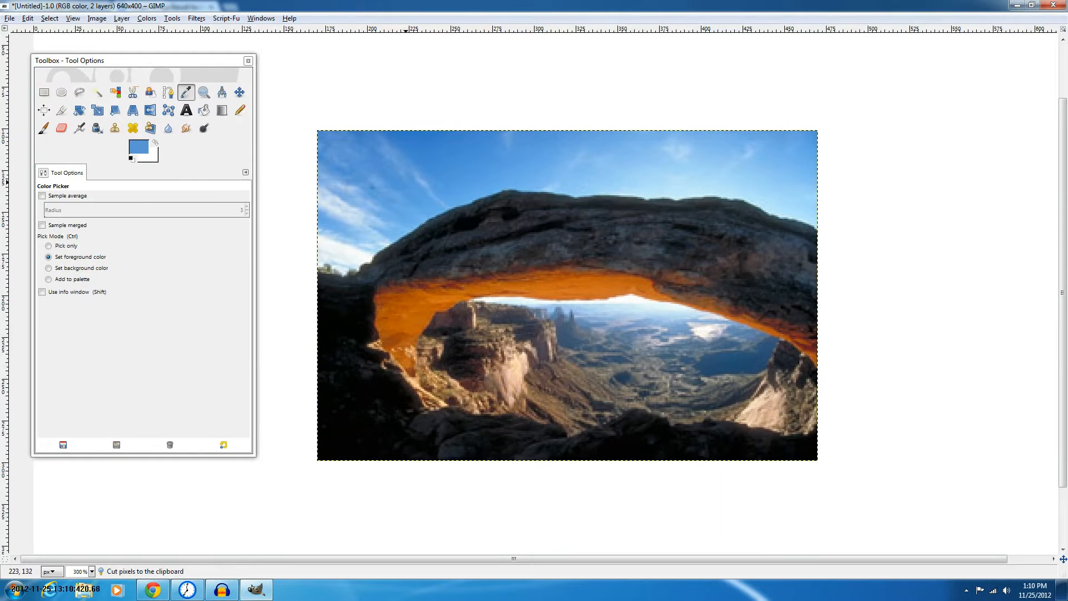
Sample foreground colors from the orange underside, the sky, the dark rock and the canyon with the Color Picker
{"action": "left_click", "coordinate": [604, 290]}
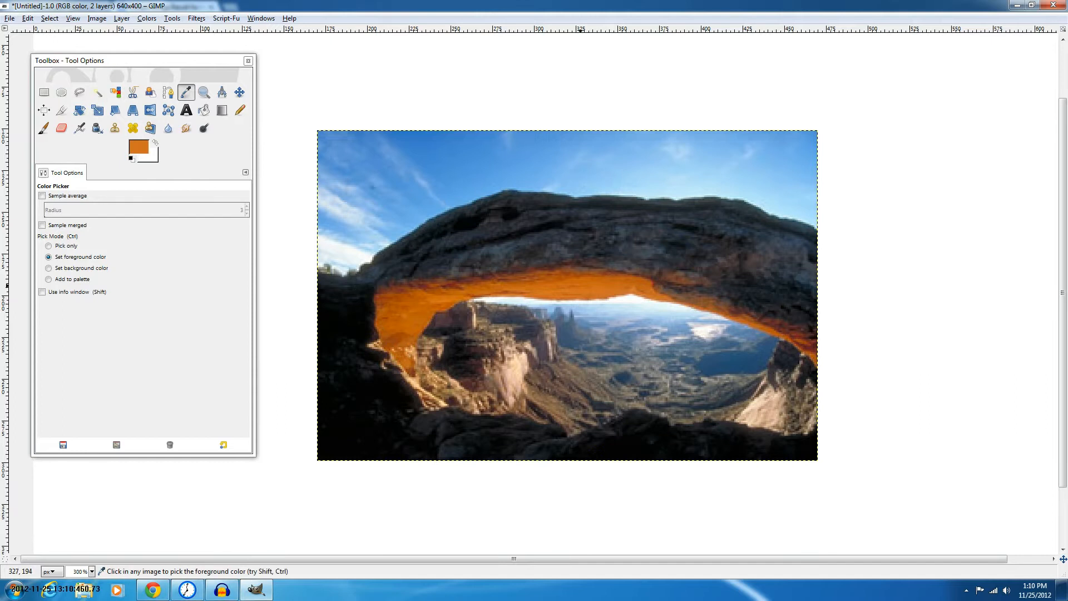
{"action": "left_click", "coordinate": [502, 187]}
{"action": "left_click", "coordinate": [501, 187]}
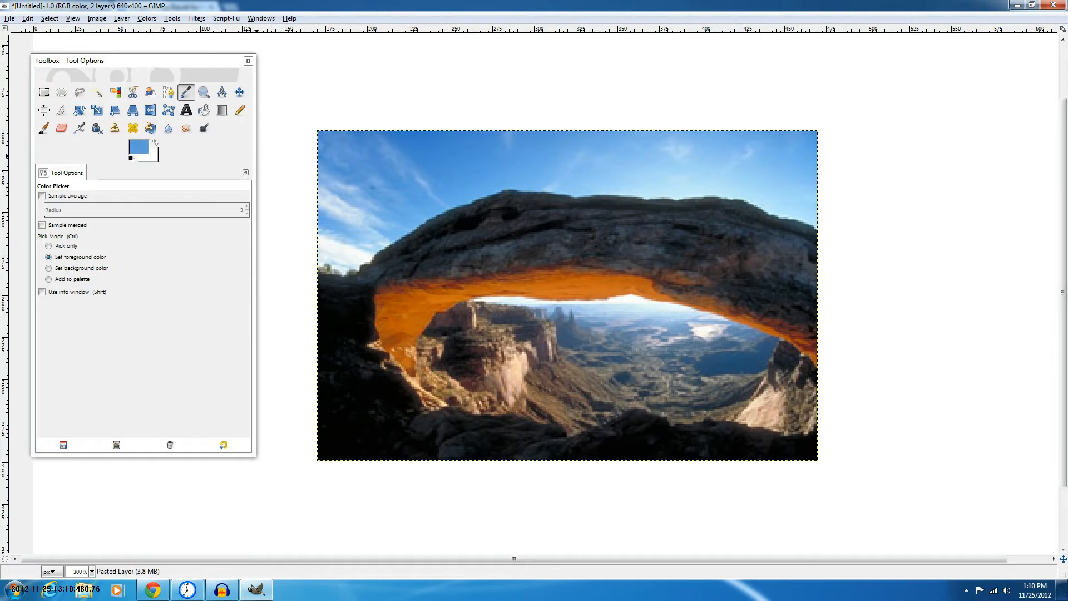
{"action": "left_click", "coordinate": [511, 203]}
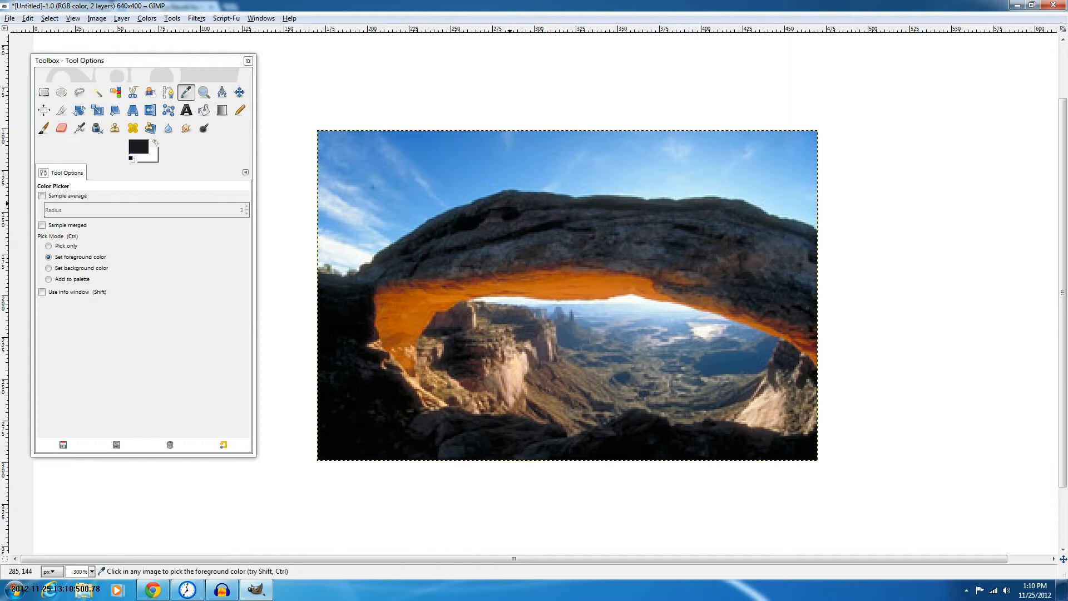
{"action": "left_click", "coordinate": [490, 177]}
{"action": "left_click", "coordinate": [366, 182]}
{"action": "left_click", "coordinate": [406, 267]}
{"action": "left_click", "coordinate": [415, 339]}
{"action": "left_click", "coordinate": [461, 377]}
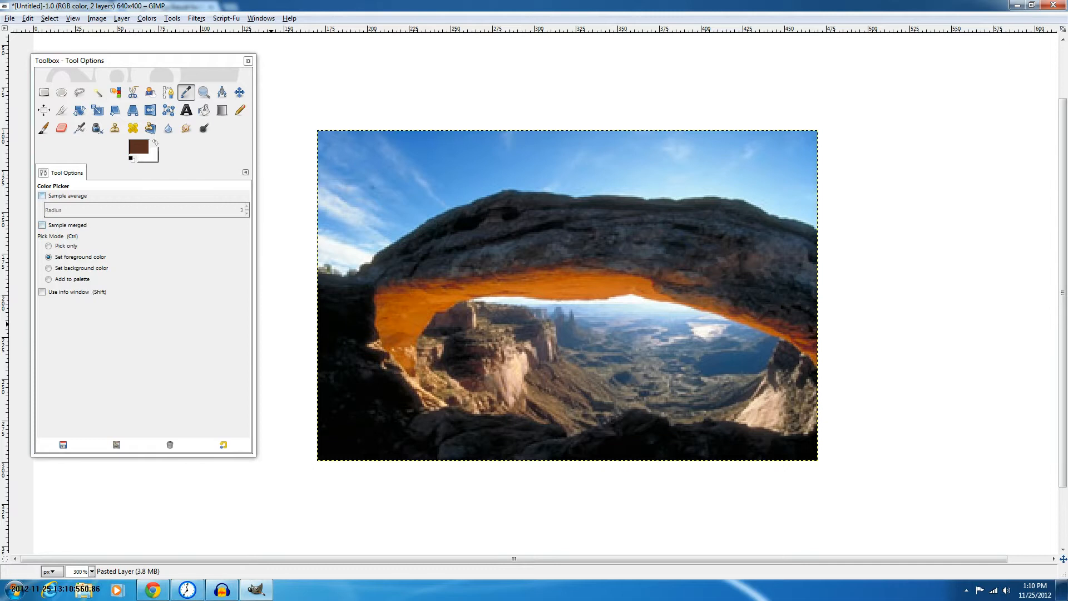
Enable Sample average with a radius of 12, pick averaged foreground colors from the rock, sky and orange underside, and lower the radius
{"action": "left_click", "coordinate": [42, 196]}
{"action": "left_click", "coordinate": [51, 207]}
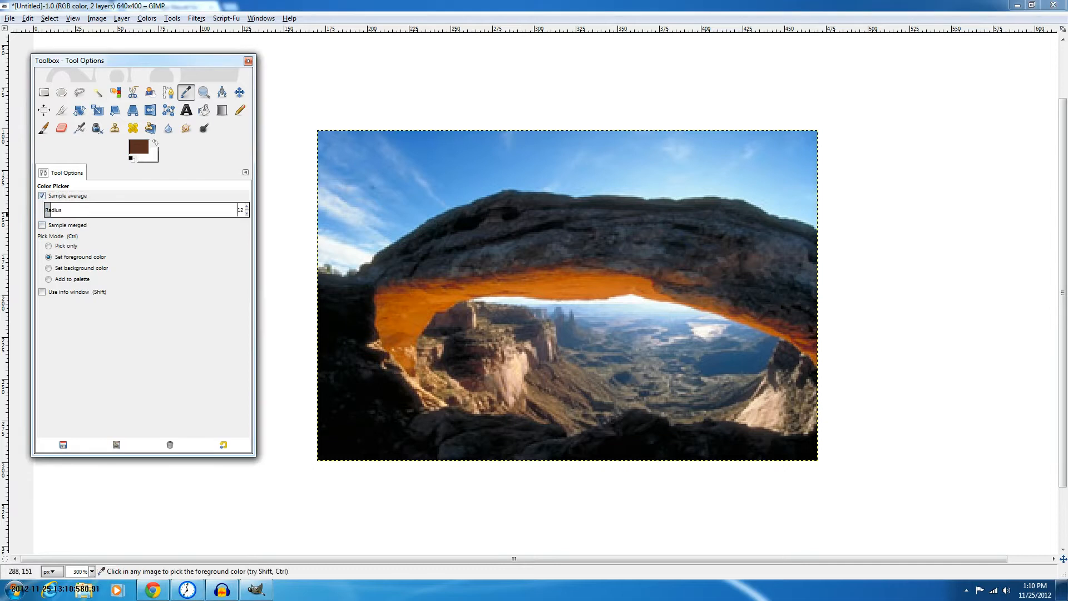
{"action": "left_click", "coordinate": [555, 209]}
{"action": "left_click", "coordinate": [445, 197]}
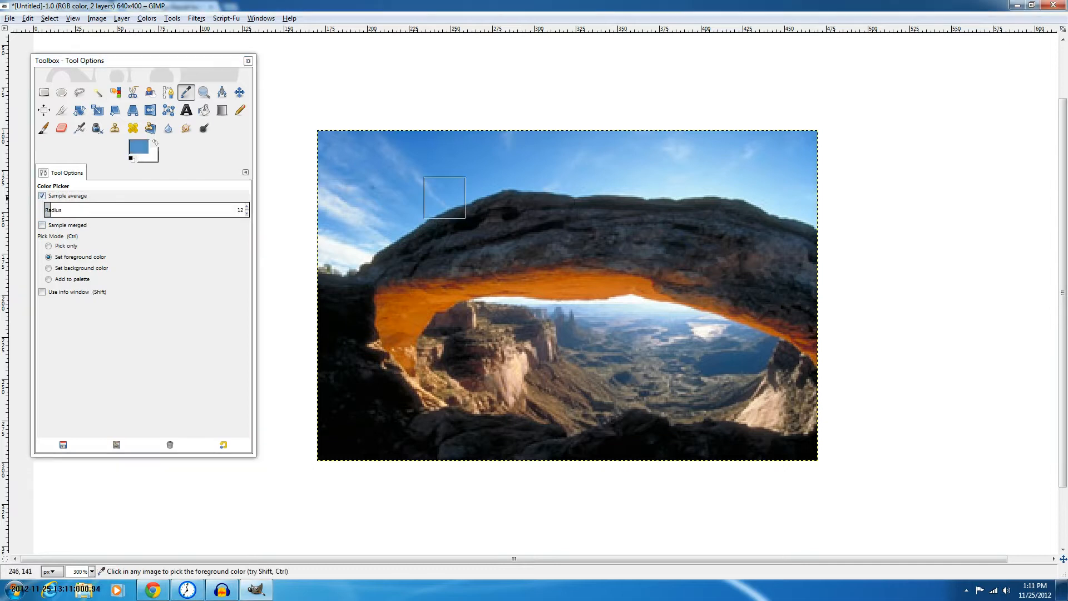
{"action": "left_click", "coordinate": [527, 273]}
{"action": "left_click_drag", "start_coordinate": [526, 272], "coordinate": [531, 280]}
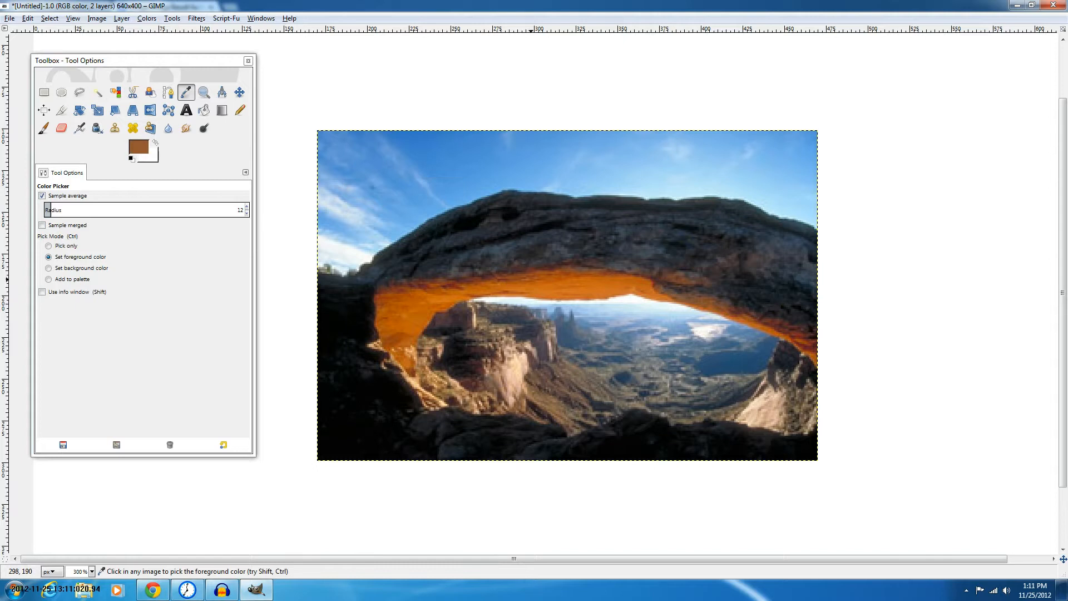
{"action": "left_click", "coordinate": [48, 207]}
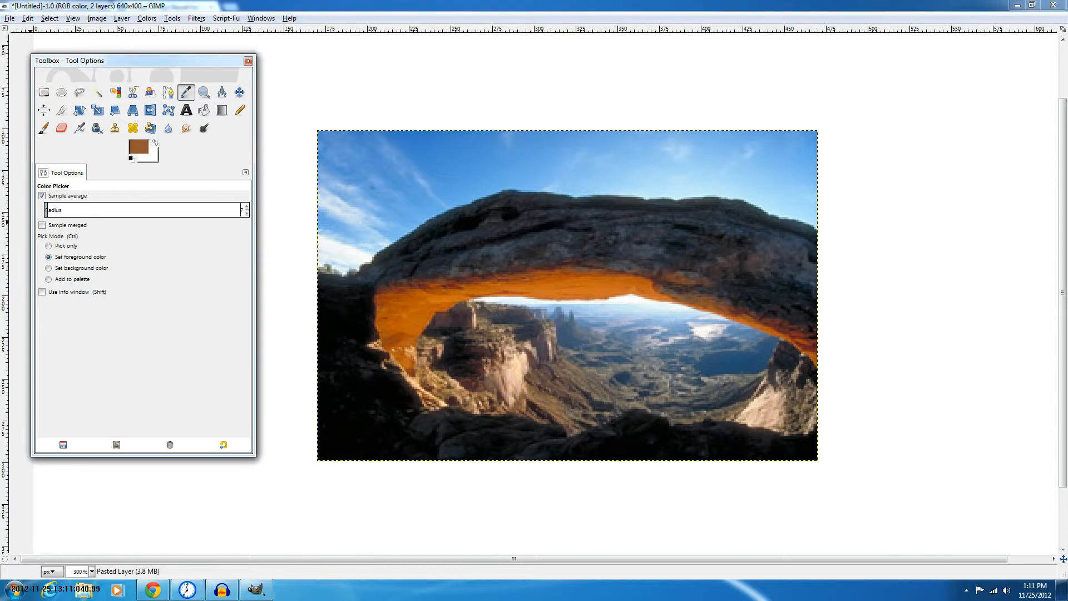
Use the Zoom tool to magnify the arch photo and zoom back out until the whole canvas is in view
{"action": "left_click", "coordinate": [204, 91]}
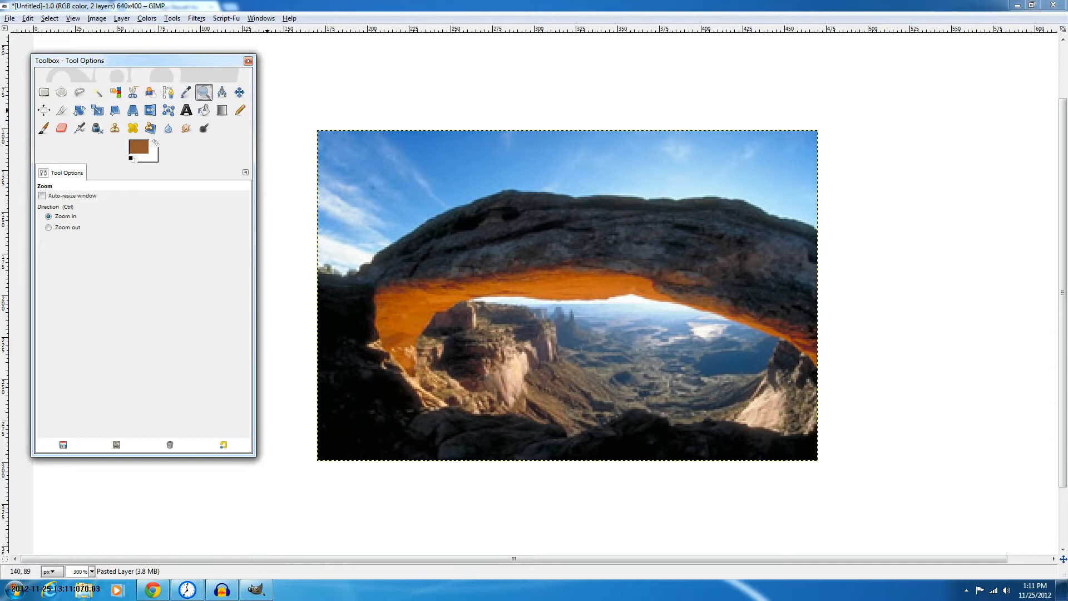
{"action": "left_click", "coordinate": [575, 234]}
{"action": "left_click", "coordinate": [578, 234]}
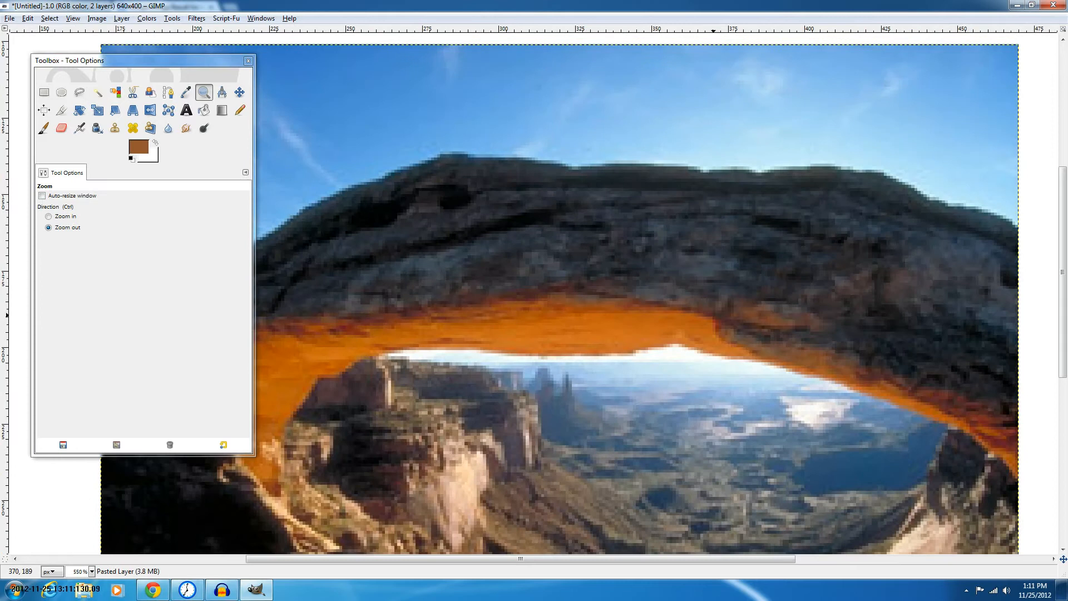
{"action": "left_click", "coordinate": [713, 315], "text": "ctrl"}
{"action": "left_click", "coordinate": [713, 316], "text": "ctrl"}
{"action": "left_click", "coordinate": [713, 315], "text": "ctrl"}
{"action": "left_click", "coordinate": [673, 327]}
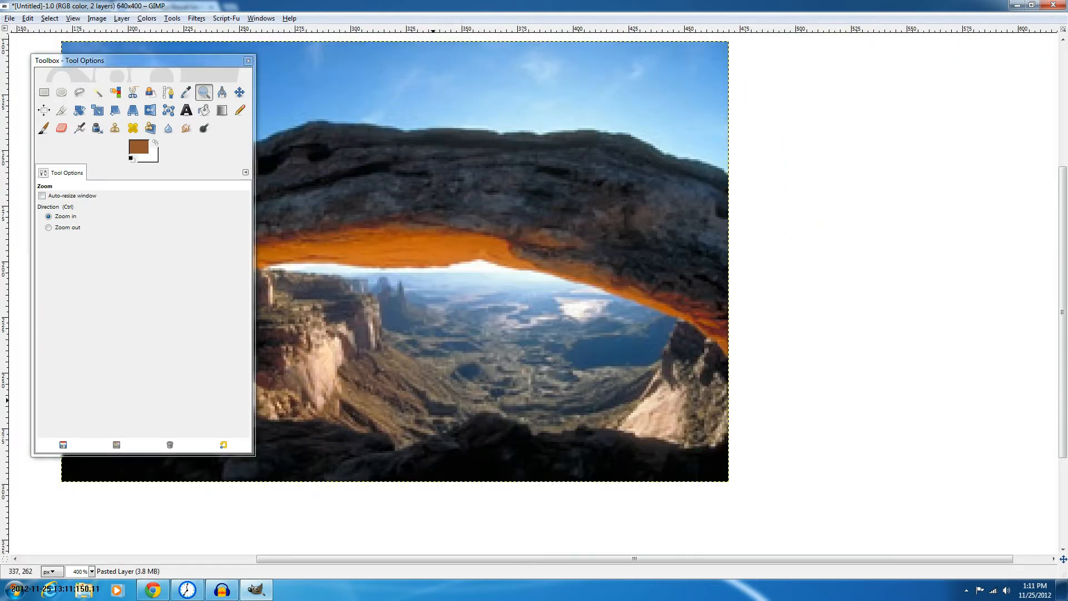
{"action": "key", "text": "ctrl"}
{"action": "left_click", "coordinate": [267, 475], "text": "ctrl"}
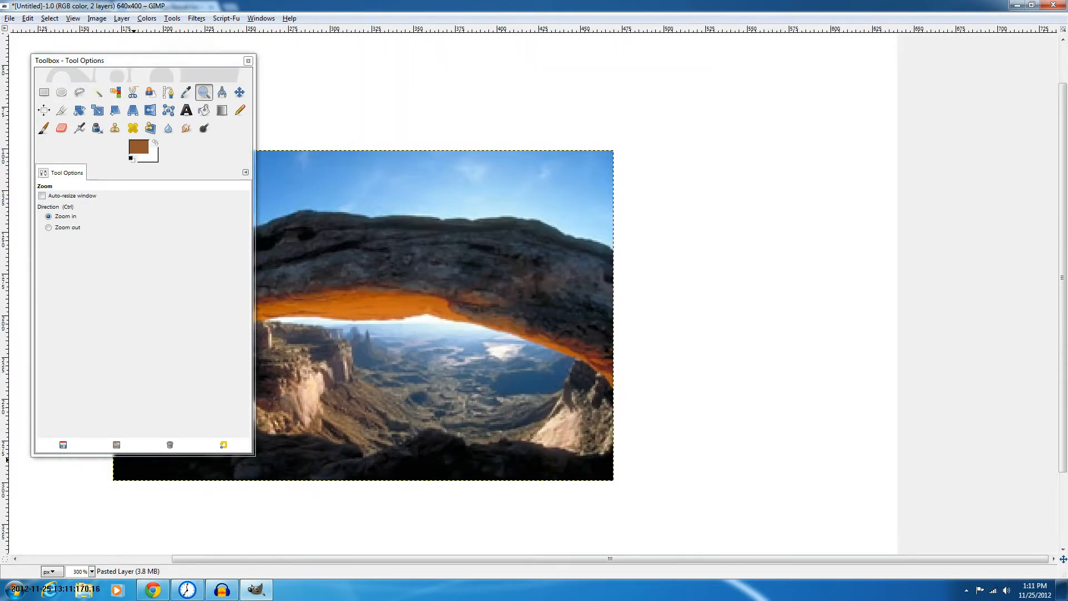
{"action": "left_click", "coordinate": [201, 552], "text": "ctrl"}
{"action": "left_click", "coordinate": [200, 552], "text": "ctrl"}
Set the view to 150 % from the zoom presets, and look through the measurement units and zoom levels offered
{"action": "left_click", "coordinate": [92, 572]}
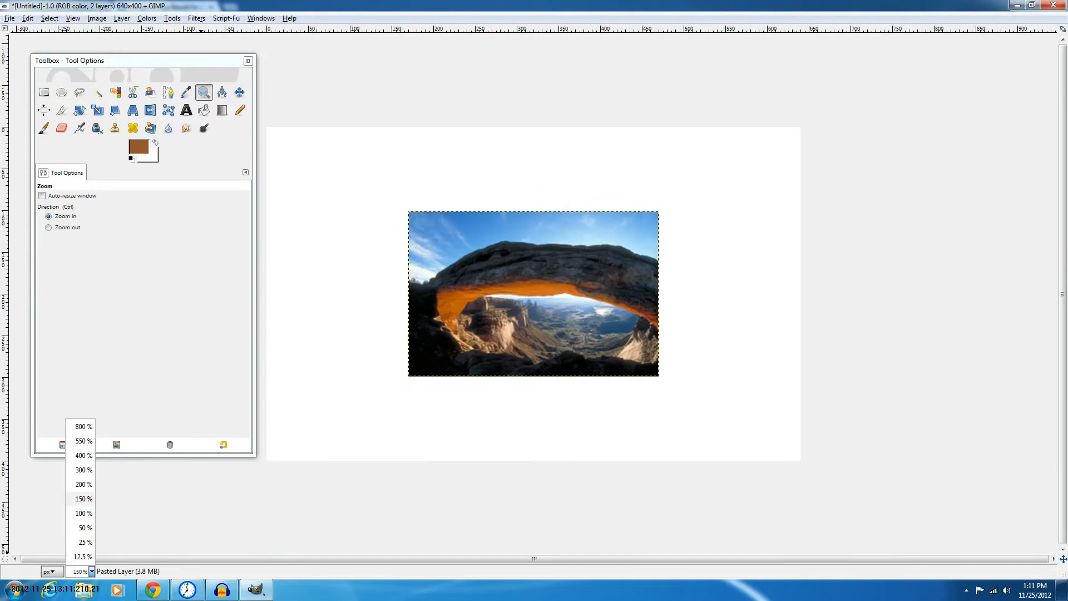
{"action": "left_click", "coordinate": [83, 499]}
{"action": "left_click", "coordinate": [49, 571]}
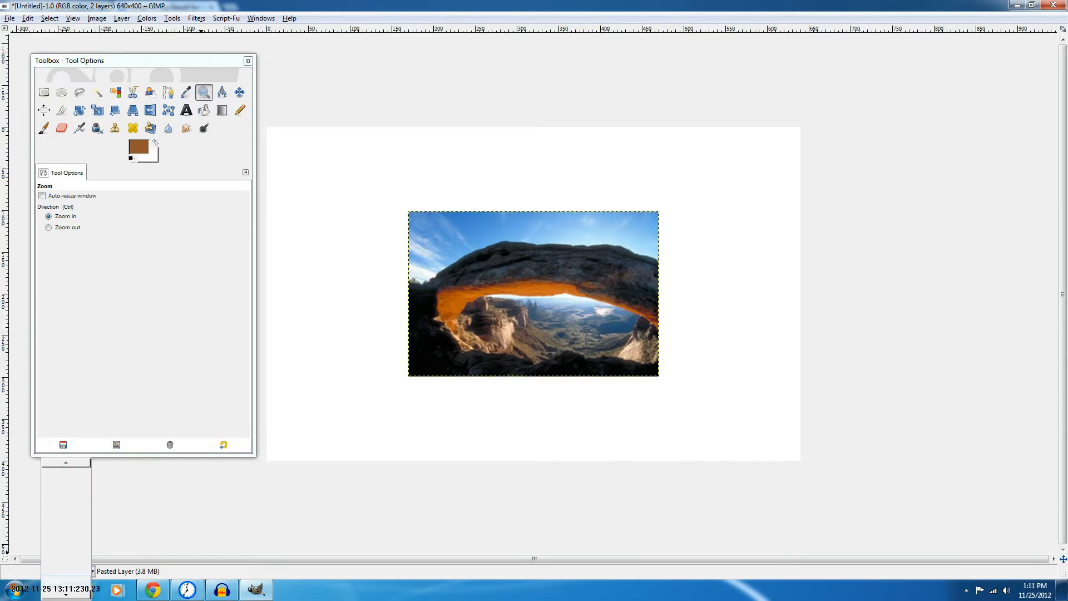
{"action": "left_click", "coordinate": [53, 581]}
{"action": "left_click", "coordinate": [52, 572]}
{"action": "left_click", "coordinate": [92, 571]}
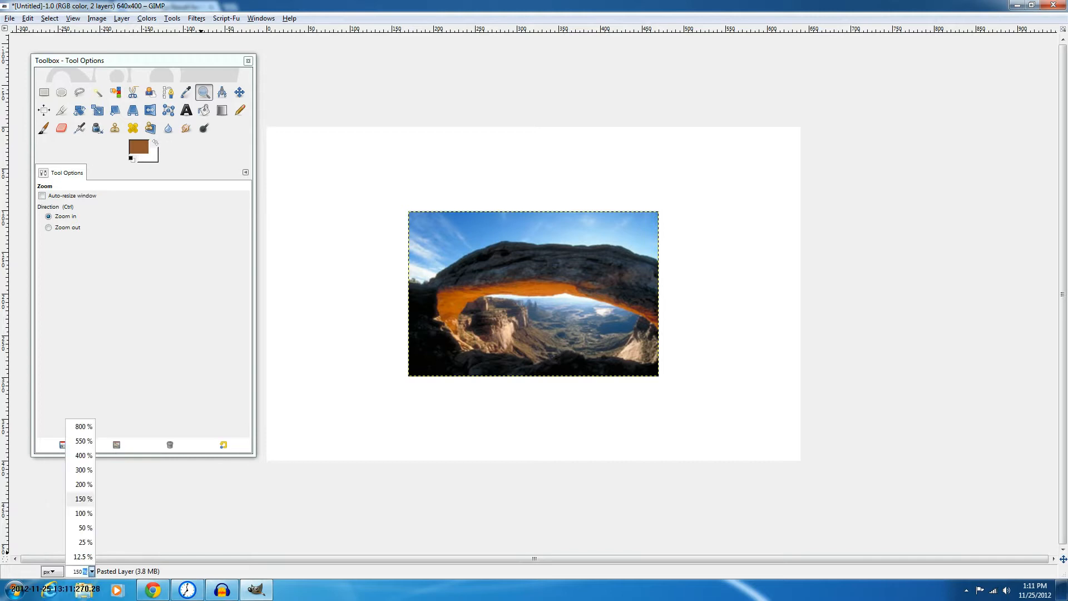
{"action": "key", "text": "Escape"}
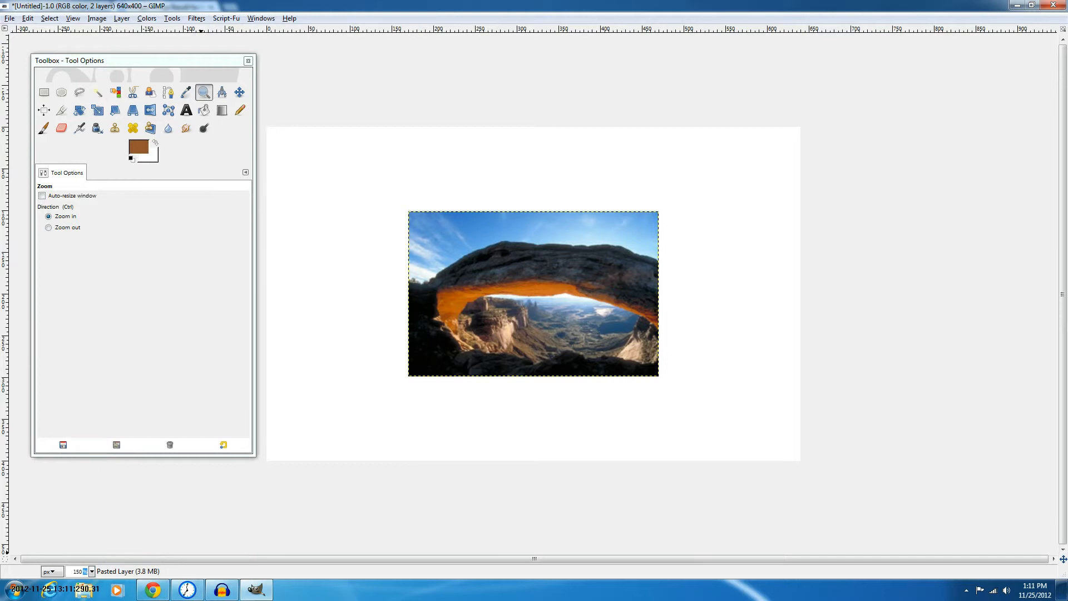
Measure distances and angles at several places with the Measure tool, including across the arch and down the photo's left edge
{"action": "left_click", "coordinate": [222, 92]}
{"action": "scroll", "coordinate": [440, 223], "scroll_direction": "up", "scroll_amount": 3}
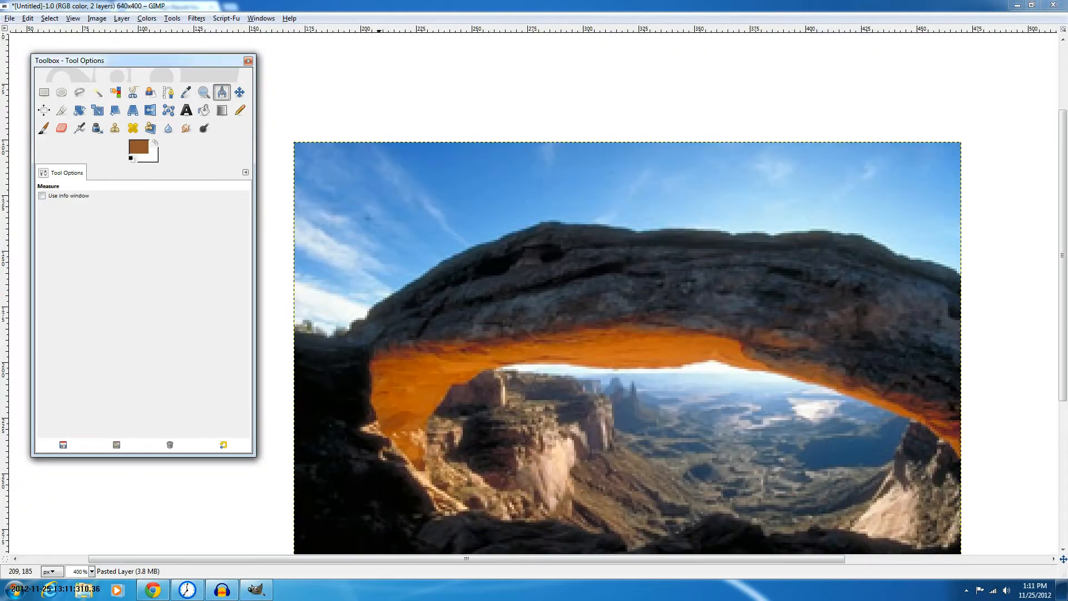
{"action": "scroll", "coordinate": [350, 325], "scroll_direction": "down", "scroll_amount": 1}
{"action": "left_click_drag", "start_coordinate": [295, 326], "coordinate": [347, 331]}
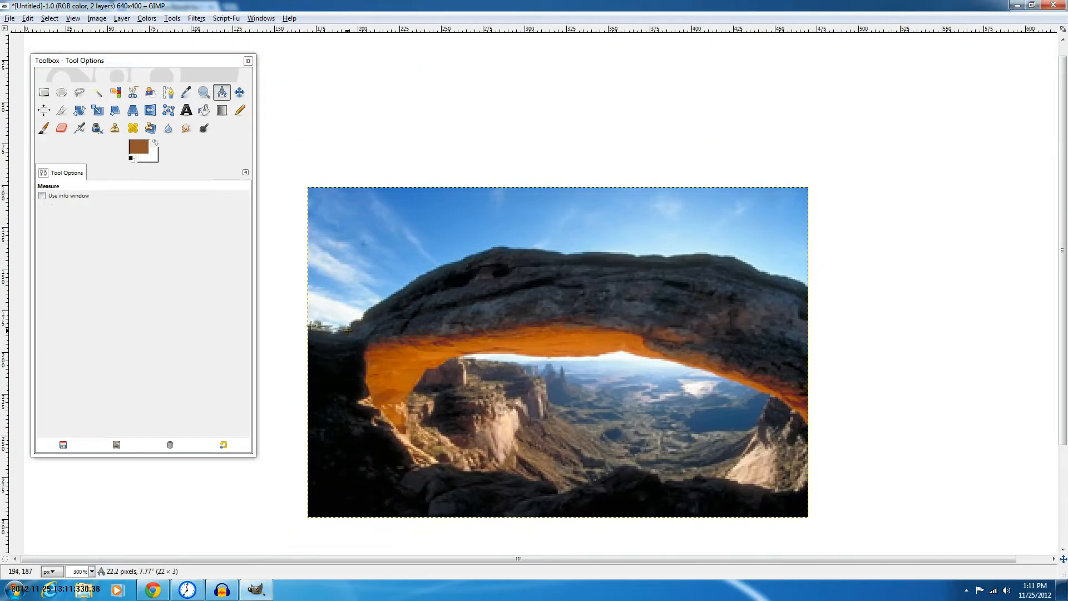
{"action": "left_click_drag", "start_coordinate": [446, 401], "coordinate": [477, 472]}
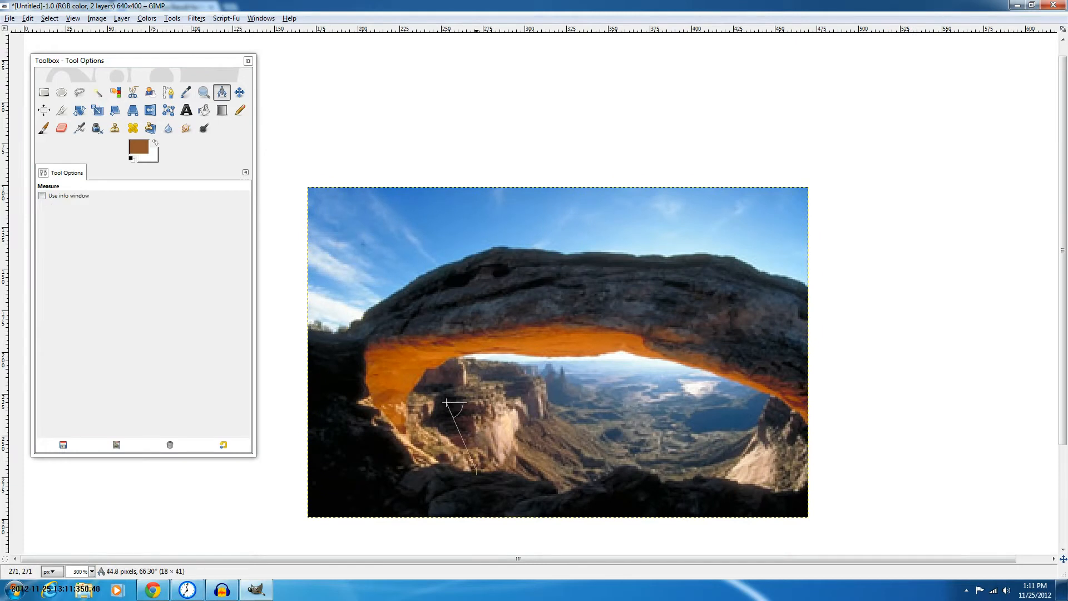
{"action": "left_click_drag", "start_coordinate": [406, 202], "coordinate": [468, 356]}
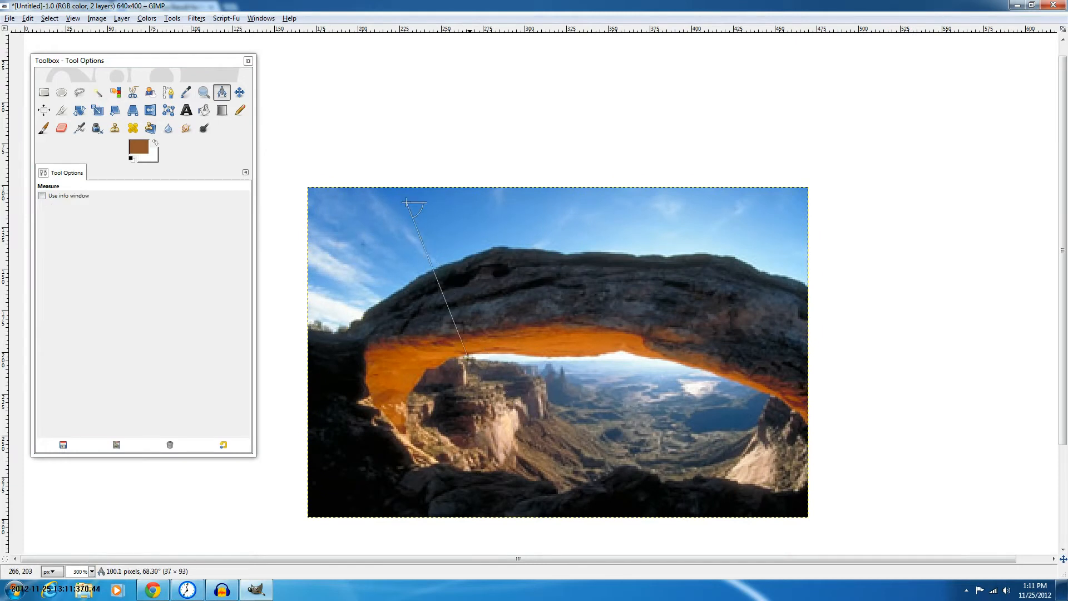
{"action": "left_click_drag", "start_coordinate": [391, 348], "coordinate": [400, 327]}
{"action": "left_click", "coordinate": [315, 226]}
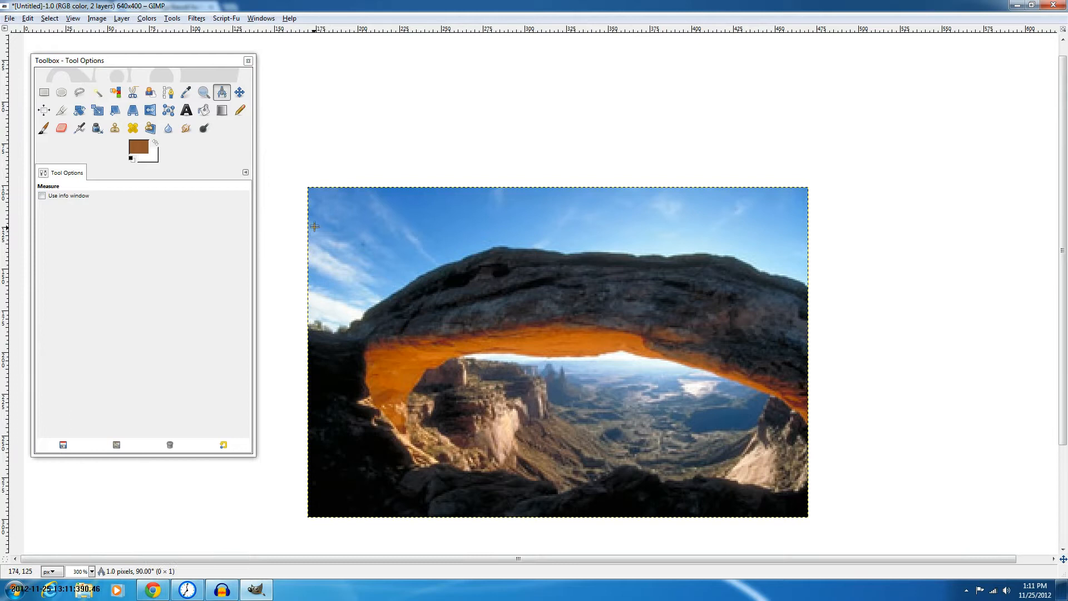
{"action": "mouse_move", "coordinate": [315, 227]}
{"action": "left_mouse_down"}
{"action": "mouse_move", "coordinate": [294, 396]}
{"action": "mouse_move", "coordinate": [319, 401]}
{"action": "left_mouse_up"}
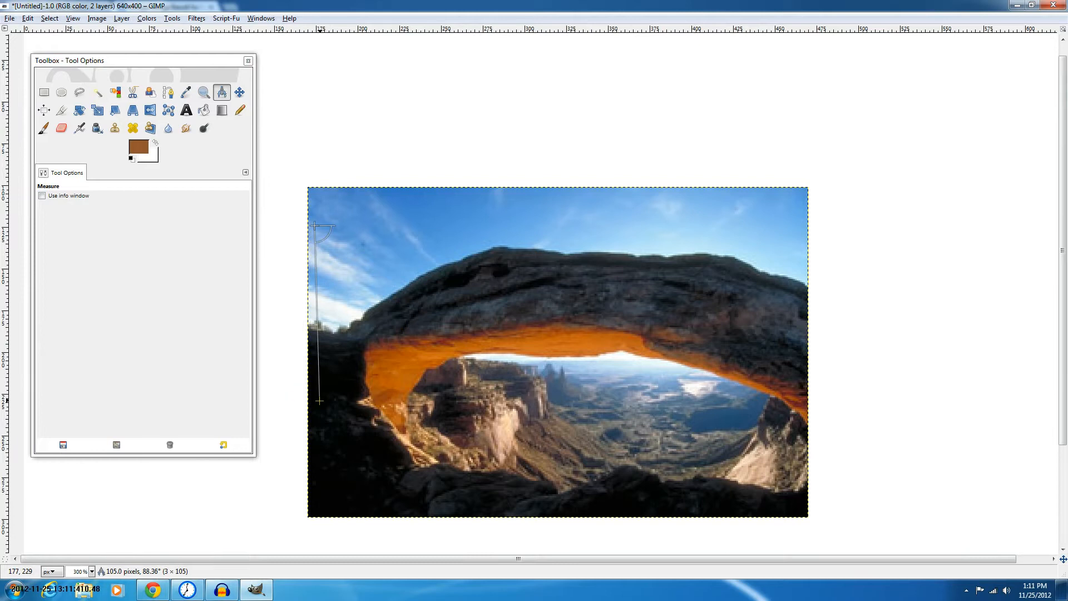
Try moving the arch layer up and to the right with the Move tool, and undo the move
{"action": "left_click", "coordinate": [239, 92]}
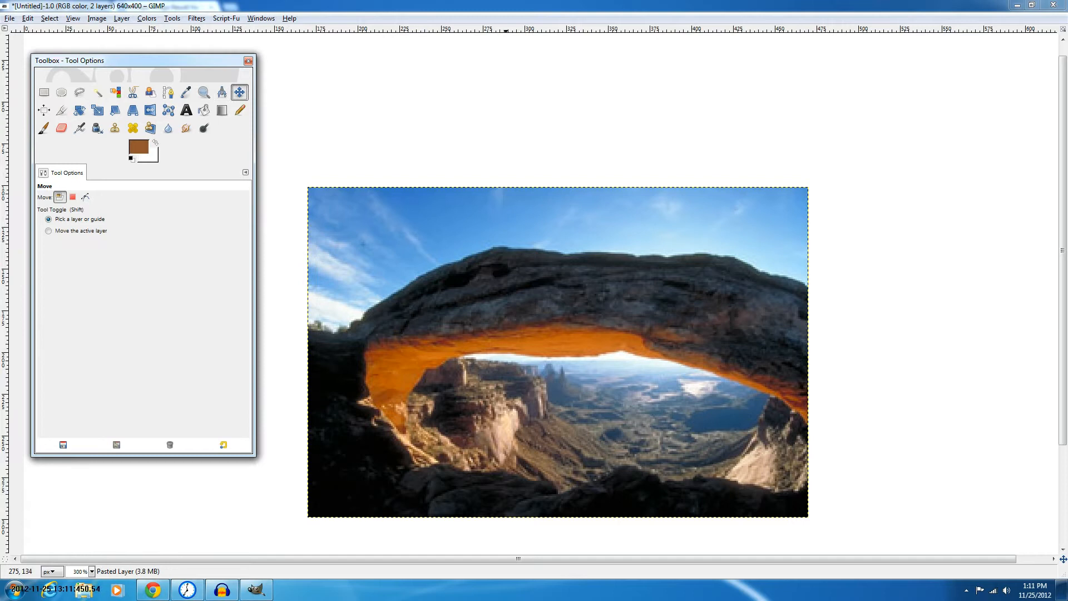
{"action": "mouse_move", "coordinate": [558, 352]}
{"action": "left_mouse_down"}
{"action": "mouse_move", "coordinate": [556, 284]}
{"action": "mouse_move", "coordinate": [553, 340]}
{"action": "mouse_move", "coordinate": [491, 257]}
{"action": "mouse_move", "coordinate": [658, 267]}
{"action": "left_mouse_up"}
{"action": "left_click", "coordinate": [85, 197]}
{"action": "key", "text": "ctrl+z"}
Align the arch layer to the canvas's left and bottom edges with the Align tool, and center it vertically and horizontally
{"action": "left_click", "coordinate": [44, 111]}
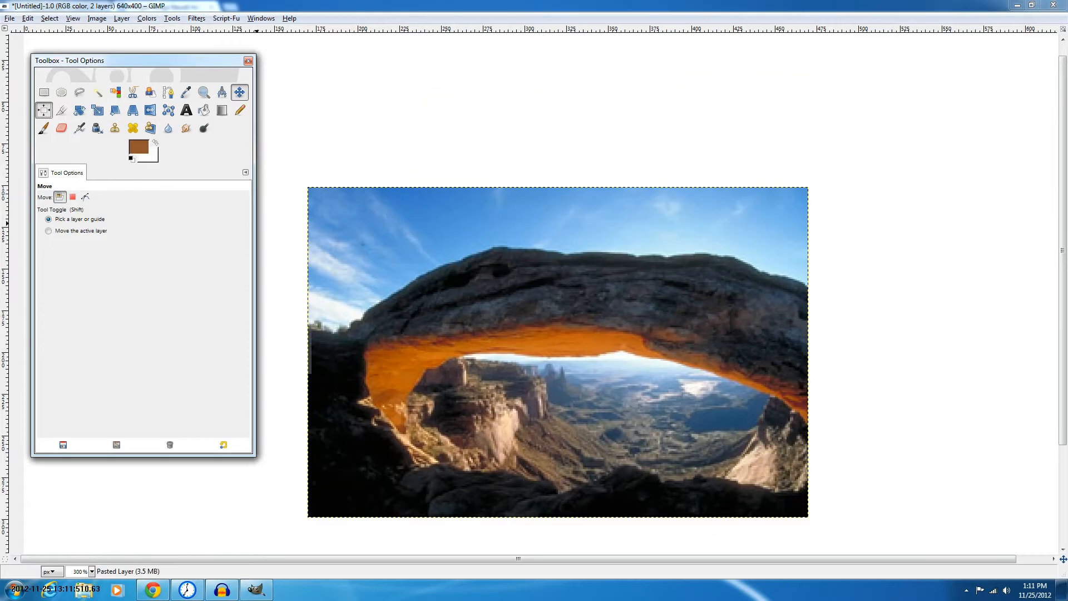
{"action": "scroll", "coordinate": [534, 294], "scroll_direction": "down", "scroll_amount": 2}
{"action": "scroll", "coordinate": [517, 287], "scroll_direction": "down", "scroll_amount": 1}
{"action": "left_click", "coordinate": [508, 283]}
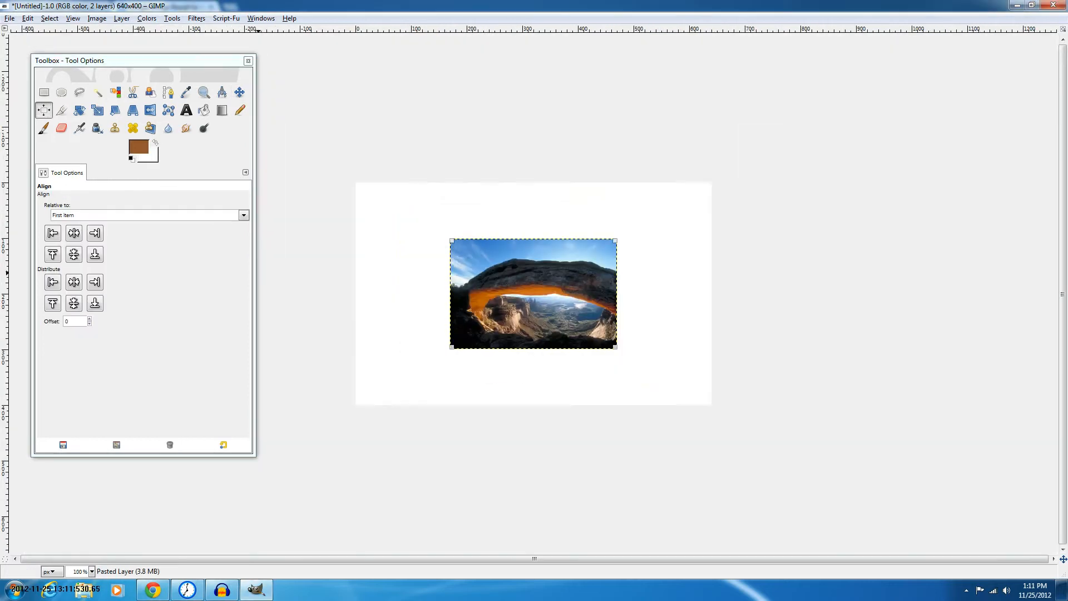
{"action": "left_click", "coordinate": [53, 232]}
{"action": "left_click", "coordinate": [95, 254]}
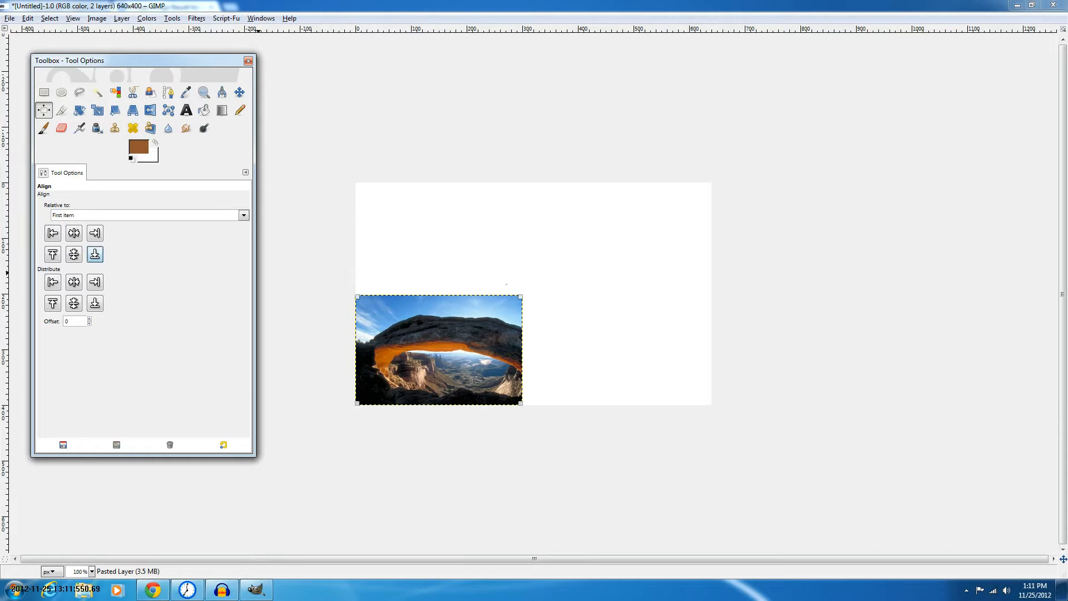
{"action": "left_click", "coordinate": [74, 254]}
{"action": "left_click", "coordinate": [74, 232]}
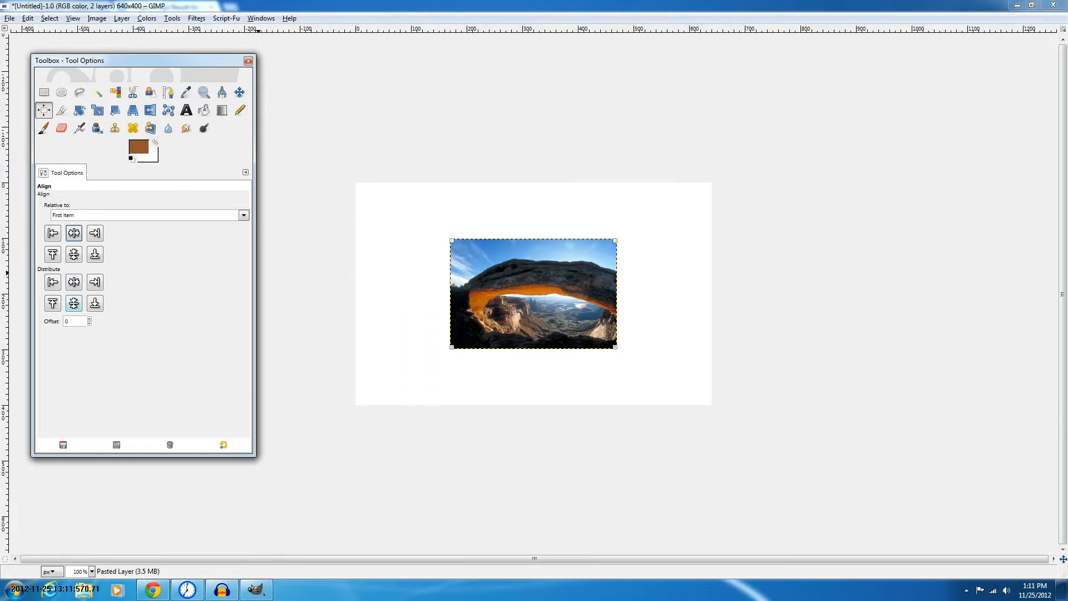
Try cropping the image to a 247 × 124 px area of the arch at position 222, 137, and undo the crop
{"action": "scroll", "coordinate": [562, 280], "scroll_direction": "up", "scroll_amount": 1}
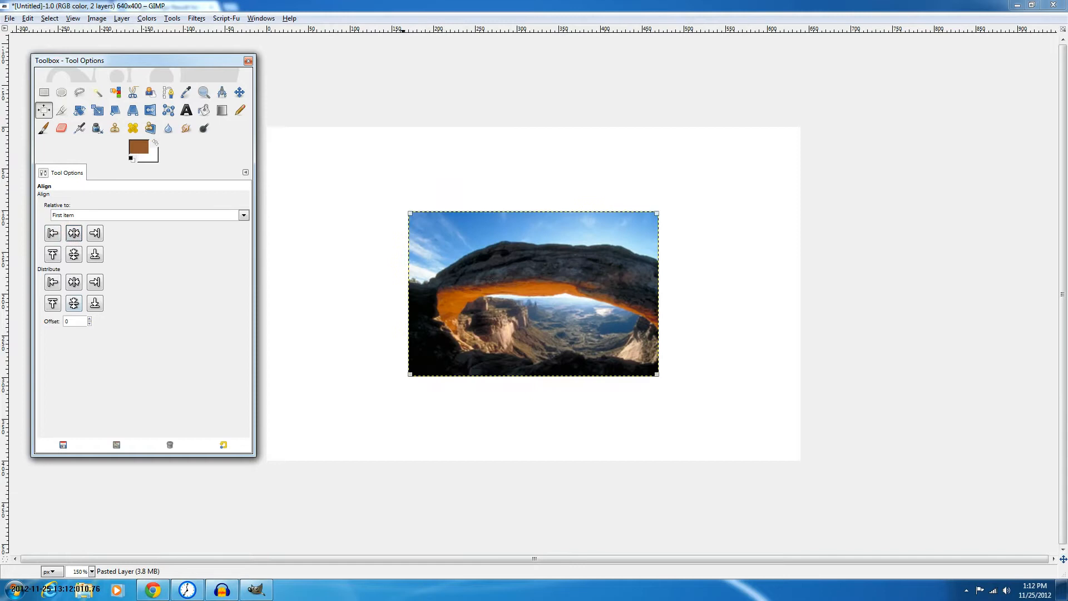
{"action": "left_click", "coordinate": [61, 110]}
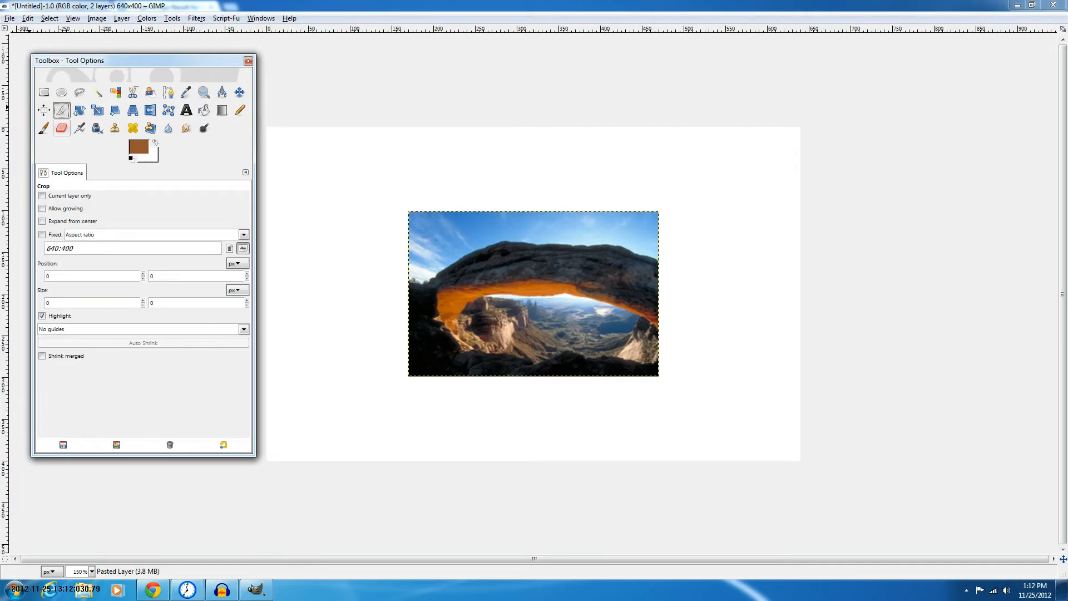
{"action": "scroll", "coordinate": [384, 247], "scroll_direction": "up", "scroll_amount": 2}
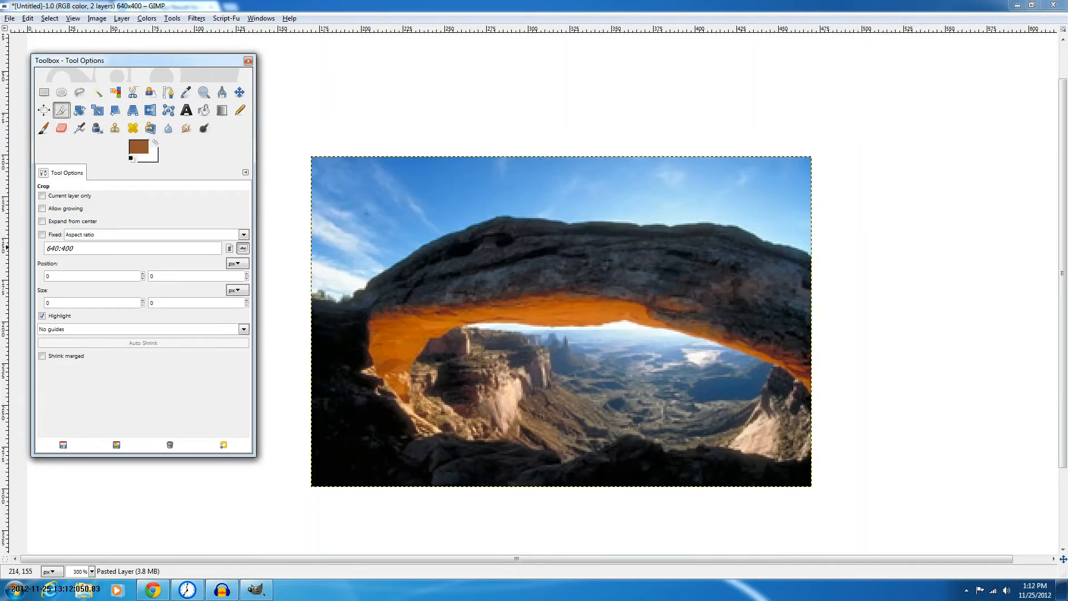
{"action": "left_click_drag", "start_coordinate": [344, 286], "coordinate": [399, 237]}
{"action": "left_click_drag", "start_coordinate": [348, 208], "coordinate": [775, 446]}
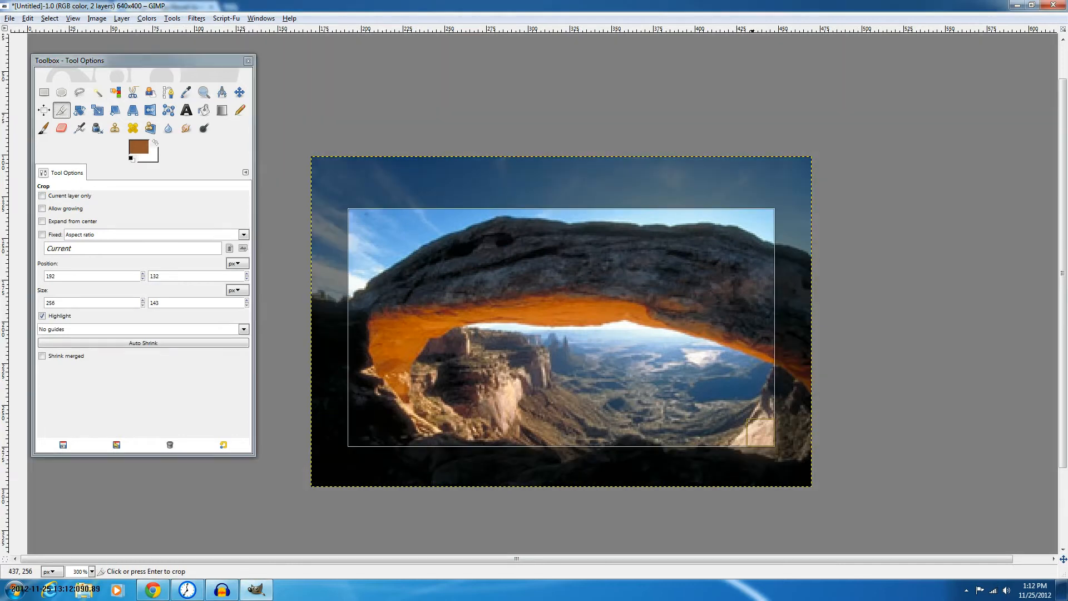
{"action": "left_click_drag", "start_coordinate": [737, 252], "coordinate": [770, 239]}
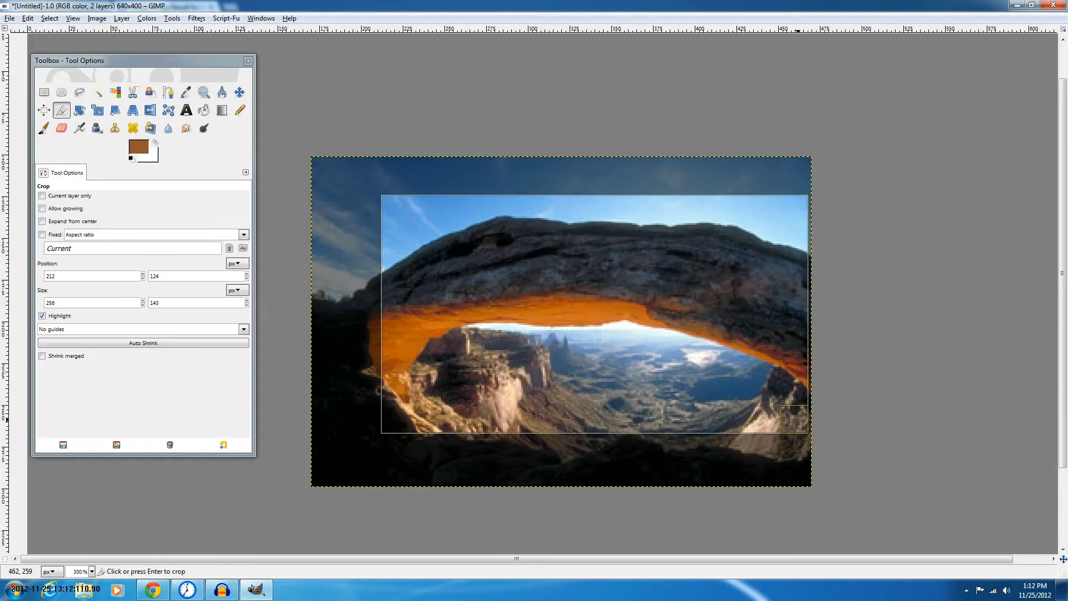
{"action": "left_click_drag", "start_coordinate": [799, 421], "coordinate": [801, 410]}
{"action": "left_click_drag", "start_coordinate": [618, 208], "coordinate": [618, 230]}
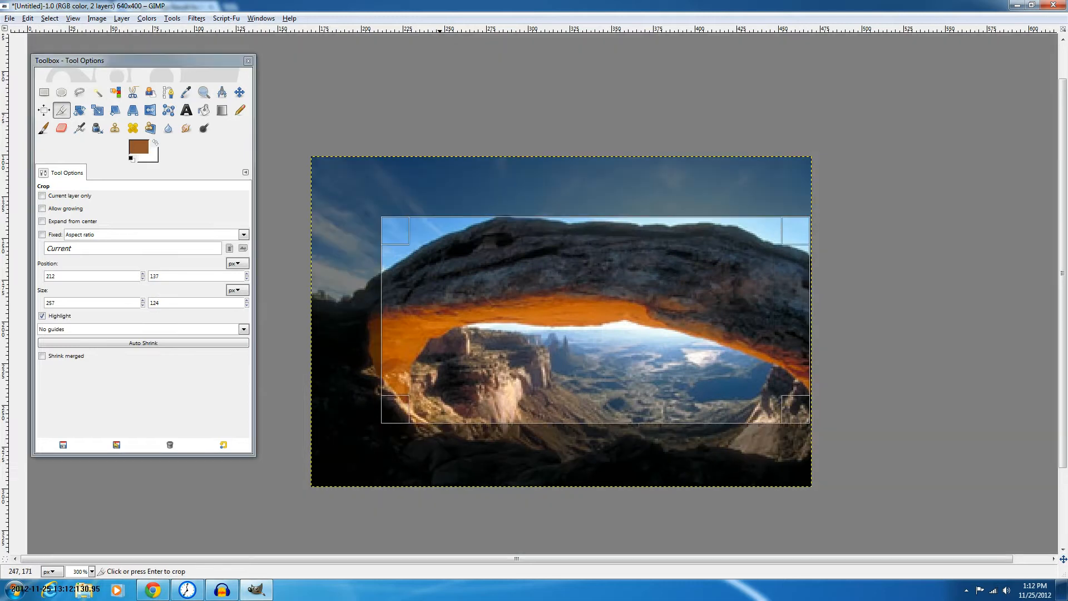
{"action": "left_click_drag", "start_coordinate": [402, 301], "coordinate": [418, 304]}
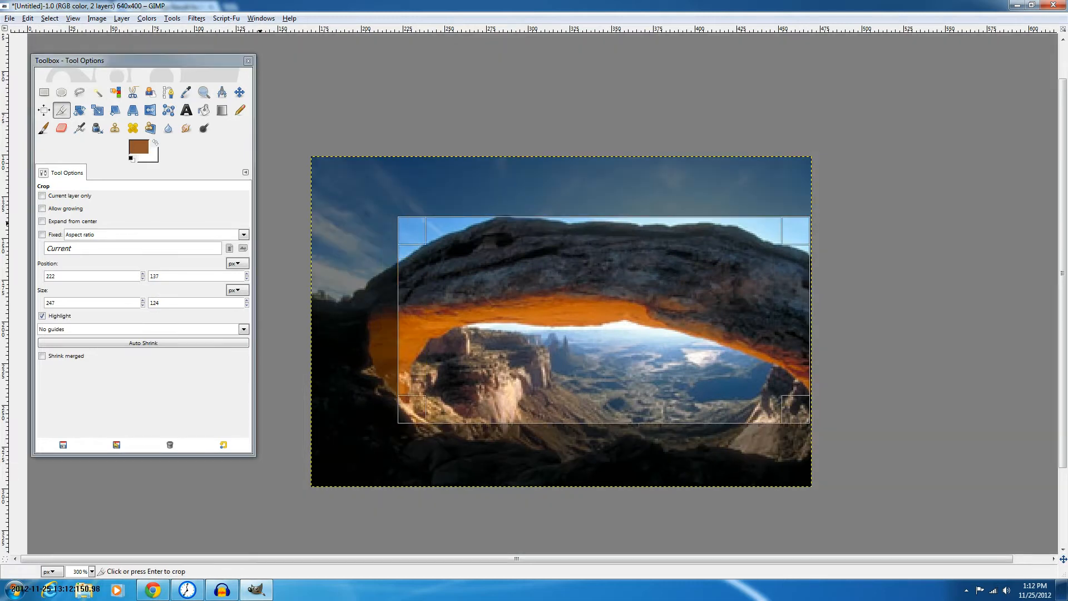
{"action": "key", "text": "Return"}
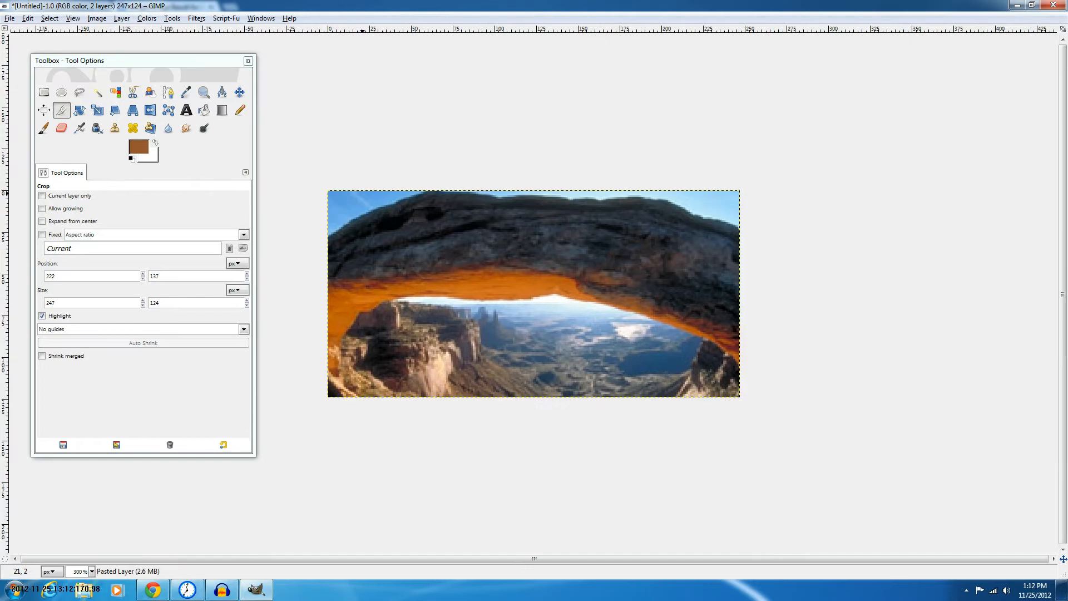
{"action": "key", "text": "ctrl+z"}
{"action": "key", "text": "ctrl+z"}
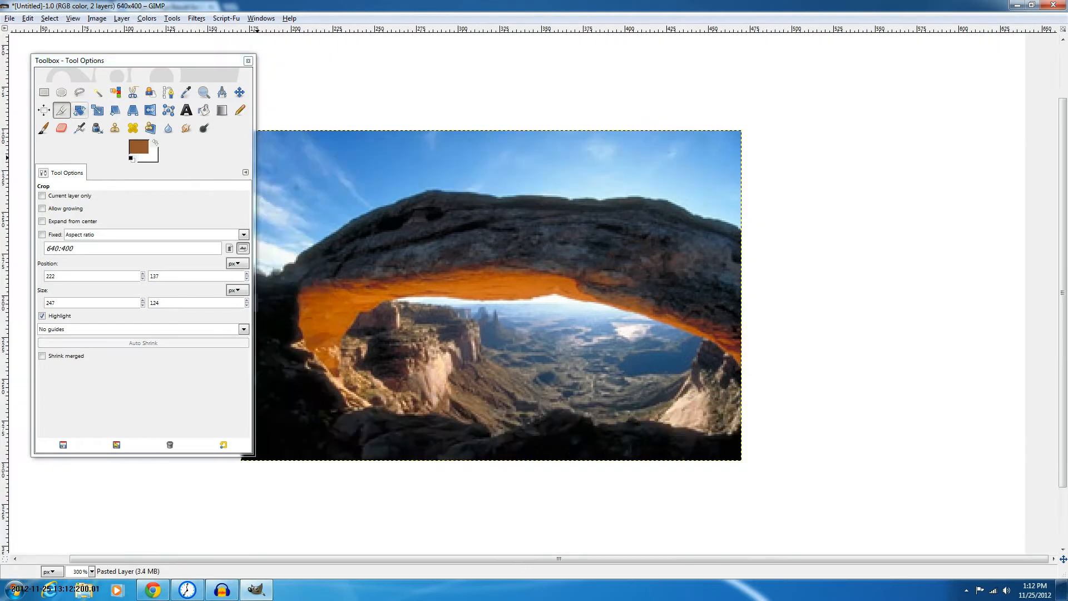
Try rotating the arch layer by about -17.68° around its center with the Rotate tool, and cancel the rotation
{"action": "left_click", "coordinate": [80, 110]}
{"action": "scroll", "coordinate": [483, 263], "scroll_direction": "down", "scroll_amount": 2}
{"action": "left_click_drag", "start_coordinate": [482, 263], "coordinate": [523, 219]}
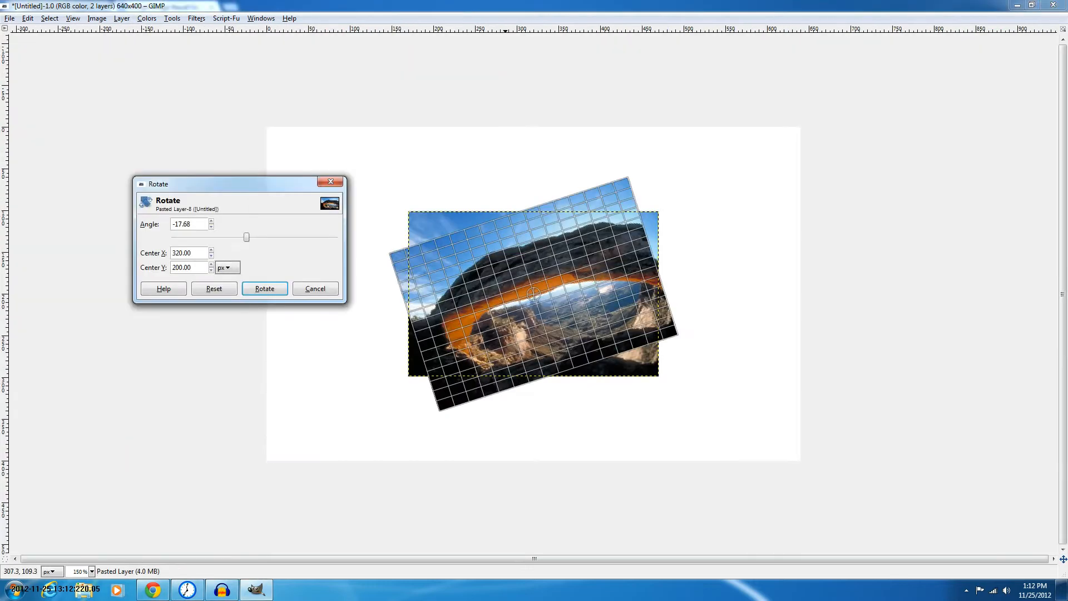
{"action": "left_click", "coordinate": [315, 289]}
Try resizing the arch layer with the Scale tool while keeping its aspect ratio, and undo the scaling
{"action": "left_click", "coordinate": [97, 110]}
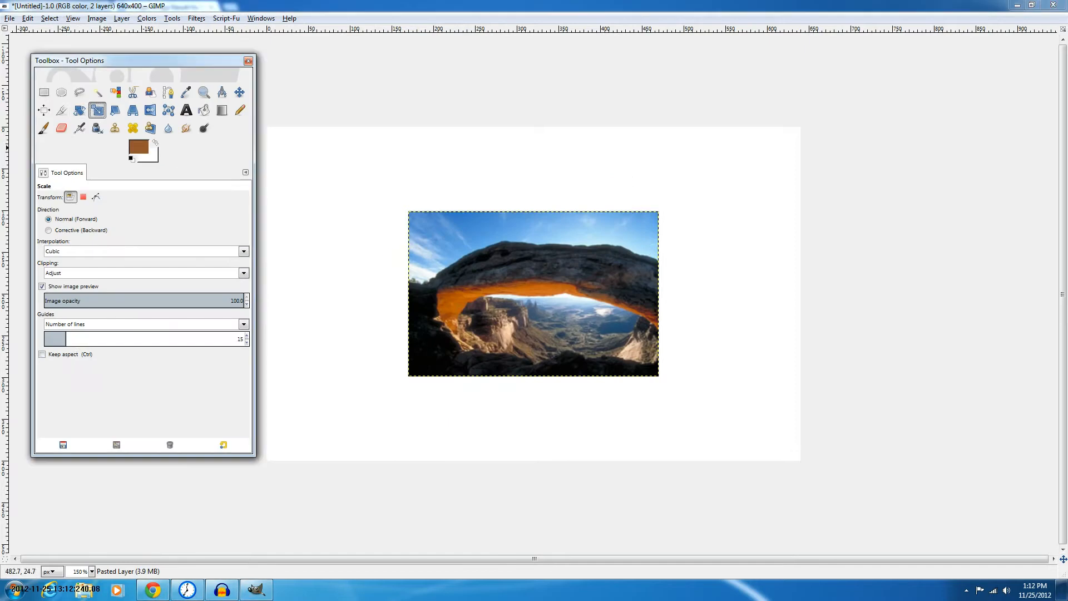
{"action": "left_click_drag", "start_coordinate": [620, 252], "coordinate": [655, 274]}
{"action": "left_click", "coordinate": [258, 281]}
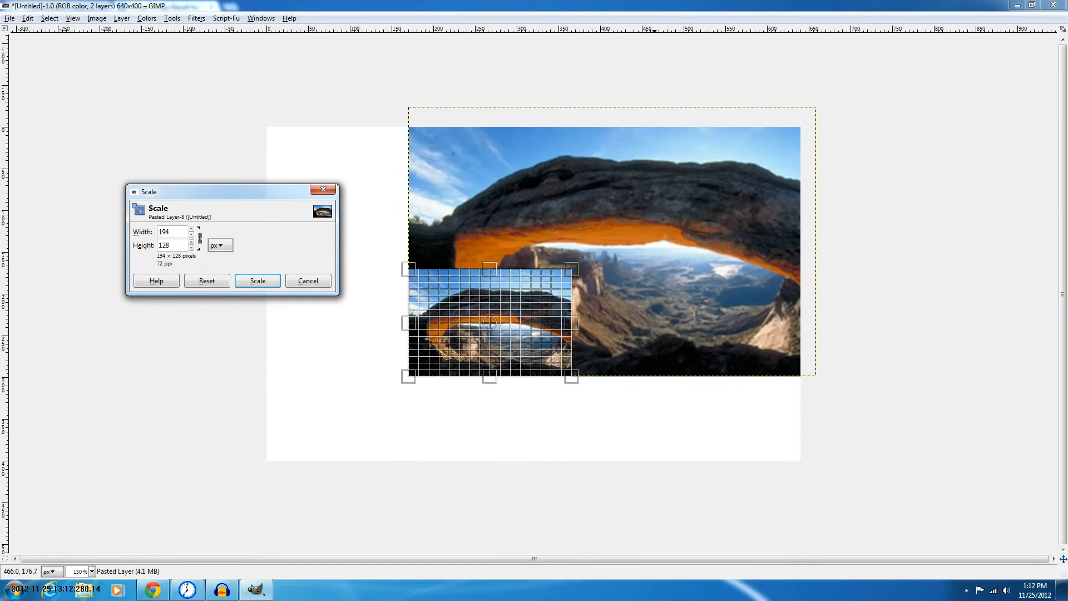
{"action": "key", "text": "ctrl+z"}
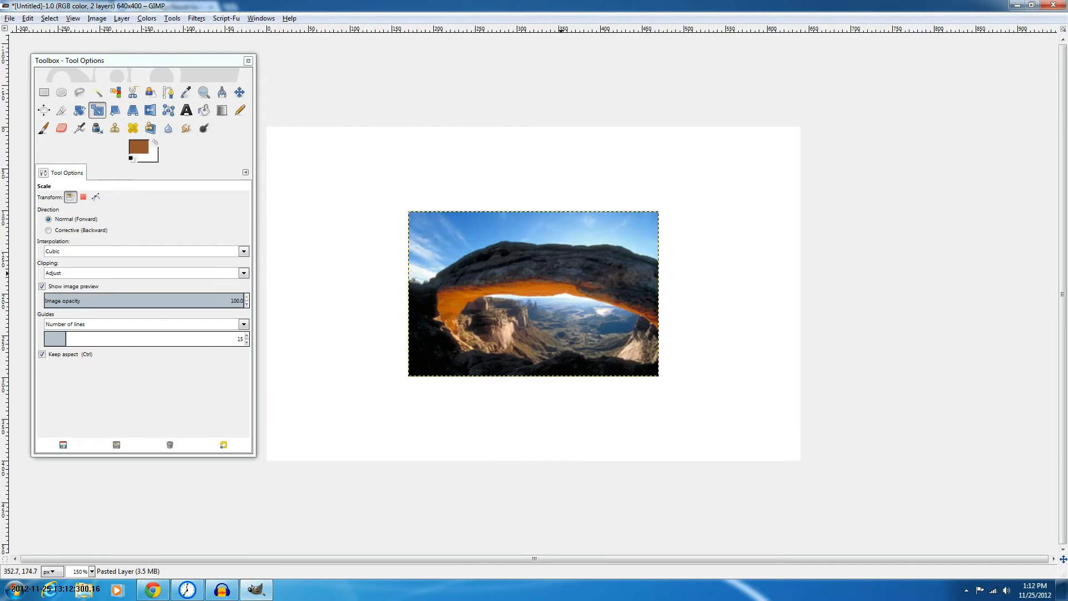
Try shearing the arch layer vertically so its right side rises with the Shear tool, and undo the shear
{"action": "left_click", "coordinate": [115, 110]}
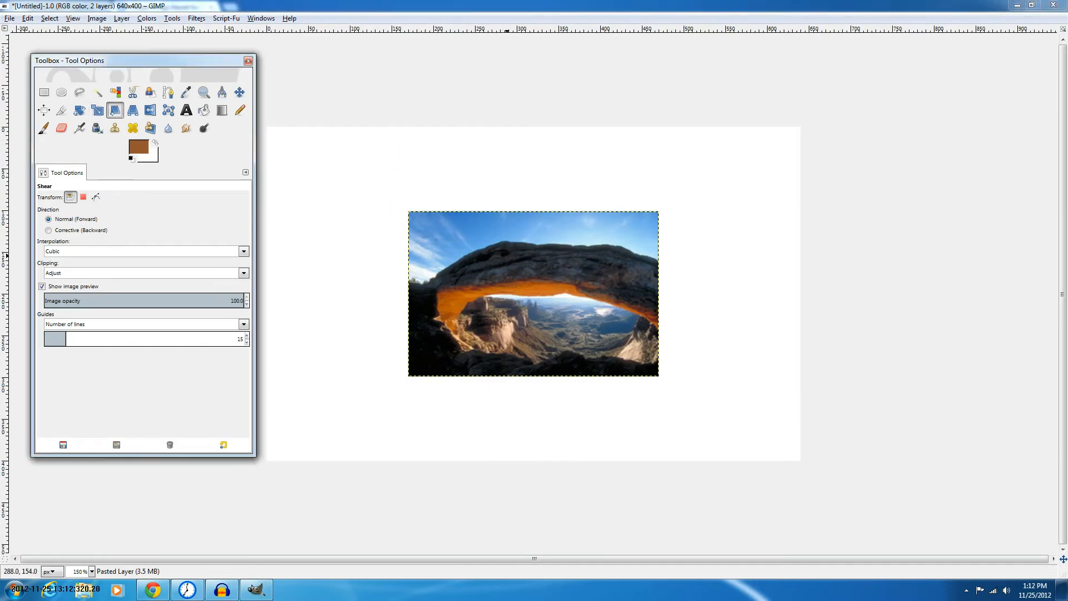
{"action": "left_click", "coordinate": [581, 344]}
{"action": "left_click_drag", "start_coordinate": [581, 344], "coordinate": [664, 291]}
{"action": "left_click", "coordinate": [616, 386]}
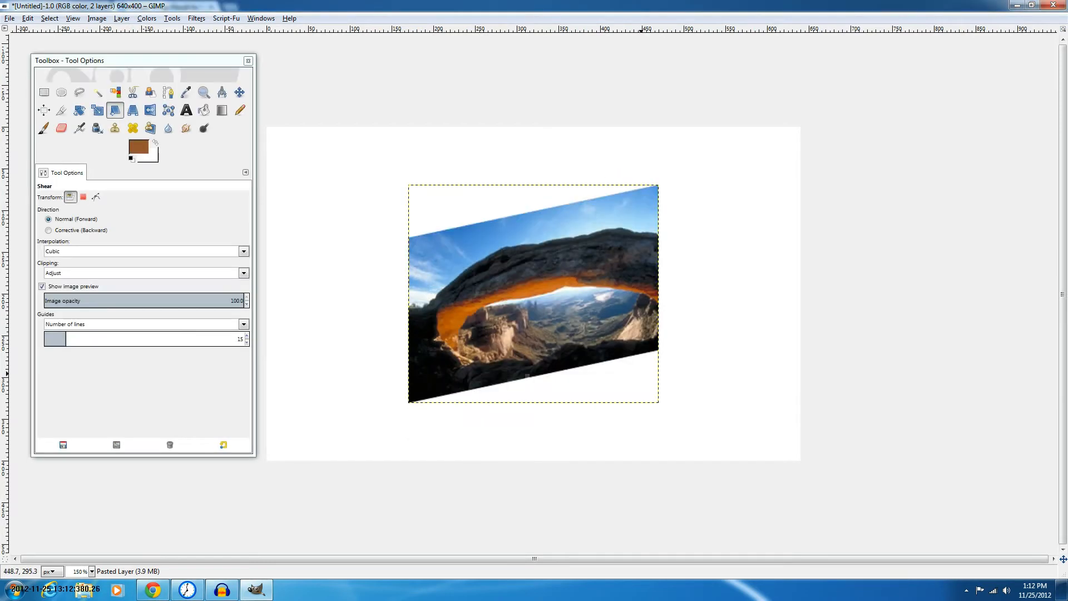
{"action": "key", "text": "ctrl+z"}
Distort the arch layer with the Perspective tool, pulling both upper corners inward and down to form a trapezoid
{"action": "left_click", "coordinate": [132, 109]}
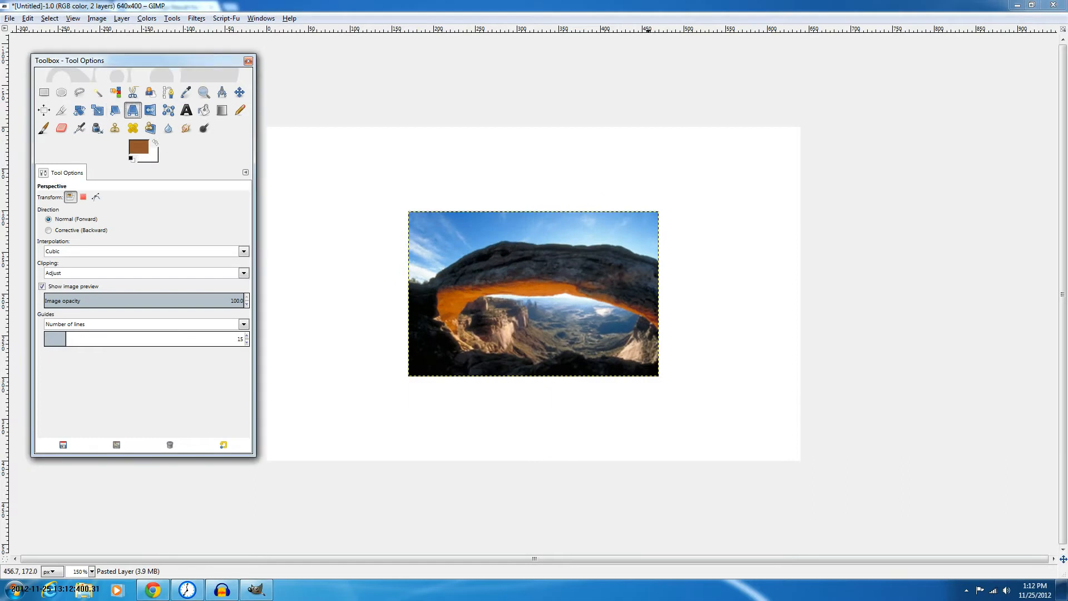
{"action": "left_click_drag", "start_coordinate": [660, 209], "coordinate": [649, 201]}
{"action": "left_click_drag", "start_coordinate": [612, 241], "coordinate": [844, 222]}
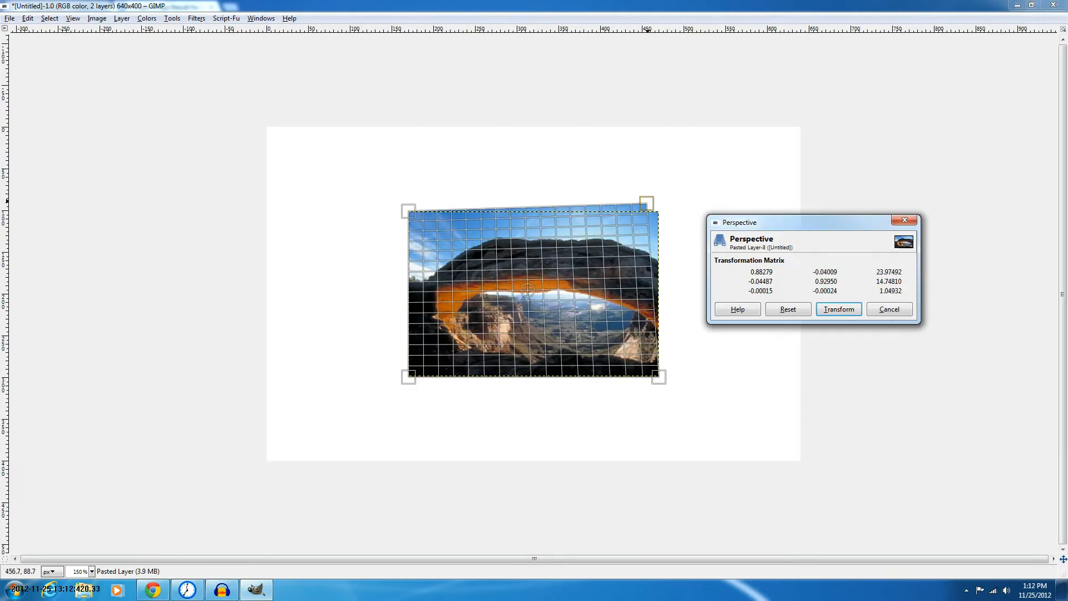
{"action": "left_click_drag", "start_coordinate": [646, 204], "coordinate": [592, 277]}
{"action": "left_click_drag", "start_coordinate": [408, 212], "coordinate": [475, 297]}
{"action": "left_click_drag", "start_coordinate": [592, 277], "coordinate": [592, 289]}
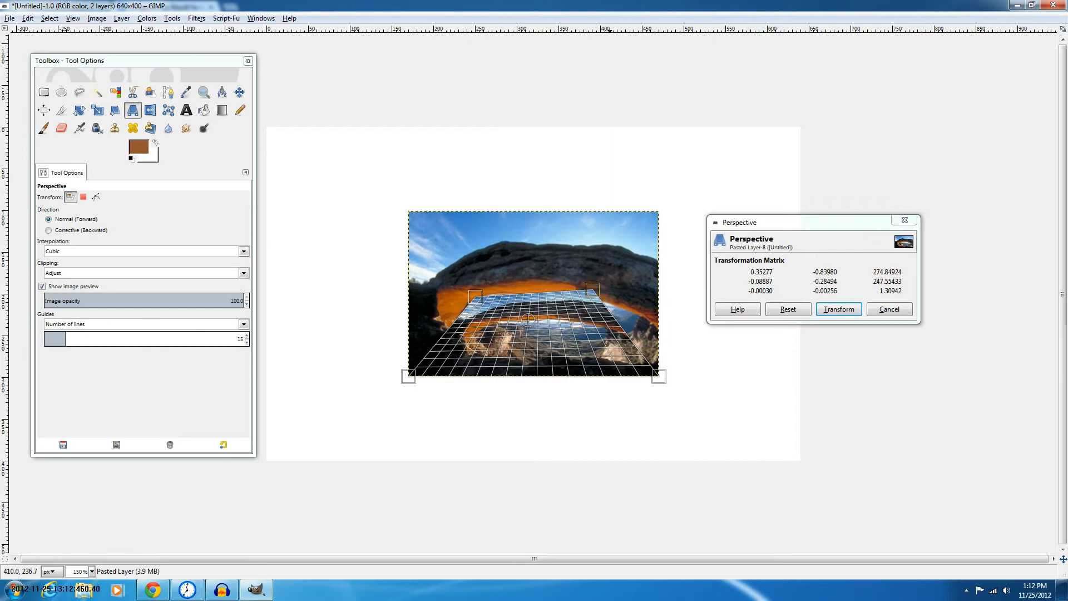
{"action": "left_click", "coordinate": [843, 308]}
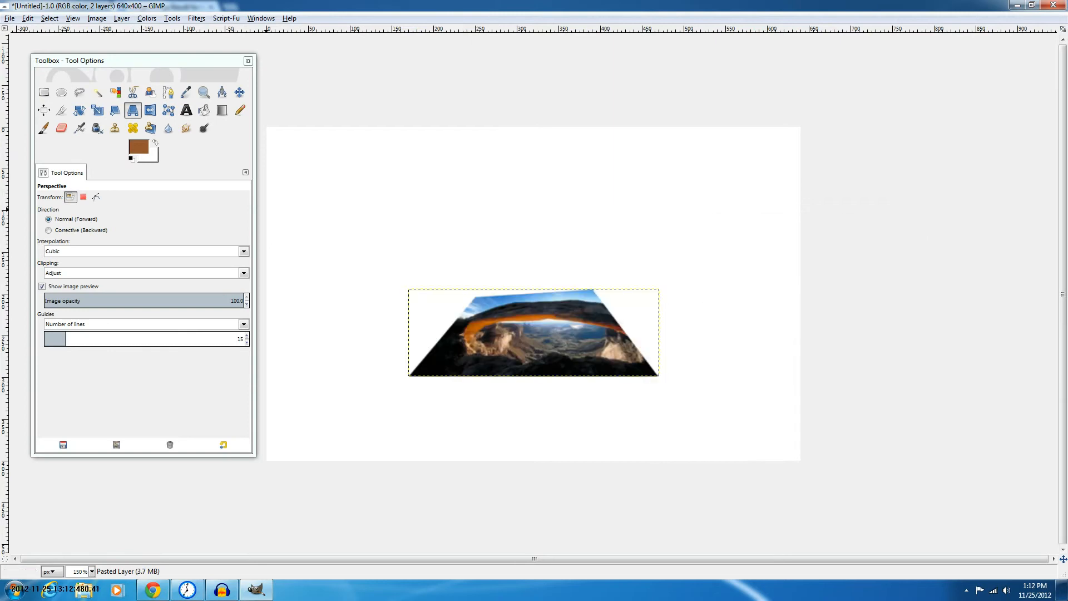
Try a second perspective distortion that pulls the layer's right corners toward its left side, and undo both perspective transforms
{"action": "left_click_drag", "start_coordinate": [634, 373], "coordinate": [443, 414]}
{"action": "left_click_drag", "start_coordinate": [556, 243], "coordinate": [790, 226]}
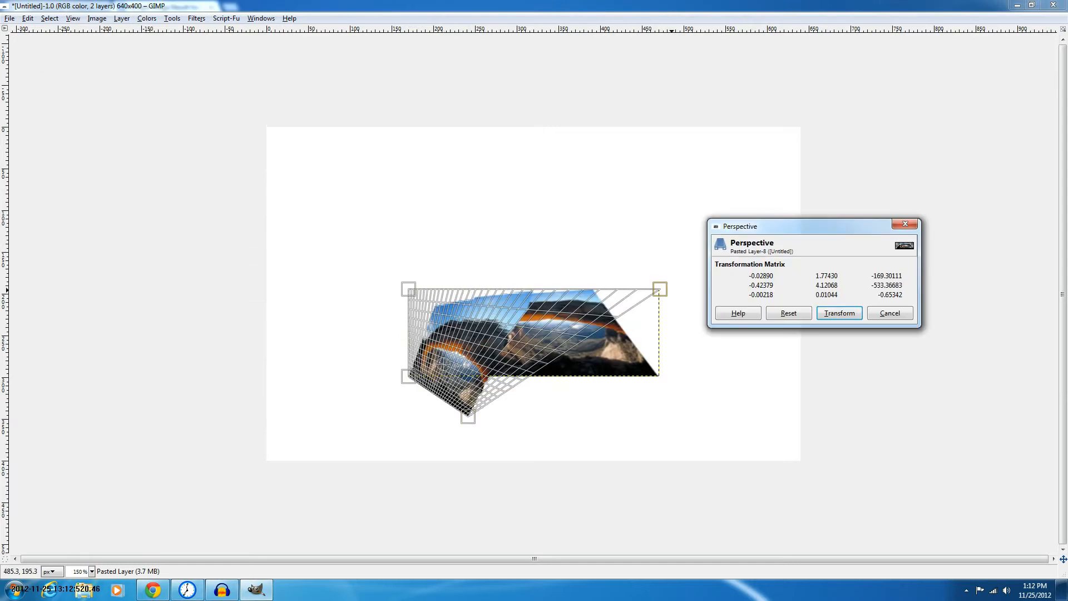
{"action": "left_click_drag", "start_coordinate": [672, 290], "coordinate": [433, 284]}
{"action": "left_click", "coordinate": [836, 317]}
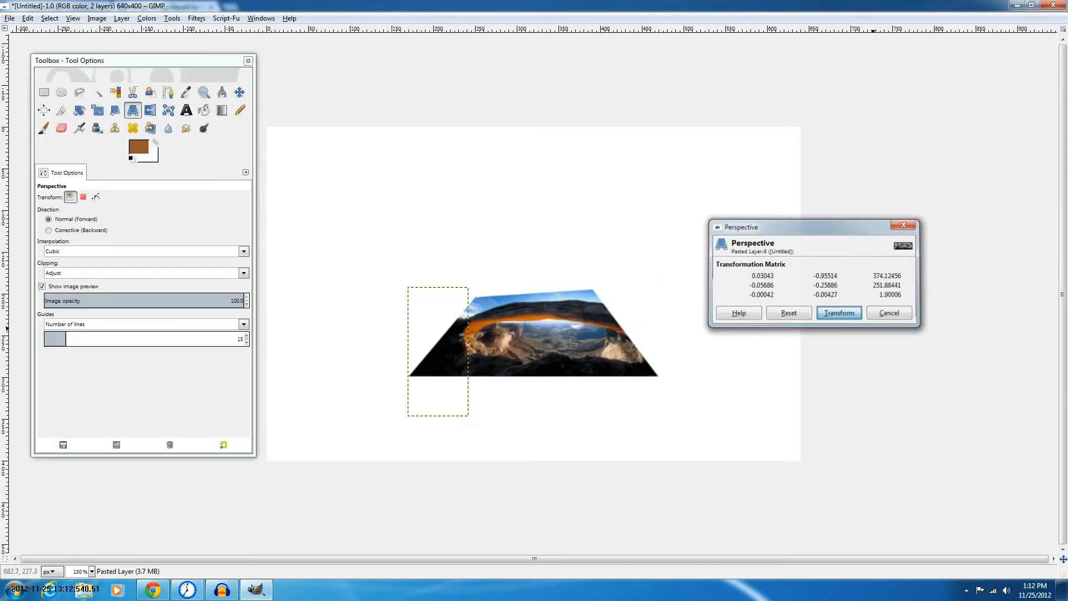
{"action": "key", "text": "ctrl+z"}
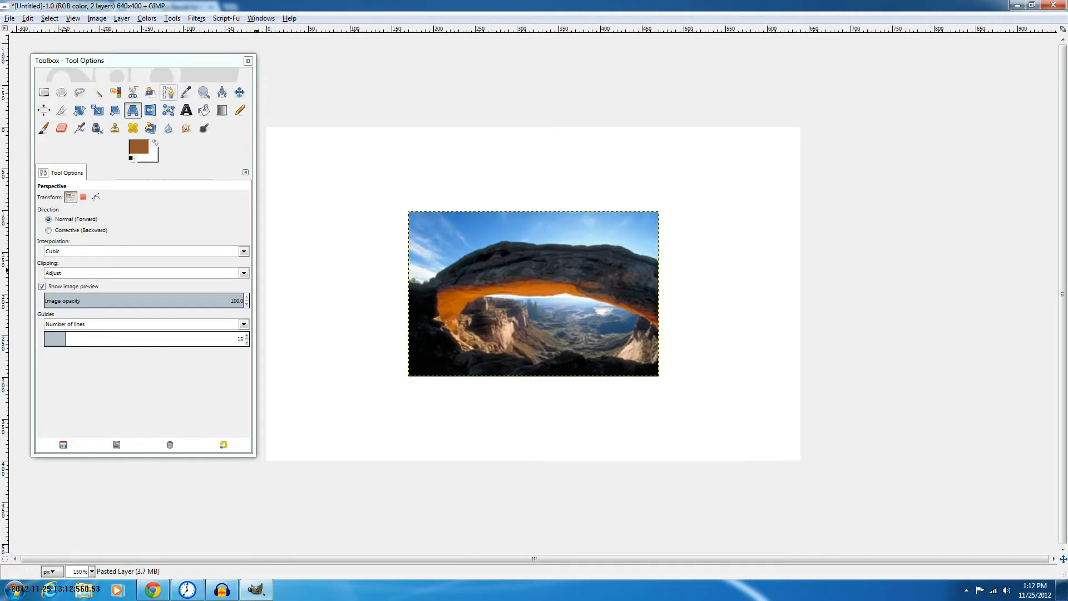
Try flipping the arch layer horizontally and vertically with the Flip tool, and return it to its original orientation
{"action": "left_click", "coordinate": [150, 110]}
{"action": "left_click", "coordinate": [577, 299]}
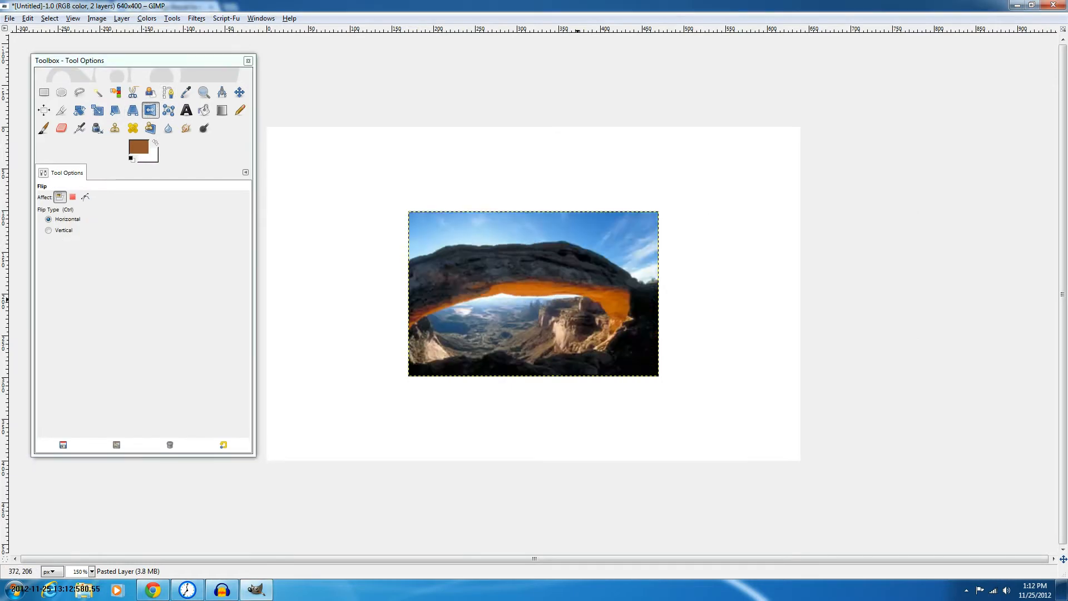
{"action": "left_click", "coordinate": [577, 299], "text": "ctrl"}
{"action": "left_click", "coordinate": [577, 298], "text": "ctrl"}
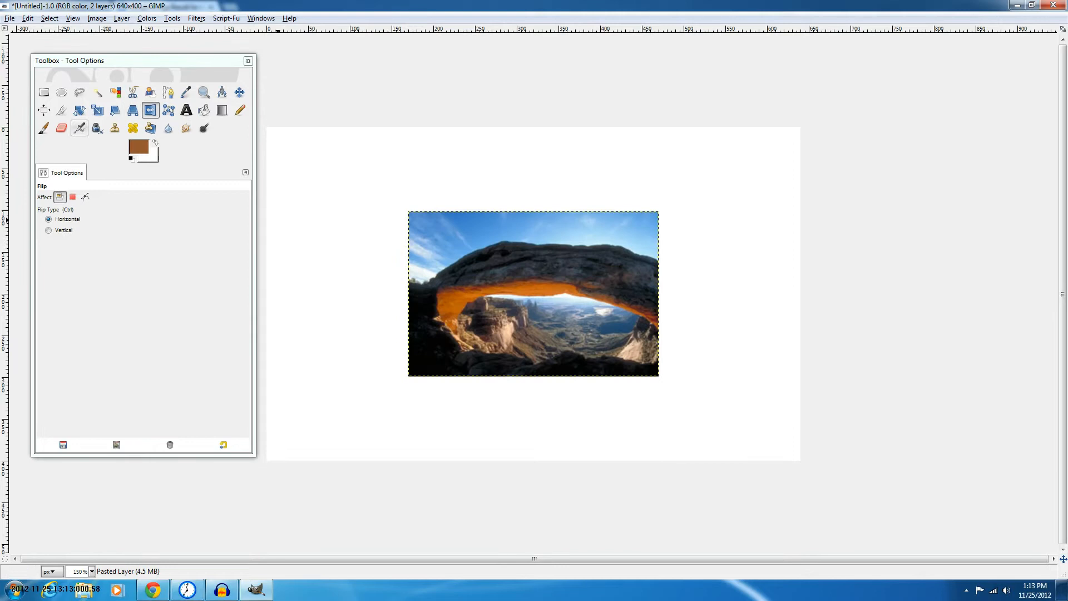
Draw a closed six-point cage around the arch photo with the Cage Transform tool
{"action": "left_click", "coordinate": [168, 109]}
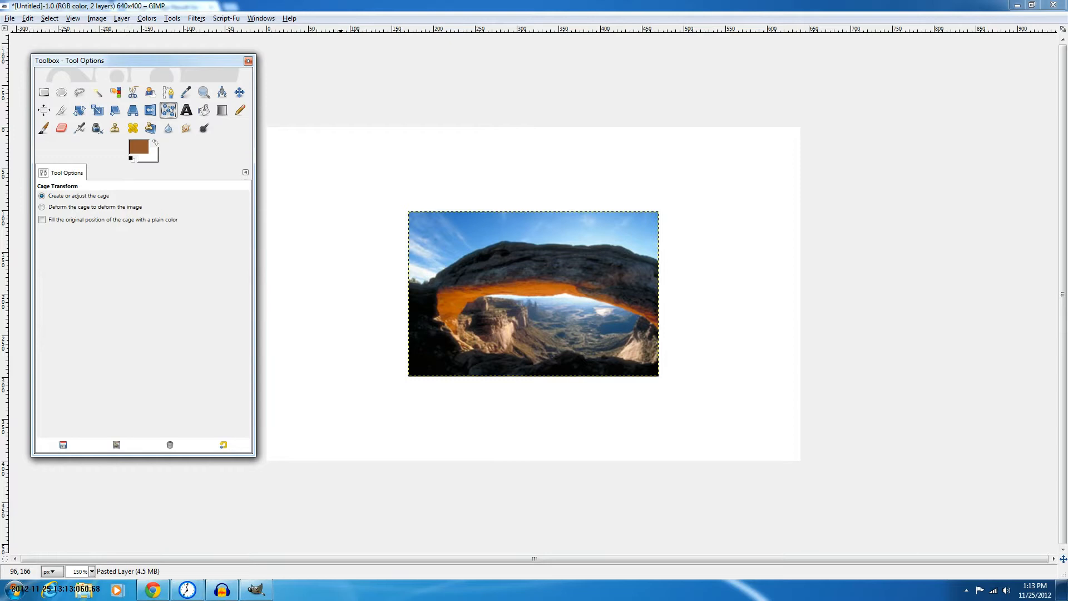
{"action": "left_click", "coordinate": [323, 272]}
{"action": "left_click", "coordinate": [338, 162]}
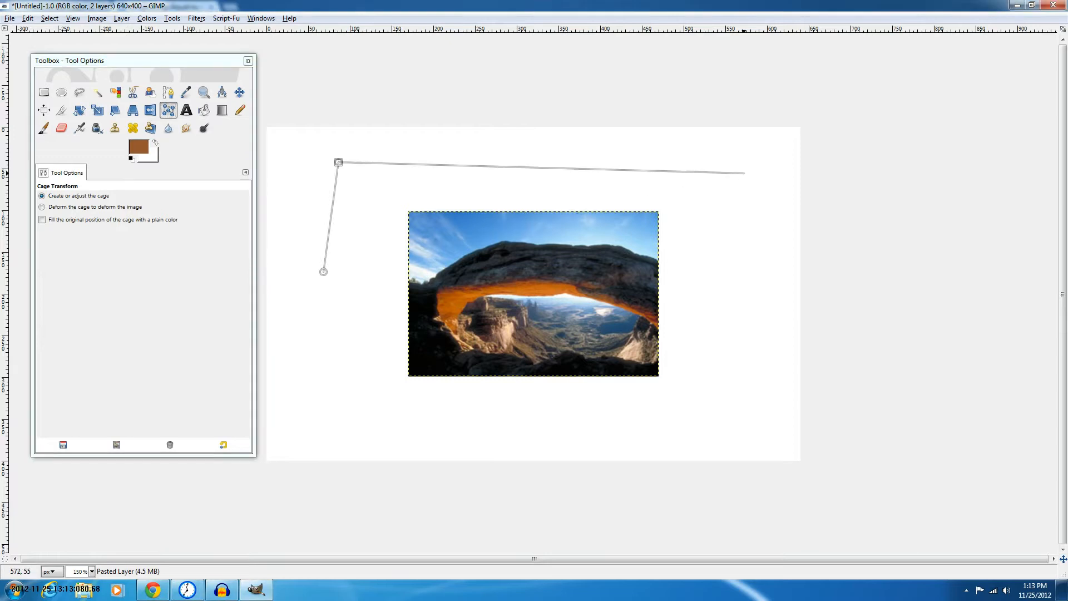
{"action": "left_click", "coordinate": [664, 175]}
{"action": "left_click", "coordinate": [702, 429]}
{"action": "left_click", "coordinate": [427, 410]}
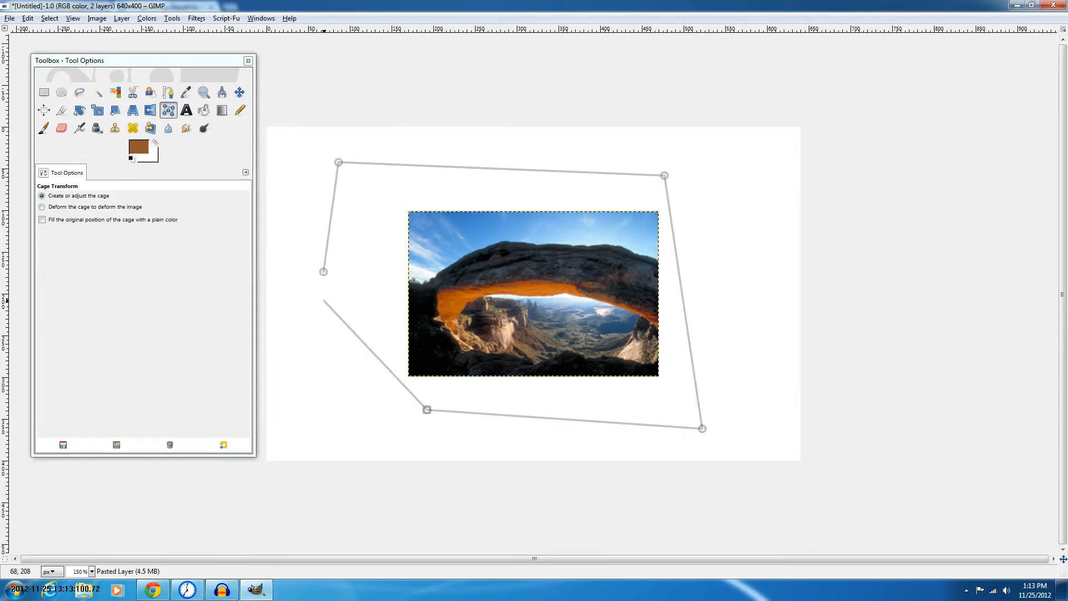
{"action": "left_click", "coordinate": [323, 300]}
{"action": "left_click", "coordinate": [323, 271]}
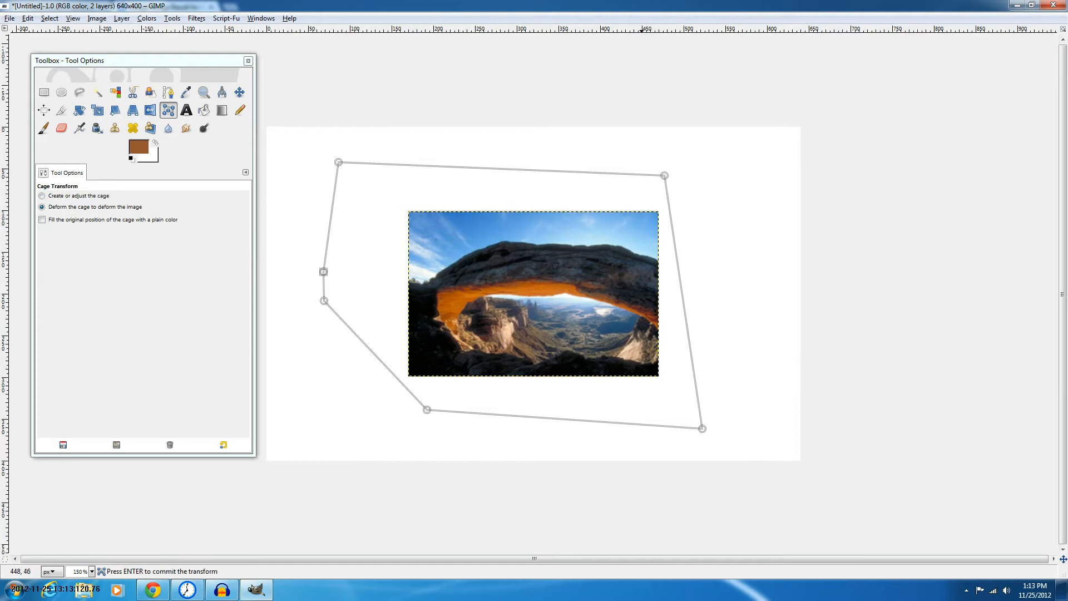
Deform the photo by moving the cage's upper-right, lower-left and upper of the two left-side points inward
{"action": "left_click_drag", "start_coordinate": [664, 175], "coordinate": [622, 215]}
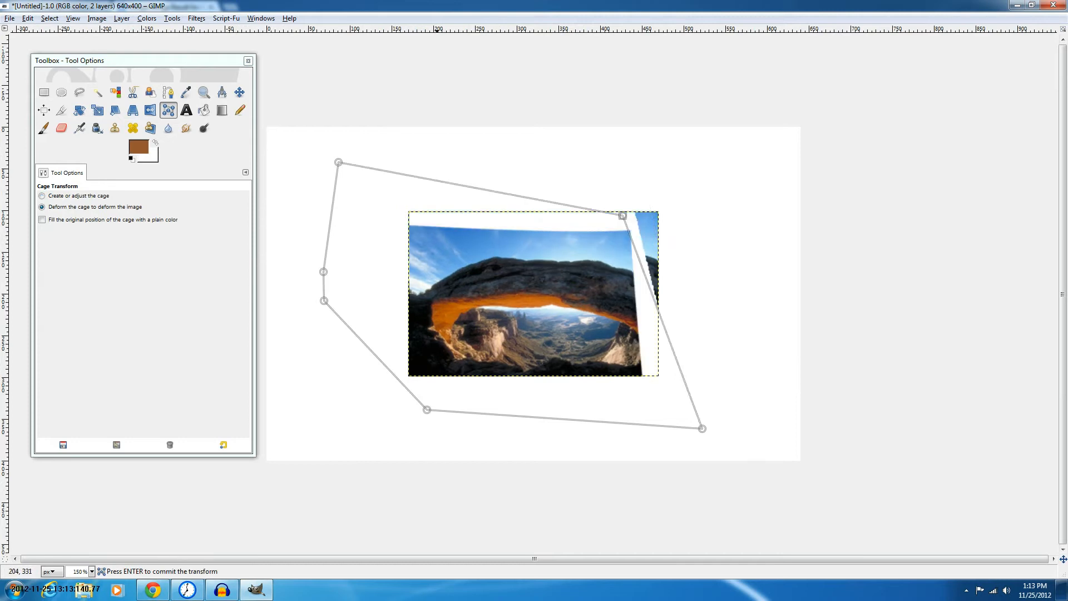
{"action": "left_click_drag", "start_coordinate": [427, 410], "coordinate": [503, 388]}
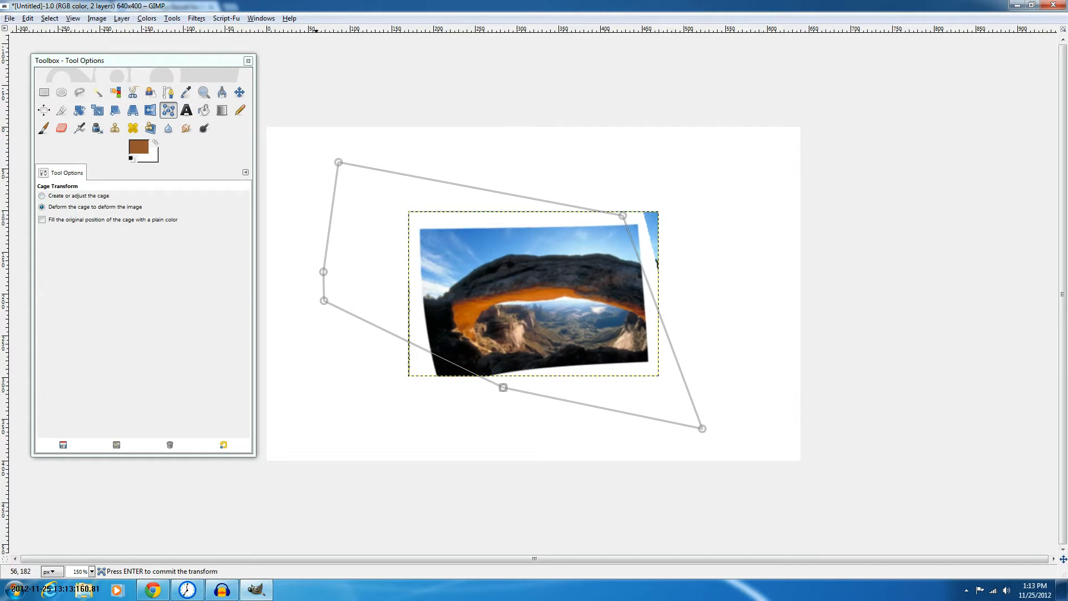
{"action": "left_click_drag", "start_coordinate": [323, 272], "coordinate": [410, 268]}
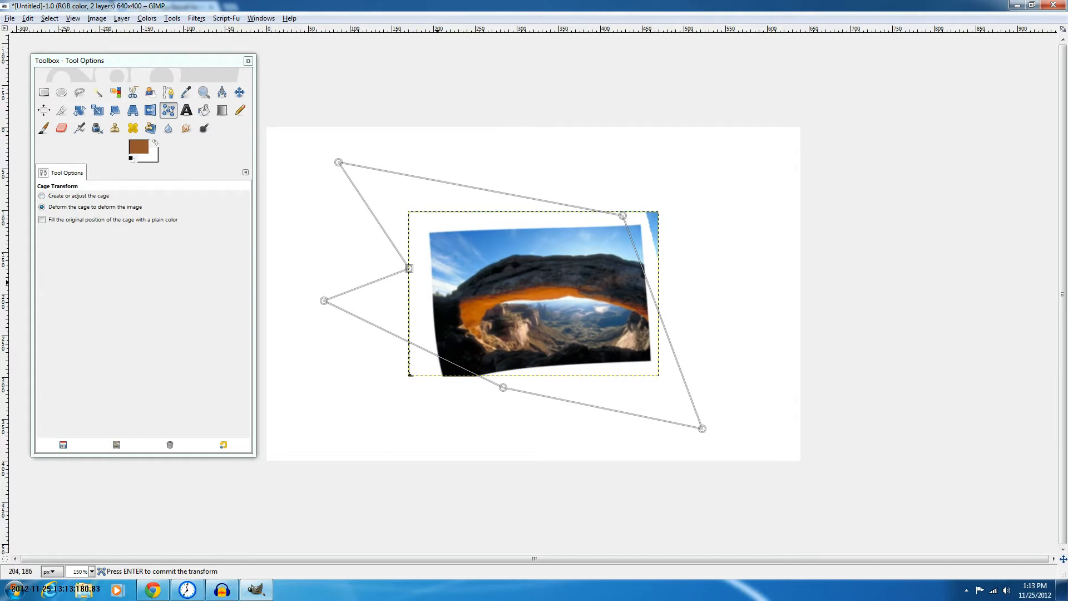
Add the brown text "123 abc" in Sans, size 18 px, on the white canvas above the arch photo
{"action": "left_click", "coordinate": [186, 110]}
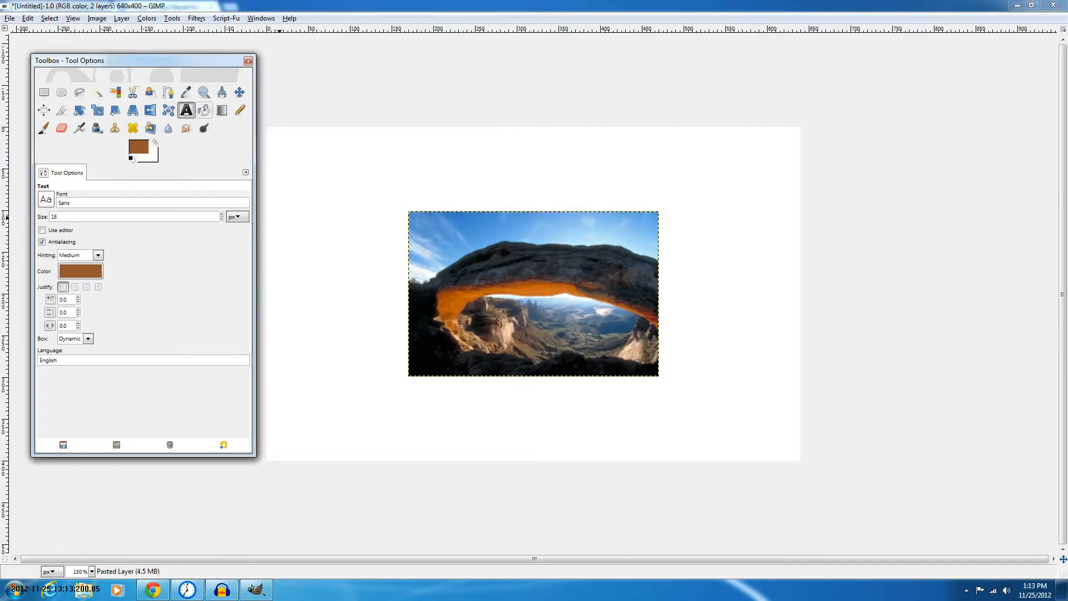
{"action": "left_click", "coordinate": [382, 157]}
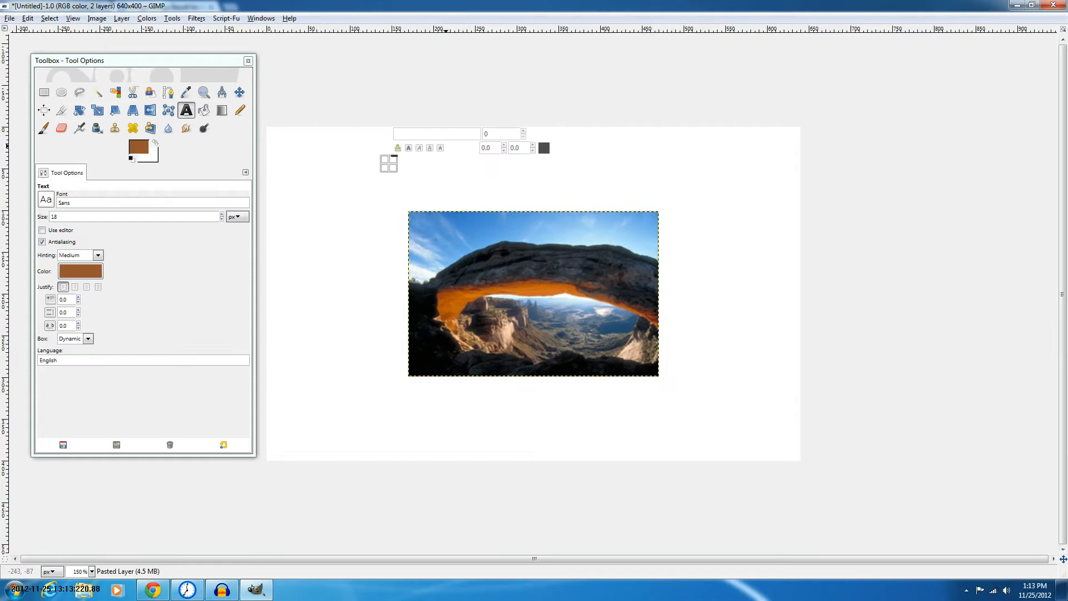
{"action": "type", "text": "1"}
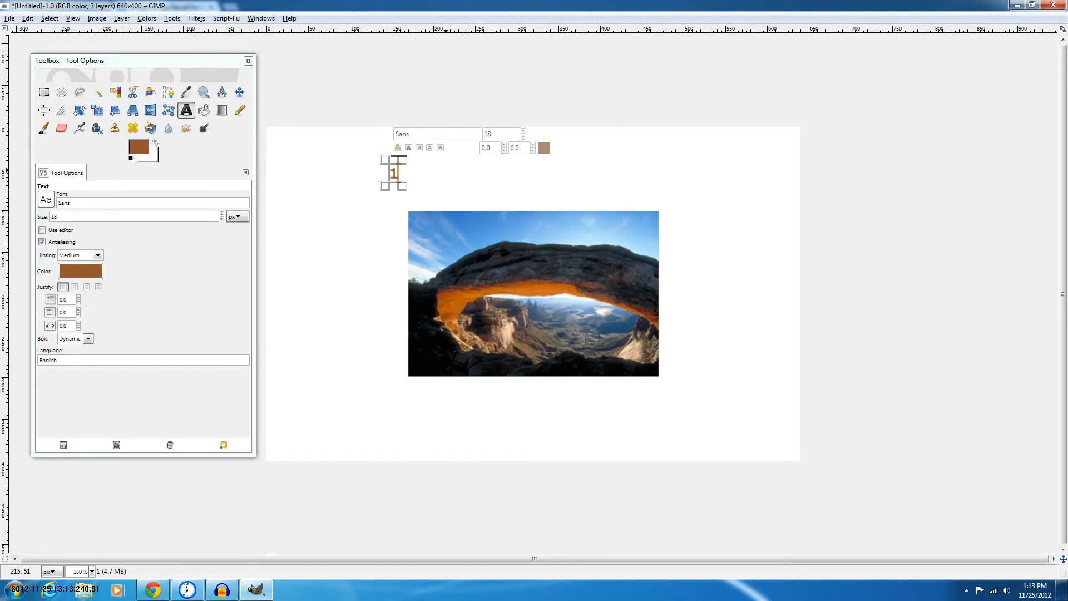
{"action": "type", "text": "23 abc"}
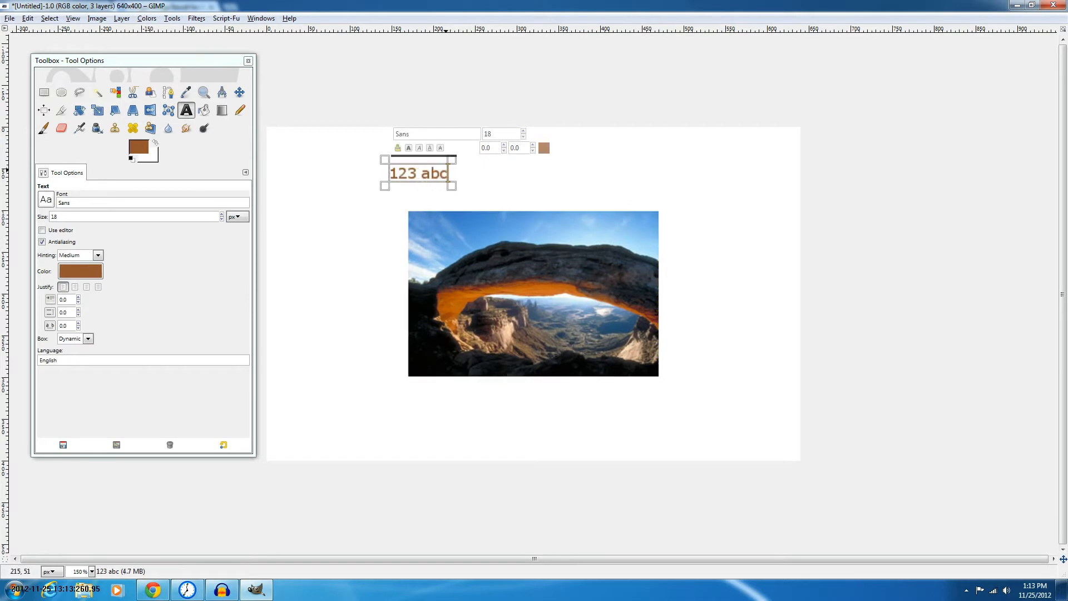
Restyle all of the "123 abc" text in black (000000), Palatino Linotype Bold Italic, size 38 px
{"action": "key", "text": "ctrl+a"}
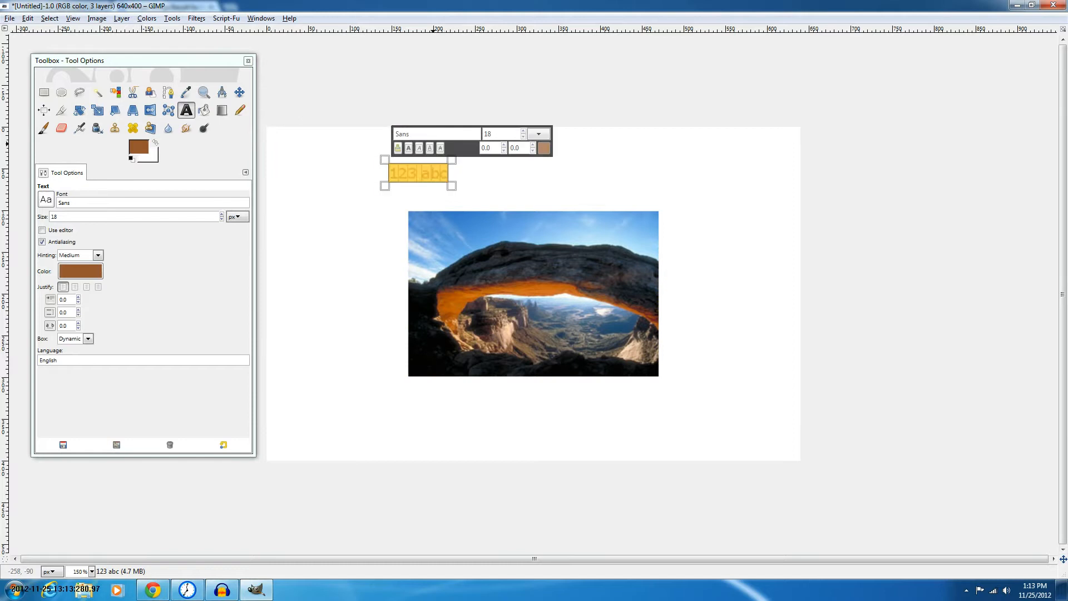
{"action": "left_click", "coordinate": [544, 148]}
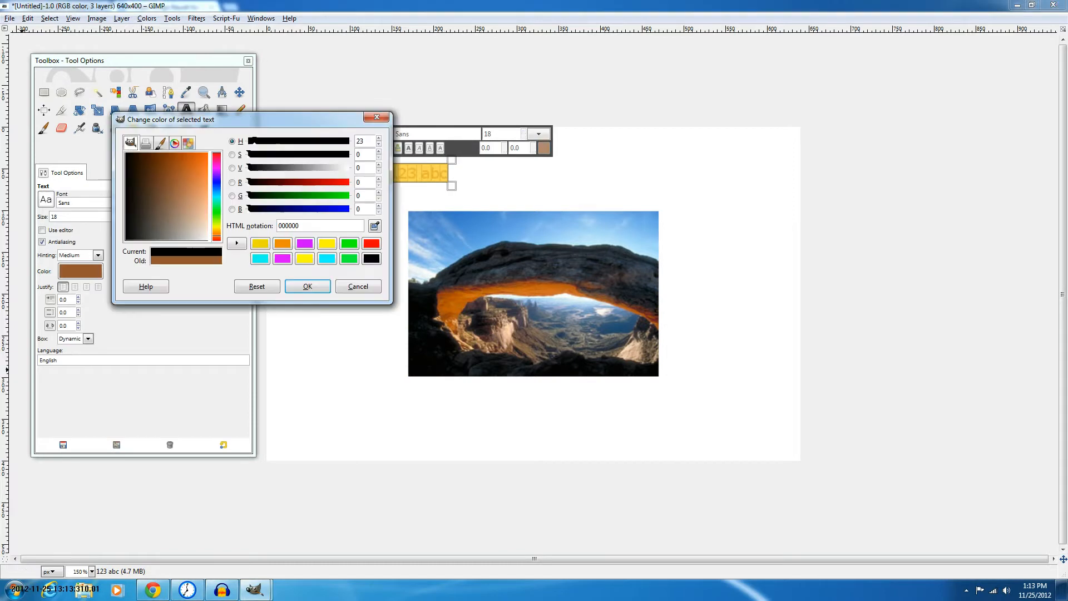
{"action": "left_click", "coordinate": [306, 286]}
{"action": "left_click", "coordinate": [46, 200]}
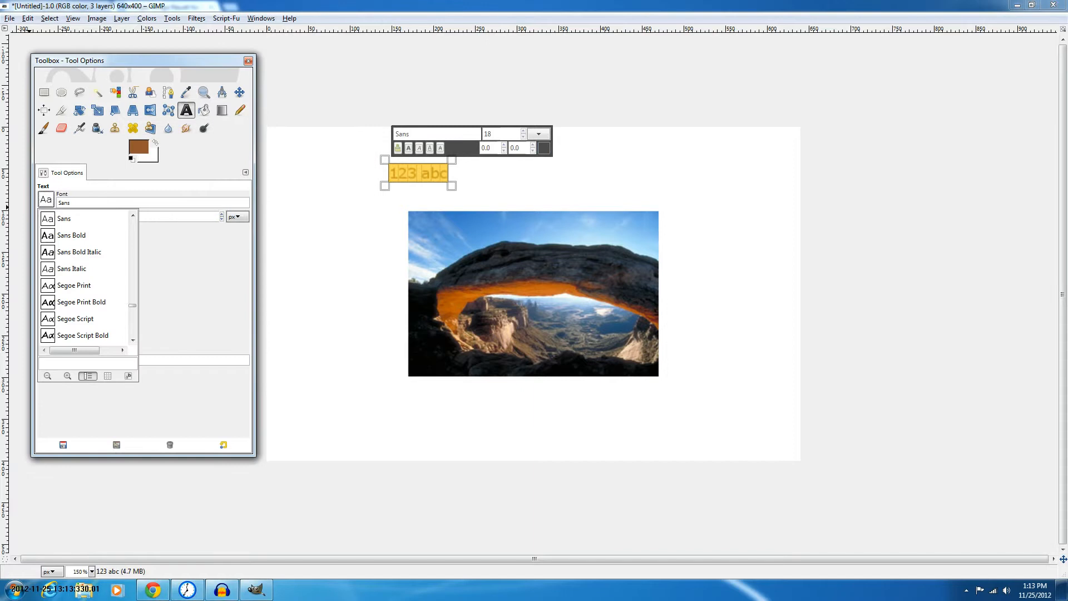
{"action": "scroll", "coordinate": [83, 269], "scroll_direction": "up", "scroll_amount": 5}
{"action": "left_click", "coordinate": [83, 269]}
{"action": "left_click", "coordinate": [221, 214]}
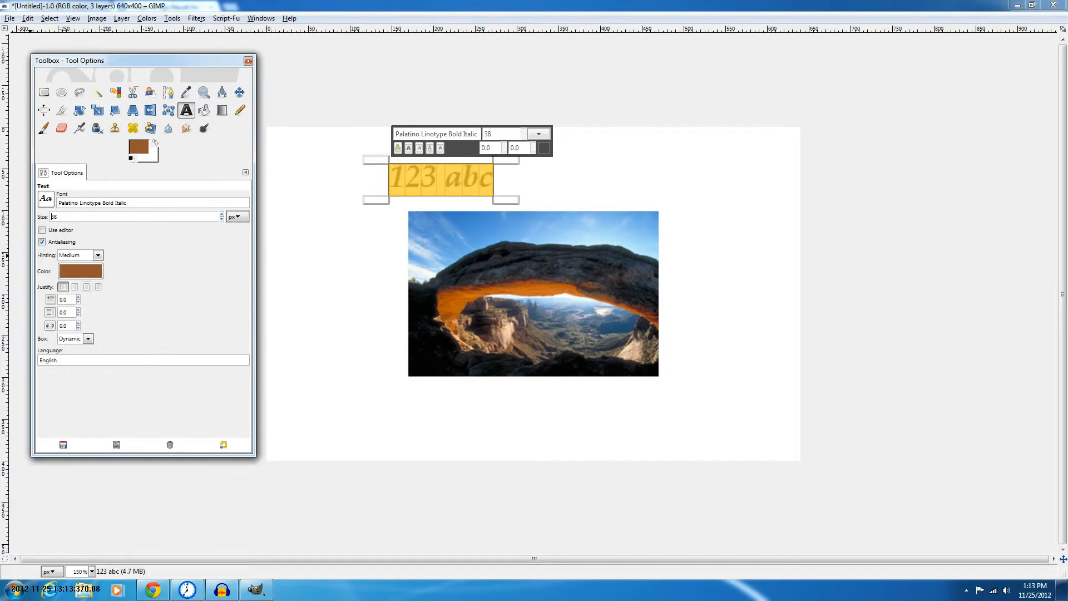
Try another justification, return the text to left-justified, and set line spacing to 5.0 and letter spacing to 10.0
{"action": "left_click", "coordinate": [87, 287]}
{"action": "left_click", "coordinate": [63, 287]}
{"action": "left_click", "coordinate": [78, 309]}
{"action": "left_click", "coordinate": [78, 323]}
{"action": "left_click", "coordinate": [78, 323]}
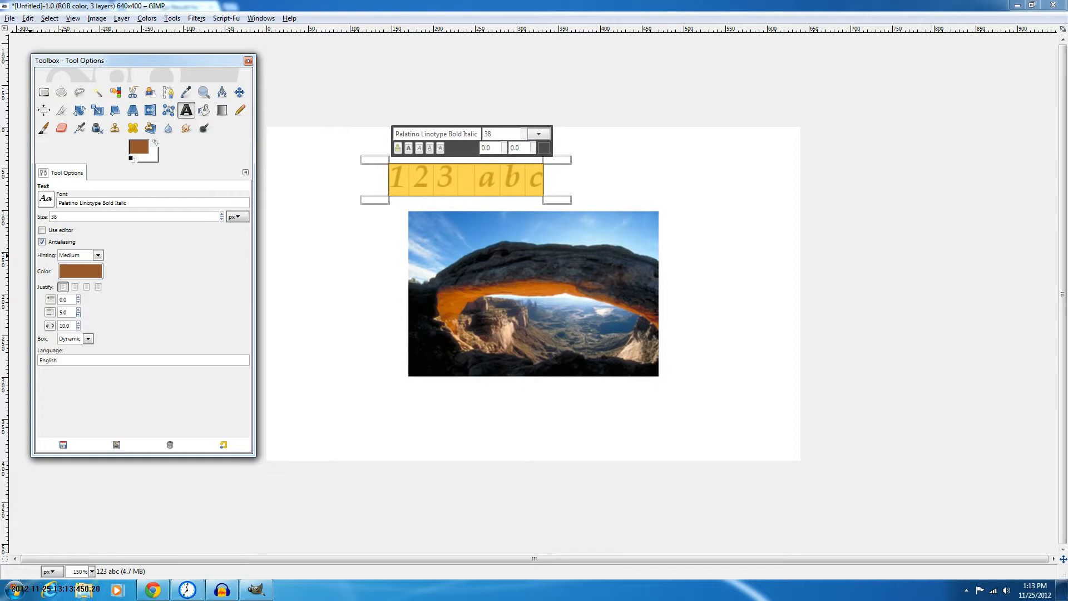
Add two more lines reading "123123" below "123 abc" in the same text box
{"action": "left_click", "coordinate": [533, 179]}
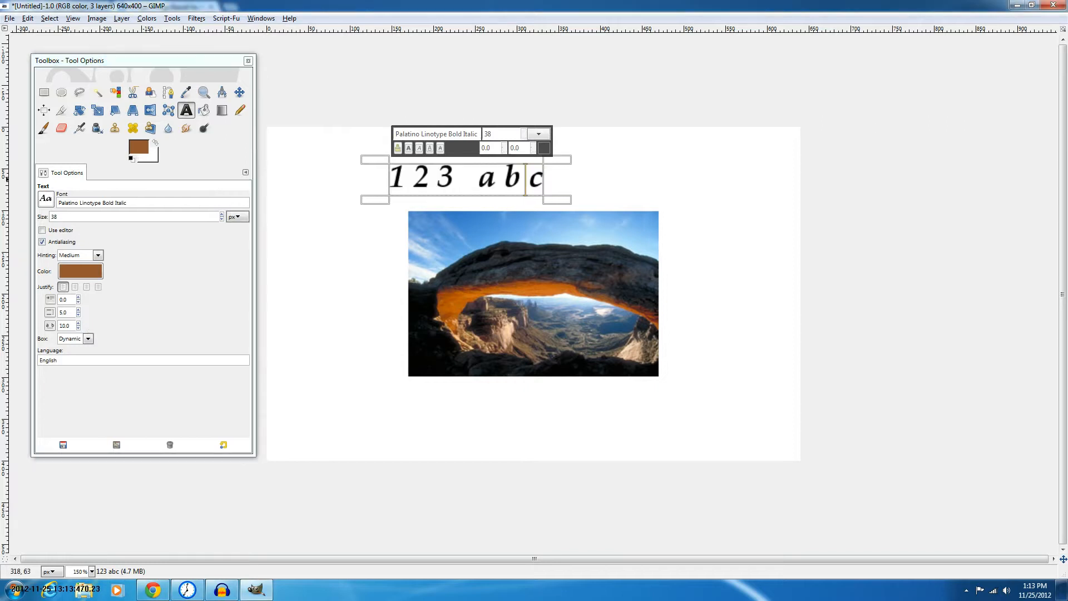
{"action": "left_click", "coordinate": [544, 177]}
{"action": "key", "text": "Return"}
{"action": "type", "text": "123"}
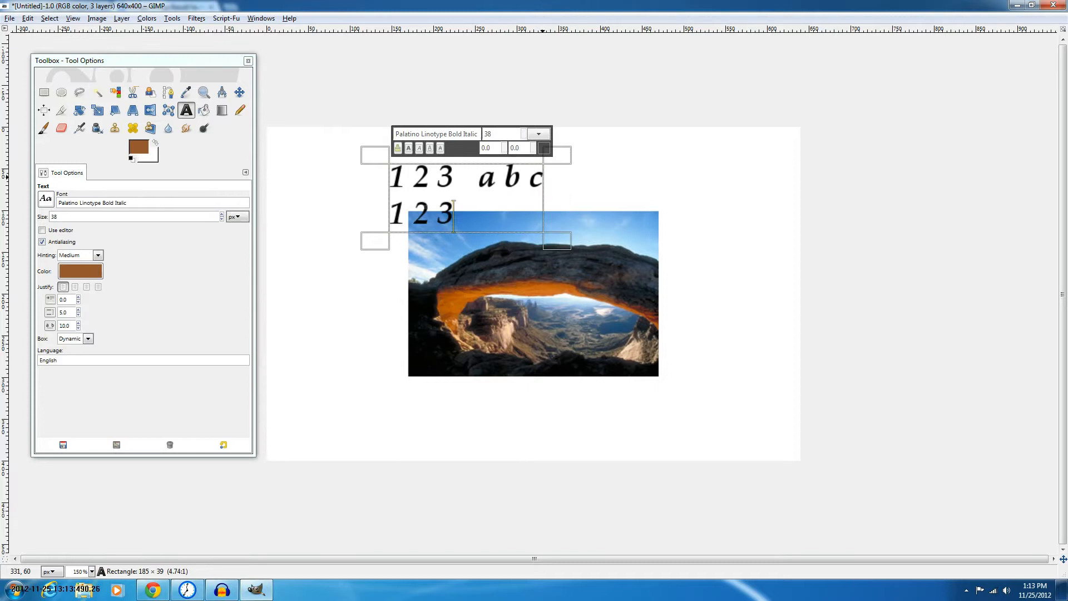
{"action": "type", "text": "123"}
{"action": "key", "text": "Return"}
{"action": "type", "text": "123123"}
{"action": "key", "text": "Return"}
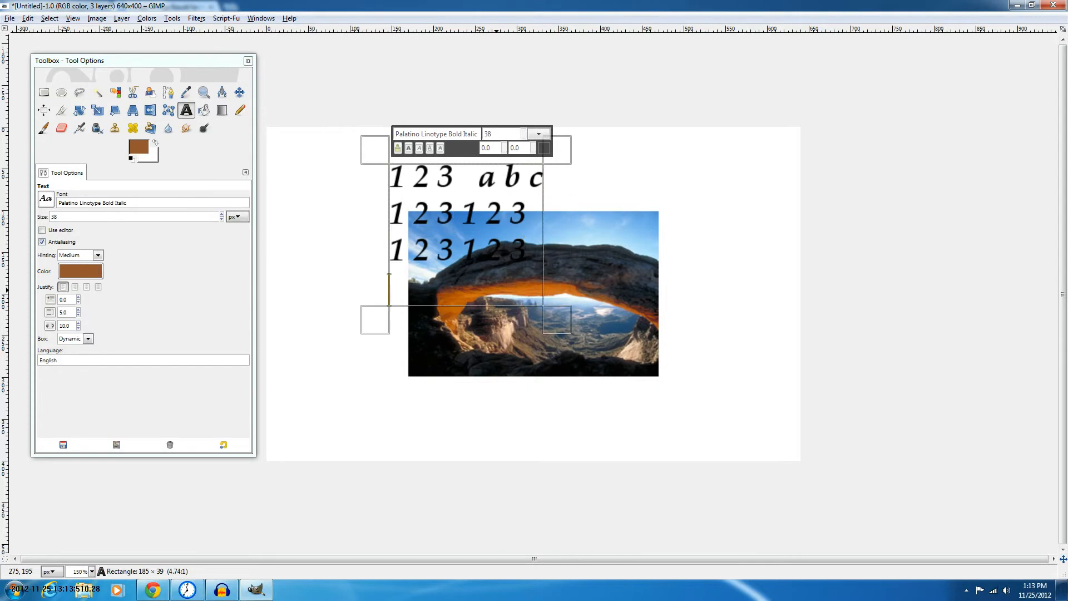
Try a larger indentation on all of the text lines and return it to 0.0
{"action": "key", "text": "ctrl+a"}
{"action": "left_click", "coordinate": [78, 297]}
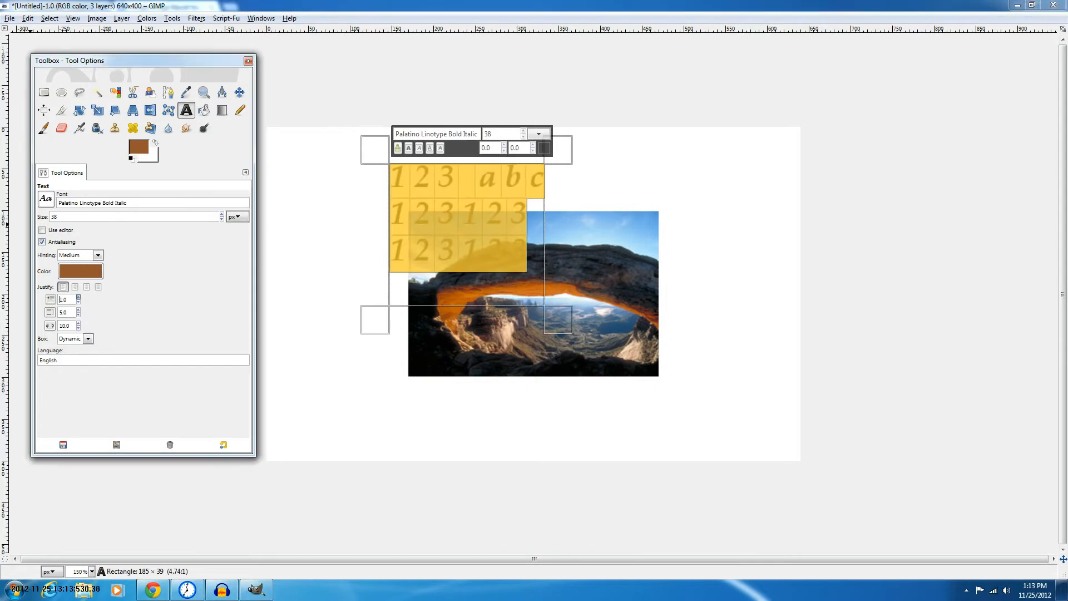
{"action": "left_click", "coordinate": [78, 297]}
{"action": "left_click", "coordinate": [78, 302]}
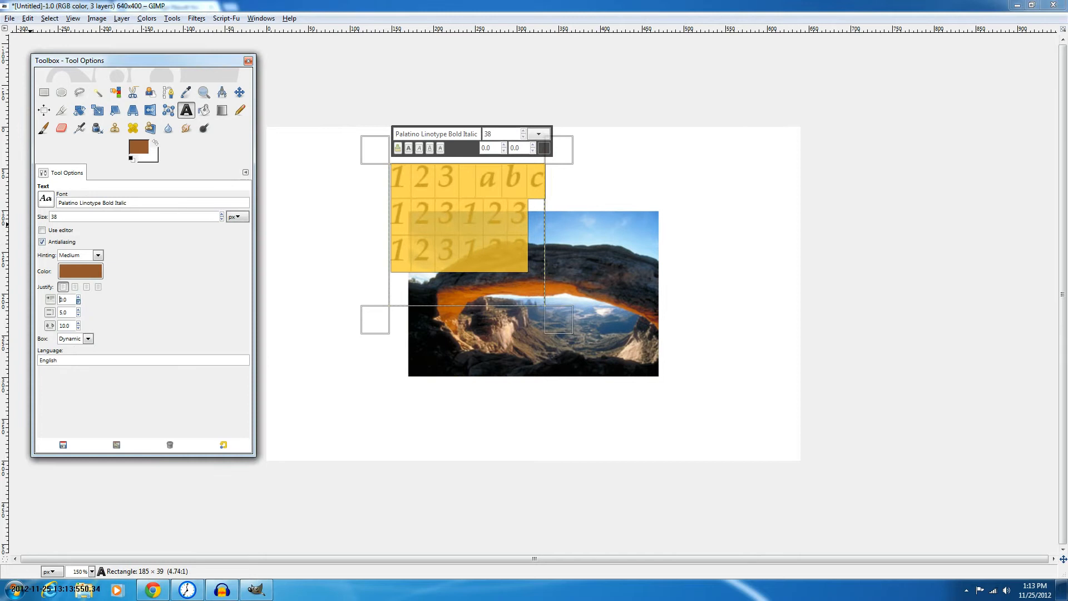
{"action": "left_click", "coordinate": [78, 301]}
Try wider and negative line spacing on the text, including -45.0, and leave it at -29.0
{"action": "left_click", "coordinate": [78, 310]}
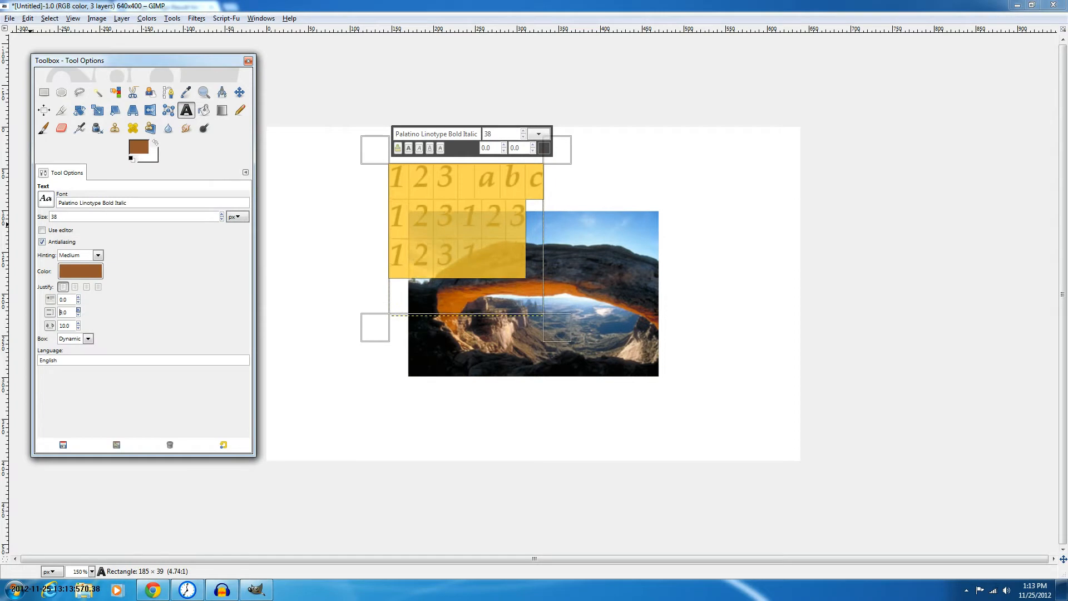
{"action": "left_click", "coordinate": [78, 310]}
{"action": "left_click", "coordinate": [79, 315]}
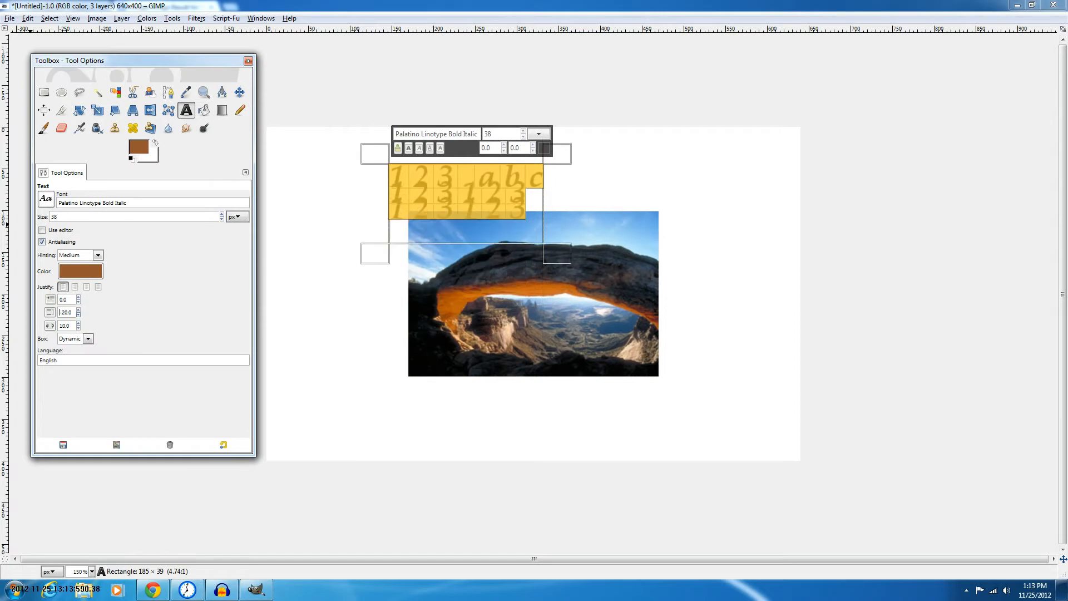
{"action": "left_click", "coordinate": [78, 315]}
{"action": "left_click", "coordinate": [79, 309]}
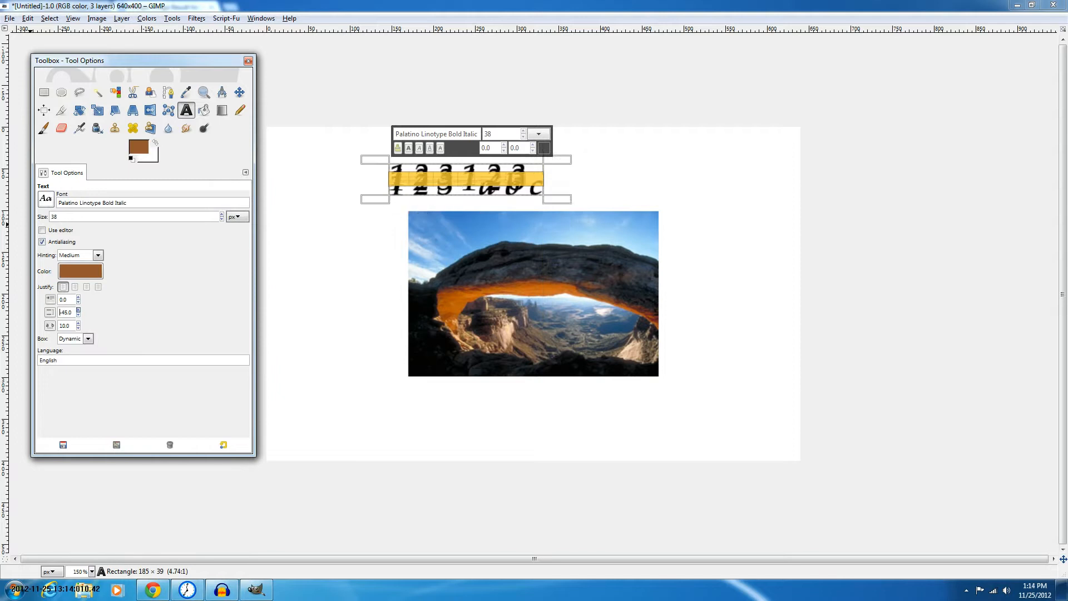
{"action": "left_click", "coordinate": [79, 309]}
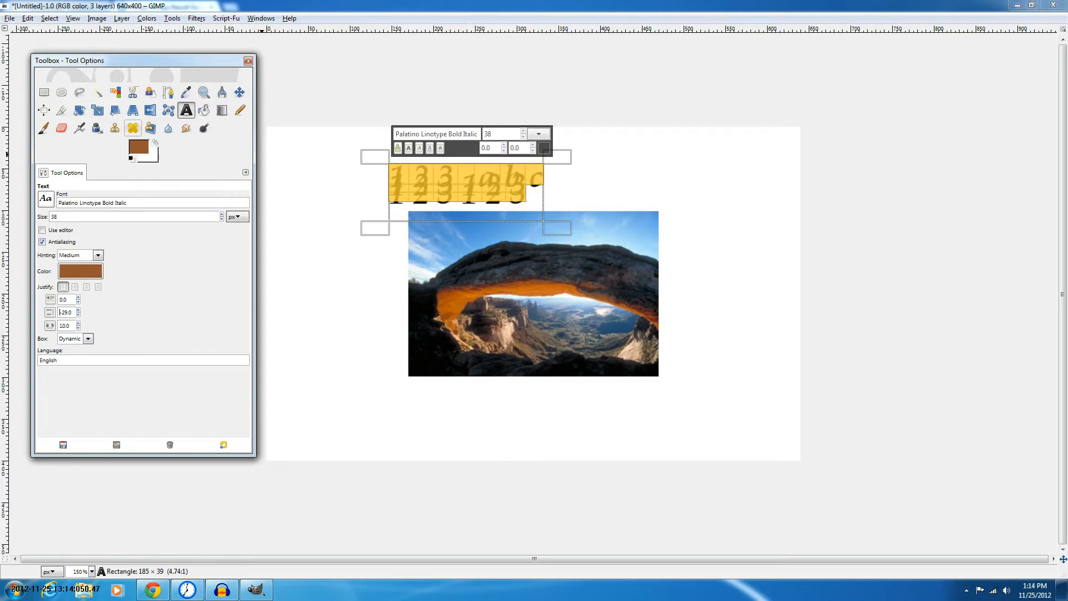
{"action": "left_click", "coordinate": [79, 110]}
{"action": "left_click", "coordinate": [488, 177]}
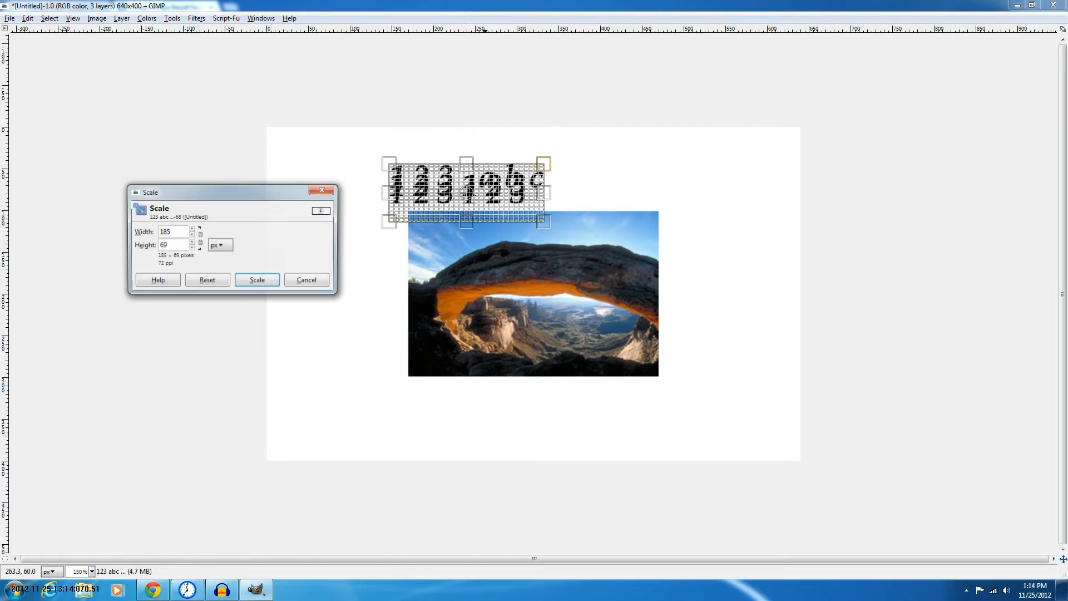
{"action": "left_click", "coordinate": [304, 278]}
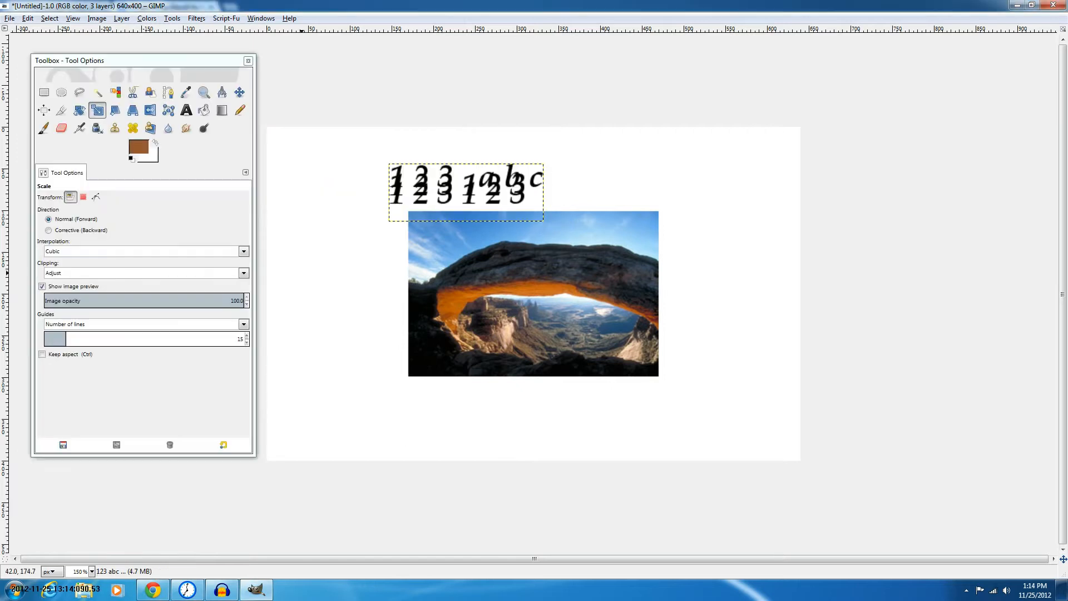
Delete the "123 abc" text layer from the image
{"action": "key", "text": "ctrl+l"}
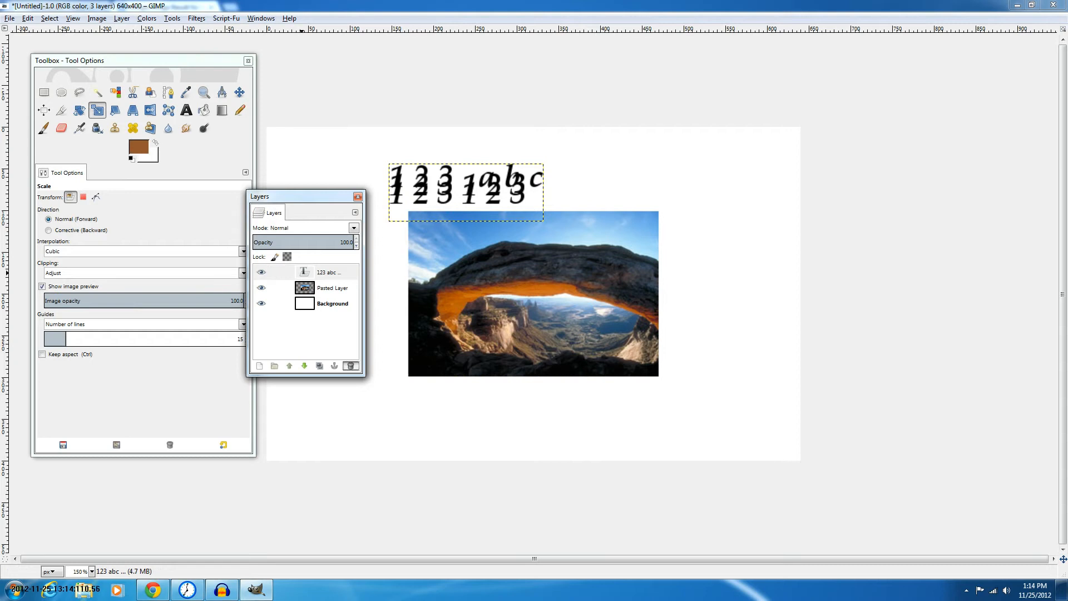
{"action": "left_click", "coordinate": [351, 366]}
Try filling the photo with brown inside a 2:1 rectangular selection of about 338 × 169 px overlapping its upper-left part, using Bucket Fill
{"action": "left_click", "coordinate": [132, 110]}
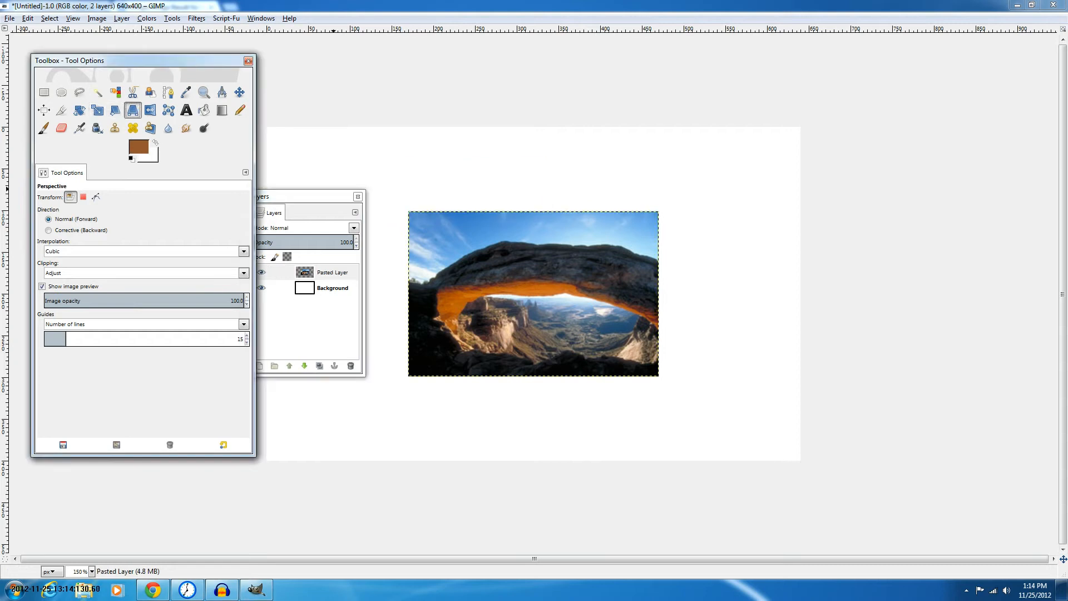
{"action": "key", "text": "shift+b"}
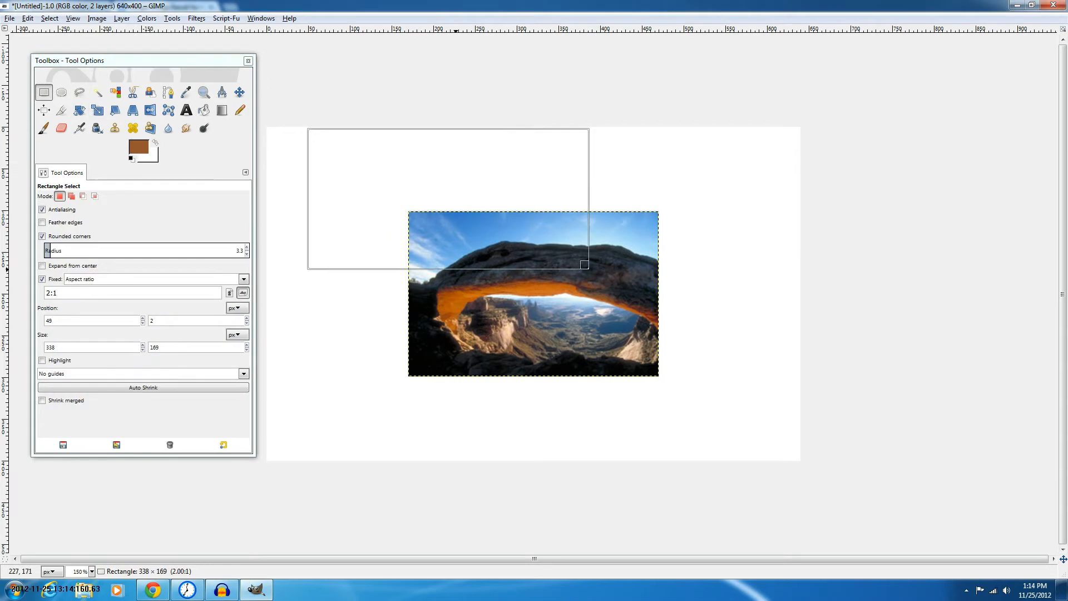
{"action": "key", "text": "shift+g"}
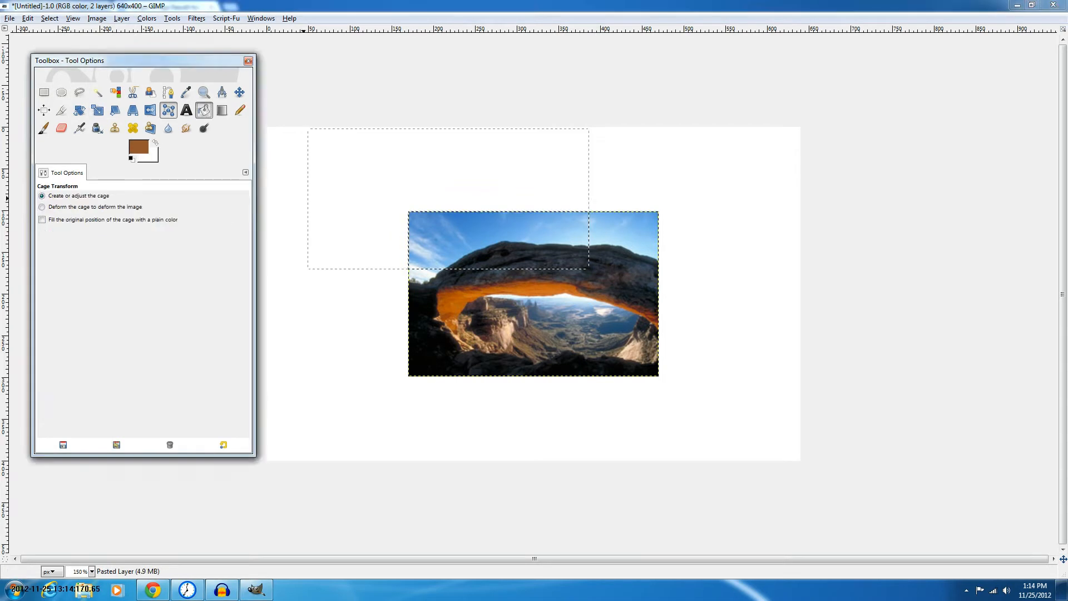
{"action": "key", "text": "shift+b"}
{"action": "left_click", "coordinate": [441, 214]}
{"action": "key", "text": "ctrl"}
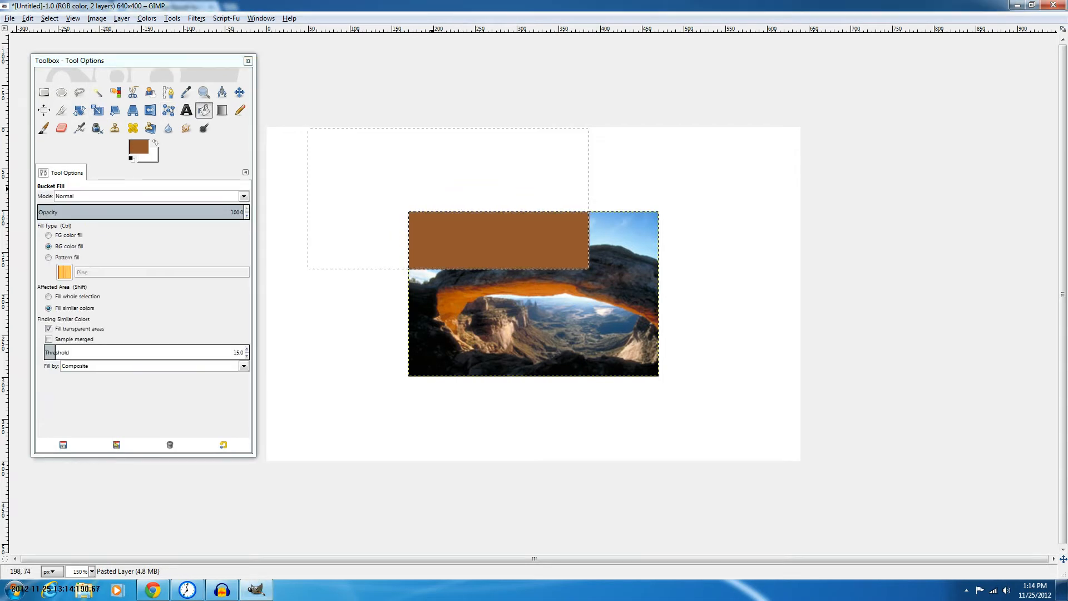
Undo the brown fill on the arch photo
{"action": "key", "text": "shift"}
{"action": "key", "text": "ctrl+shift+a"}
{"action": "key", "text": "ctrl+z"}
{"action": "key", "text": "ctrl+z"}
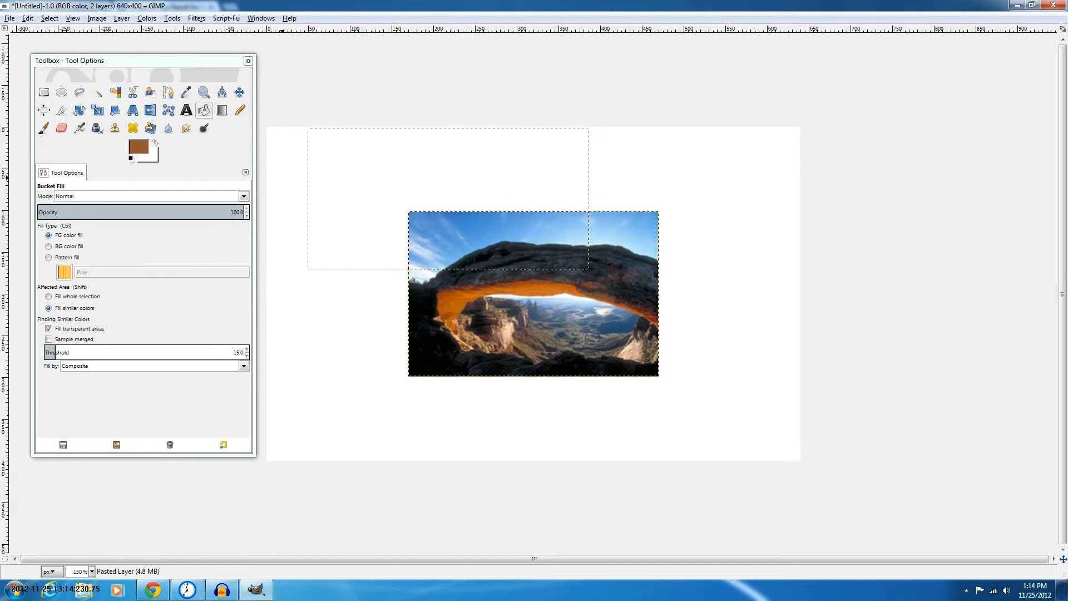
Clear the selection, browse the available gradients for the Blend tool and choose Brushed Aluminium
{"action": "key", "text": "l"}
{"action": "key", "text": "shift+ctrl+a"}
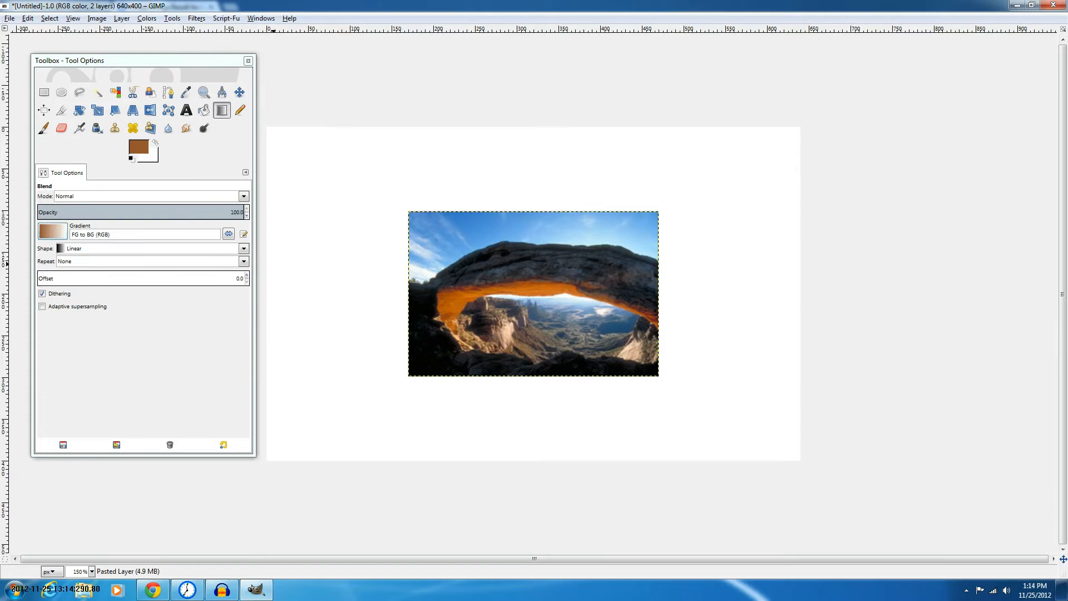
{"action": "left_click", "coordinate": [52, 231]}
{"action": "scroll", "coordinate": [83, 312], "scroll_direction": "down", "scroll_amount": 1}
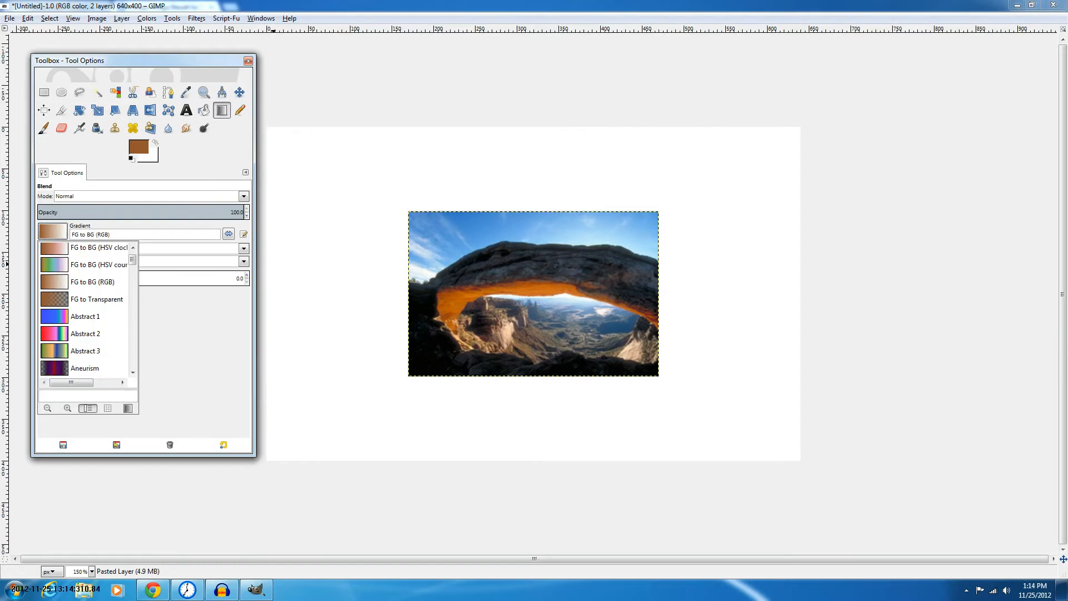
{"action": "scroll", "coordinate": [83, 311], "scroll_direction": "down", "scroll_amount": 4}
{"action": "scroll", "coordinate": [83, 311], "scroll_direction": "up", "scroll_amount": 2}
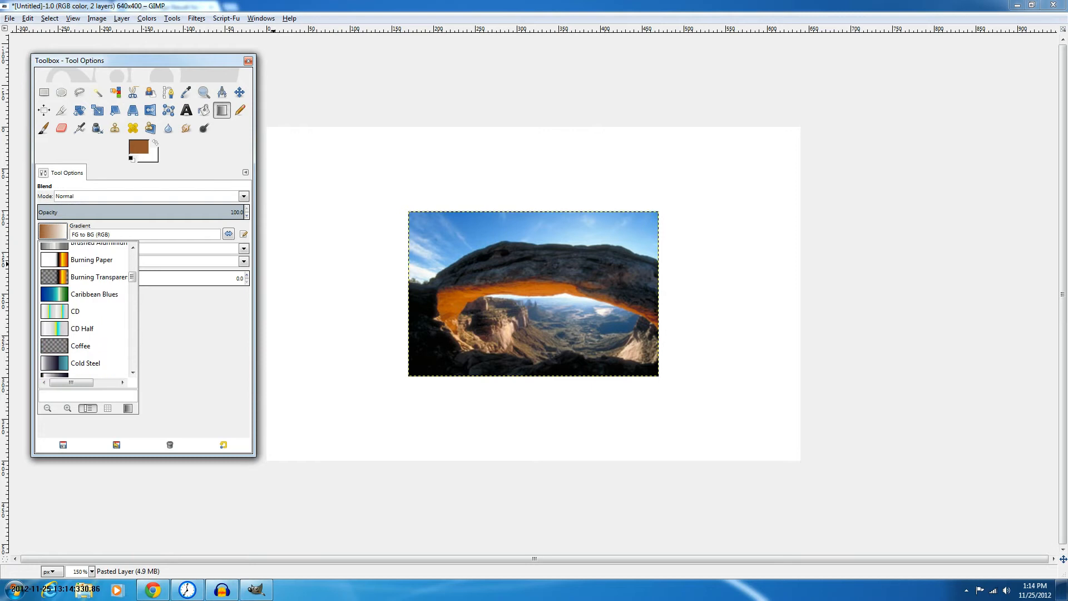
{"action": "scroll", "coordinate": [84, 311], "scroll_direction": "down", "scroll_amount": 5}
{"action": "scroll", "coordinate": [84, 311], "scroll_direction": "down", "scroll_amount": 4}
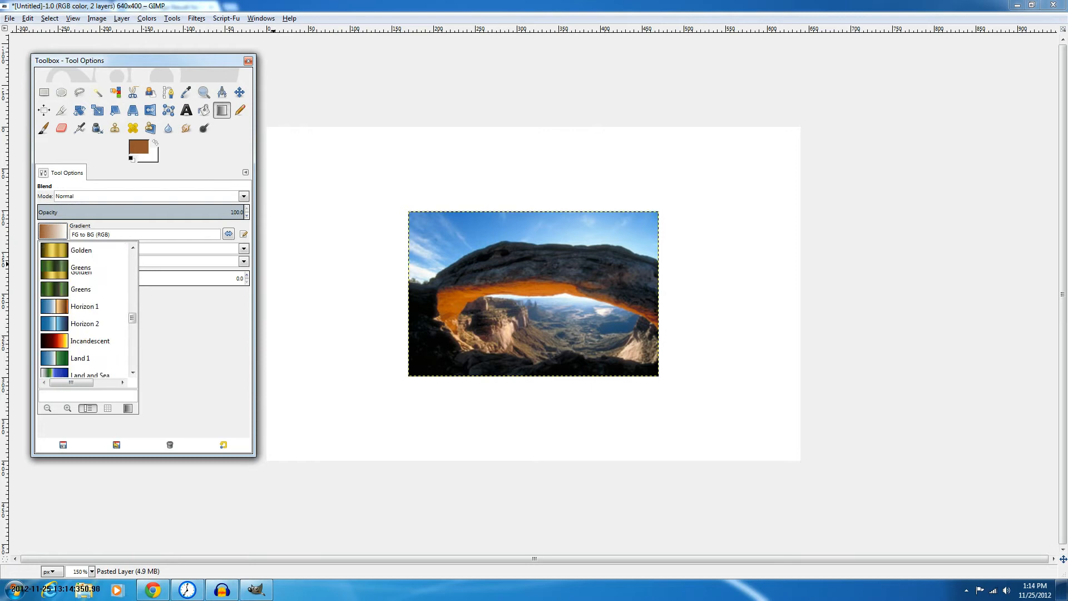
{"action": "scroll", "coordinate": [84, 311], "scroll_direction": "down", "scroll_amount": 3}
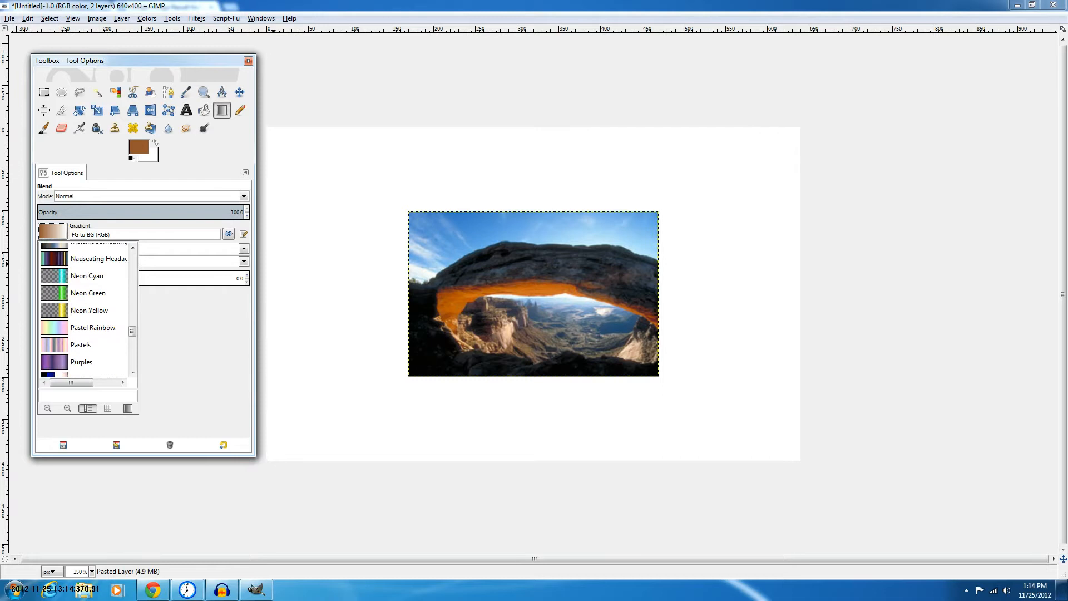
{"action": "scroll", "coordinate": [83, 312], "scroll_direction": "down", "scroll_amount": 5}
{"action": "scroll", "coordinate": [84, 312], "scroll_direction": "down", "scroll_amount": 2}
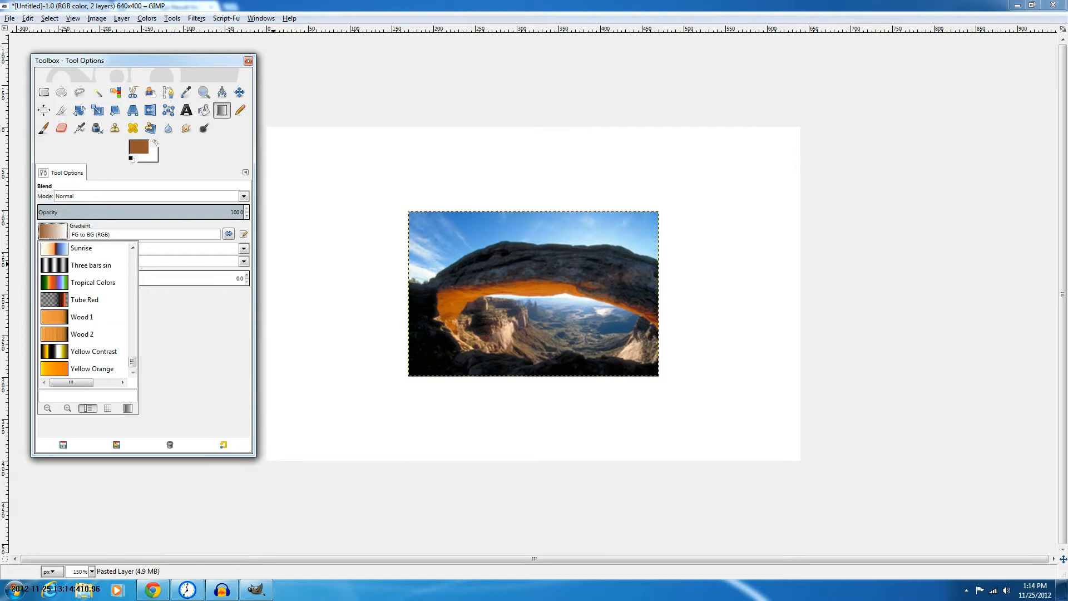
{"action": "scroll", "coordinate": [83, 312], "scroll_direction": "up", "scroll_amount": 8}
{"action": "scroll", "coordinate": [83, 312], "scroll_direction": "up", "scroll_amount": 8}
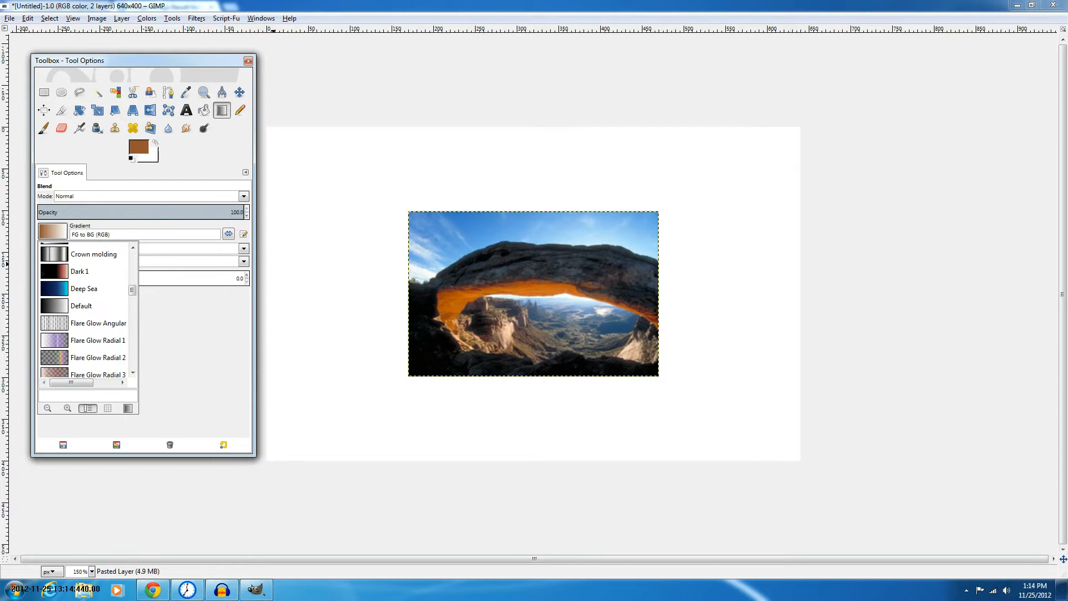
{"action": "scroll", "coordinate": [84, 311], "scroll_direction": "up", "scroll_amount": 3}
{"action": "scroll", "coordinate": [84, 312], "scroll_direction": "up", "scroll_amount": 3}
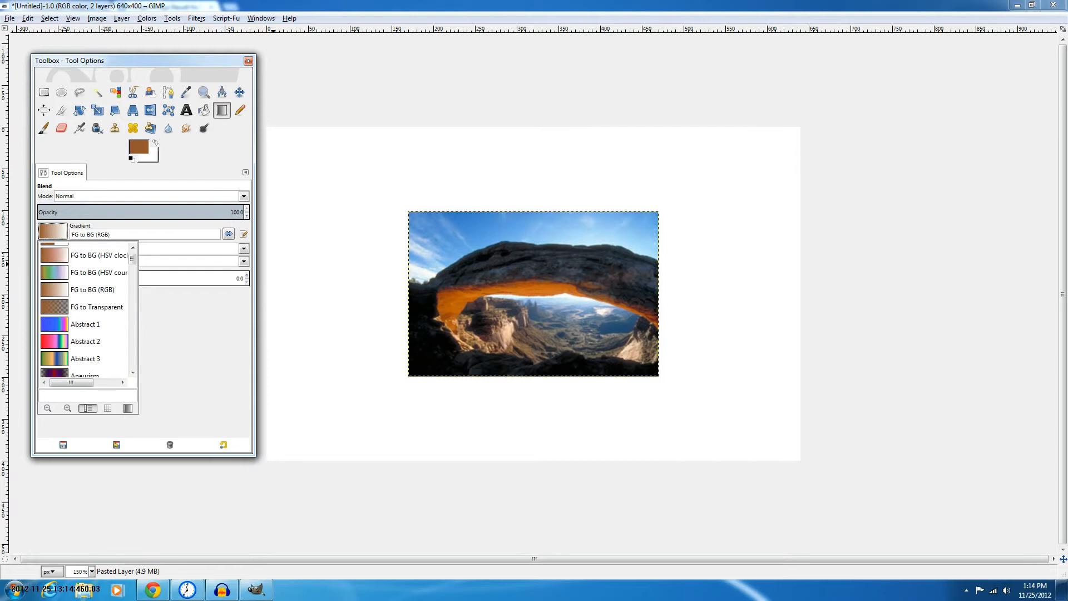
{"action": "scroll", "coordinate": [83, 312], "scroll_direction": "down", "scroll_amount": 3}
{"action": "scroll", "coordinate": [84, 311], "scroll_direction": "down", "scroll_amount": 3}
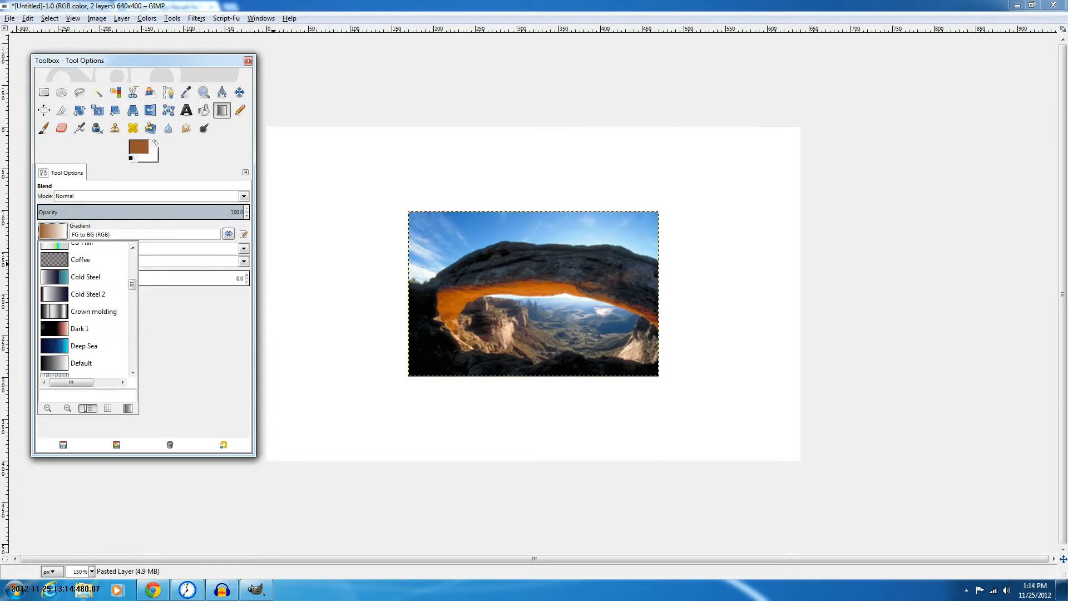
{"action": "scroll", "coordinate": [83, 312], "scroll_direction": "up", "scroll_amount": 3}
{"action": "left_click", "coordinate": [84, 311]}
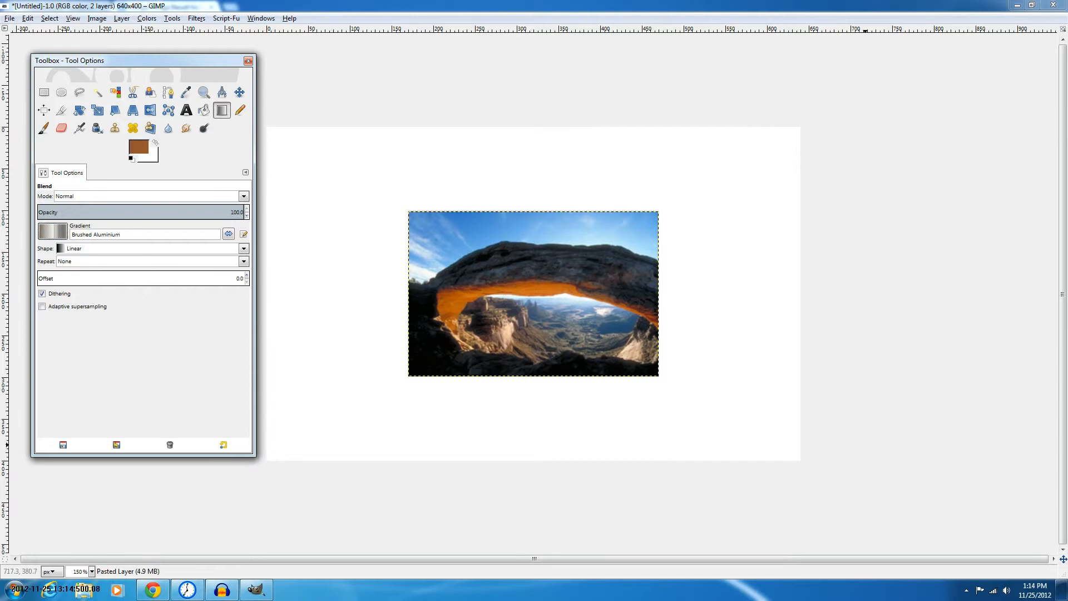
Add a transparent layer above the photo and fill it with a linear Brushed Aluminium gradient running diagonally from lower left to upper right, about 508 × 307 px
{"action": "key", "text": "ctrl+l"}
{"action": "left_click", "coordinate": [895, 460]}
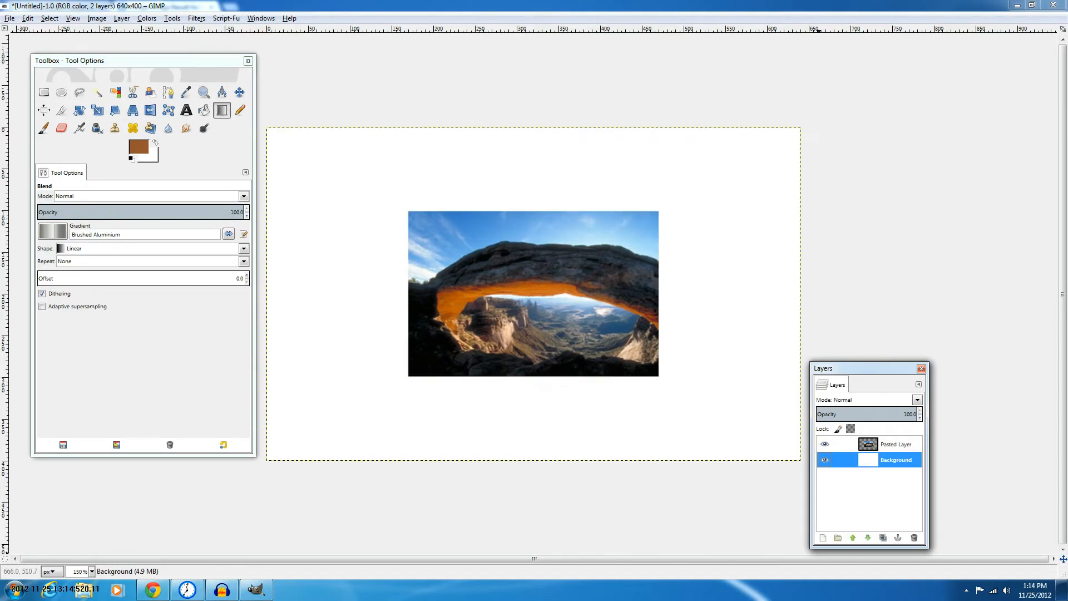
{"action": "left_click", "coordinate": [822, 538]}
{"action": "key", "text": "Return"}
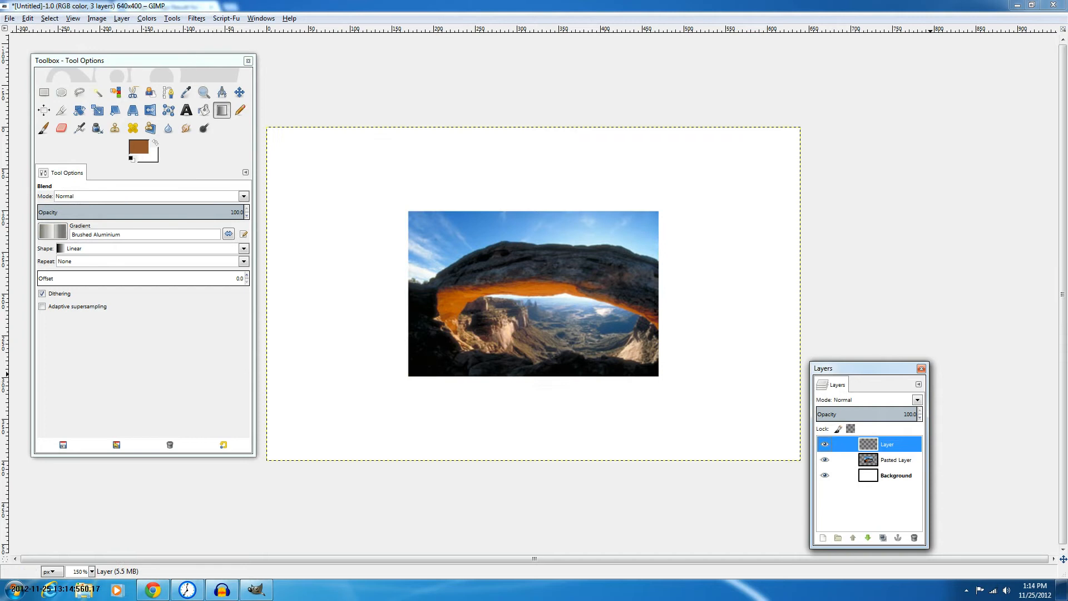
{"action": "left_click_drag", "start_coordinate": [275, 410], "coordinate": [699, 154]}
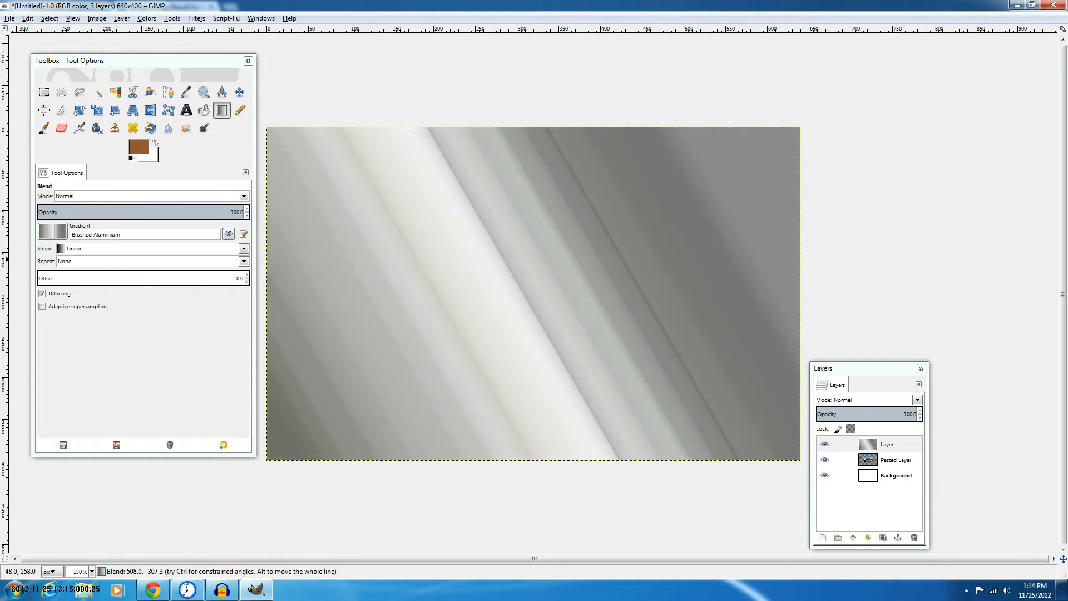
Redraw the linear Brushed Aluminium gradient over the layer three times: diagonally downward, vertically, and as a short diagonal blend
{"action": "left_click_drag", "start_coordinate": [582, 168], "coordinate": [334, 312]}
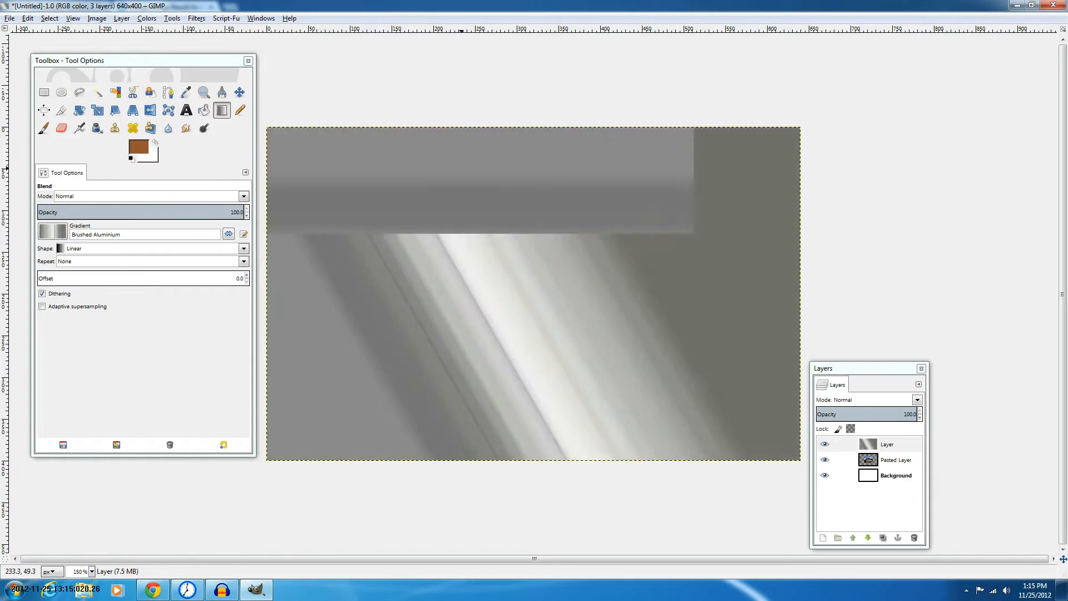
{"action": "left_click_drag", "start_coordinate": [461, 169], "coordinate": [461, 357]}
{"action": "mouse_move", "coordinate": [342, 334]}
{"action": "left_mouse_down"}
{"action": "mouse_move", "coordinate": [390, 283]}
{"action": "mouse_move", "coordinate": [406, 337]}
{"action": "mouse_move", "coordinate": [431, 286]}
{"action": "left_mouse_up"}
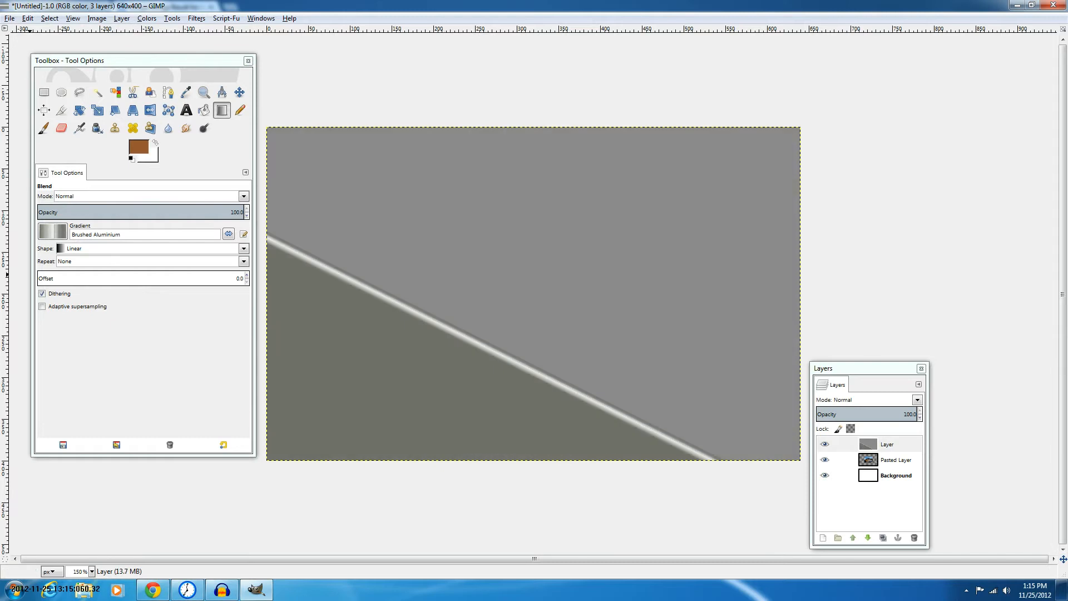
Fill the layer with the Bi-linear gradient shape, once along a long rising diagonal and again along a horizontal line
{"action": "left_click", "coordinate": [149, 248]}
{"action": "left_click", "coordinate": [81, 274]}
{"action": "mouse_move", "coordinate": [316, 289]}
{"action": "left_mouse_down"}
{"action": "mouse_move", "coordinate": [542, 228]}
{"action": "mouse_move", "coordinate": [668, 177]}
{"action": "left_mouse_up"}
{"action": "left_click_drag", "start_coordinate": [472, 285], "coordinate": [490, 284]}
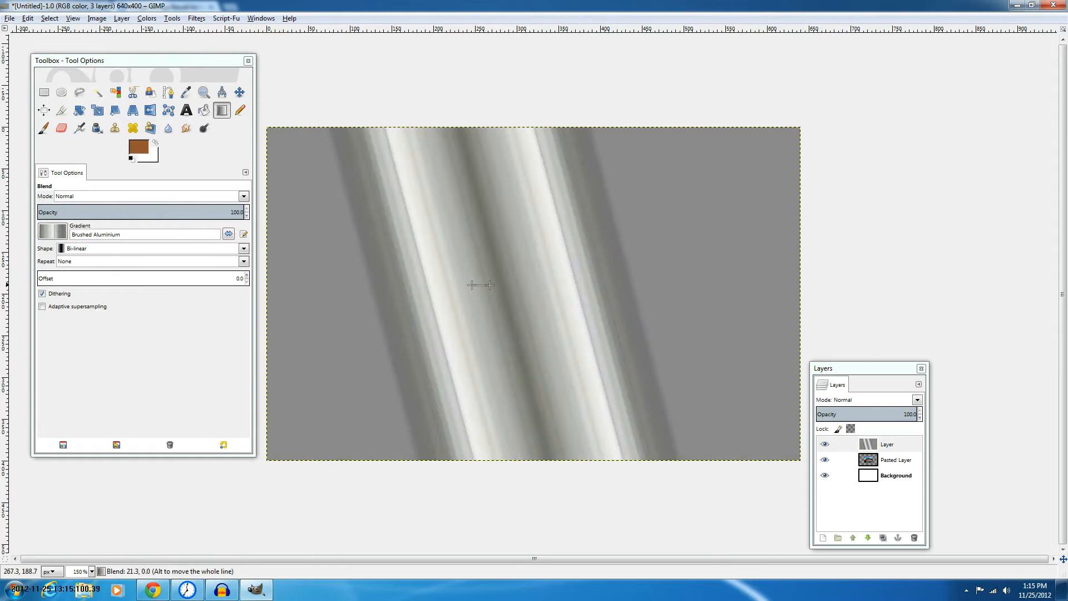
Demonstrate the Radial shape with a gradient of about 170 × 67 px from mid-canvas, followed by a Square gradient in the right half
{"action": "left_click", "coordinate": [151, 249]}
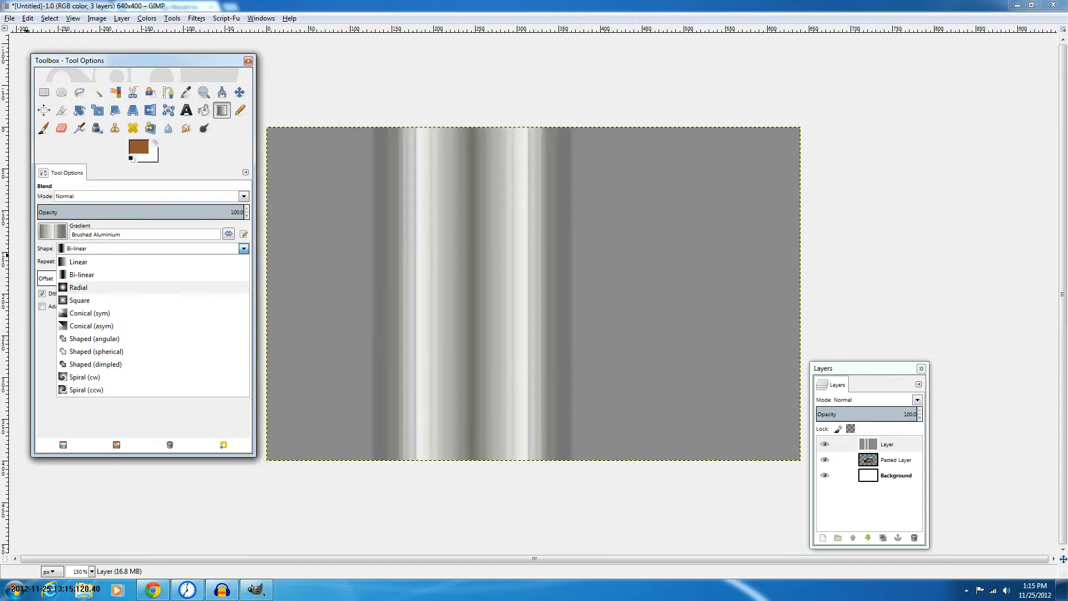
{"action": "left_click", "coordinate": [78, 287]}
{"action": "left_click_drag", "start_coordinate": [512, 281], "coordinate": [657, 224]}
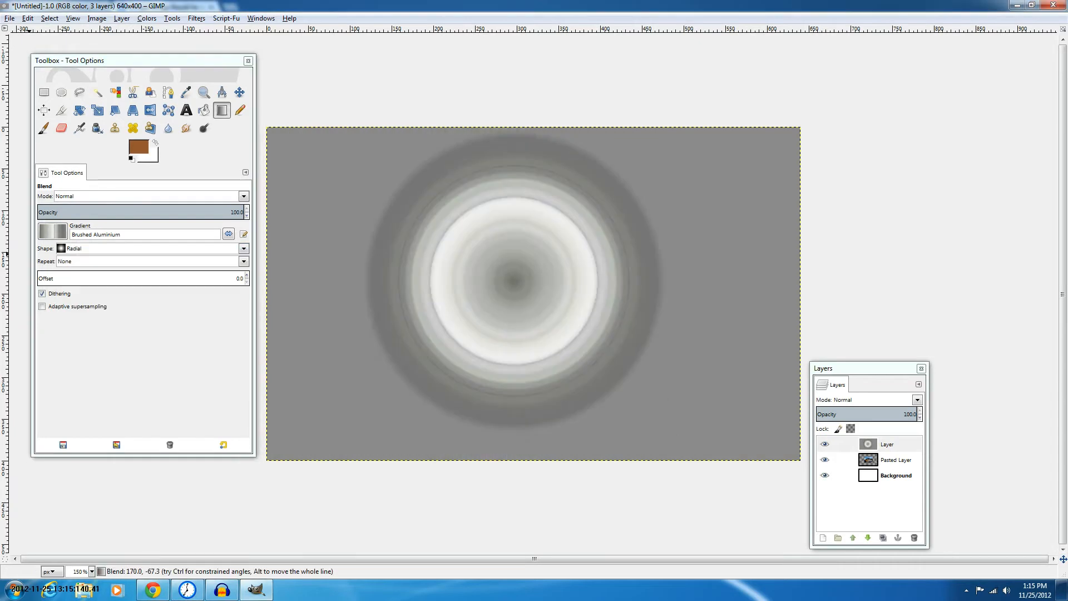
{"action": "left_click", "coordinate": [244, 249]}
{"action": "left_click", "coordinate": [79, 300]}
{"action": "left_click_drag", "start_coordinate": [645, 288], "coordinate": [790, 262]}
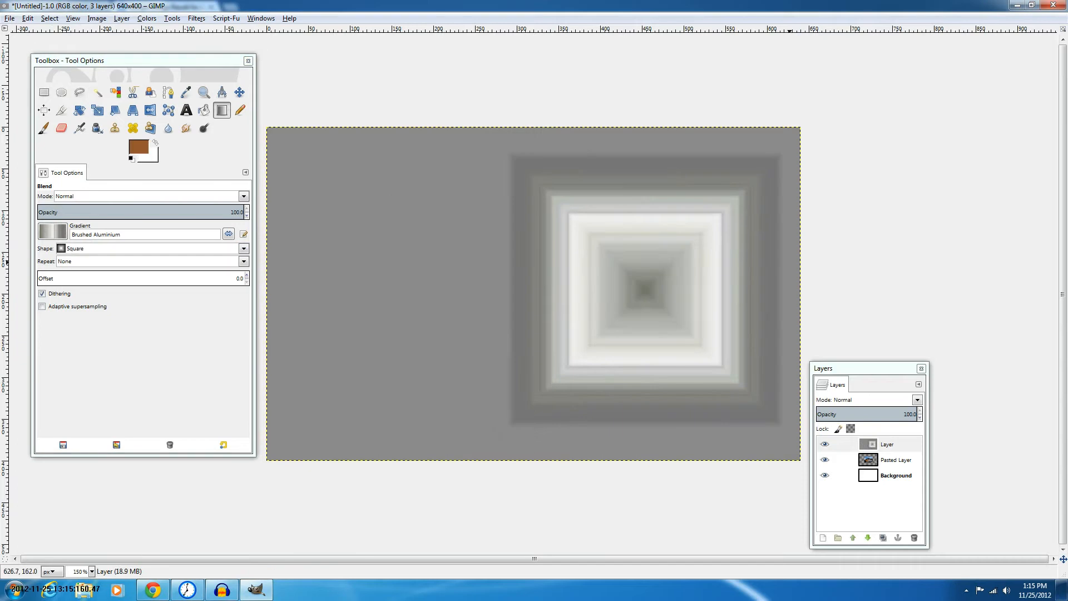
Fill the layer with Conical (sym) gradients from two centres, followed by a Conical (asym) one of about 54 × 58 px
{"action": "left_click", "coordinate": [244, 249]}
{"action": "left_click", "coordinate": [90, 313]}
{"action": "left_click_drag", "start_coordinate": [463, 294], "coordinate": [612, 240]}
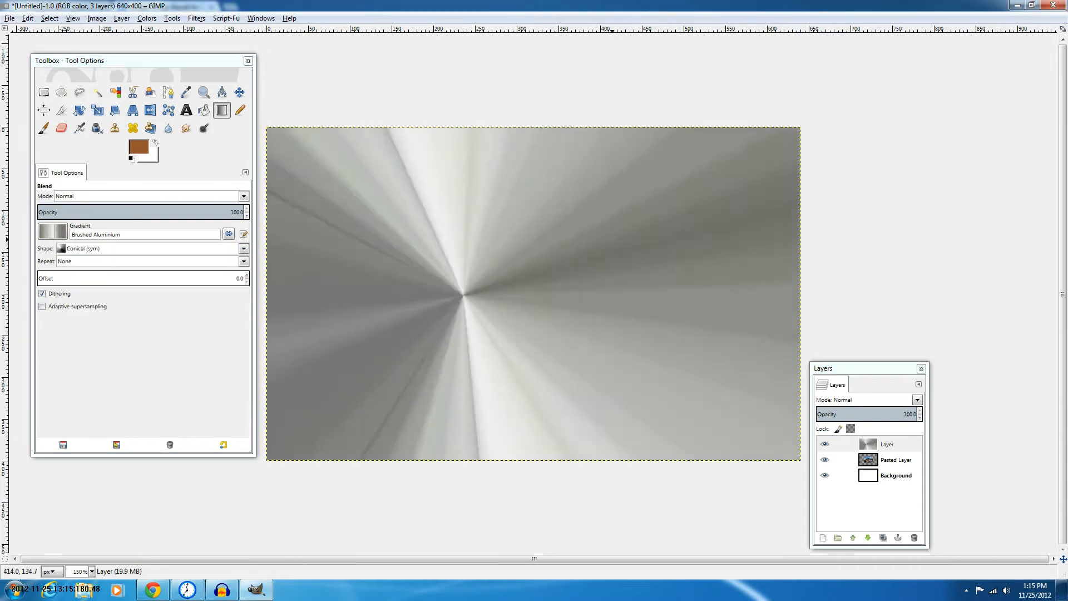
{"action": "left_click_drag", "start_coordinate": [504, 301], "coordinate": [530, 286]}
{"action": "left_click", "coordinate": [244, 249]}
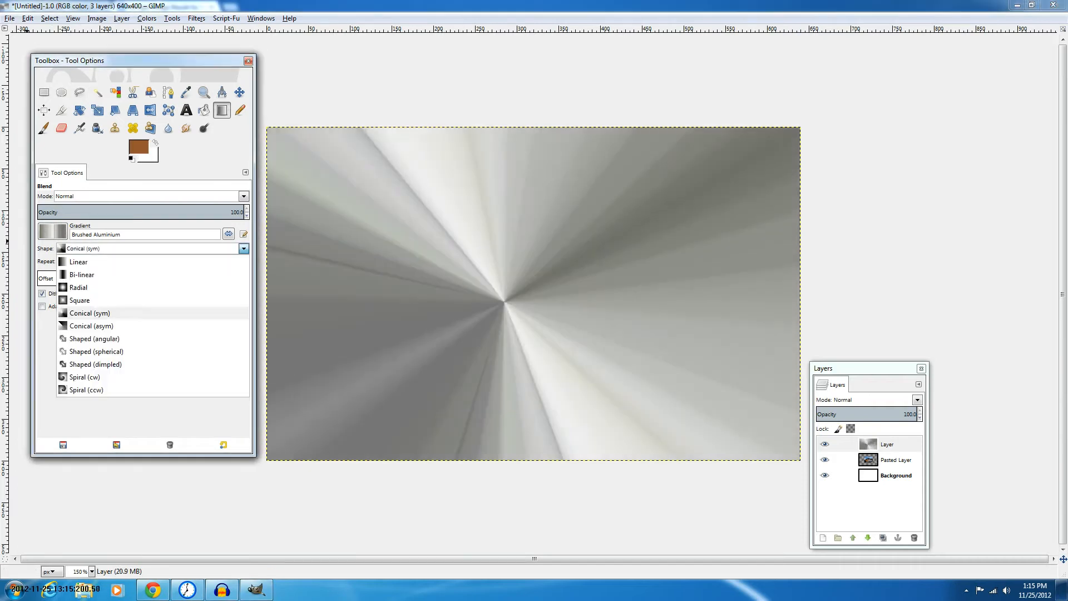
{"action": "left_click", "coordinate": [91, 326]}
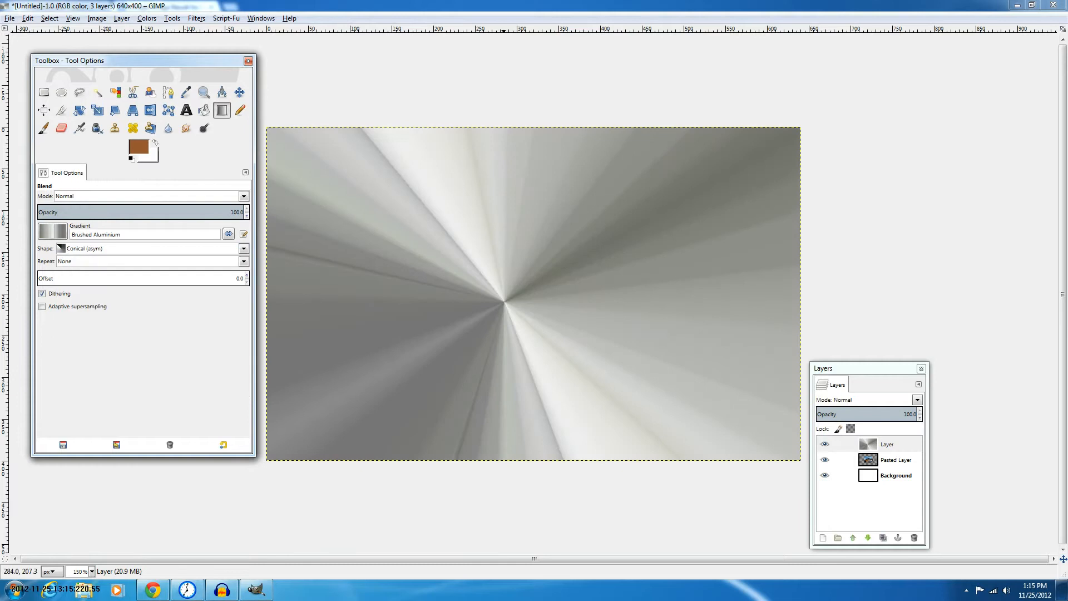
{"action": "left_click_drag", "start_coordinate": [504, 301], "coordinate": [549, 252]}
Fill the layer with a Shaped (spherical) gradient, followed by a Shaped (angular) gradient of about 156 × 89 px
{"action": "left_click", "coordinate": [150, 248]}
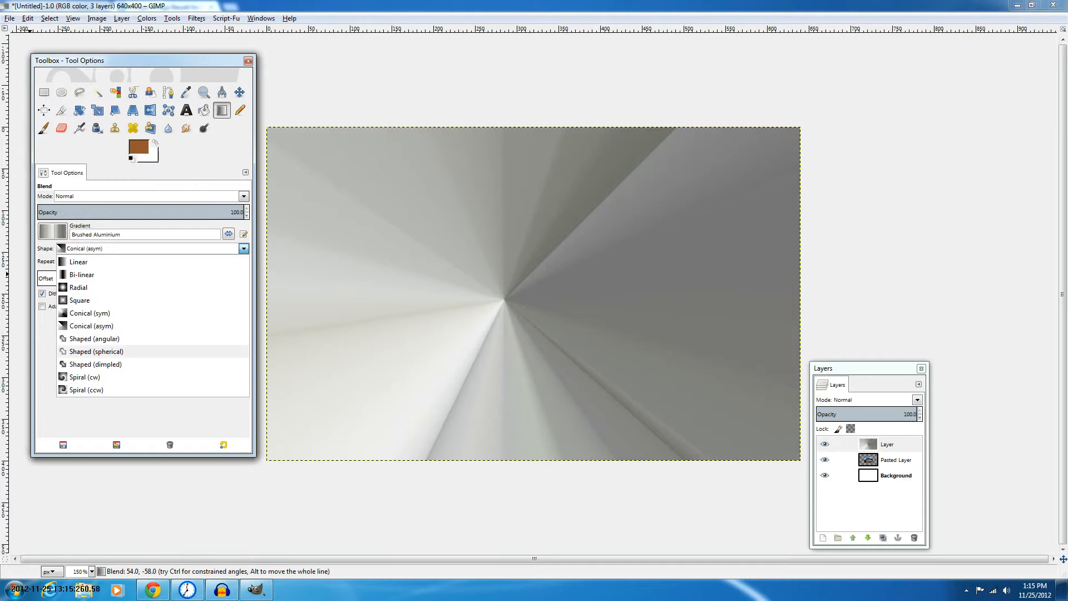
{"action": "left_click", "coordinate": [95, 351]}
{"action": "left_click_drag", "start_coordinate": [478, 289], "coordinate": [510, 240]}
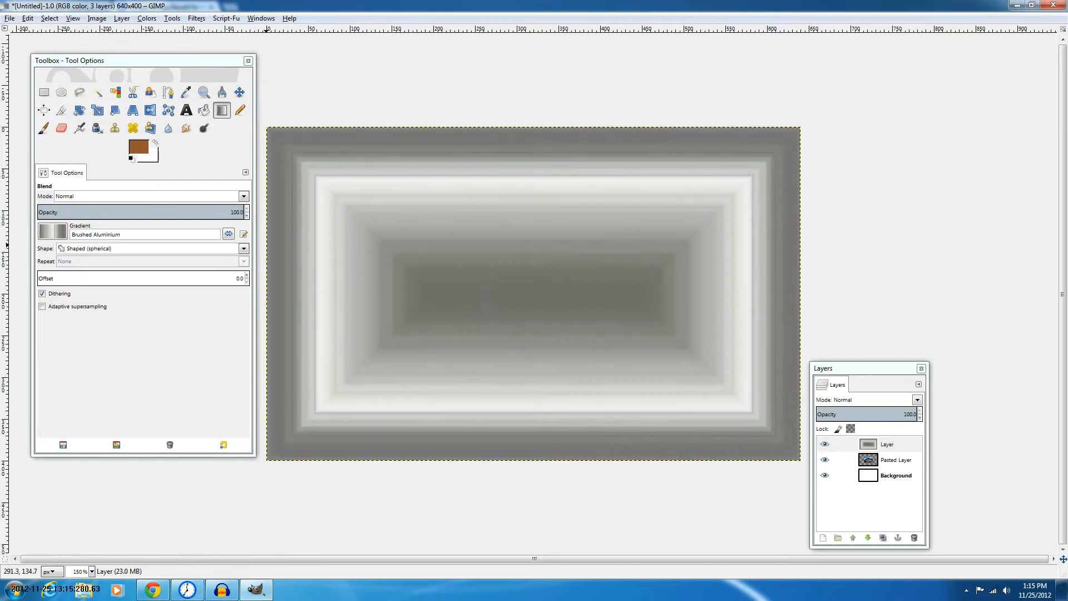
{"action": "left_click", "coordinate": [243, 249]}
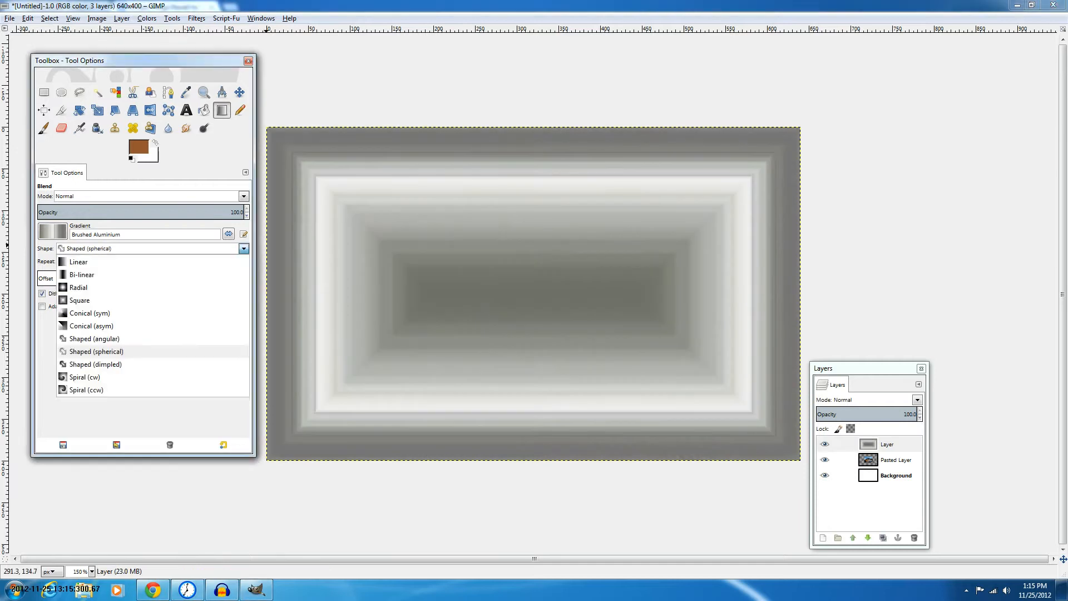
{"action": "left_click", "coordinate": [94, 338]}
{"action": "left_click_drag", "start_coordinate": [534, 295], "coordinate": [586, 254]}
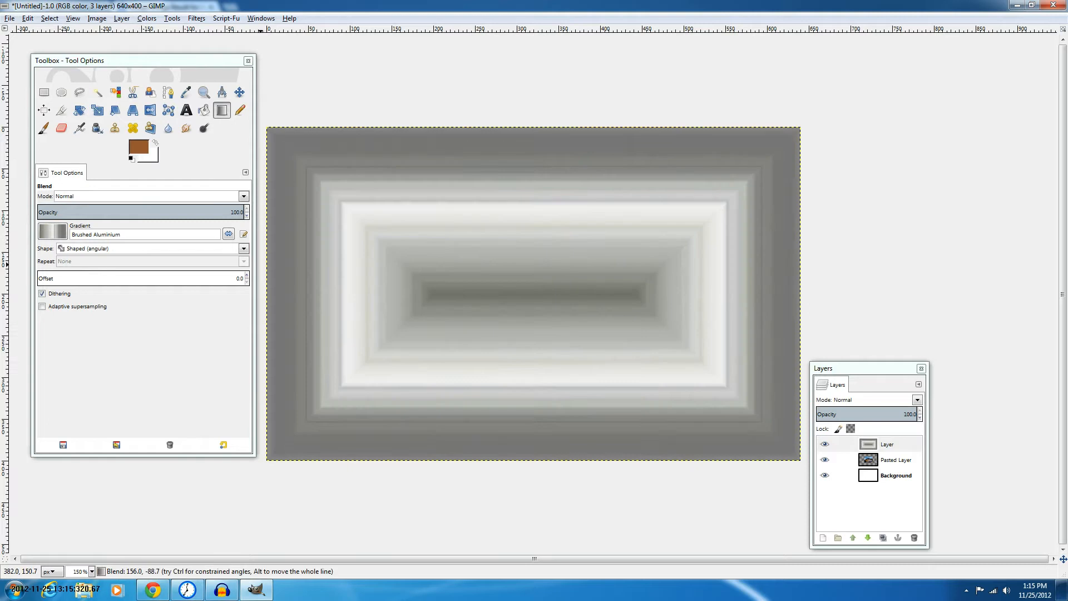
Fill the layer with a Spiral (cw) gradient of about 112 × 143 px, followed by a Spiral (ccw) one from left of centre
{"action": "left_click", "coordinate": [244, 248]}
{"action": "left_click", "coordinate": [84, 377]}
{"action": "left_click_drag", "start_coordinate": [509, 346], "coordinate": [603, 226]}
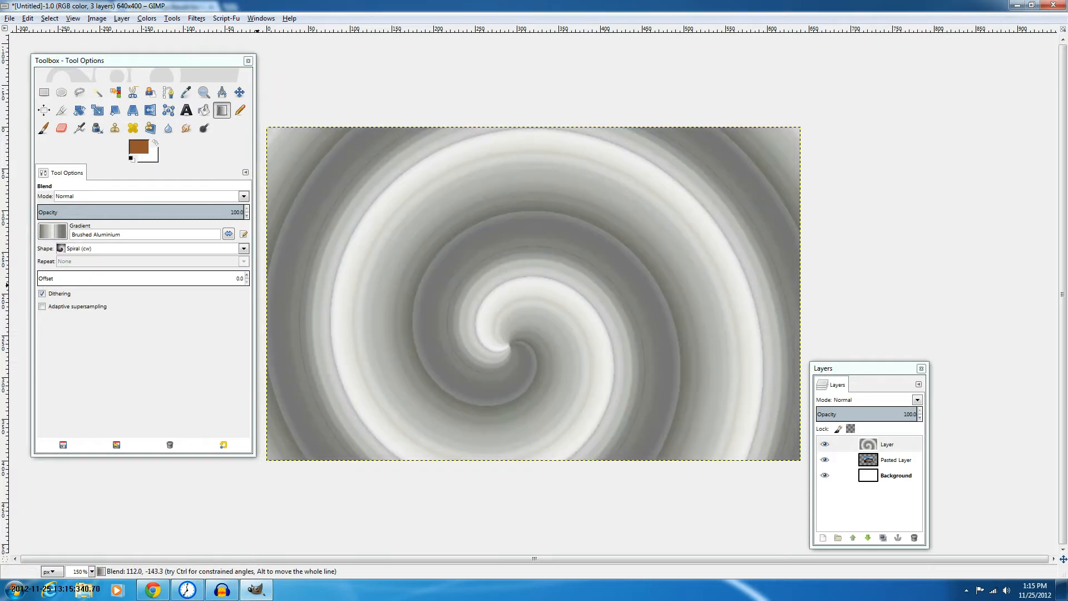
{"action": "left_click", "coordinate": [244, 248]}
{"action": "left_click", "coordinate": [86, 390]}
{"action": "left_click_drag", "start_coordinate": [468, 326], "coordinate": [655, 217]}
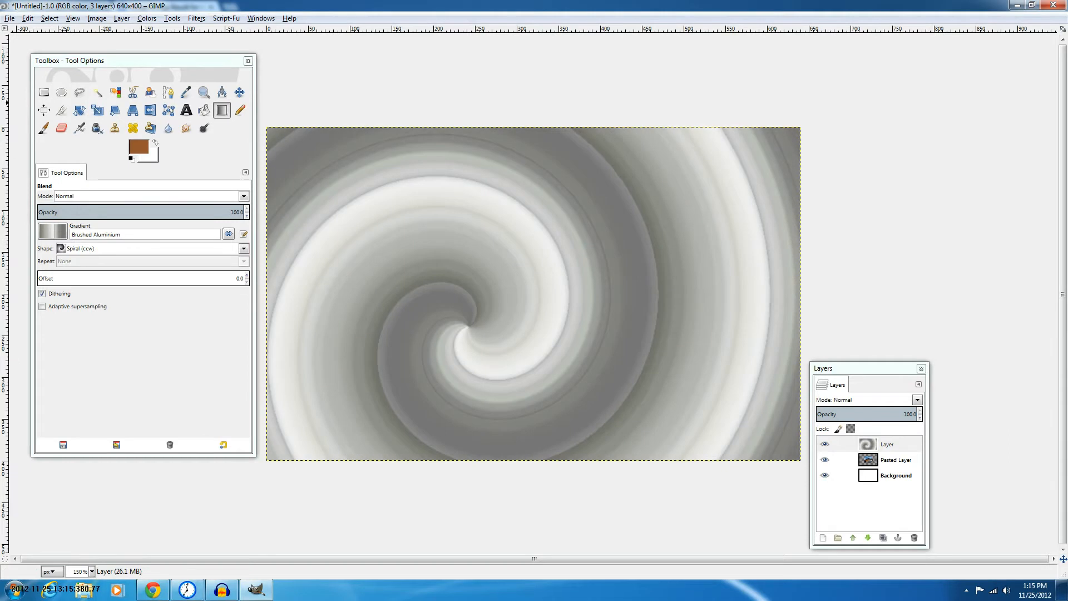
Try an FG to Transparent gradient in Spiral (ccw) shape, about 50 × 428 px upward, and undo the last two gradient fills
{"action": "left_click", "coordinate": [52, 231]}
{"action": "scroll", "coordinate": [83, 312], "scroll_direction": "up", "scroll_amount": 5}
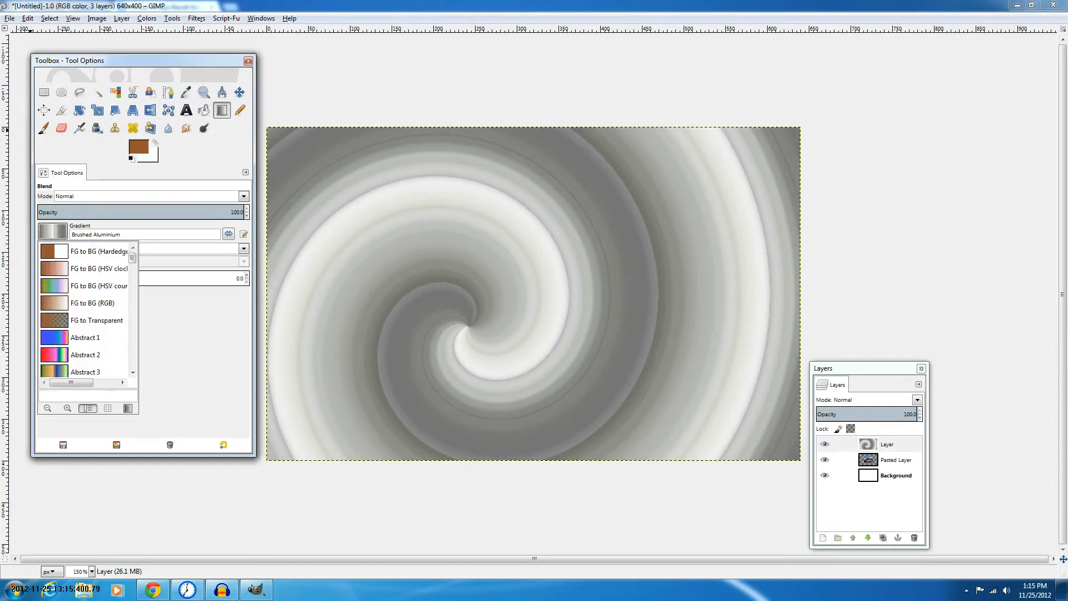
{"action": "left_click", "coordinate": [98, 320]}
{"action": "left_click_drag", "start_coordinate": [586, 453], "coordinate": [544, 95]}
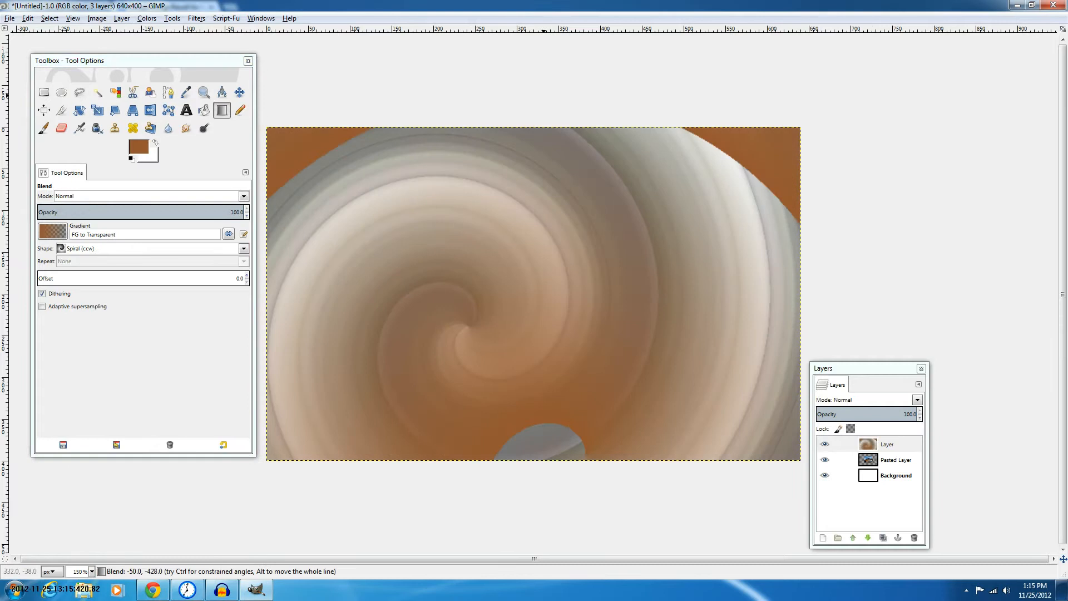
{"action": "key", "text": "ctrl+z"}
{"action": "key", "text": "ctrl+z"}
Set the Blend shape to Linear and delete the gradient-filled layer above the photo
{"action": "left_click", "coordinate": [244, 249]}
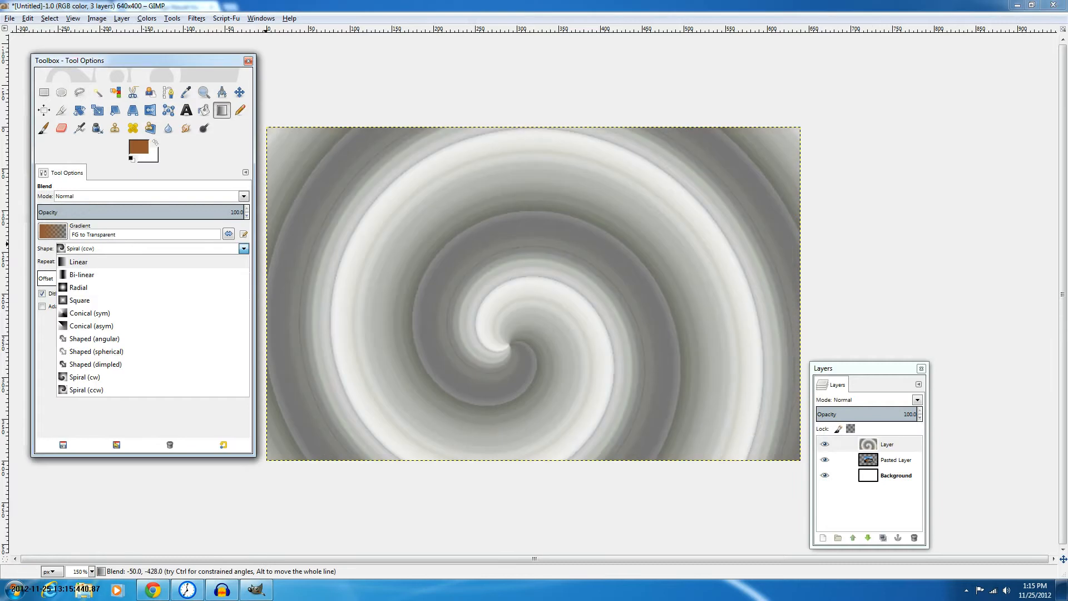
{"action": "left_click", "coordinate": [78, 261]}
{"action": "left_click", "coordinate": [914, 537]}
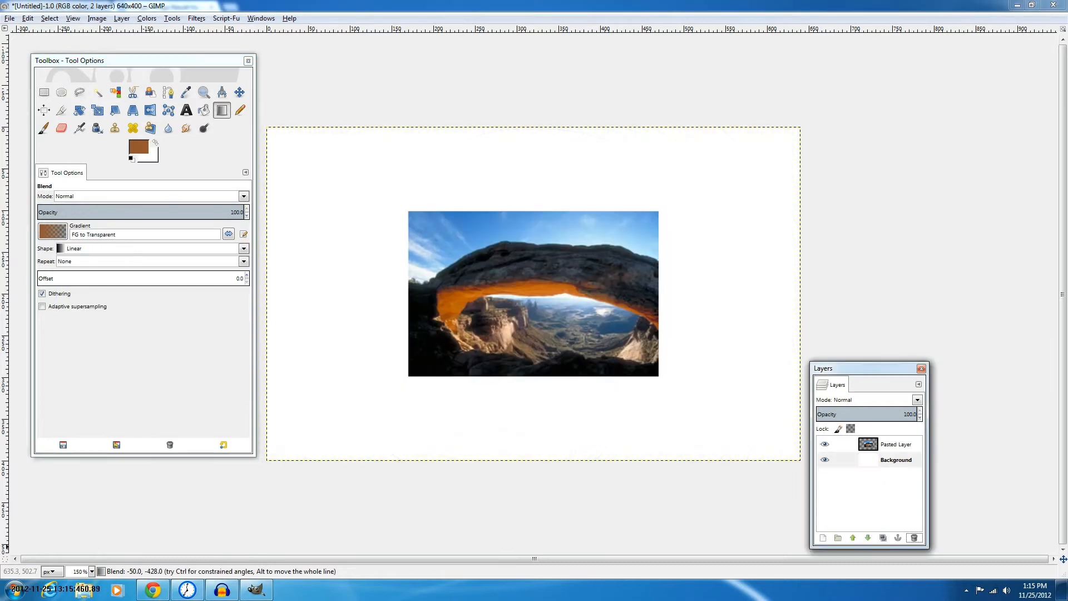
Add a new transparent layer and move it above the pasted arch photo
{"action": "left_click", "coordinate": [823, 537]}
{"action": "key", "text": "Return"}
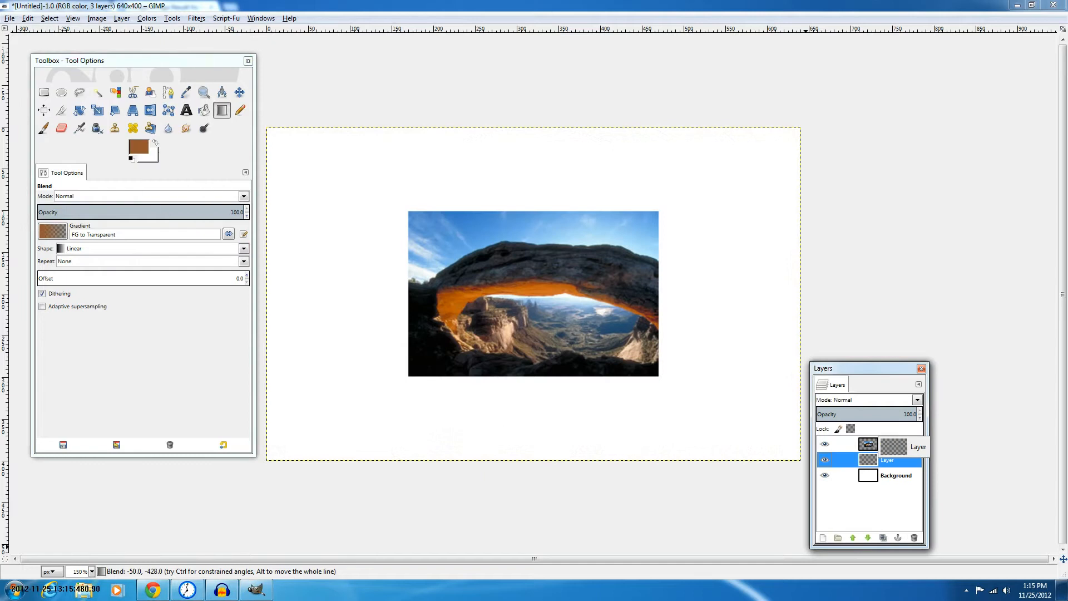
{"action": "left_click_drag", "start_coordinate": [882, 442], "coordinate": [882, 444]}
Inspect the foreground and background colour settings, and reset both colours to the default black and white
{"action": "left_click", "coordinate": [139, 147]}
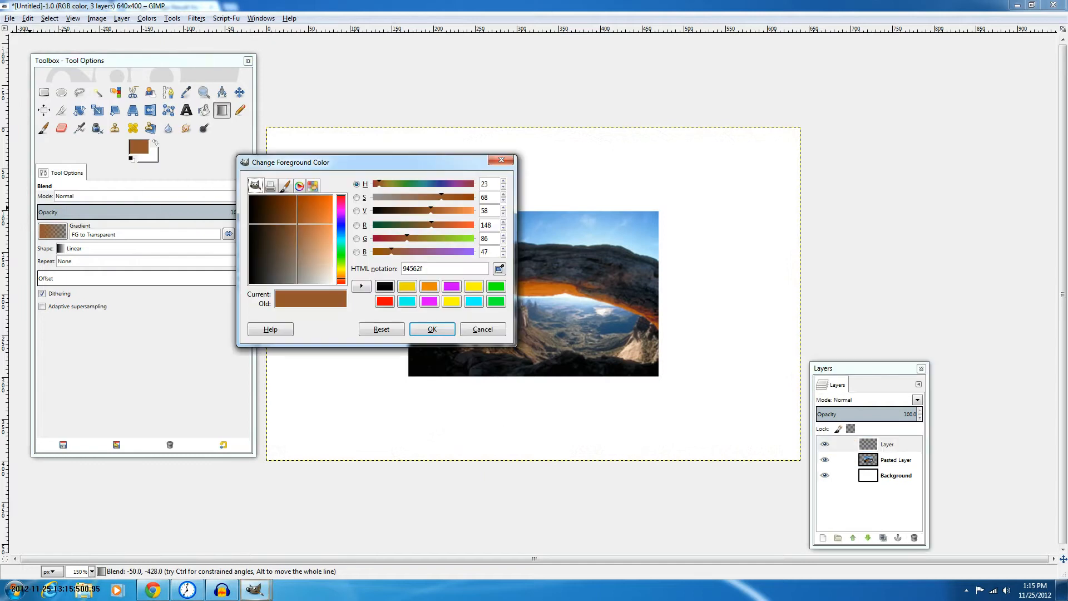
{"action": "left_click", "coordinate": [433, 330]}
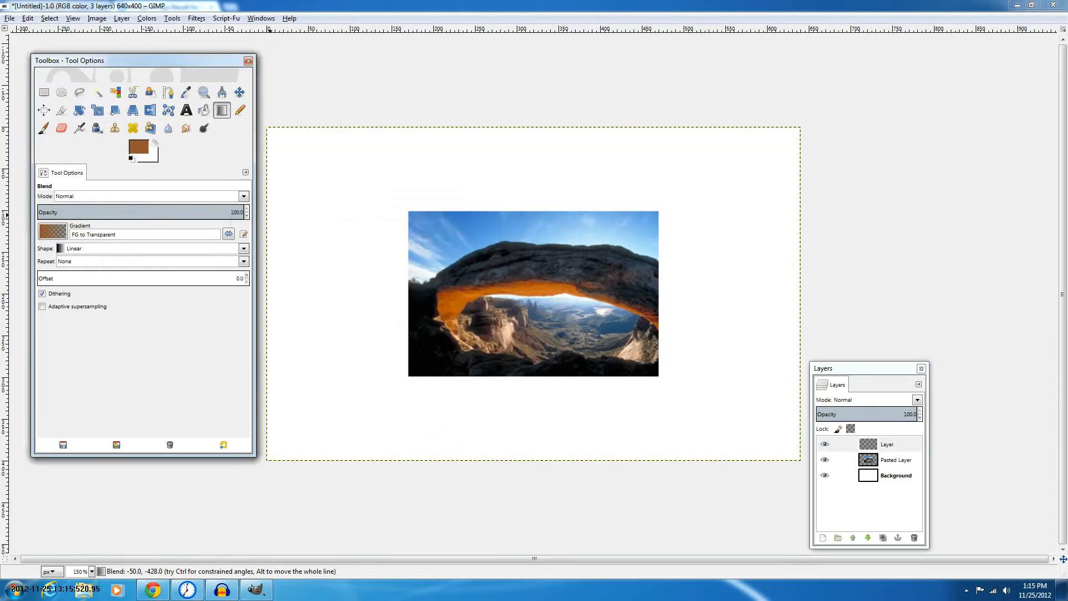
{"action": "left_click", "coordinate": [153, 158]}
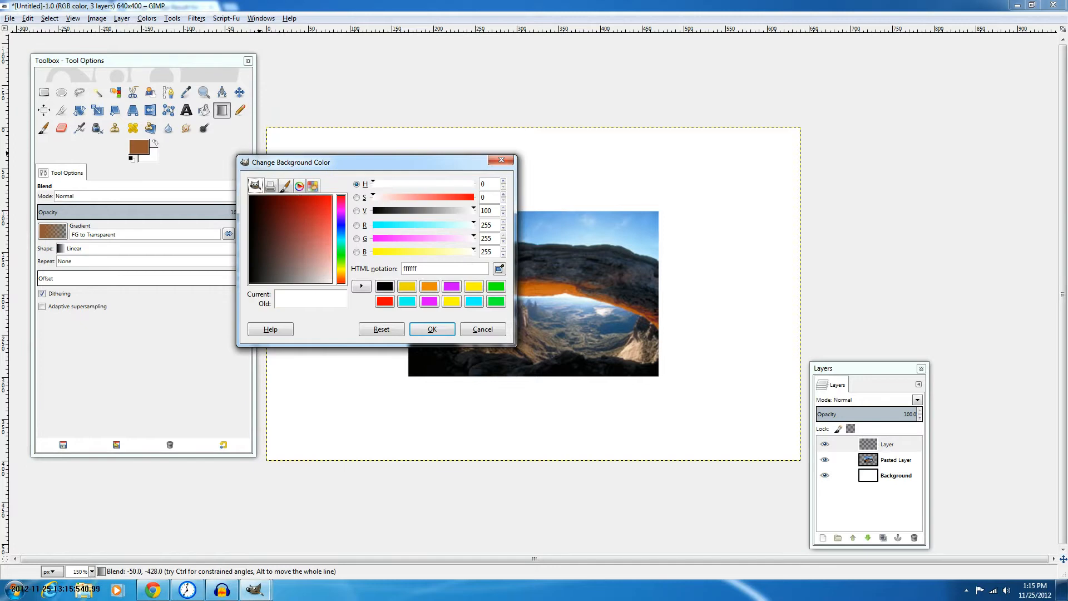
{"action": "left_click", "coordinate": [482, 329]}
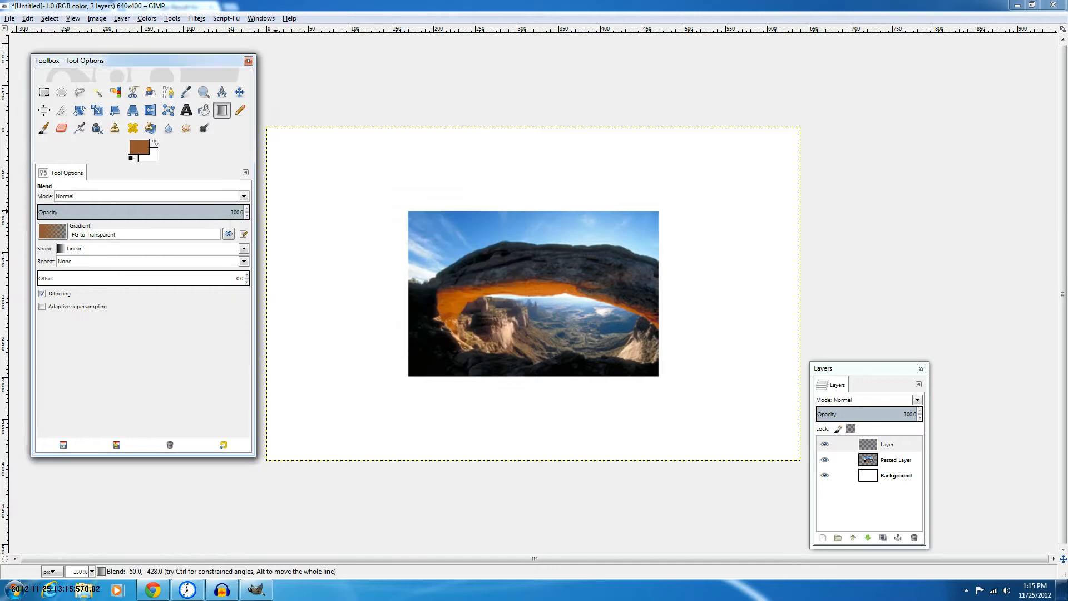
{"action": "key", "text": "d"}
Choose the FG to BG (HSV clockwise hue) gradient for the Blend tool and review the other foreground-based gradients
{"action": "left_click", "coordinate": [53, 232]}
{"action": "left_click", "coordinate": [98, 269]}
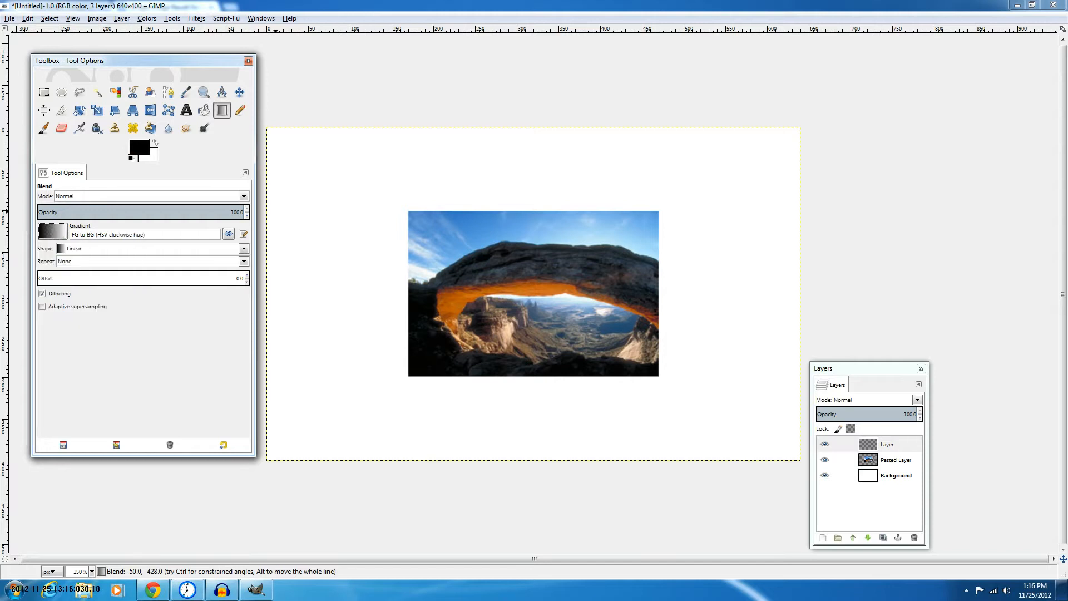
{"action": "left_click", "coordinate": [53, 231]}
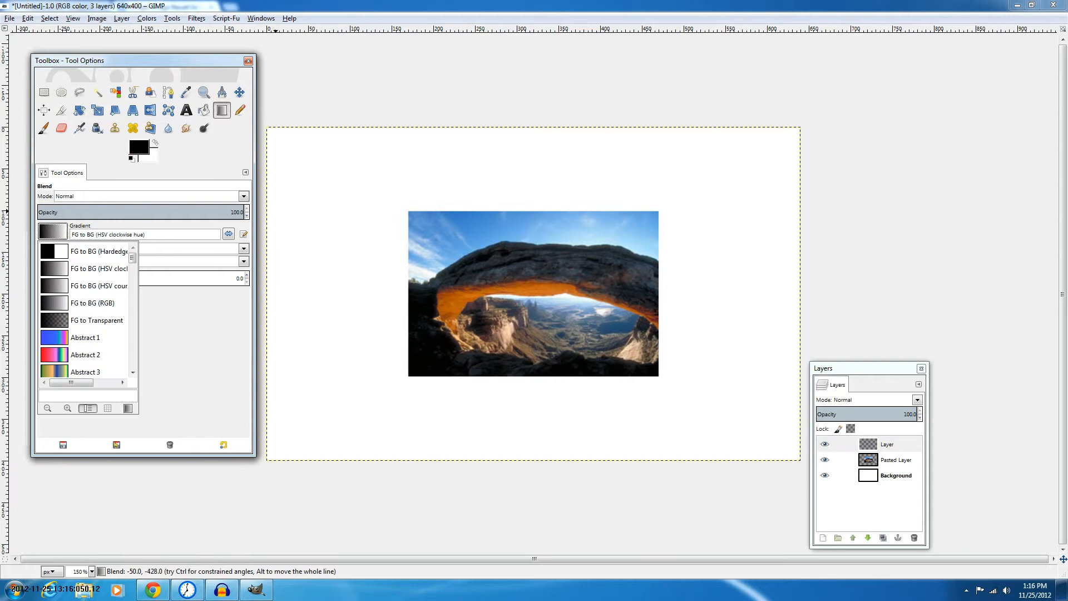
{"action": "key", "text": "Escape"}
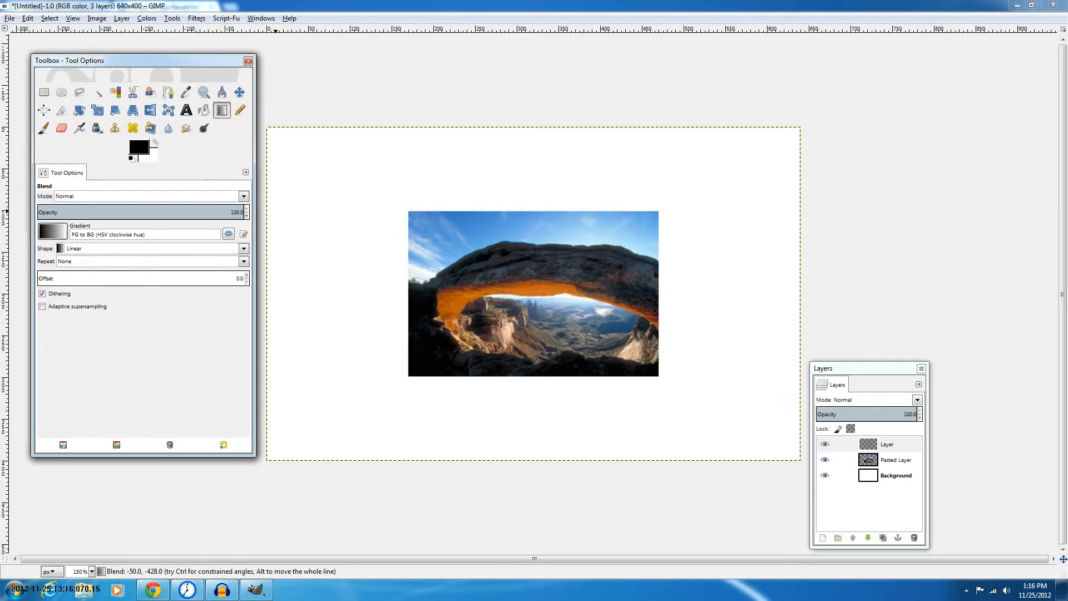
Try vertical black-to-white linear gradients on the transparent layer in both directions, ending with one of about 14 × 149 px upward
{"action": "left_click_drag", "start_coordinate": [438, 83], "coordinate": [438, 83]}
{"action": "left_click_drag", "start_coordinate": [468, 354], "coordinate": [468, 215]}
{"action": "left_click_drag", "start_coordinate": [424, 184], "coordinate": [424, 380]}
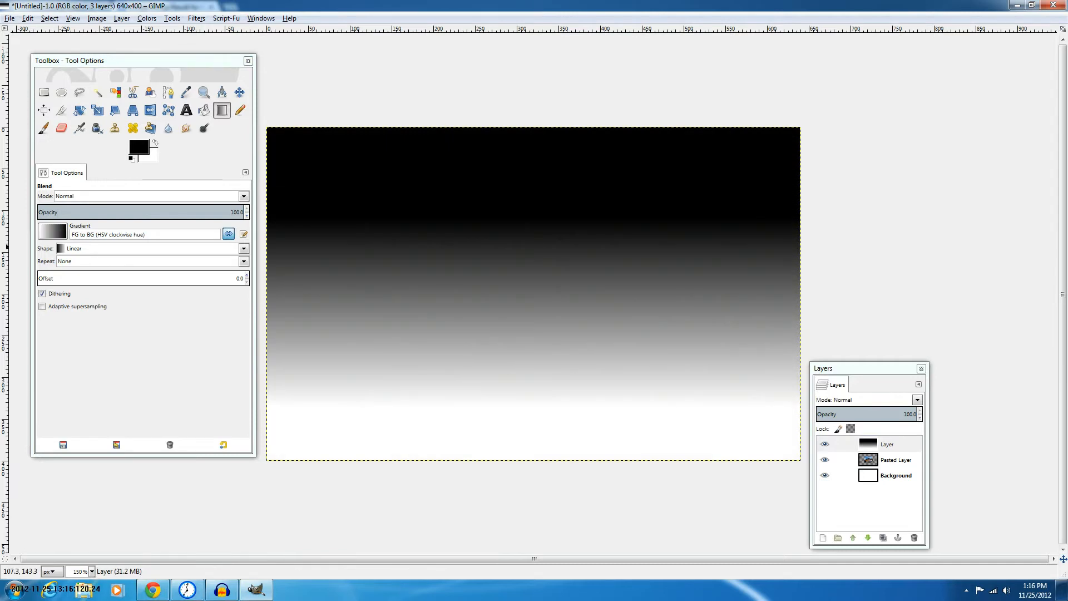
{"action": "left_click_drag", "start_coordinate": [449, 311], "coordinate": [446, 301]}
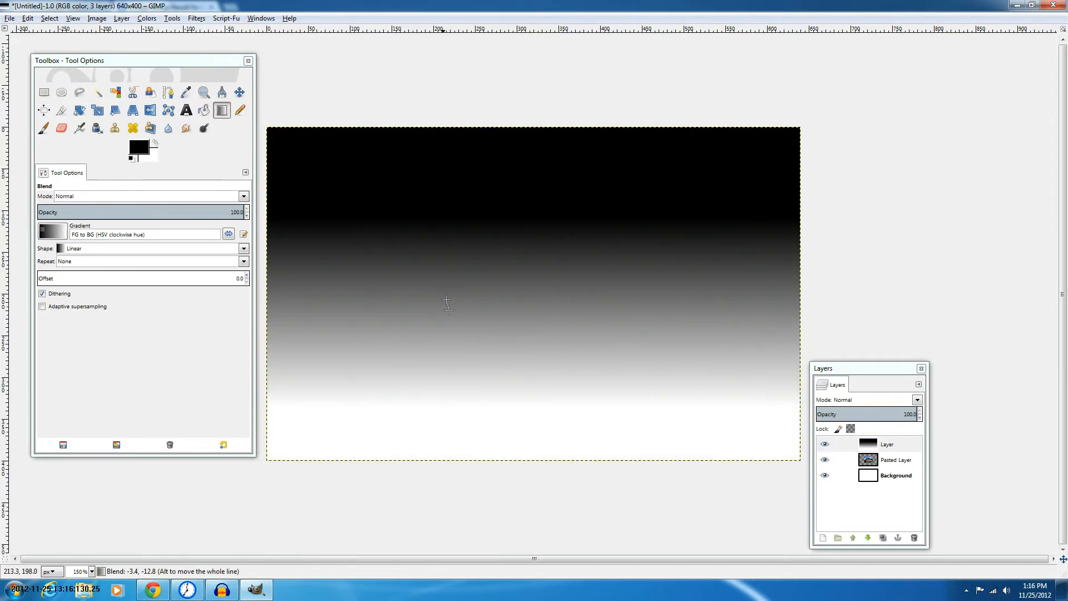
{"action": "left_click_drag", "start_coordinate": [446, 300], "coordinate": [437, 187]}
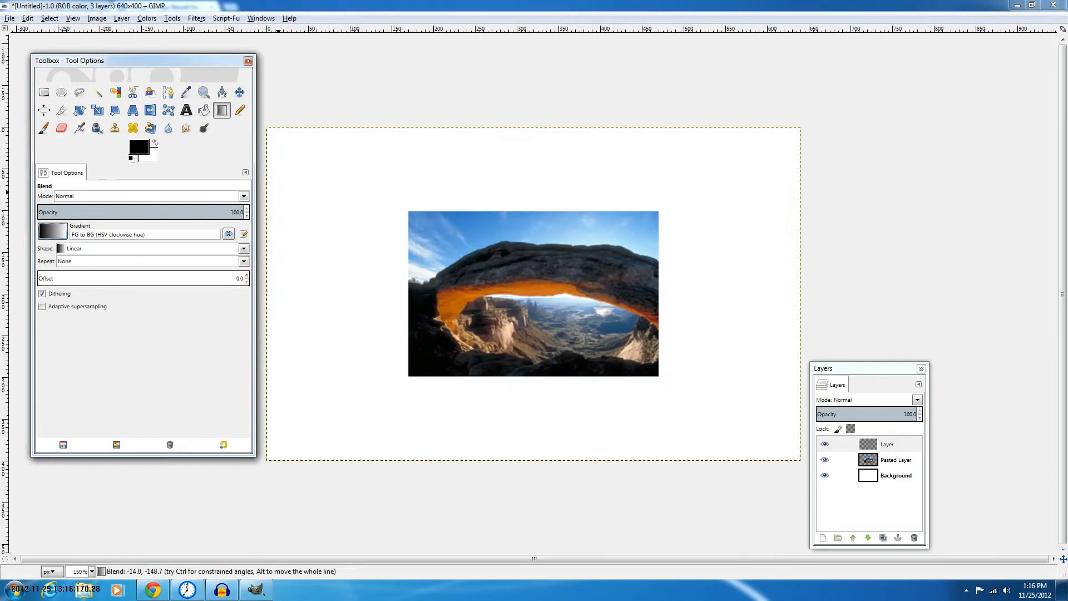
Try a black FG to Transparent linear gradient running straight up from the photo's lower edge to near its upper edge
{"action": "left_click_drag", "start_coordinate": [527, 378], "coordinate": [528, 286]}
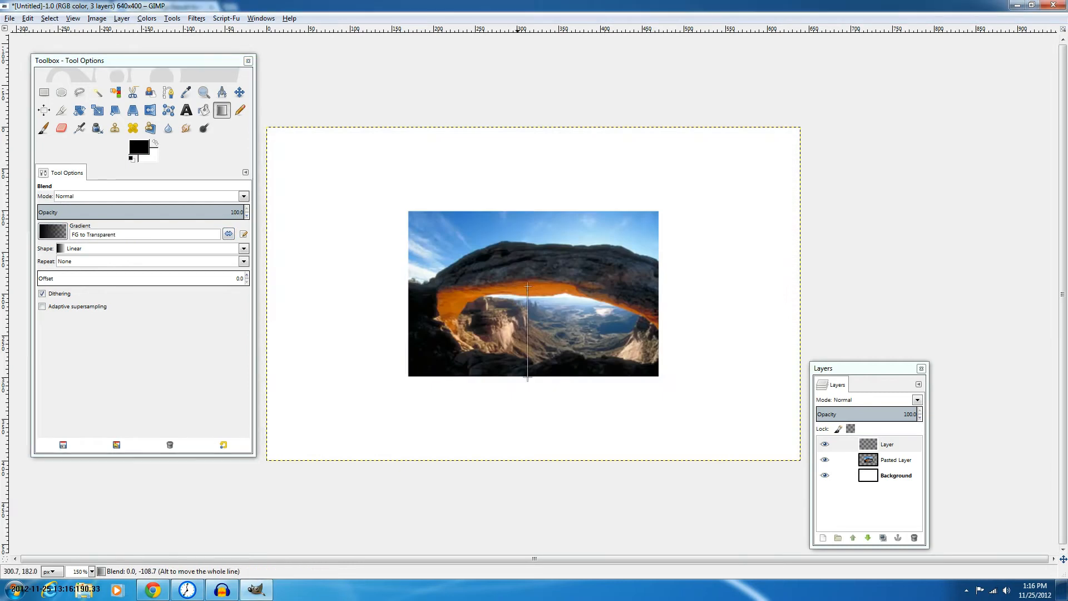
{"action": "left_click_drag", "start_coordinate": [528, 286], "coordinate": [527, 226]}
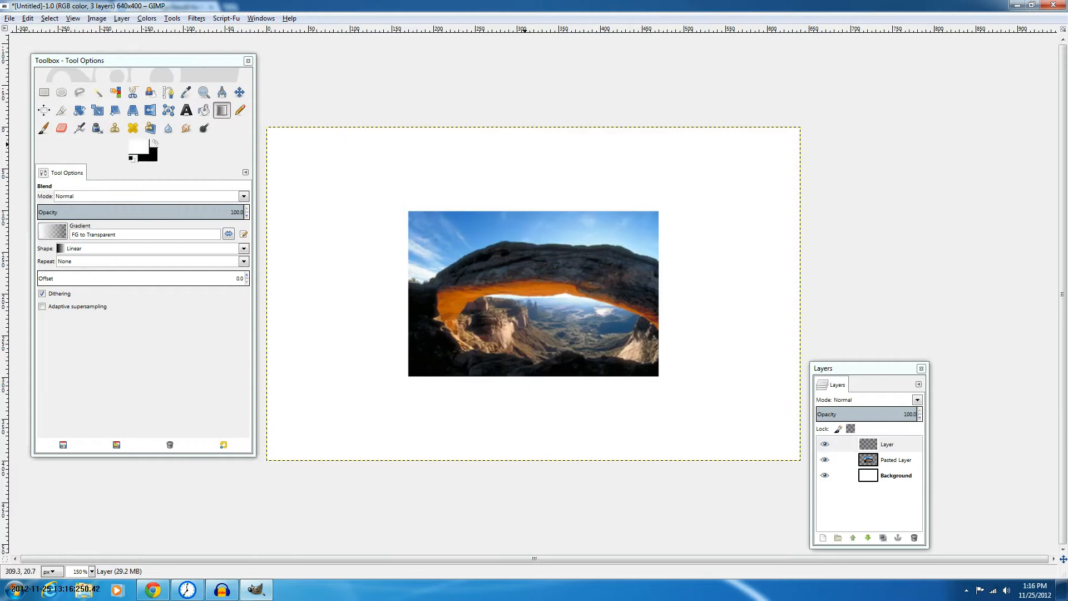
Undo a white Pencil test stroke, swap the foreground to black and scribble a 20 px zigzag around the photo's upper-left corner
{"action": "key", "text": "n"}
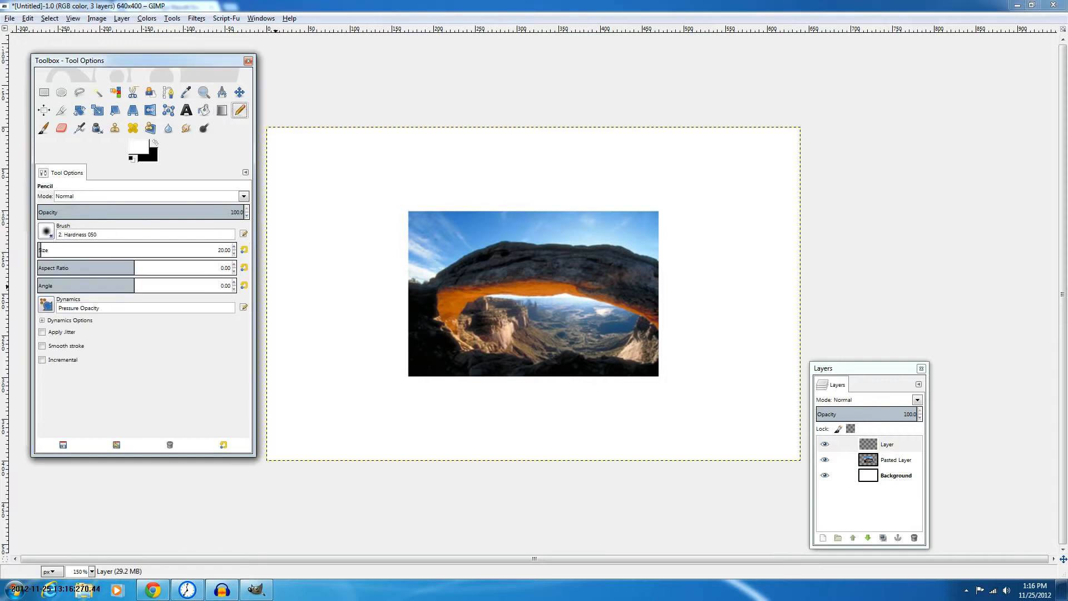
{"action": "left_click_drag", "start_coordinate": [426, 212], "coordinate": [422, 303]}
{"action": "key", "text": "ctrl+z"}
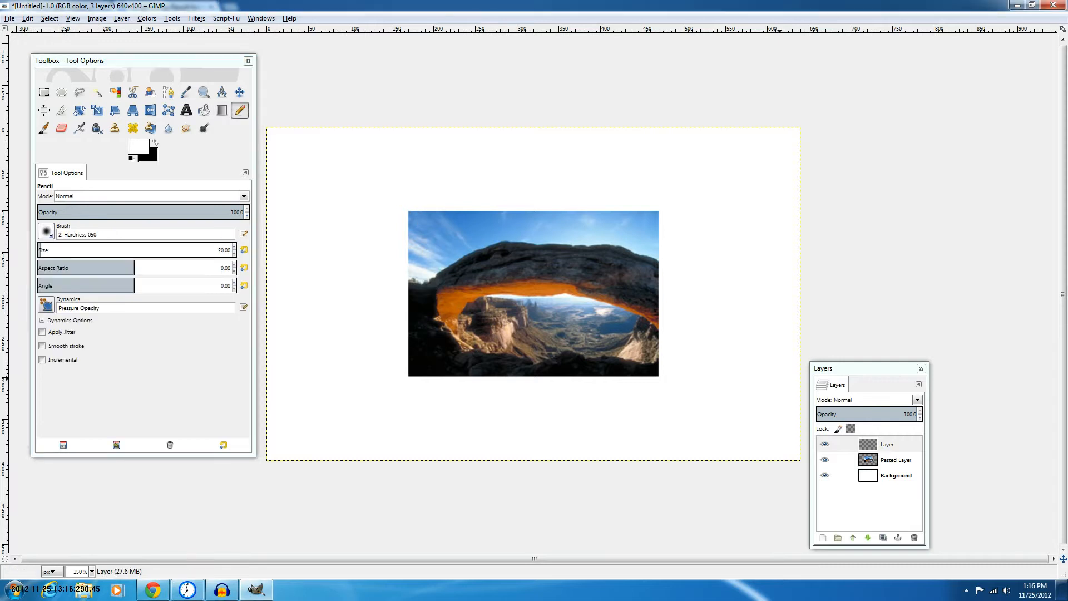
{"action": "key", "text": "x"}
{"action": "left_click_drag", "start_coordinate": [418, 242], "coordinate": [507, 167]}
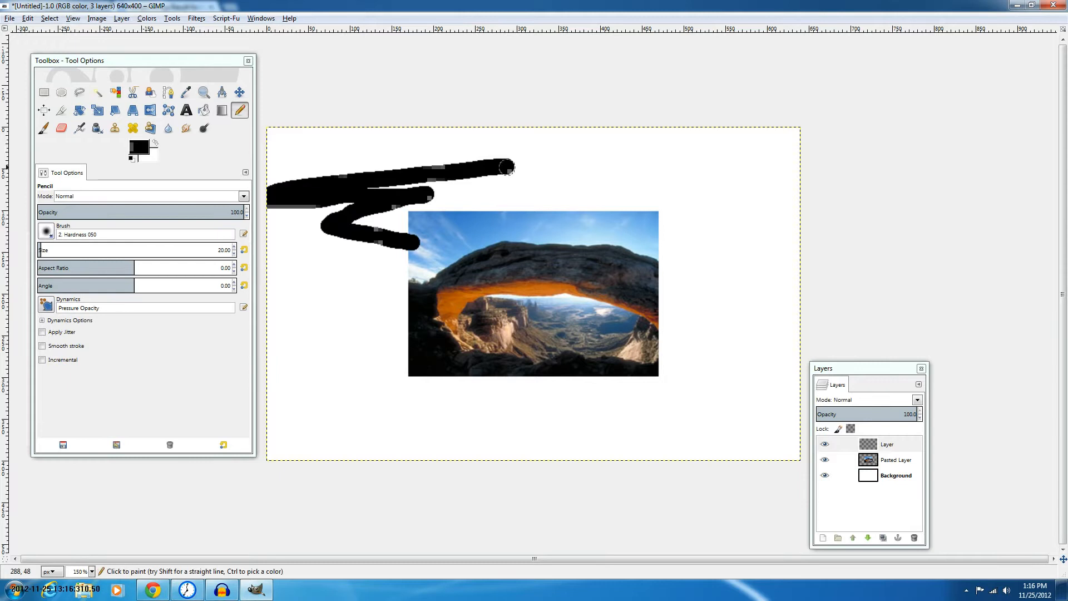
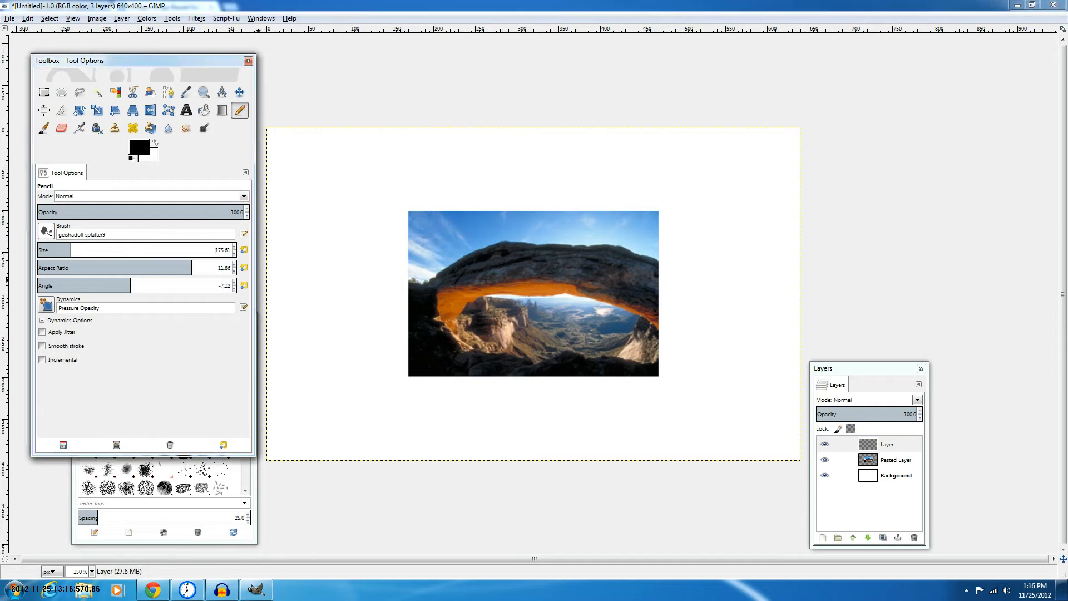
Set the brush aspect ratio to -0.63 and airbrush black geishadoll_splatter9 strokes over and around the picture on the top layer
{"action": "key", "text": "p"}
{"action": "left_click", "coordinate": [224, 268]}
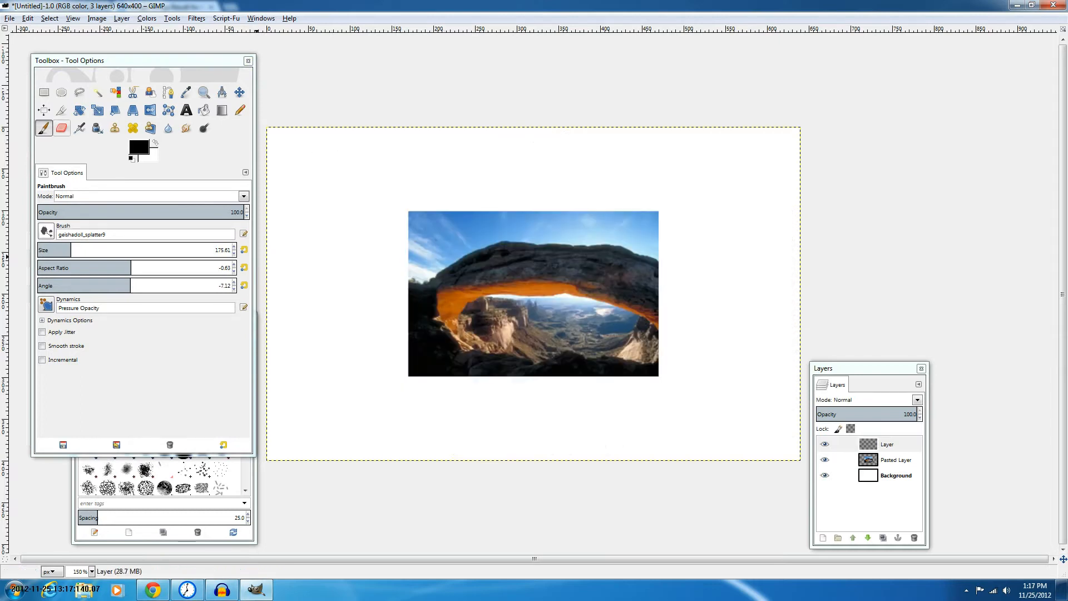
{"action": "key", "text": "shift+e"}
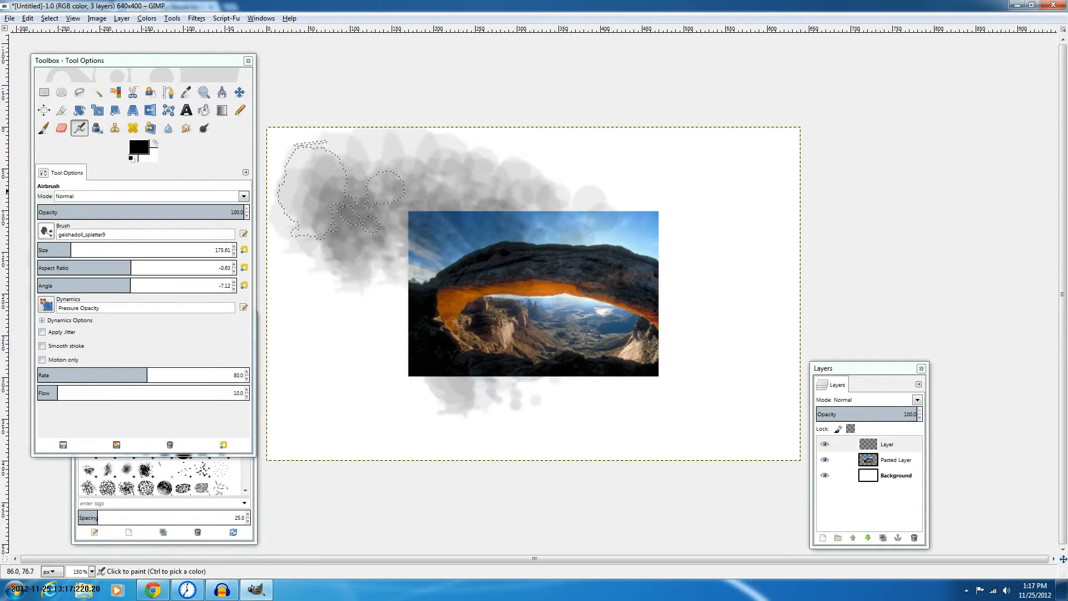
{"action": "left_click_drag", "start_coordinate": [339, 191], "coordinate": [334, 191]}
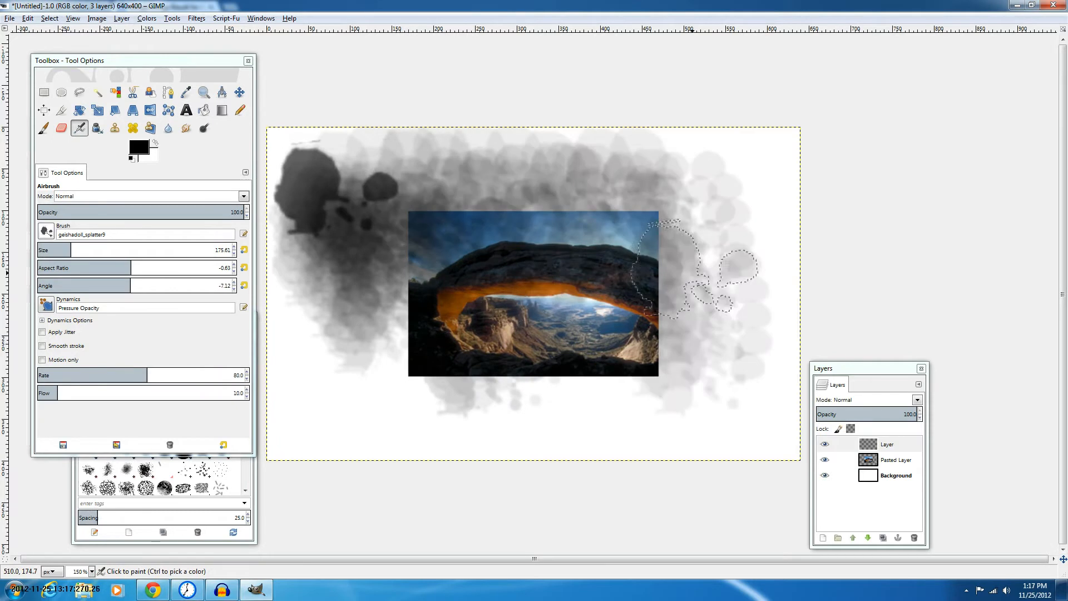
{"action": "mouse_move", "coordinate": [693, 273]}
{"action": "left_mouse_down"}
{"action": "mouse_move", "coordinate": [709, 310]}
{"action": "mouse_move", "coordinate": [668, 378]}
{"action": "mouse_move", "coordinate": [333, 390]}
{"action": "left_mouse_up"}
Toggle Motion only on and off, set the Airbrush rate to 150, and spray a dab beside the picture's lower-left corner
{"action": "left_click", "coordinate": [42, 360]}
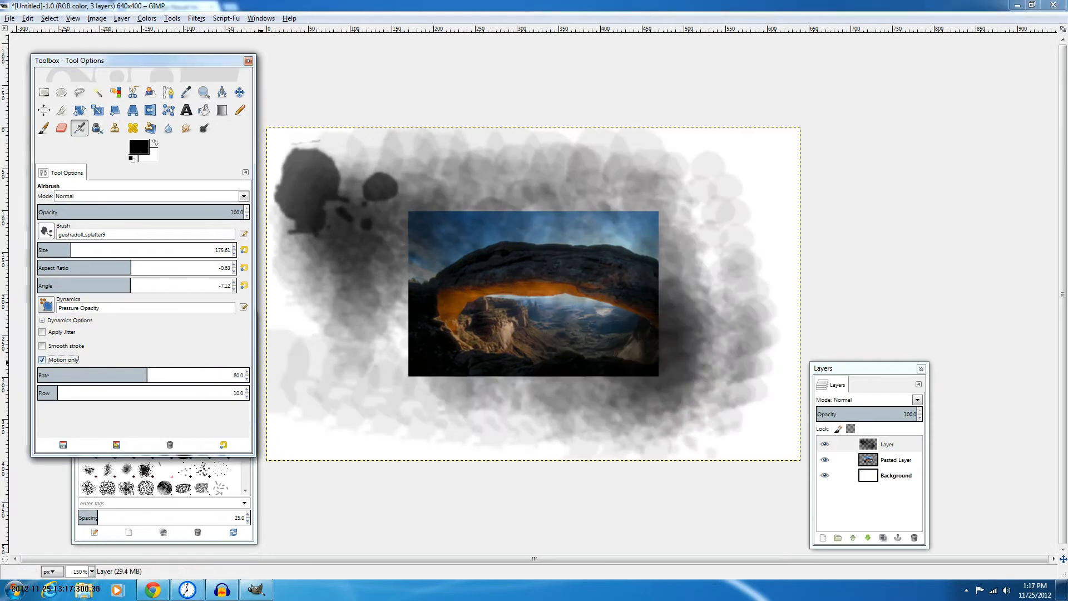
{"action": "left_click", "coordinate": [42, 359]}
{"action": "left_click", "coordinate": [155, 373]}
{"action": "left_click_drag", "start_coordinate": [154, 375], "coordinate": [247, 375]}
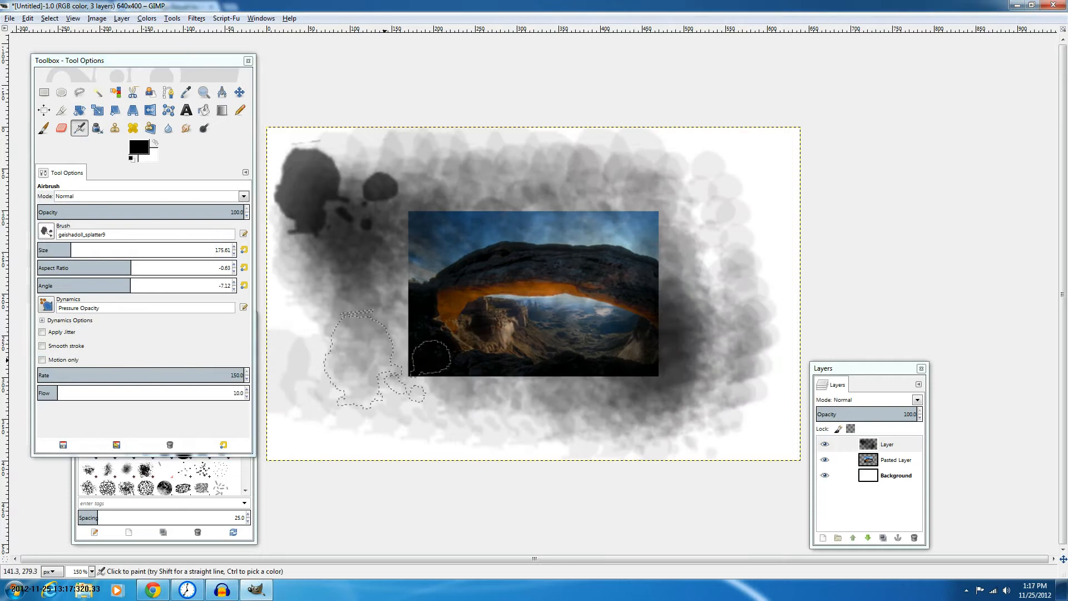
{"action": "left_click", "coordinate": [385, 360]}
Set the Airbrush flow to 73.7 and rate to 11.3, and spray dark strokes across most of the canvas
{"action": "left_click", "coordinate": [190, 390]}
{"action": "left_click", "coordinate": [88, 372]}
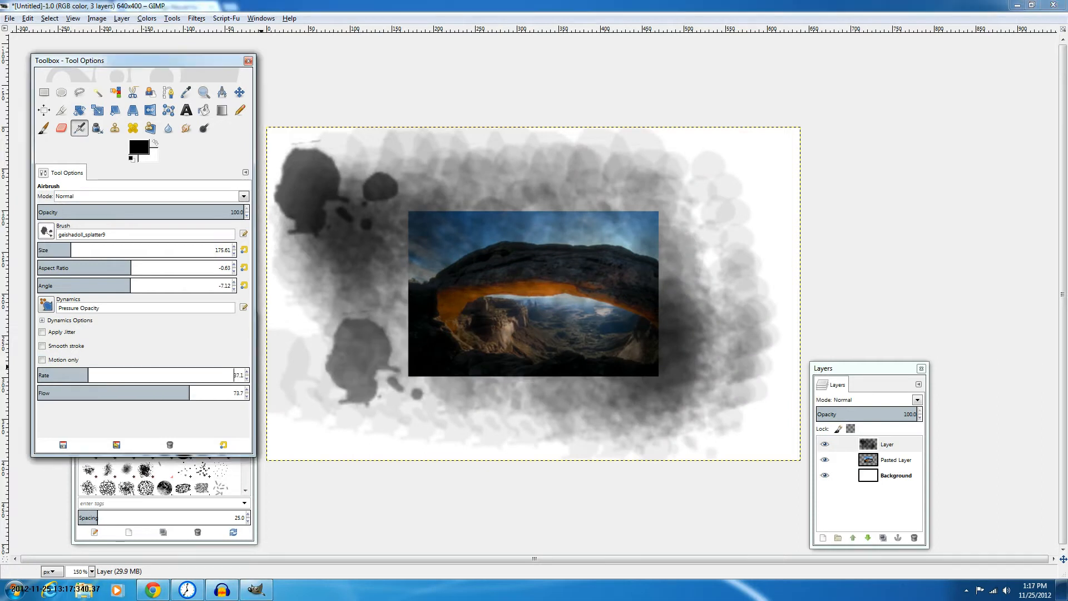
{"action": "left_click", "coordinate": [52, 373]}
{"action": "mouse_move", "coordinate": [323, 364]}
{"action": "left_mouse_down"}
{"action": "mouse_move", "coordinate": [338, 306]}
{"action": "mouse_move", "coordinate": [741, 252]}
{"action": "mouse_move", "coordinate": [522, 413]}
{"action": "mouse_move", "coordinate": [760, 163]}
{"action": "mouse_move", "coordinate": [520, 320]}
{"action": "left_mouse_up"}
{"action": "left_click", "coordinate": [432, 197], "text": "shift"}
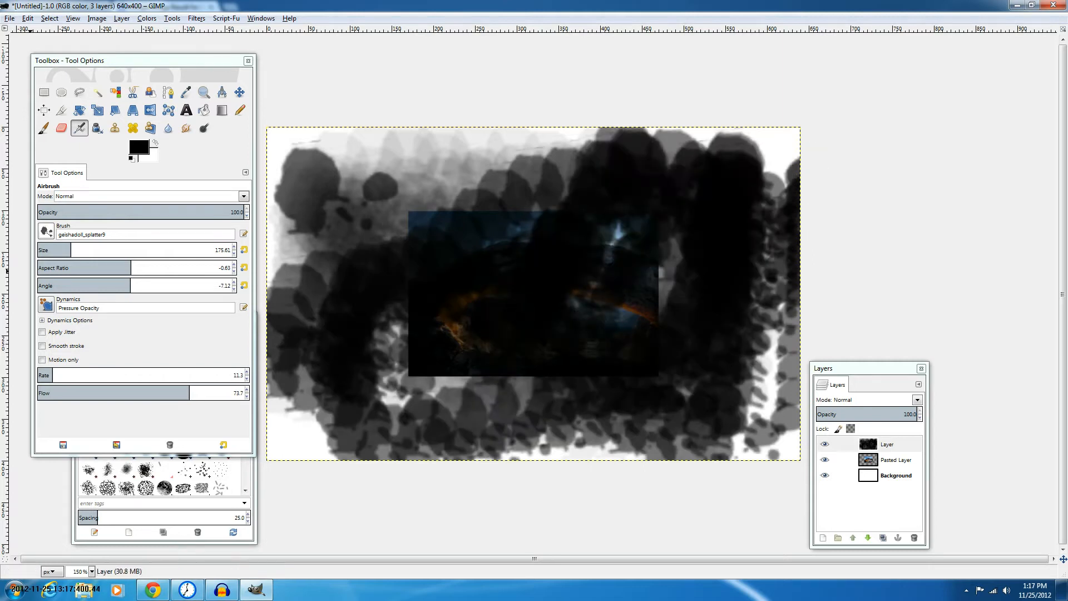
Activate the Ink tool and undo all the airbrush strokes on the top layer
{"action": "left_click", "coordinate": [97, 127]}
{"action": "key", "text": "ctrl+z"}
{"action": "key", "text": "ctrl+z"}
{"action": "key", "text": "ctrl+z"}
{"action": "key", "text": "ctrl+z"}
{"action": "key", "text": "ctrl+z"}
{"action": "key", "text": "ctrl+z"}
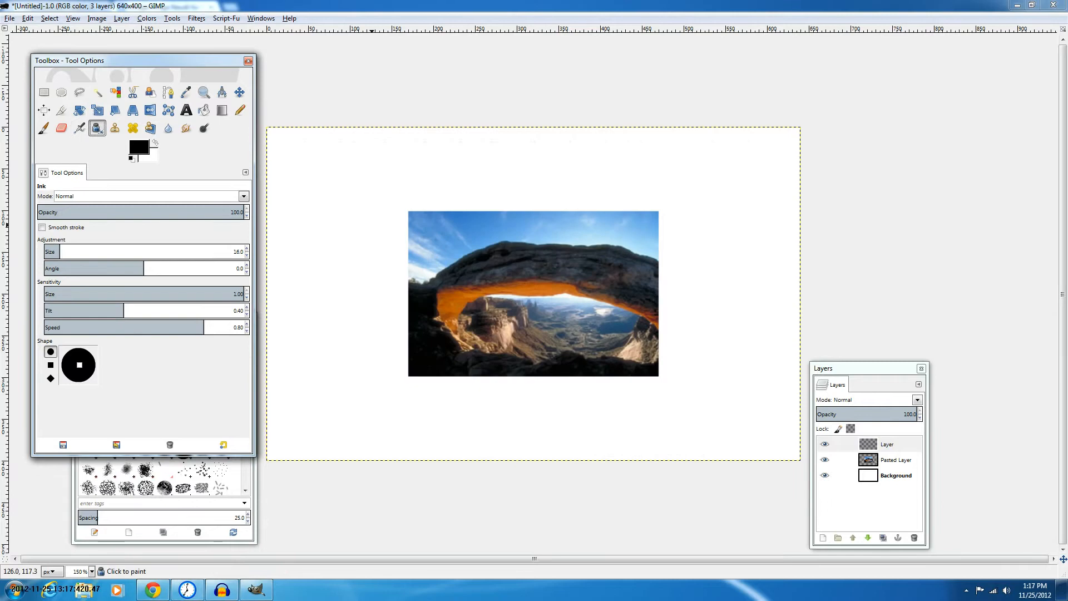
Try freehand Ink strokes with the round nib across the picture, and undo them
{"action": "left_click_drag", "start_coordinate": [372, 226], "coordinate": [688, 348]}
{"action": "mouse_move", "coordinate": [687, 348]}
{"action": "left_mouse_down"}
{"action": "mouse_move", "coordinate": [318, 240]}
{"action": "mouse_move", "coordinate": [653, 179]}
{"action": "left_mouse_up"}
{"action": "key", "text": "ctrl+z"}
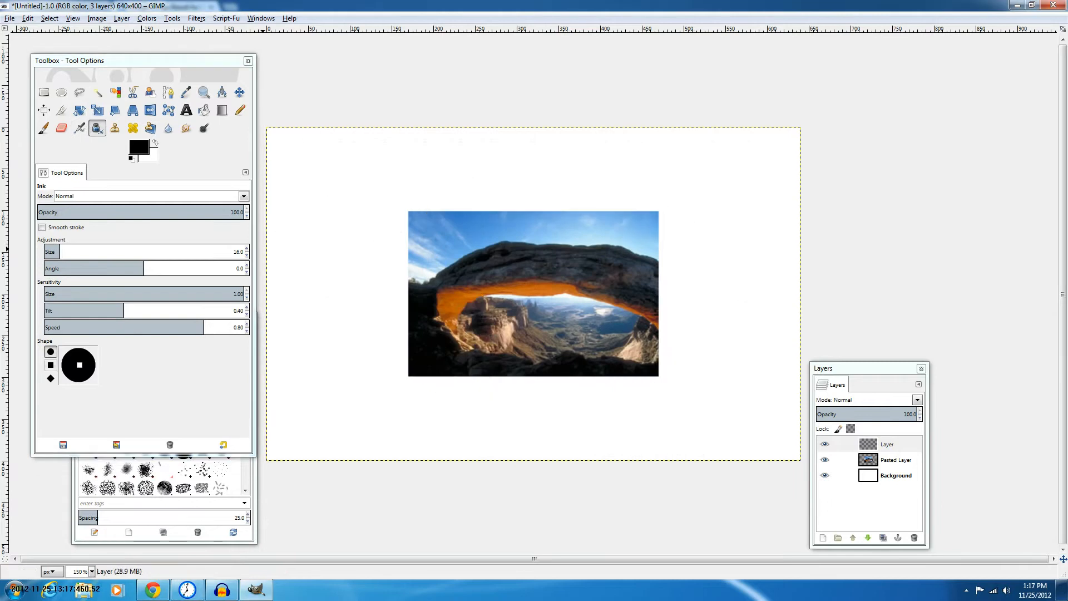
Try an Ink stroke with the square nib over the picture's left part, and undo it
{"action": "left_click", "coordinate": [51, 364]}
{"action": "left_click_drag", "start_coordinate": [438, 223], "coordinate": [368, 283]}
{"action": "key", "text": "ctrl+z"}
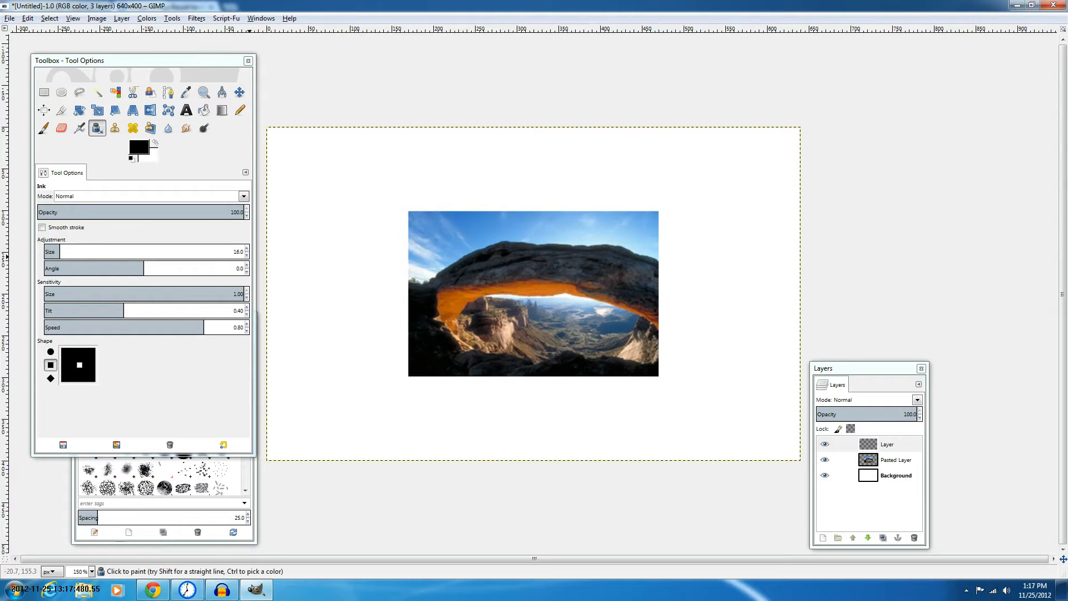
Set the Ink nib shape to diamond, try strokes across the picture, and undo them
{"action": "left_click", "coordinate": [51, 378]}
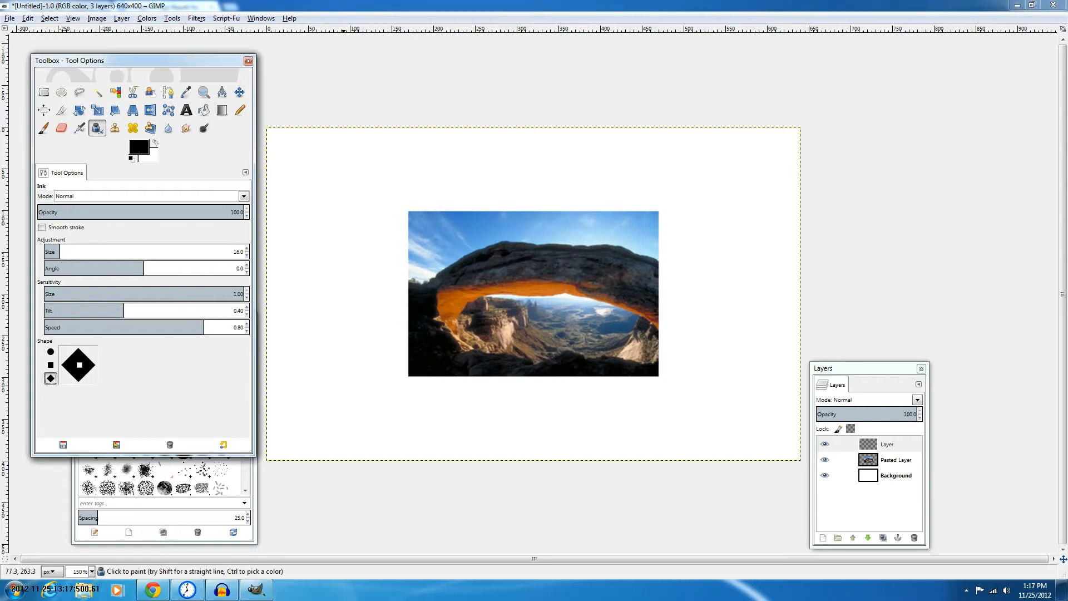
{"action": "left_click_drag", "start_coordinate": [334, 347], "coordinate": [445, 344]}
{"action": "mouse_move", "coordinate": [333, 379]}
{"action": "left_mouse_down"}
{"action": "mouse_move", "coordinate": [717, 319]}
{"action": "mouse_move", "coordinate": [405, 149]}
{"action": "mouse_move", "coordinate": [467, 246]}
{"action": "mouse_move", "coordinate": [616, 231]}
{"action": "left_mouse_up"}
{"action": "key", "text": "ctrl+z"}
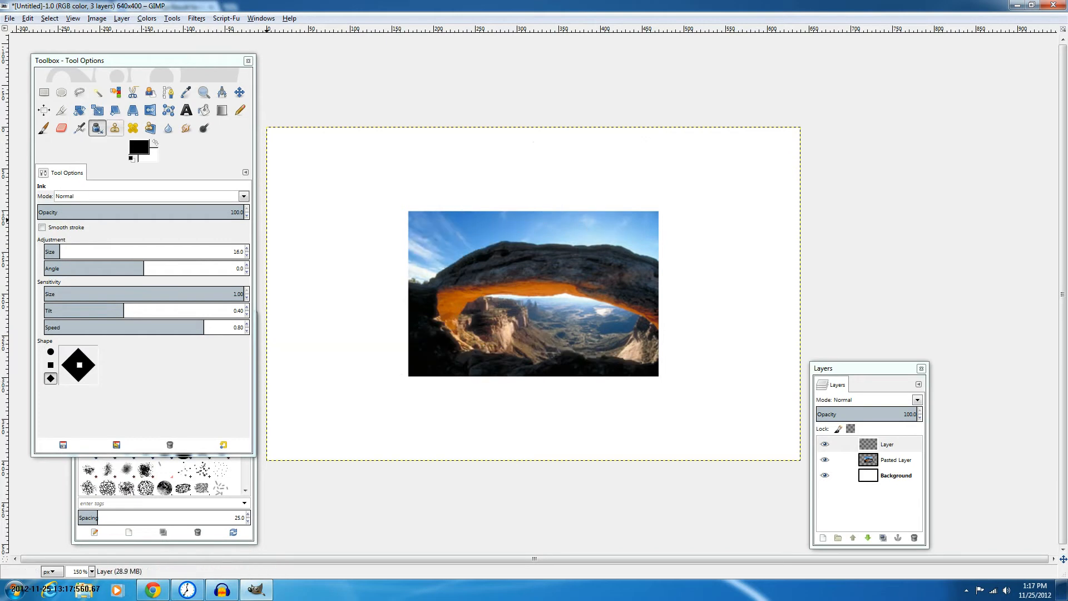
Set up the Clone tool with the 2. Hardness 100 brush, size 106.63, aspect ratio -0.18 and angle -0.27
{"action": "key", "text": "c"}
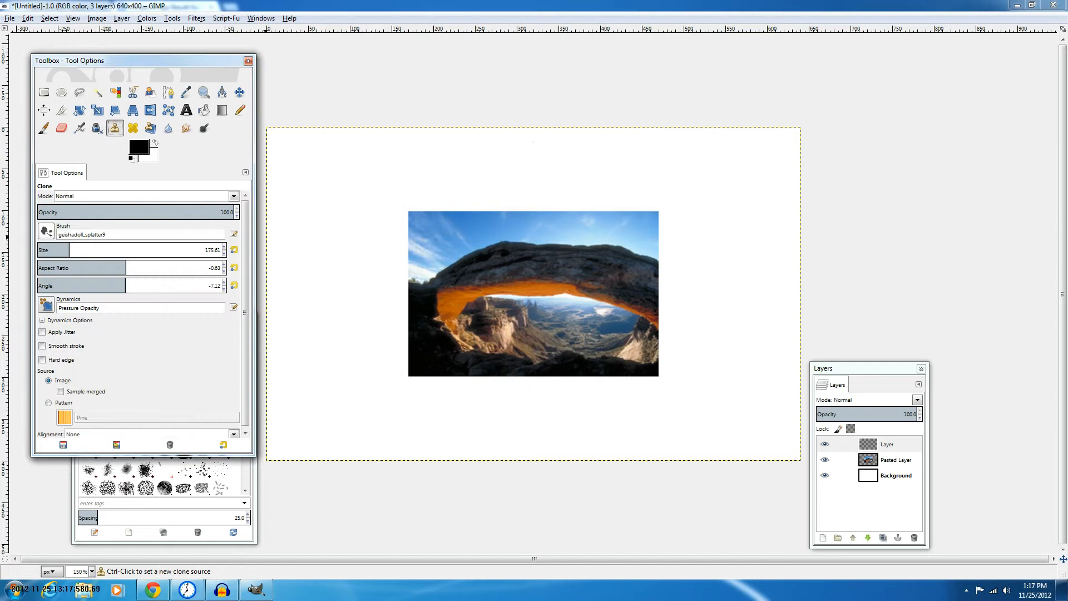
{"action": "left_click", "coordinate": [46, 230]}
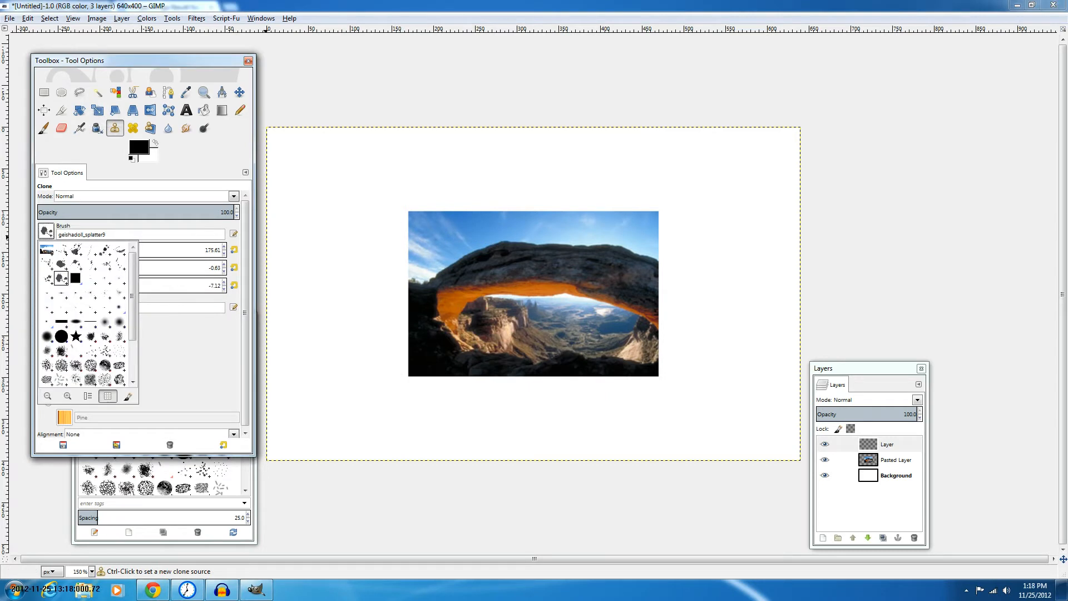
{"action": "left_click", "coordinate": [61, 336]}
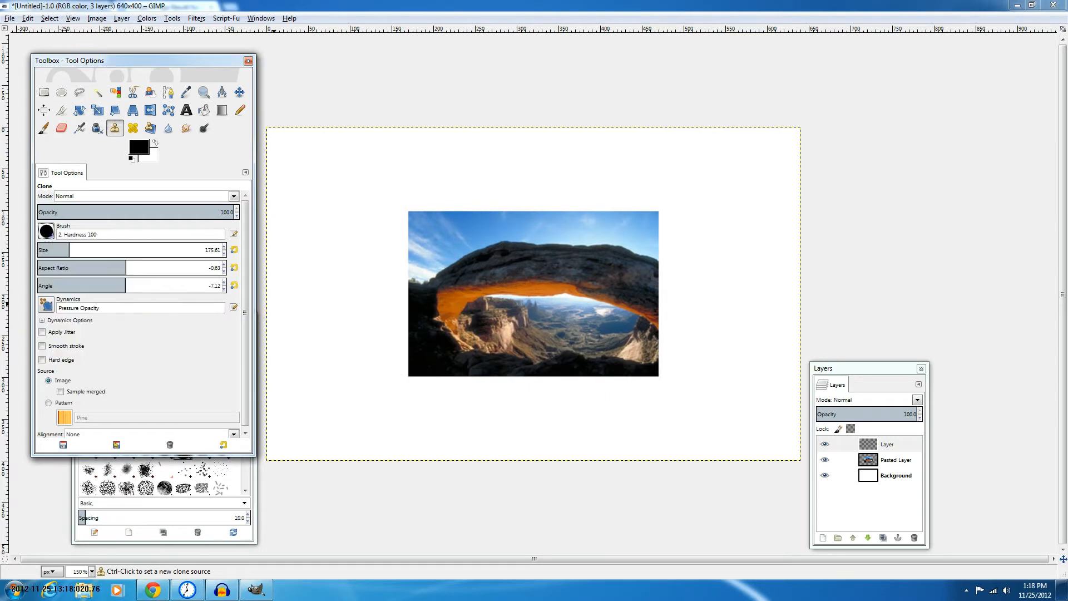
{"action": "left_click", "coordinate": [126, 283]}
{"action": "left_click_drag", "start_coordinate": [126, 285], "coordinate": [128, 269]}
{"action": "left_click", "coordinate": [49, 249]}
{"action": "left_click", "coordinate": [56, 248]}
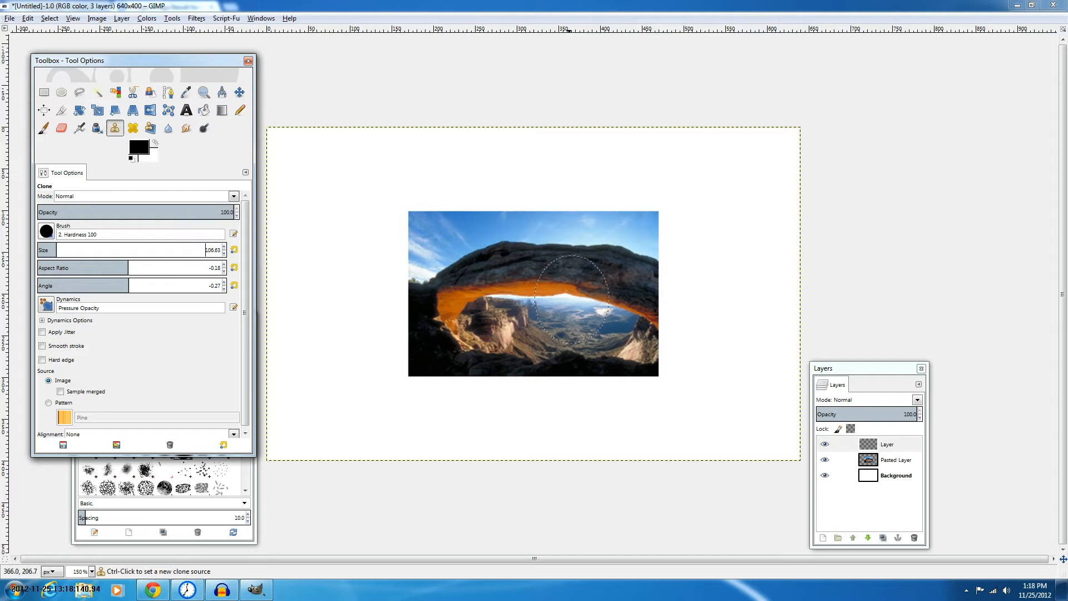
Set the clone source at the middle of the rock arch while the top layer is active
{"action": "left_click", "coordinate": [528, 265], "text": "ctrl"}
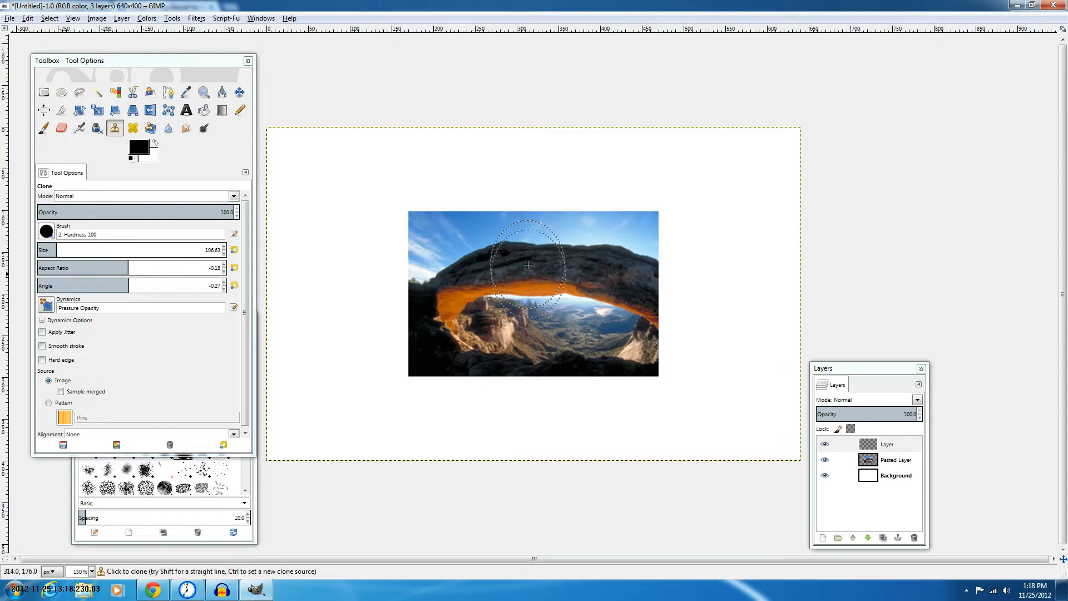
{"action": "key", "text": "ctrl"}
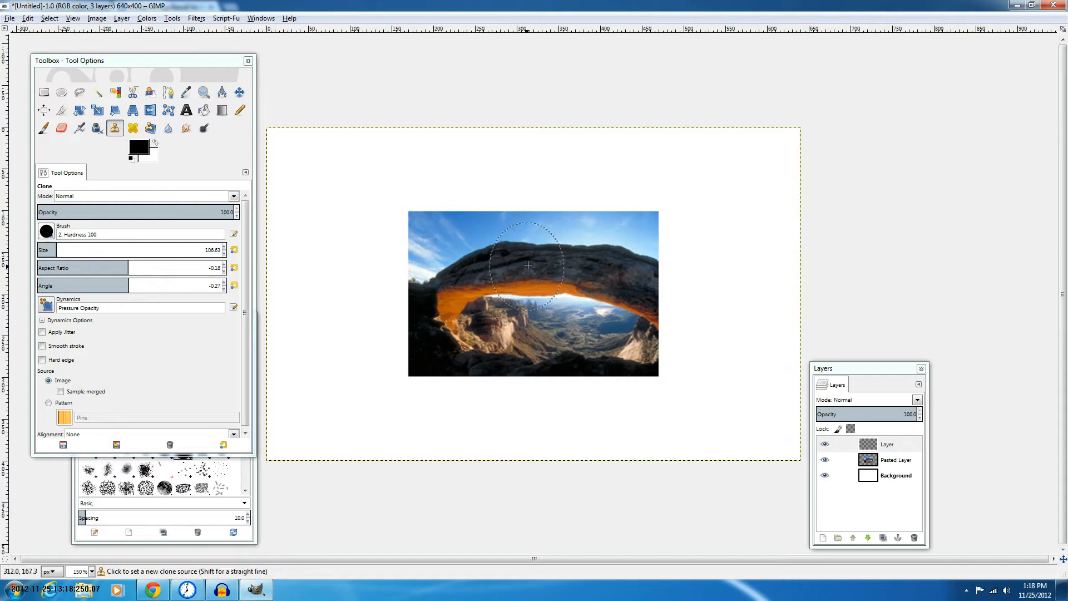
{"action": "left_click", "coordinate": [528, 265], "text": "ctrl"}
{"action": "scroll", "coordinate": [139, 334], "scroll_direction": "down", "scroll_amount": 1}
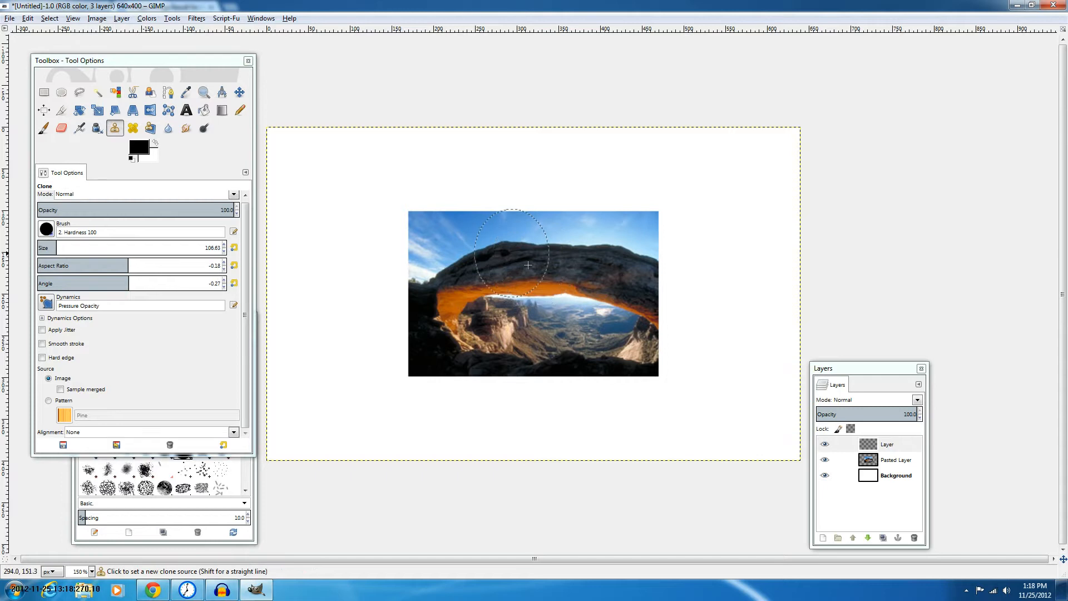
{"action": "left_click", "coordinate": [530, 266], "text": "ctrl"}
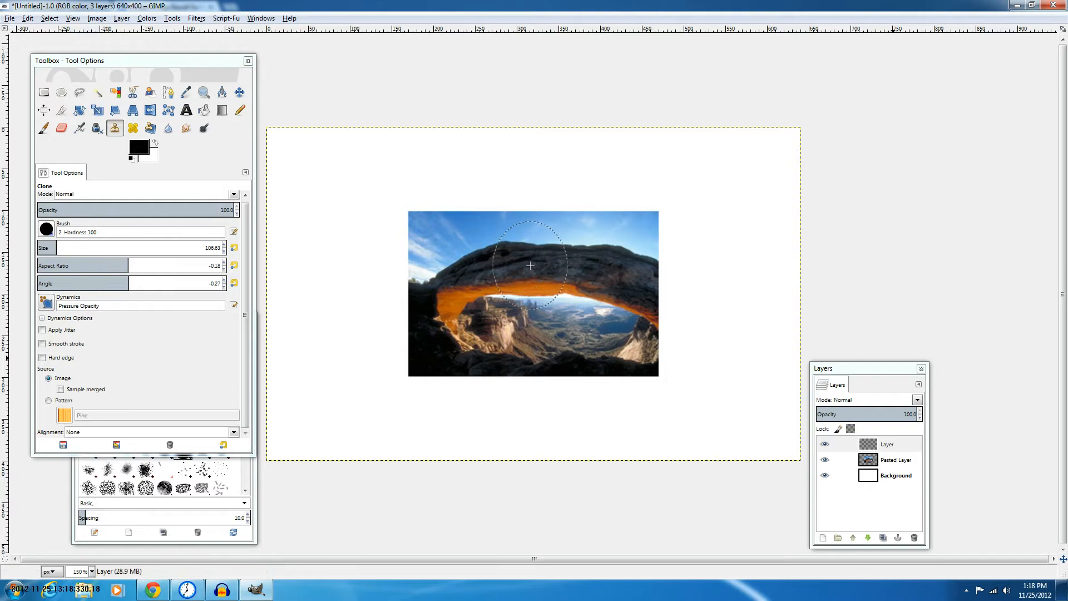
Select Pasted Layer, set the clone source on the rock arch, try a clone stroke across the picture, and undo it
{"action": "left_click", "coordinate": [895, 460]}
{"action": "left_click", "coordinate": [535, 263], "text": "ctrl"}
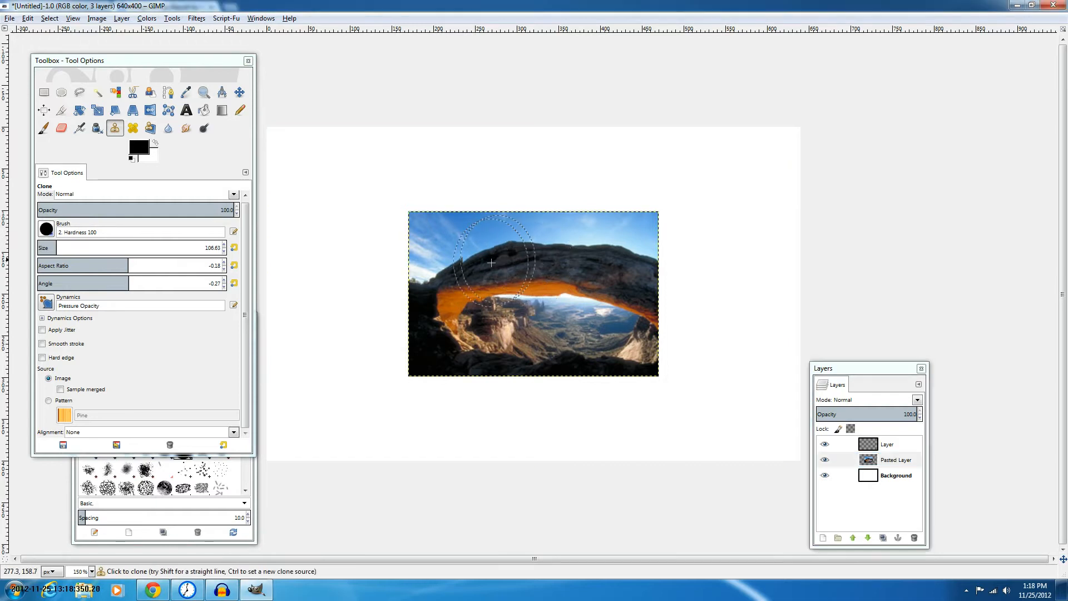
{"action": "left_click_drag", "start_coordinate": [543, 266], "coordinate": [645, 321]}
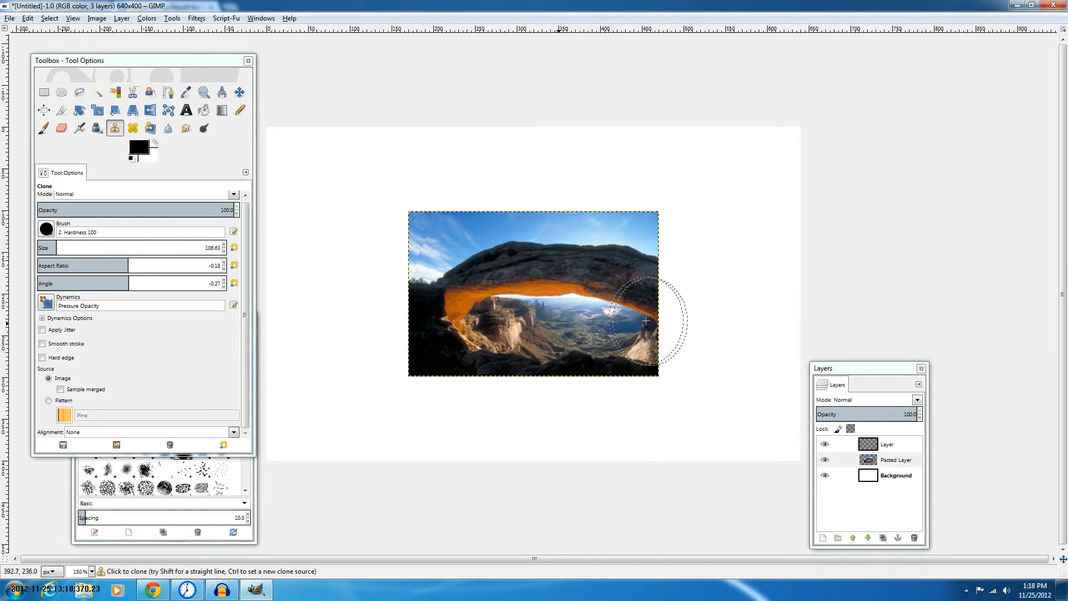
{"action": "key", "text": "ctrl+z"}
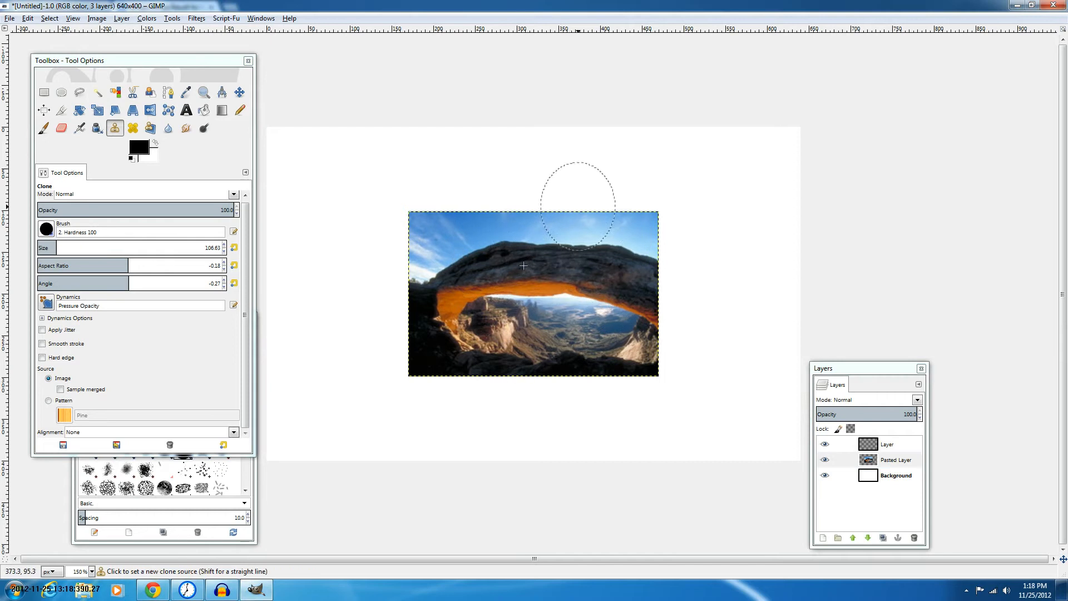
Sample a clone source at the picture's upper edge, try a clone stroke over the sky, and undo it
{"action": "left_click", "coordinate": [578, 206], "text": "ctrl"}
{"action": "left_click_drag", "start_coordinate": [618, 222], "coordinate": [584, 199]}
{"action": "key", "text": "ctrl+z"}
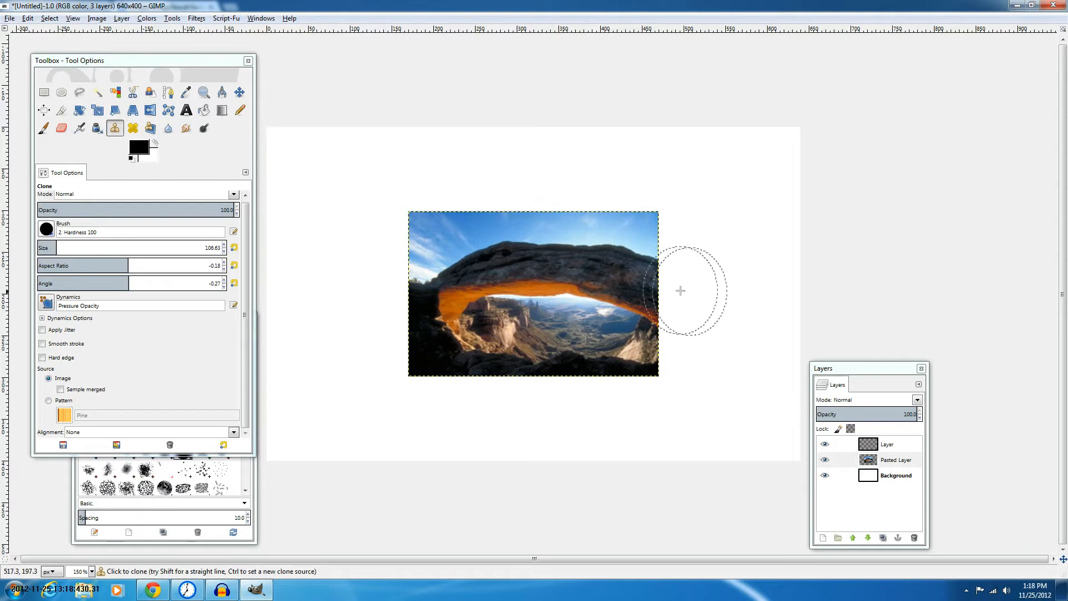
Sample a new clone source above the arch and paint cloned strokes over the picture on Pasted Layer
{"action": "left_click", "coordinate": [597, 202], "text": "ctrl"}
{"action": "mouse_move", "coordinate": [629, 240]}
{"action": "left_mouse_down"}
{"action": "mouse_move", "coordinate": [494, 238]}
{"action": "mouse_move", "coordinate": [738, 308]}
{"action": "left_mouse_up"}
{"action": "mouse_move", "coordinate": [598, 267]}
{"action": "left_mouse_down"}
{"action": "mouse_move", "coordinate": [473, 329]}
{"action": "mouse_move", "coordinate": [594, 293]}
{"action": "left_mouse_up"}
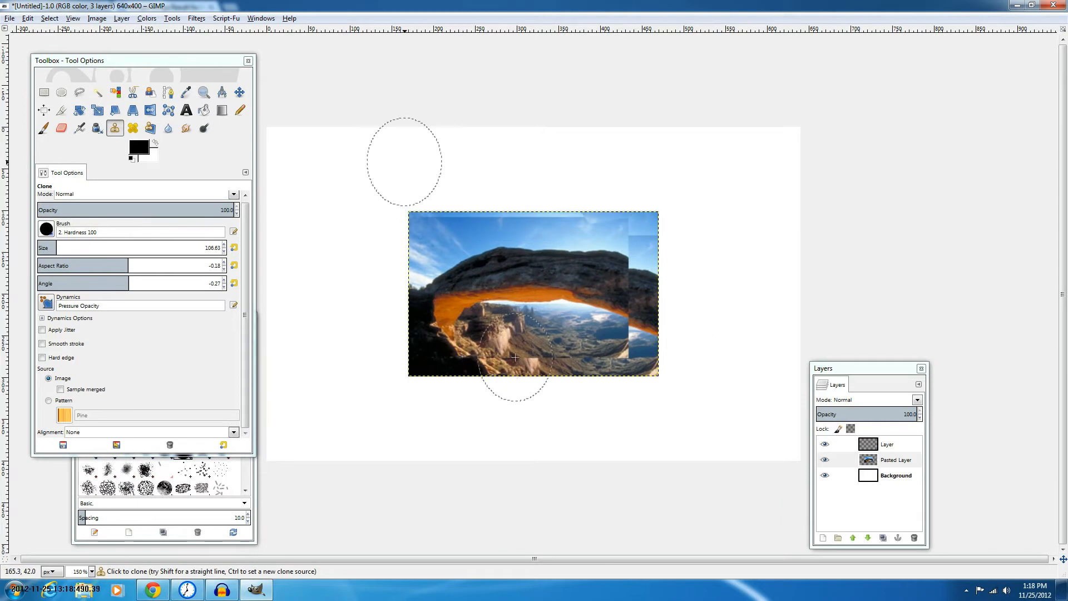
Try Heal strokes across the picture using a source sampled on the right part of the arch, undoing the last stroke
{"action": "left_click", "coordinate": [133, 128]}
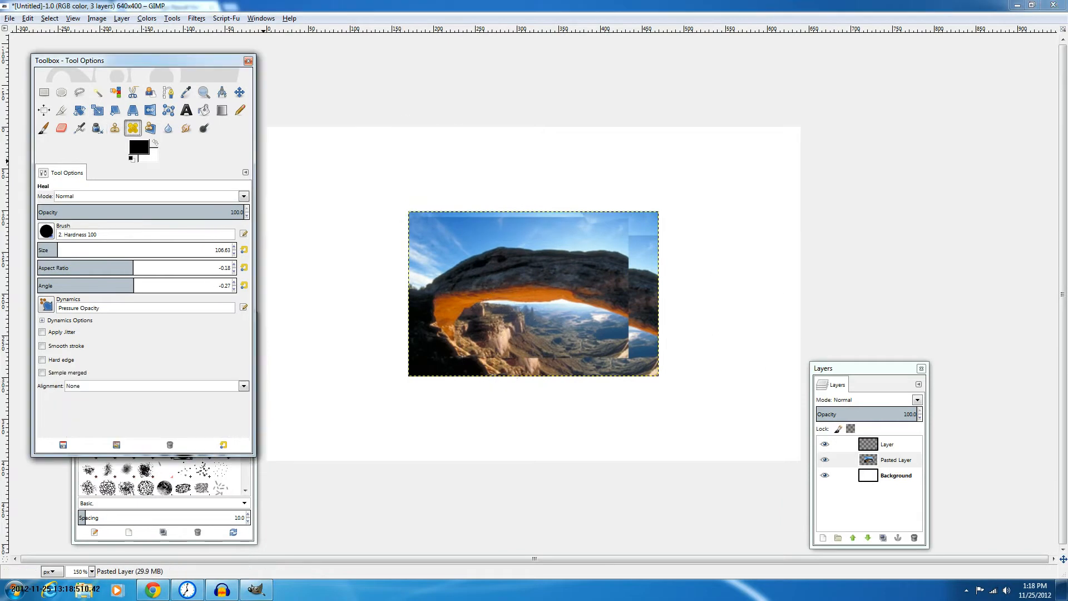
{"action": "left_click", "coordinate": [588, 287], "text": "ctrl"}
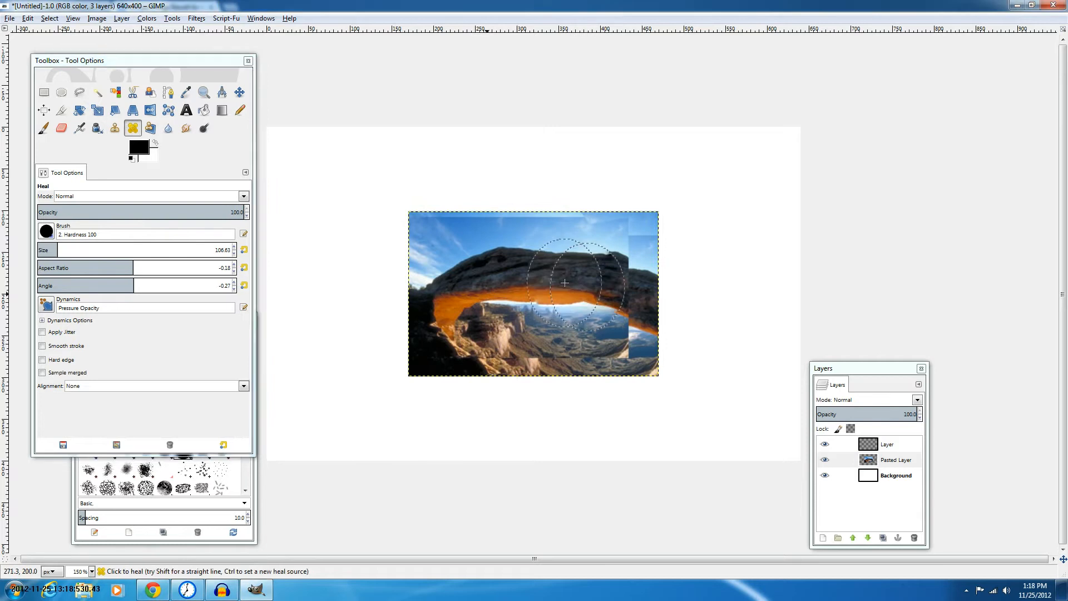
{"action": "left_click_drag", "start_coordinate": [564, 283], "coordinate": [541, 270]}
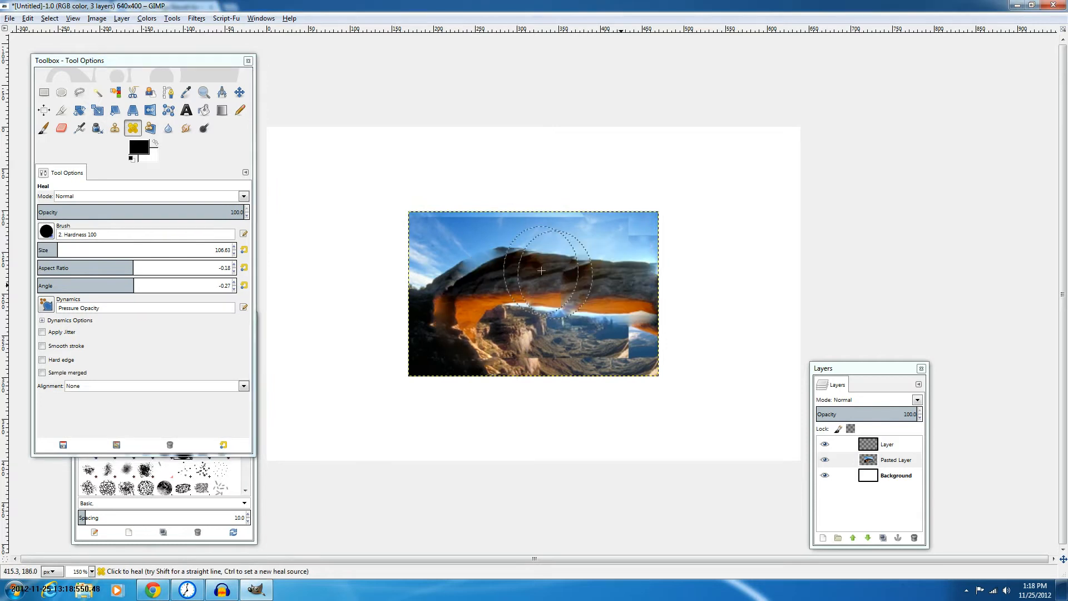
{"action": "key", "text": "ctrl+z"}
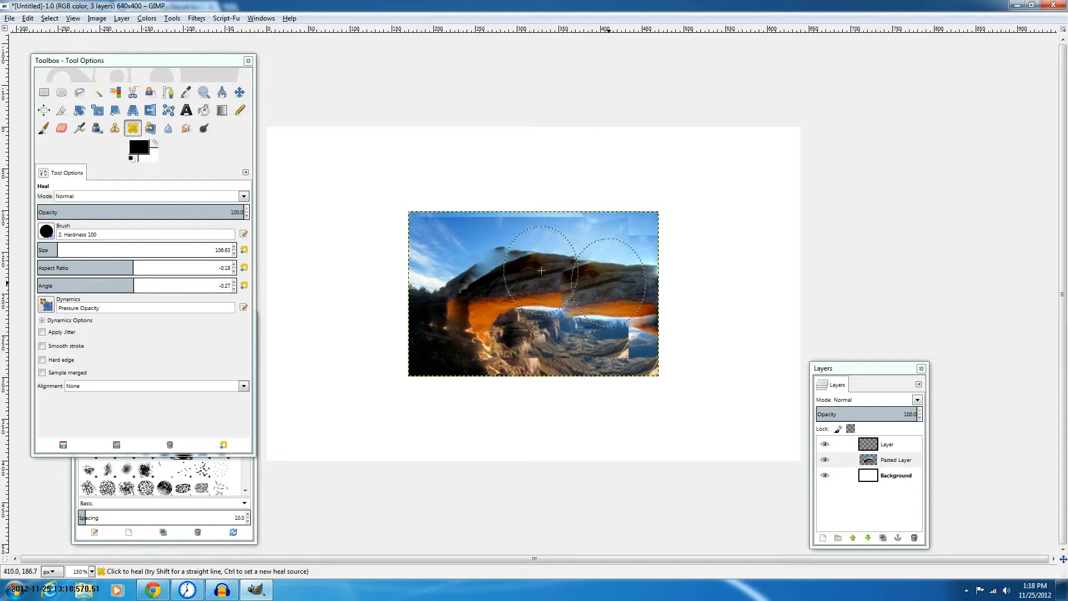
{"action": "left_click_drag", "start_coordinate": [609, 283], "coordinate": [339, 283]}
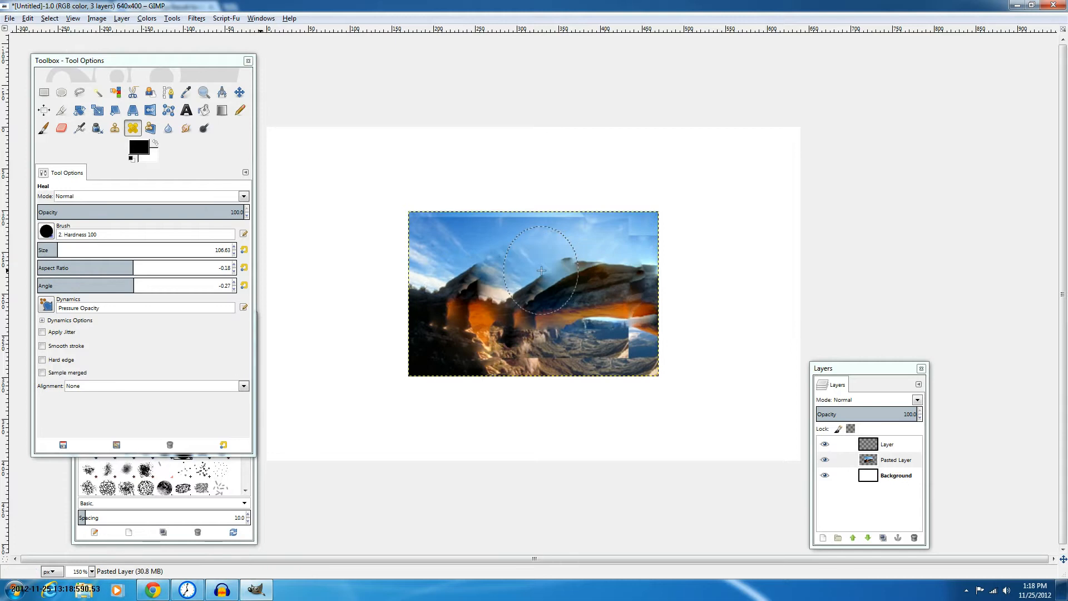
{"action": "key", "text": "ctrl+z"}
Activate the Perspective Clone tool and undo the remaining heal and clone strokes on the picture
{"action": "left_click", "coordinate": [150, 128]}
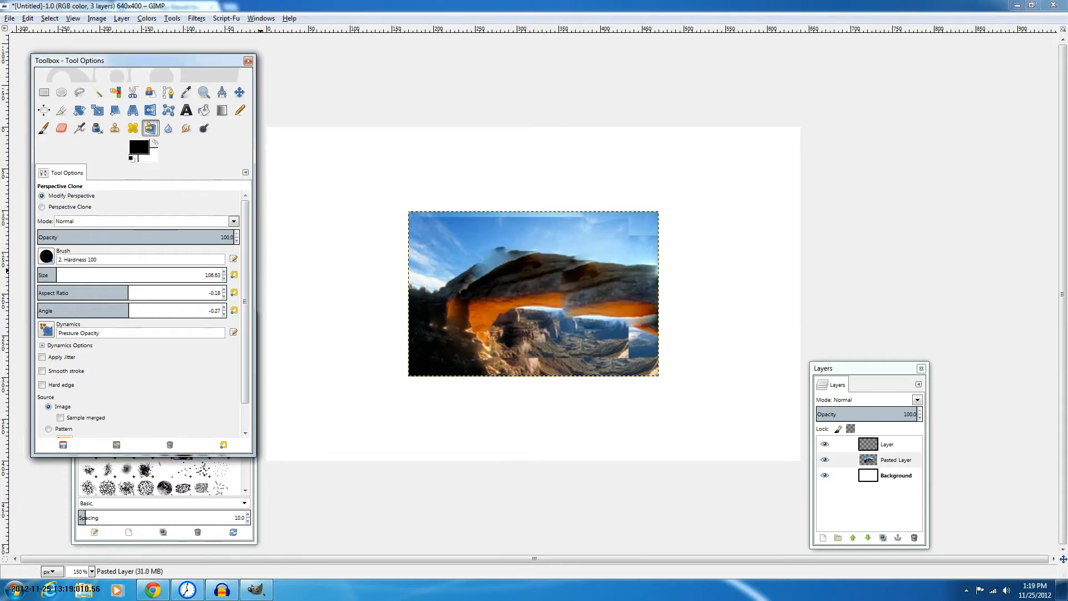
{"action": "key", "text": "ctrl+z"}
{"action": "key", "text": "ctrl+z"}
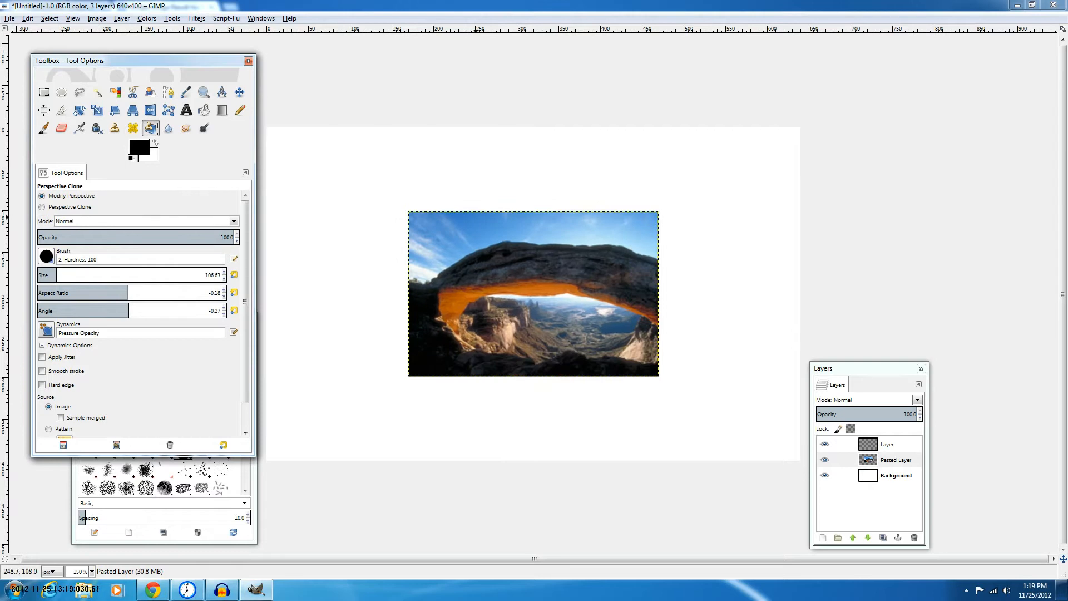
Try moving the upper-left corner of the Perspective Clone frame outward, and switch to the Blur/Sharpen tool
{"action": "left_click_drag", "start_coordinate": [474, 217], "coordinate": [482, 245]}
{"action": "left_click_drag", "start_coordinate": [271, 149], "coordinate": [257, 129]}
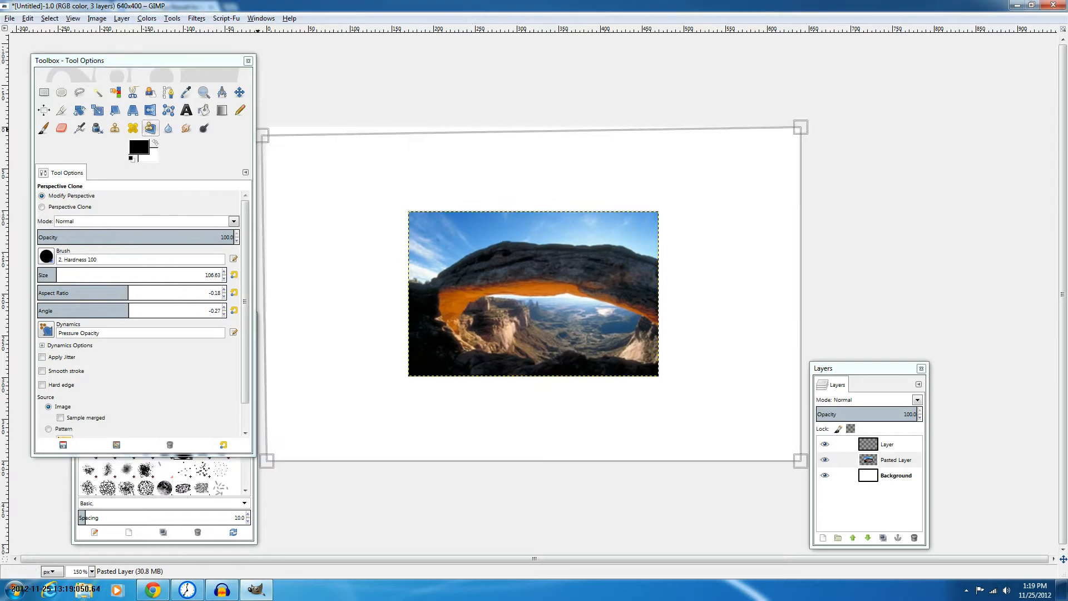
{"action": "left_click", "coordinate": [168, 128]}
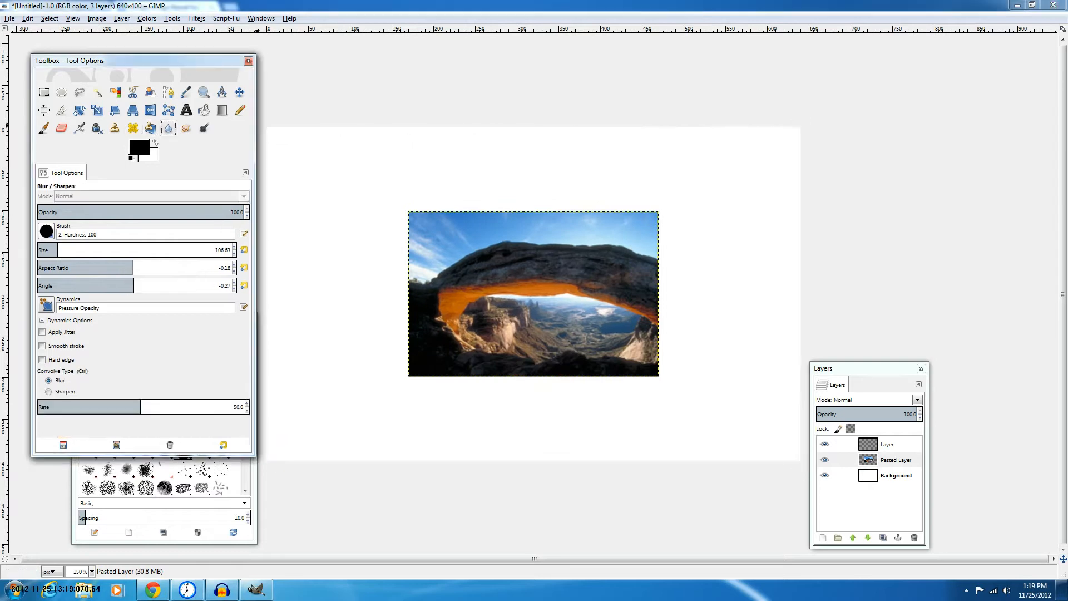
Try Blur strokes over the arch and the canyon on Pasted Layer, undoing each round of strokes
{"action": "key", "text": "plus"}
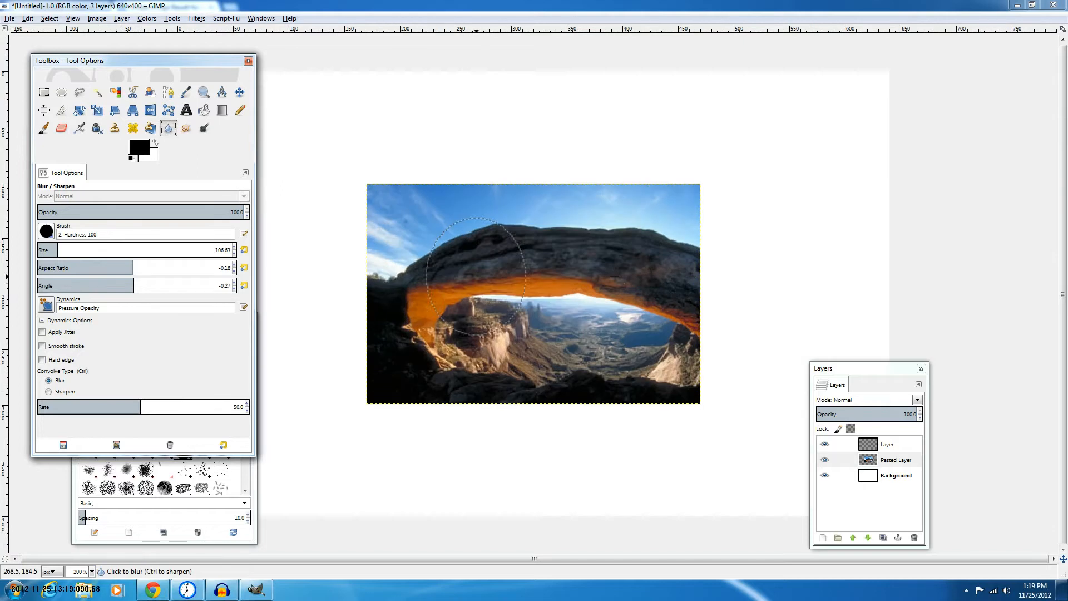
{"action": "left_click_drag", "start_coordinate": [476, 277], "coordinate": [656, 240]}
{"action": "left_click_drag", "start_coordinate": [668, 356], "coordinate": [552, 328]}
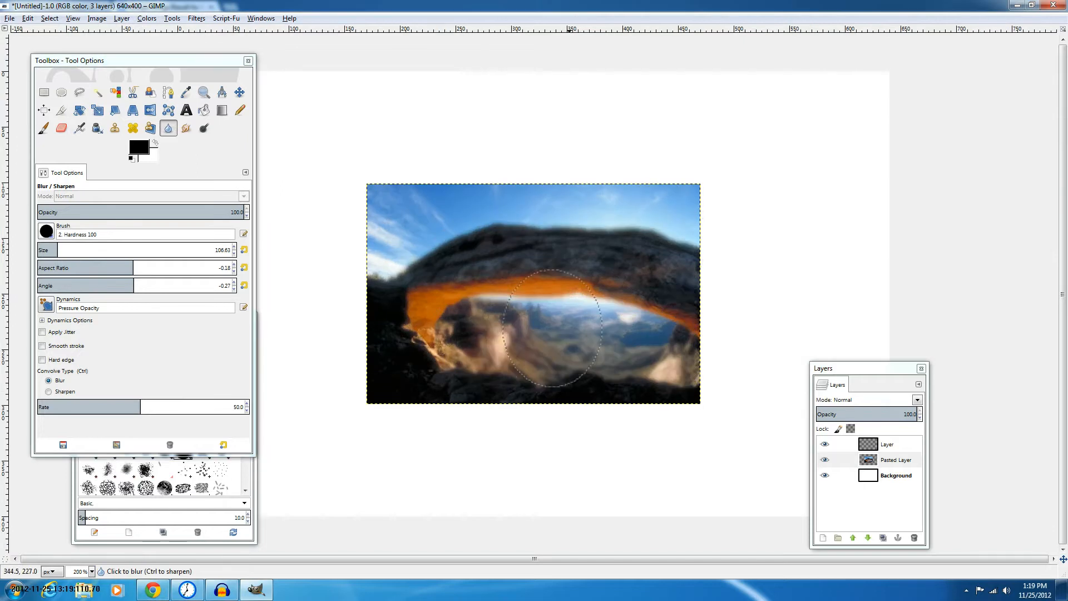
{"action": "key", "text": "ctrl+z"}
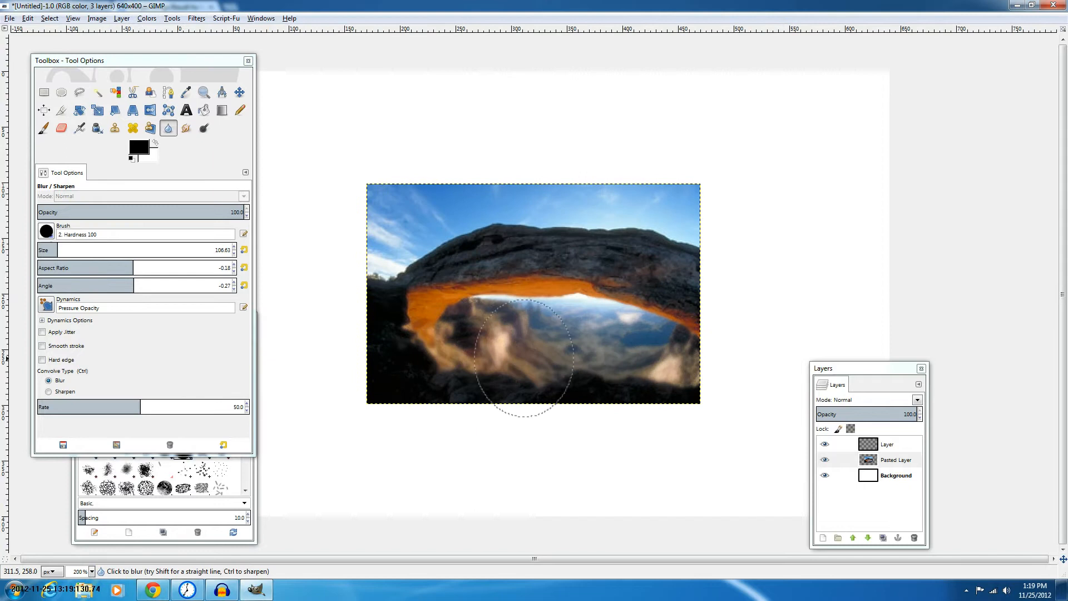
{"action": "left_click_drag", "start_coordinate": [668, 236], "coordinate": [445, 233]}
{"action": "key", "text": "ctrl+z"}
{"action": "key", "text": "ctrl+z"}
{"action": "key", "text": "ctrl+z"}
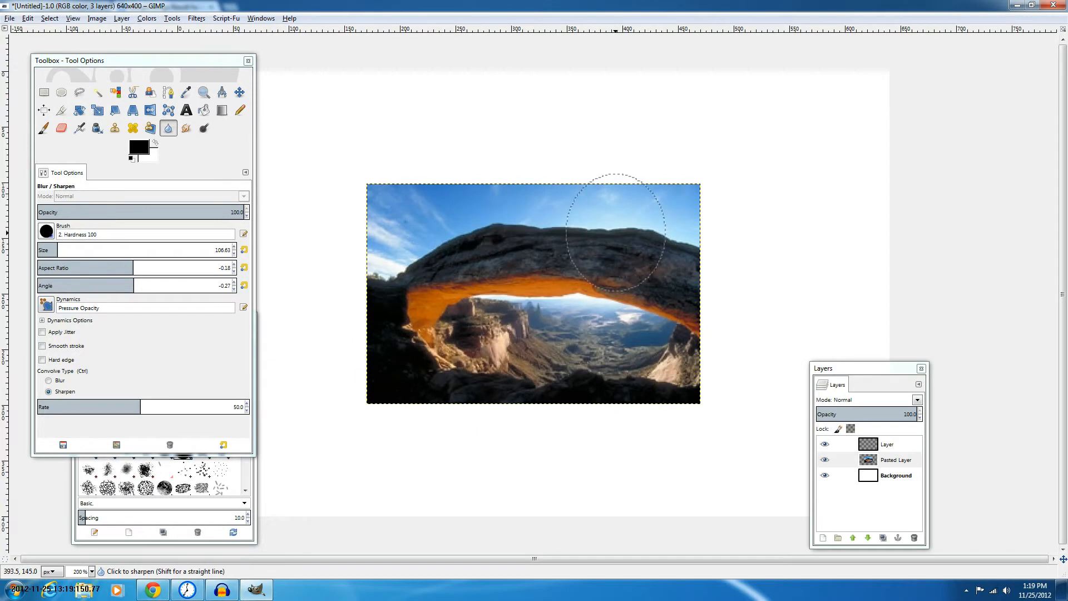
{"action": "left_click_drag", "start_coordinate": [615, 233], "coordinate": [667, 287]}
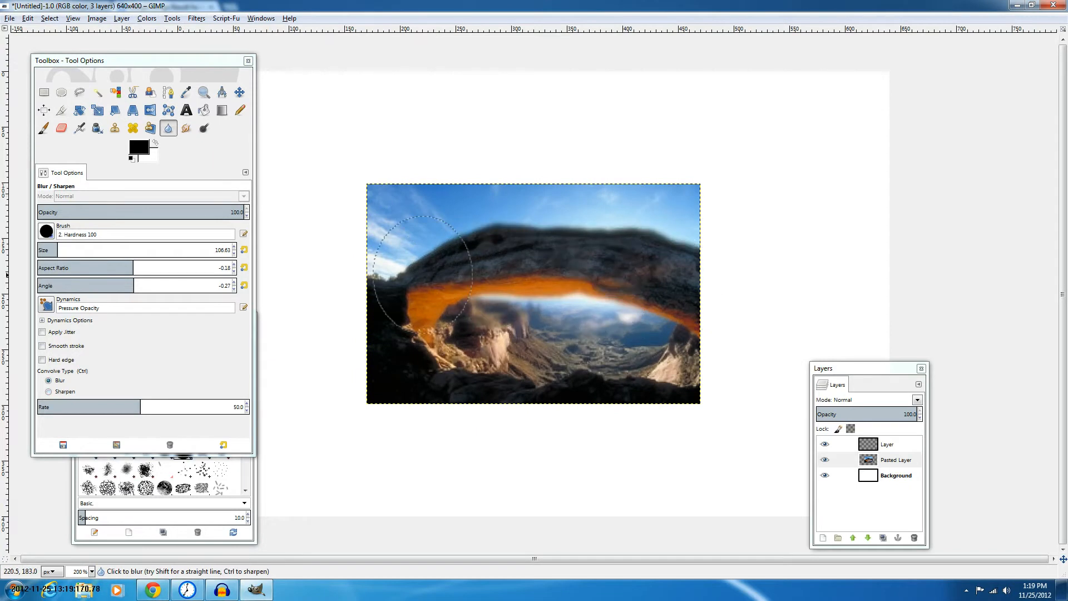
{"action": "mouse_move", "coordinate": [423, 265]}
{"action": "left_mouse_down"}
{"action": "mouse_move", "coordinate": [495, 349]}
{"action": "mouse_move", "coordinate": [556, 384]}
{"action": "left_mouse_up"}
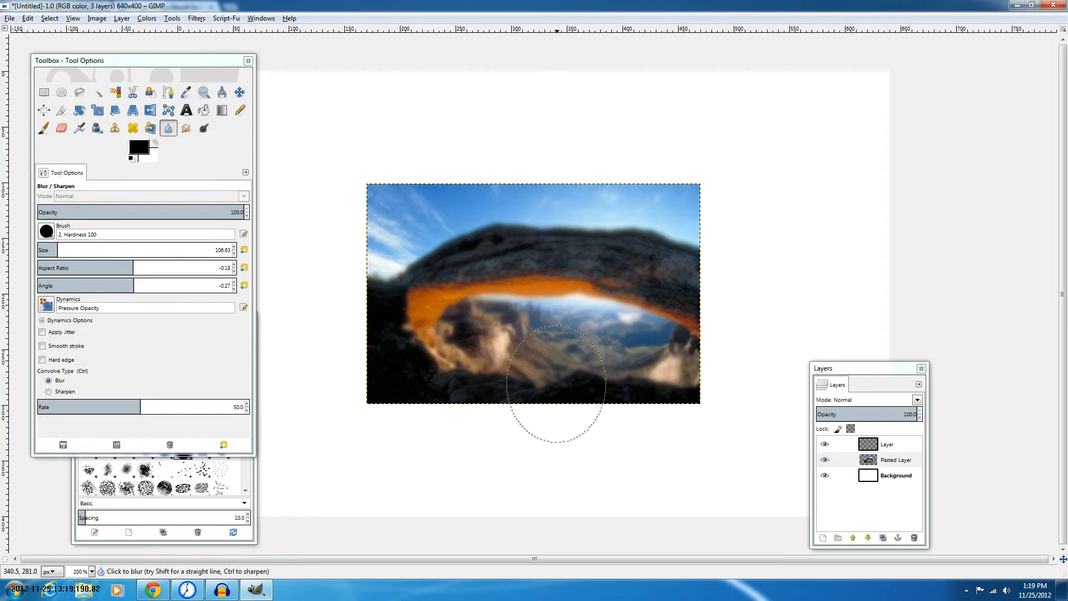
{"action": "key", "text": "ctrl+z"}
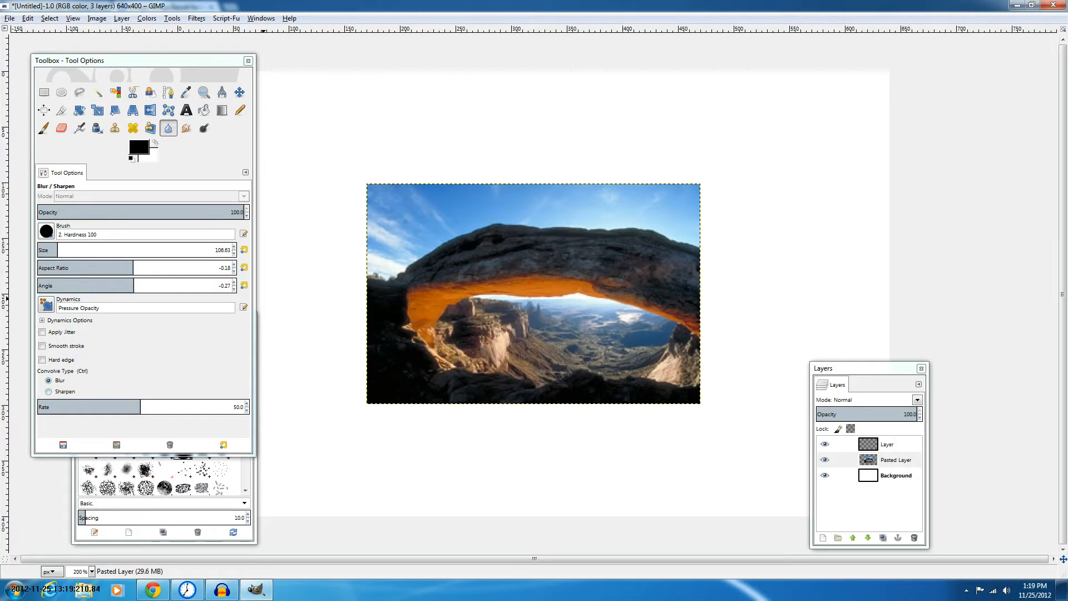
Set the convolve type to Sharpen and try strokes over the arch and canyon, undoing the result
{"action": "left_click", "coordinate": [50, 392]}
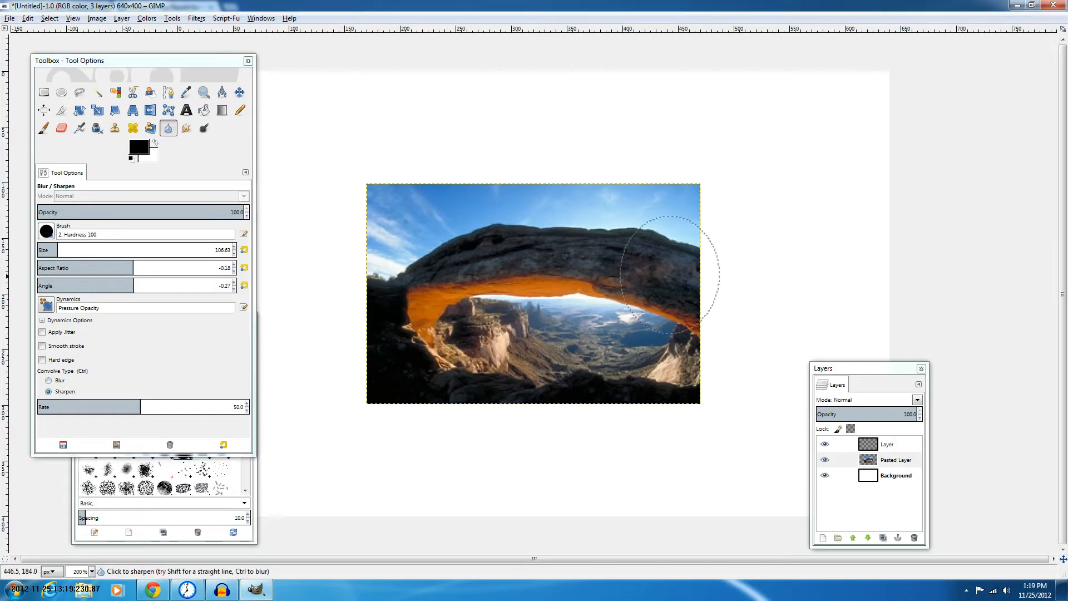
{"action": "mouse_move", "coordinate": [670, 275]}
{"action": "left_mouse_down"}
{"action": "mouse_move", "coordinate": [657, 291]}
{"action": "mouse_move", "coordinate": [555, 319]}
{"action": "left_mouse_up"}
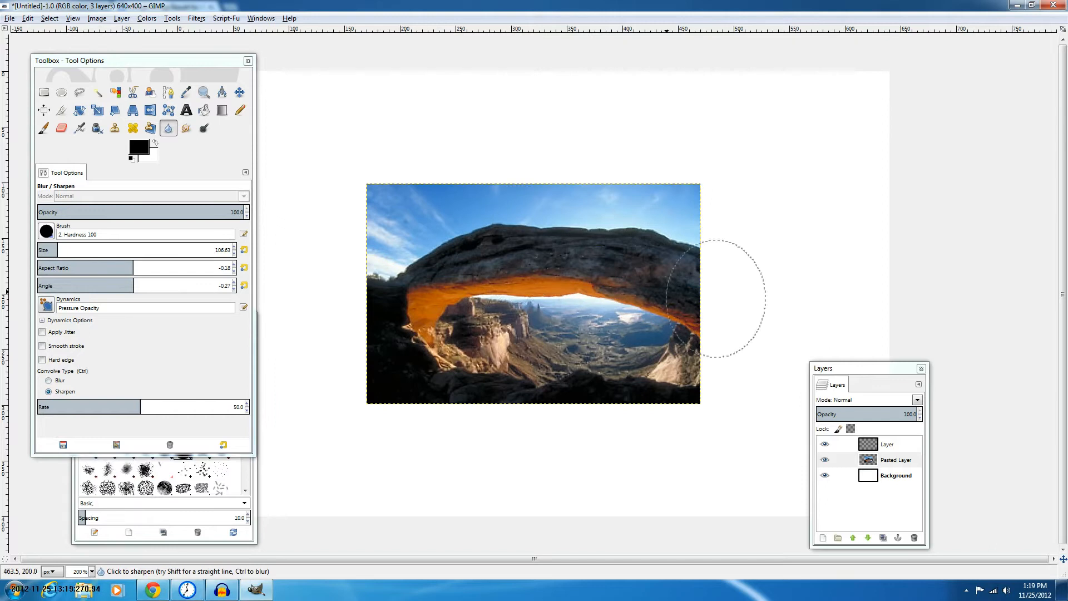
{"action": "mouse_move", "coordinate": [401, 320]}
{"action": "left_mouse_down"}
{"action": "mouse_move", "coordinate": [670, 280]}
{"action": "mouse_move", "coordinate": [723, 248]}
{"action": "mouse_move", "coordinate": [318, 292]}
{"action": "mouse_move", "coordinate": [637, 352]}
{"action": "mouse_move", "coordinate": [505, 203]}
{"action": "left_mouse_up"}
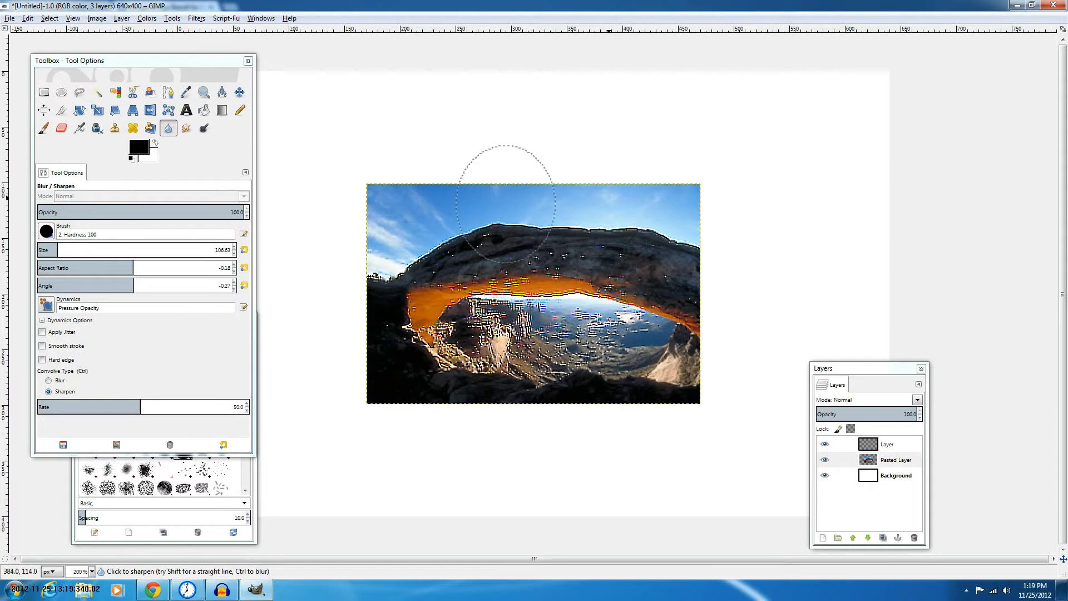
{"action": "key", "text": "ctrl+z"}
Try the Smudge tool with strokes across the arch and down through the canyon, undoing each stroke
{"action": "left_click", "coordinate": [186, 128]}
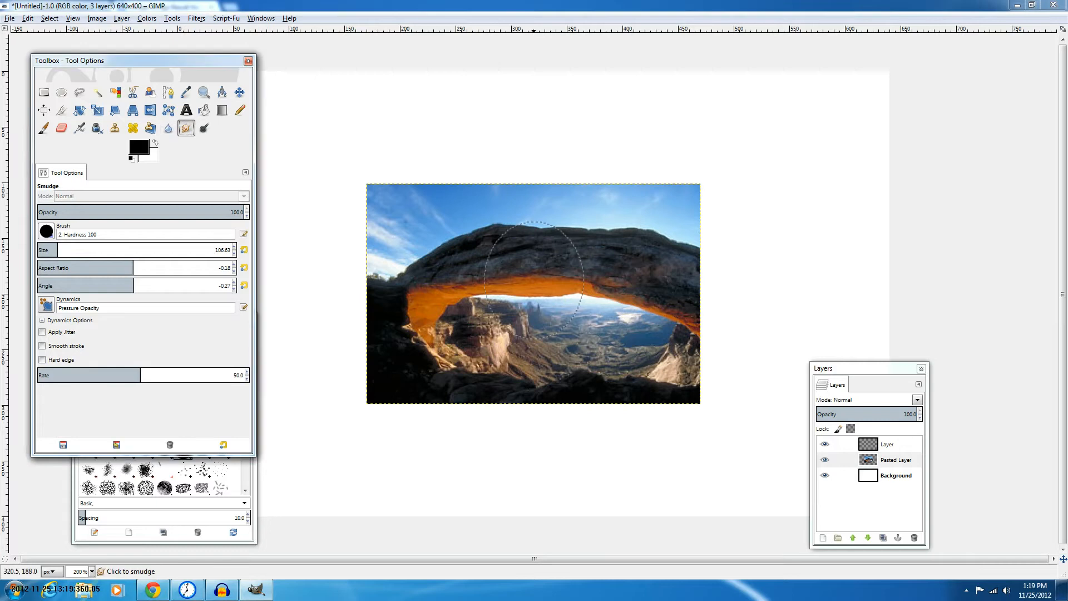
{"action": "left_click_drag", "start_coordinate": [534, 272], "coordinate": [619, 264]}
{"action": "key", "text": "ctrl+z"}
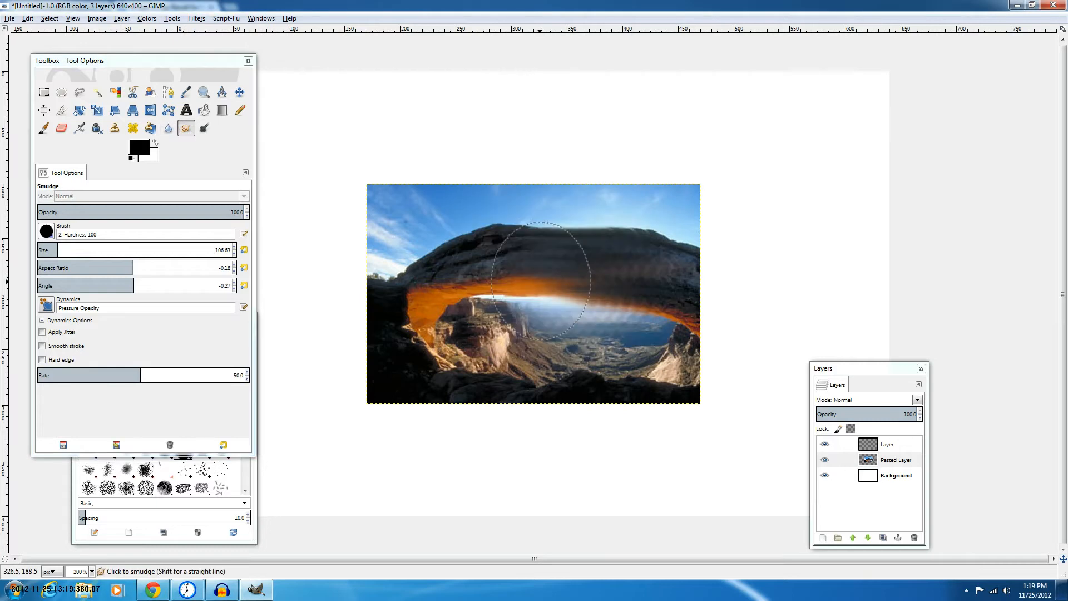
{"action": "mouse_move", "coordinate": [540, 281]}
{"action": "left_mouse_down"}
{"action": "mouse_move", "coordinate": [472, 292]}
{"action": "mouse_move", "coordinate": [671, 220]}
{"action": "mouse_move", "coordinate": [489, 401]}
{"action": "left_mouse_up"}
{"action": "key", "text": "ctrl+z"}
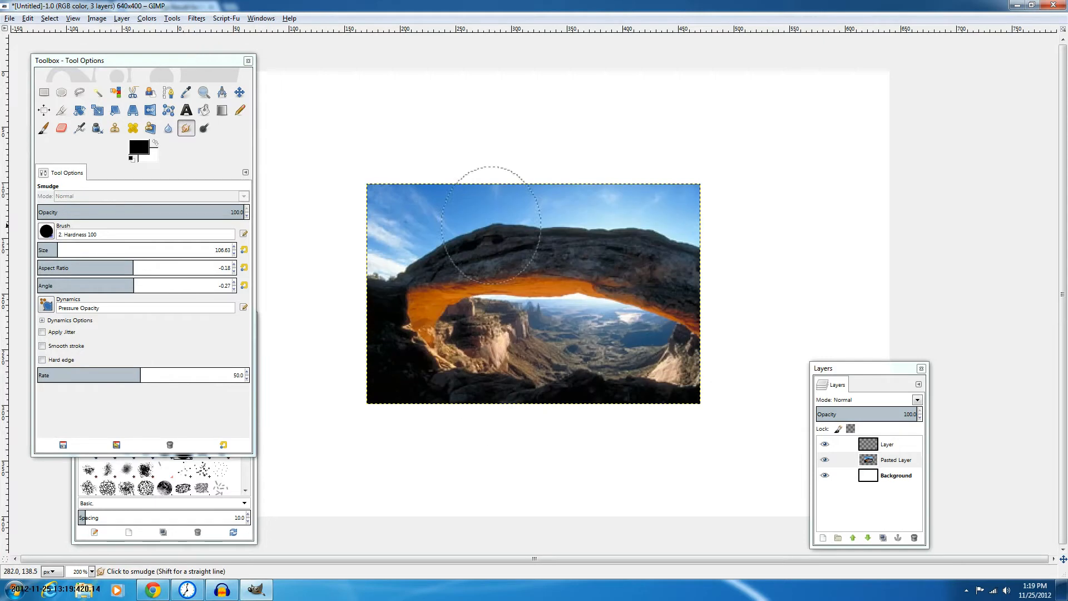
Activate Dodge/Burn, keep the range on Midtones after trying the other ranges, and try dodging across the picture, undoing the stroke
{"action": "left_click", "coordinate": [203, 128]}
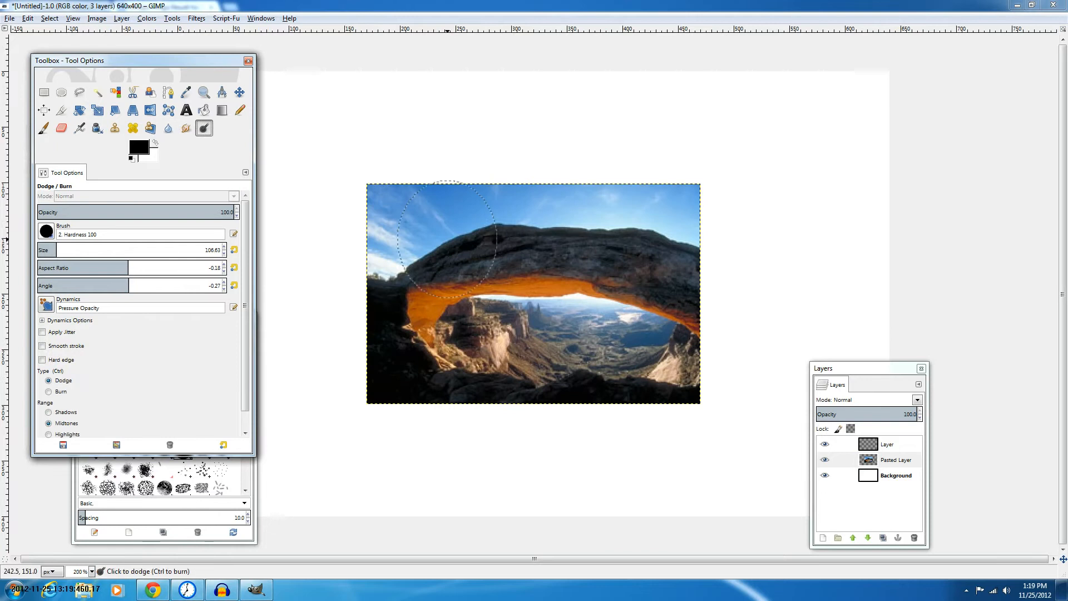
{"action": "scroll", "coordinate": [42, 360], "scroll_direction": "down", "scroll_amount": 1}
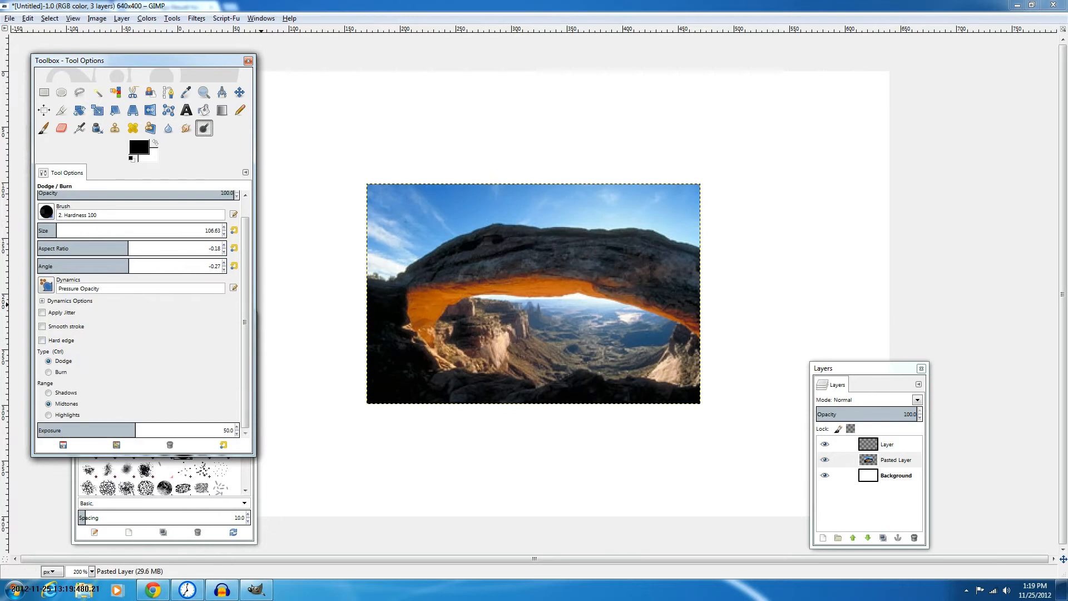
{"action": "left_click", "coordinate": [49, 393]}
{"action": "left_click", "coordinate": [49, 404]}
{"action": "left_click", "coordinate": [49, 415]}
{"action": "left_click", "coordinate": [49, 404]}
{"action": "left_click_drag", "start_coordinate": [563, 286], "coordinate": [357, 276]}
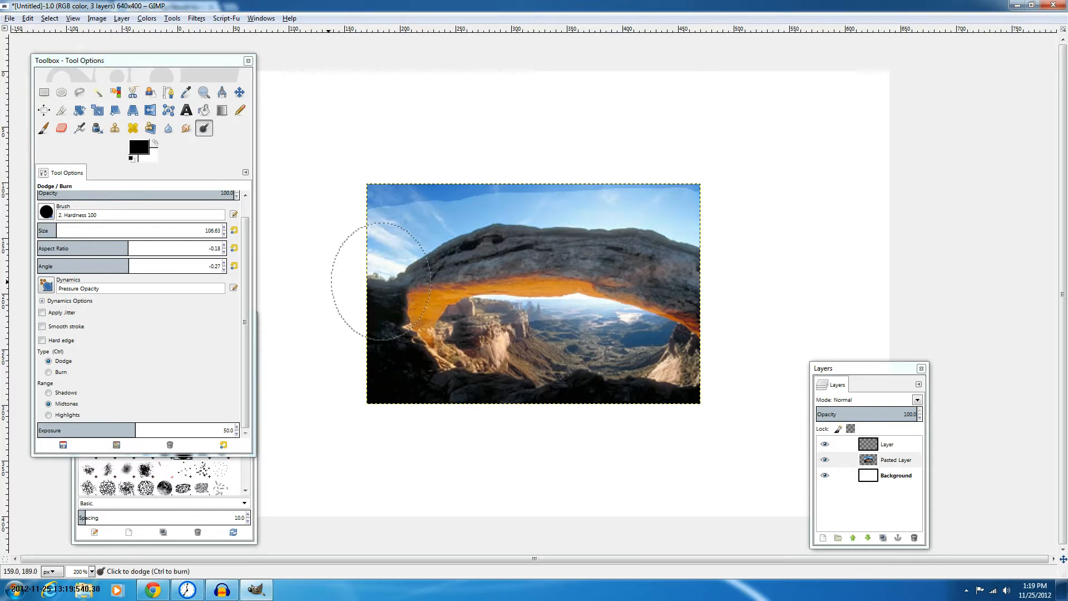
{"action": "key", "text": "ctrl+z"}
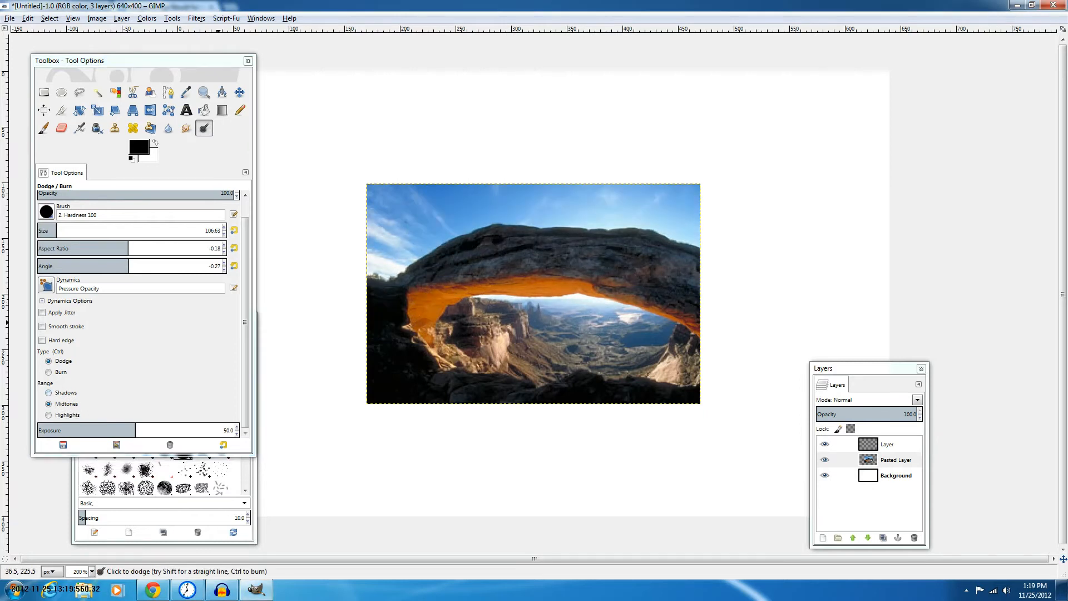
Set the Dodge exposure to 38.4 and try a dodge stroke over the arch, undoing it
{"action": "left_click", "coordinate": [198, 429]}
{"action": "left_click", "coordinate": [610, 349]}
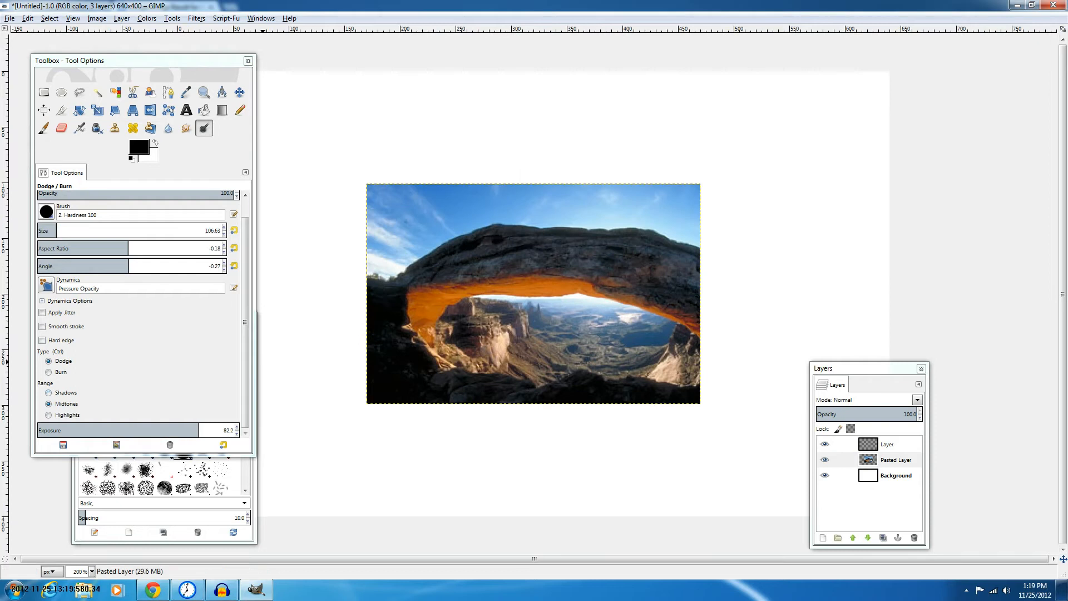
{"action": "left_click", "coordinate": [180, 428]}
{"action": "left_click", "coordinate": [84, 429]}
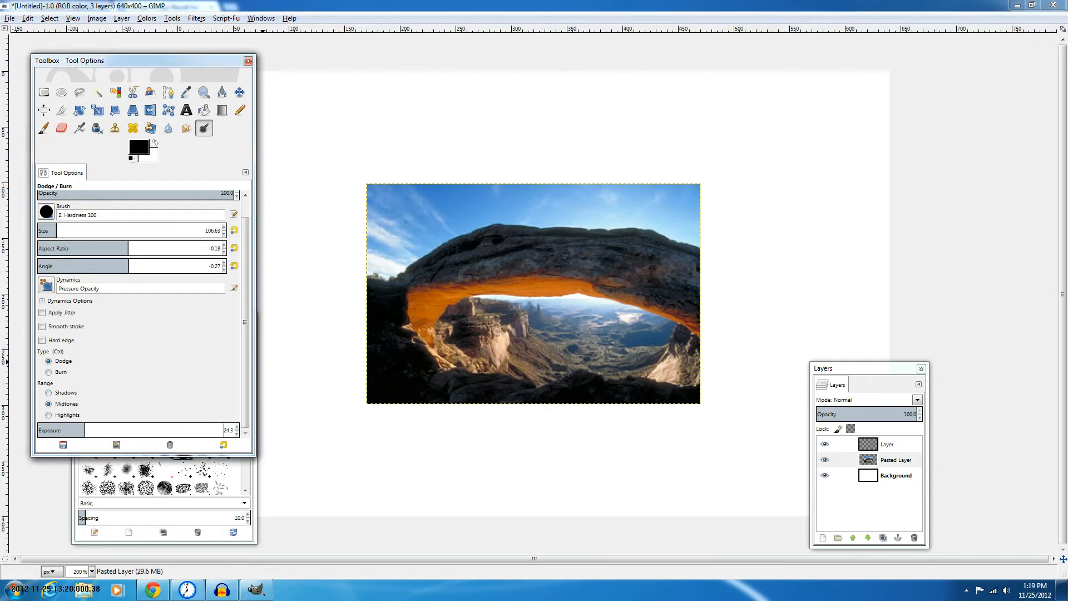
{"action": "left_click_drag", "start_coordinate": [84, 428], "coordinate": [112, 429]}
{"action": "left_click", "coordinate": [63, 361]}
{"action": "left_click_drag", "start_coordinate": [406, 256], "coordinate": [542, 272]}
{"action": "key", "text": "ctrl+z"}
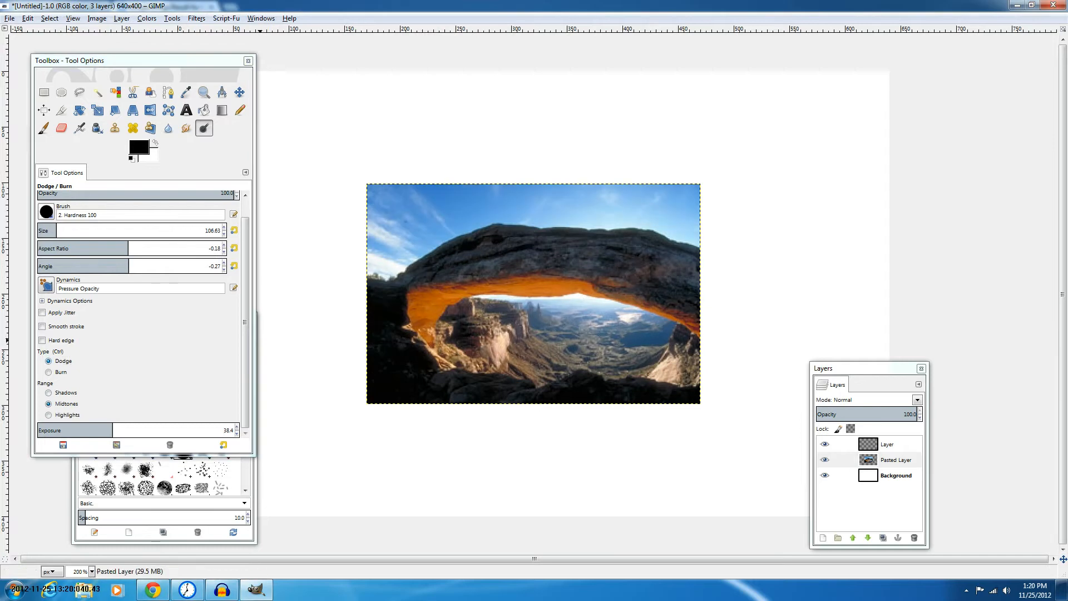
Try a Burn stroke over the right part of the arch, undo it, and return the type to Dodge
{"action": "left_click", "coordinate": [61, 372]}
{"action": "mouse_move", "coordinate": [622, 290]}
{"action": "left_mouse_down"}
{"action": "mouse_move", "coordinate": [531, 292]}
{"action": "mouse_move", "coordinate": [589, 261]}
{"action": "left_mouse_up"}
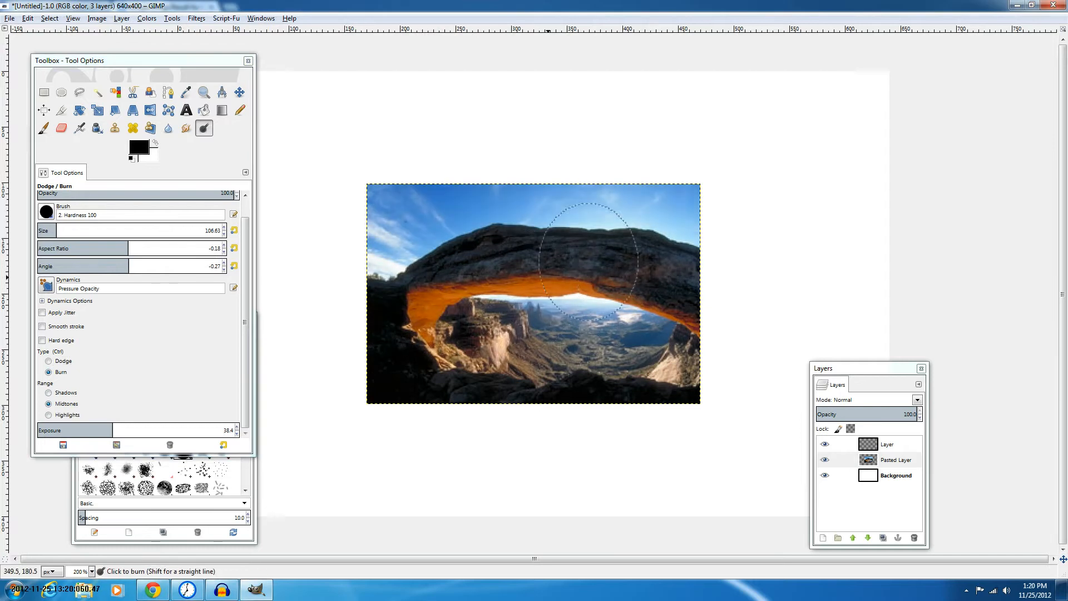
{"action": "key", "text": "ctrl+z"}
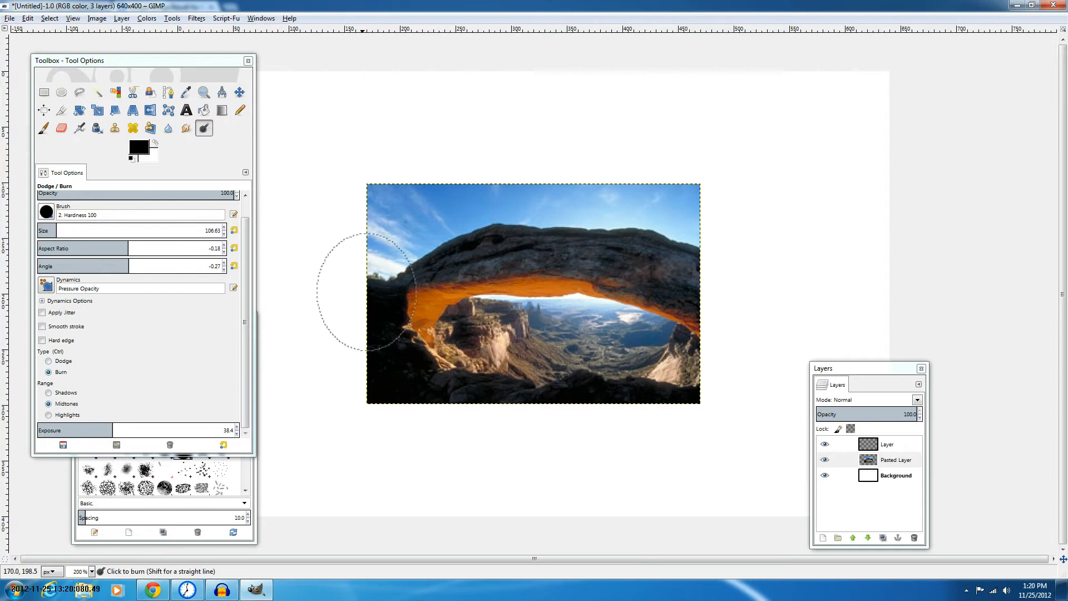
{"action": "left_click", "coordinate": [49, 361]}
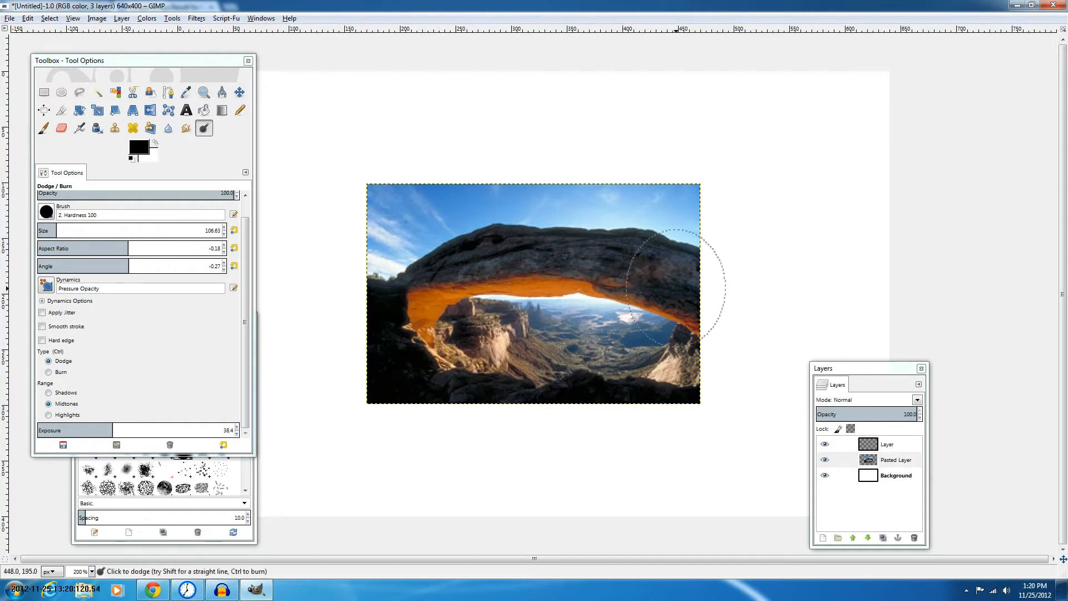
Move the Layers dialog higher beside the picture and close the brushes dialog behind the toolbox
{"action": "left_click_drag", "start_coordinate": [834, 369], "coordinate": [839, 236]}
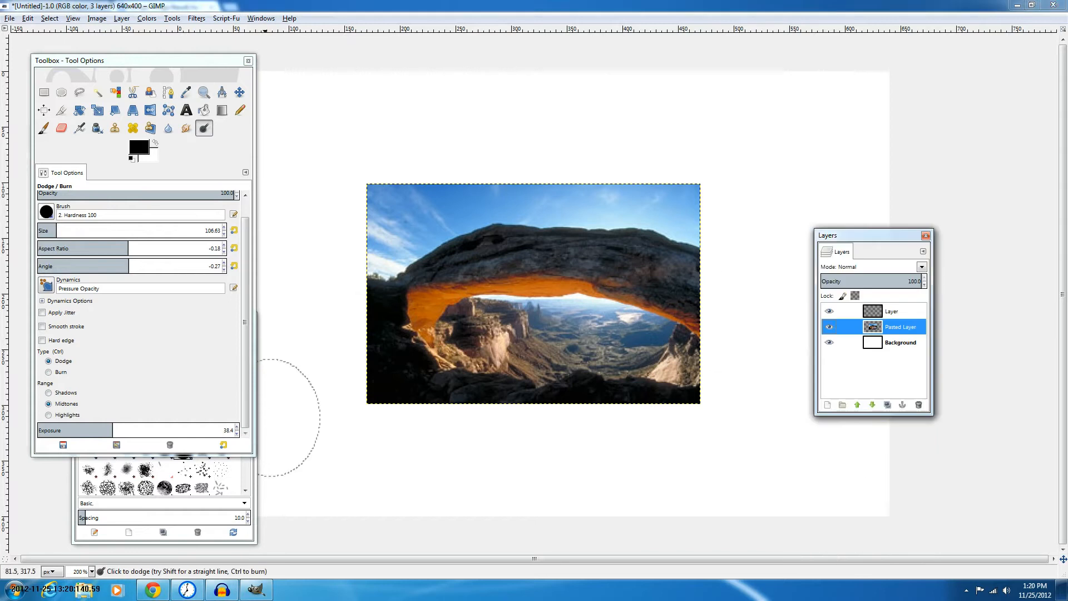
{"action": "left_click", "coordinate": [245, 473]}
{"action": "left_click", "coordinate": [249, 318]}
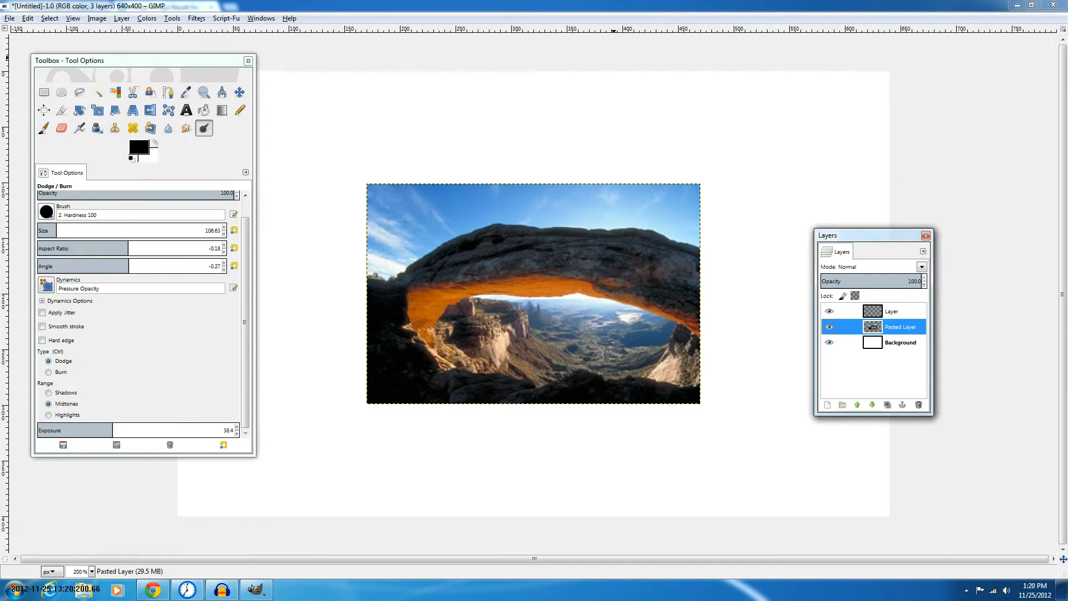
Bring up the Layers dialog and delete the empty top layer and Pasted Layer
{"action": "left_click", "coordinate": [261, 19]}
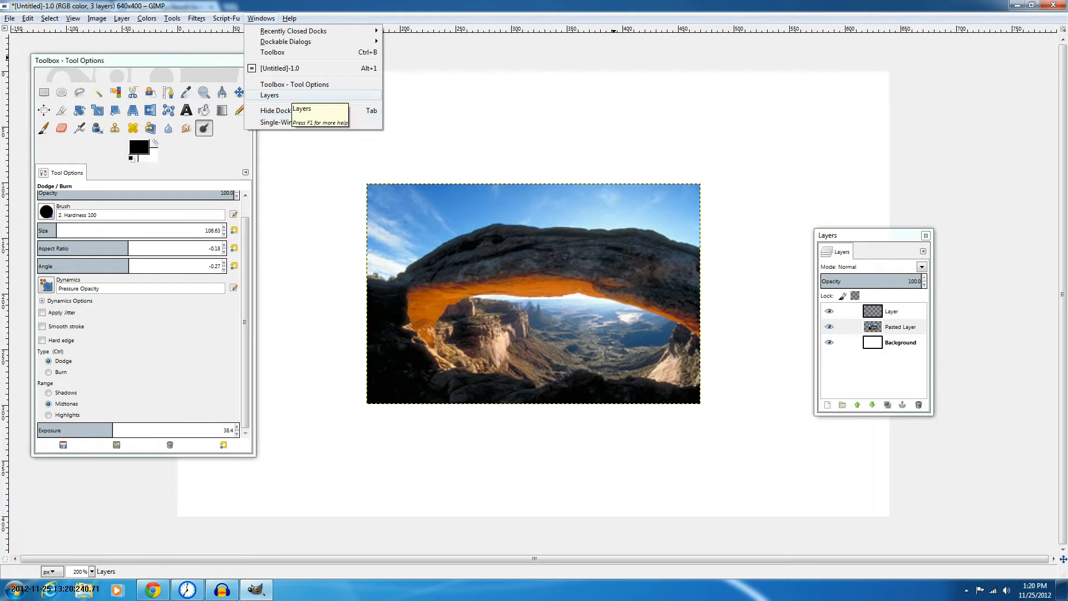
{"action": "left_click", "coordinate": [283, 96]}
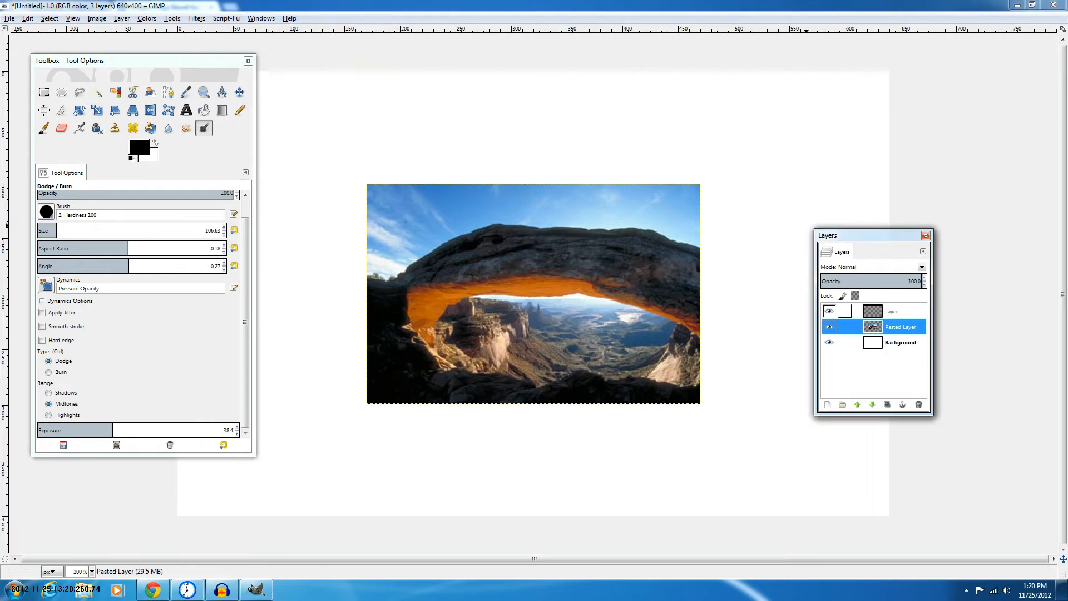
{"action": "left_click", "coordinate": [892, 311]}
{"action": "left_click", "coordinate": [918, 405]}
{"action": "left_click", "coordinate": [918, 405]}
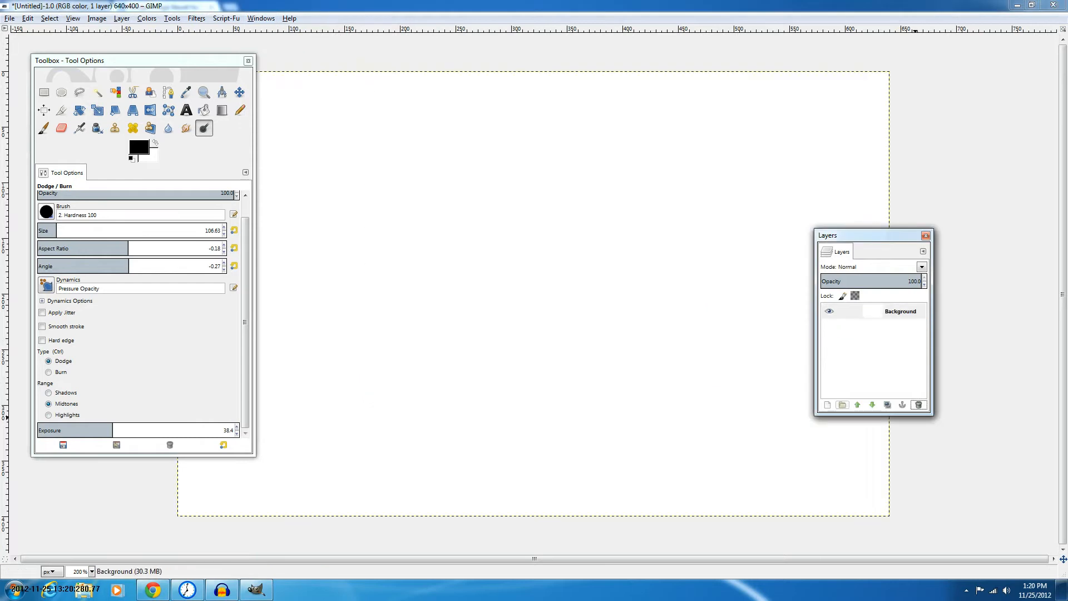
Create a new 640 by 400 layer with transparency fill above the background
{"action": "left_click", "coordinate": [827, 405]}
{"action": "left_click", "coordinate": [206, 247]}
{"action": "left_click", "coordinate": [827, 405]}
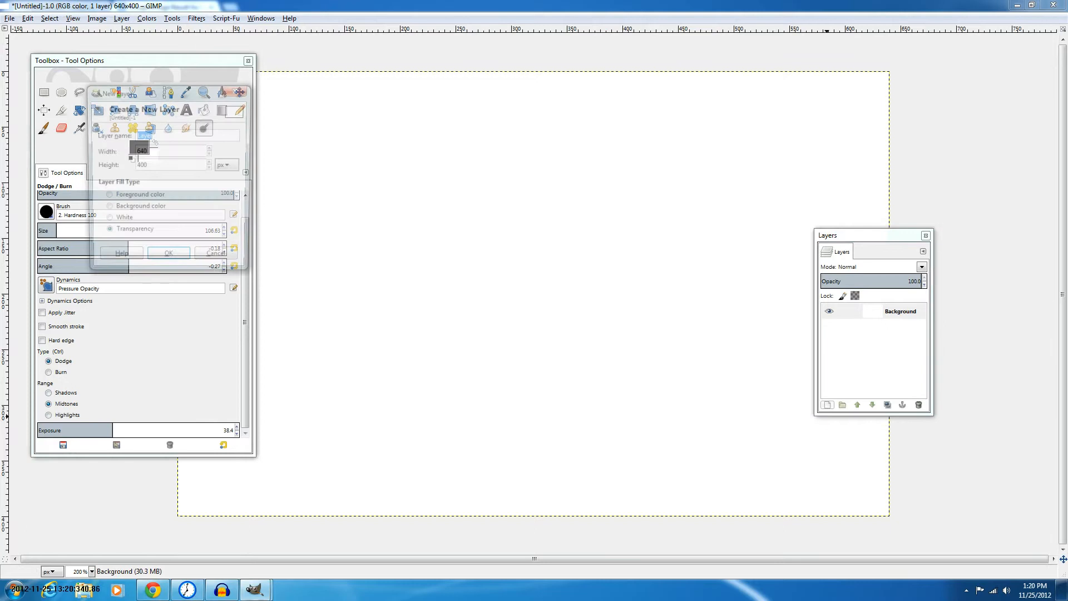
{"action": "key", "text": "Return"}
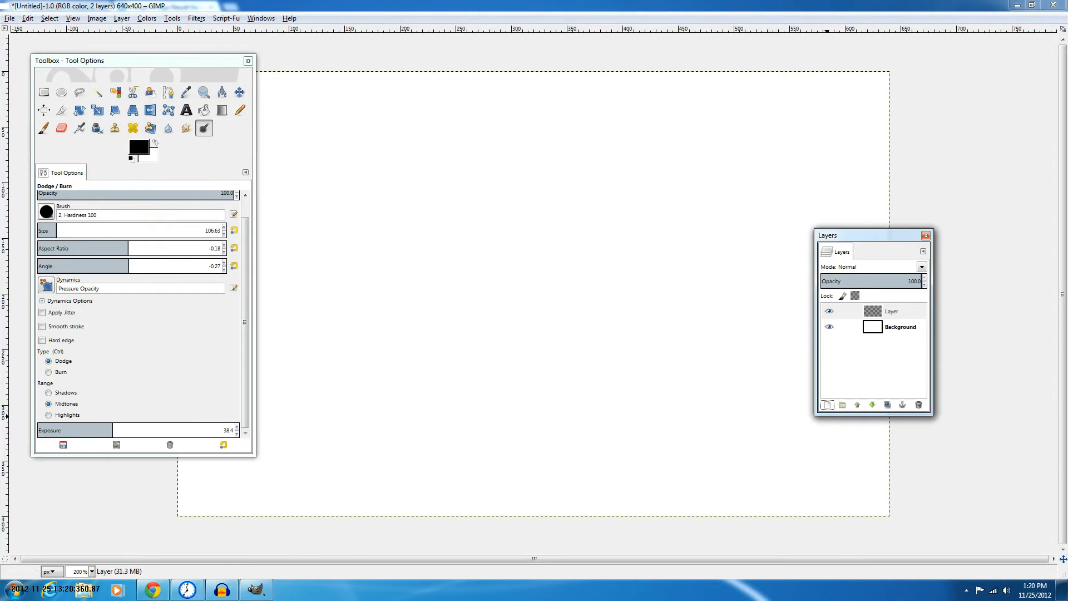
Paint broad black Pencil strokes over most of the new layer
{"action": "left_click", "coordinate": [275, 349]}
{"action": "key", "text": "n"}
{"action": "mouse_move", "coordinate": [532, 131]}
{"action": "left_mouse_down"}
{"action": "mouse_move", "coordinate": [328, 226]}
{"action": "mouse_move", "coordinate": [837, 398]}
{"action": "mouse_move", "coordinate": [350, 106]}
{"action": "mouse_move", "coordinate": [972, 267]}
{"action": "left_mouse_up"}
Set the painted layer's blend mode to Dissolve and its opacity to 75.1
{"action": "left_click", "coordinate": [922, 267]}
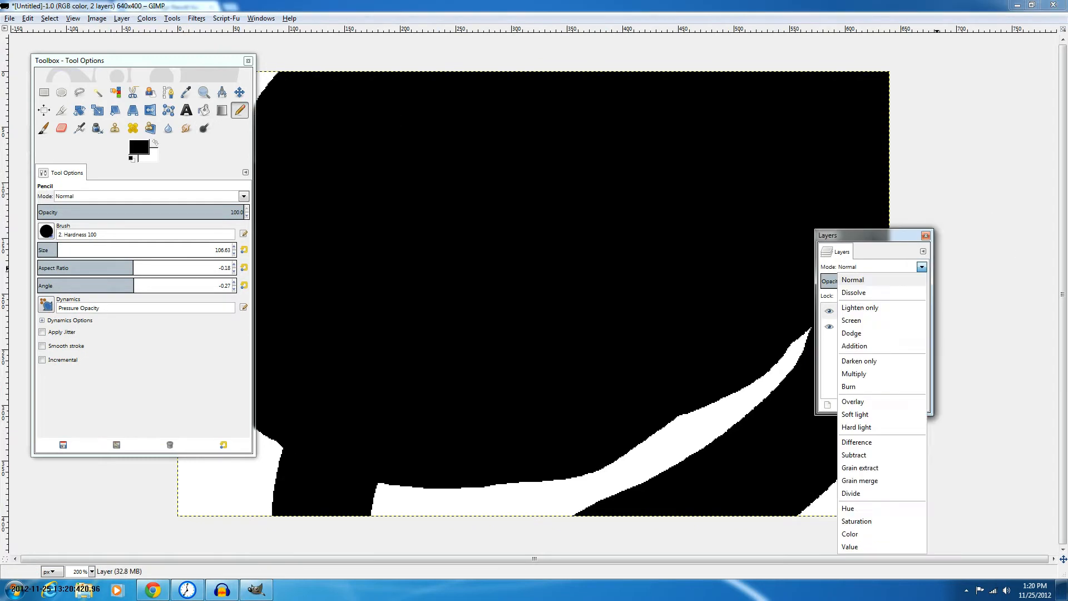
{"action": "left_click", "coordinate": [854, 293]}
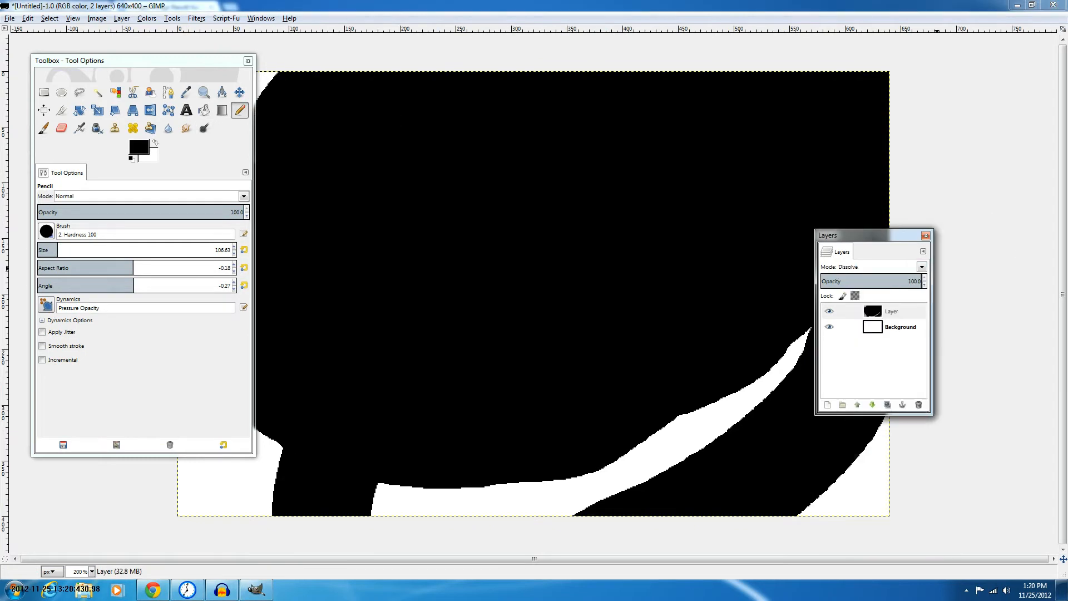
{"action": "left_click", "coordinate": [922, 267]}
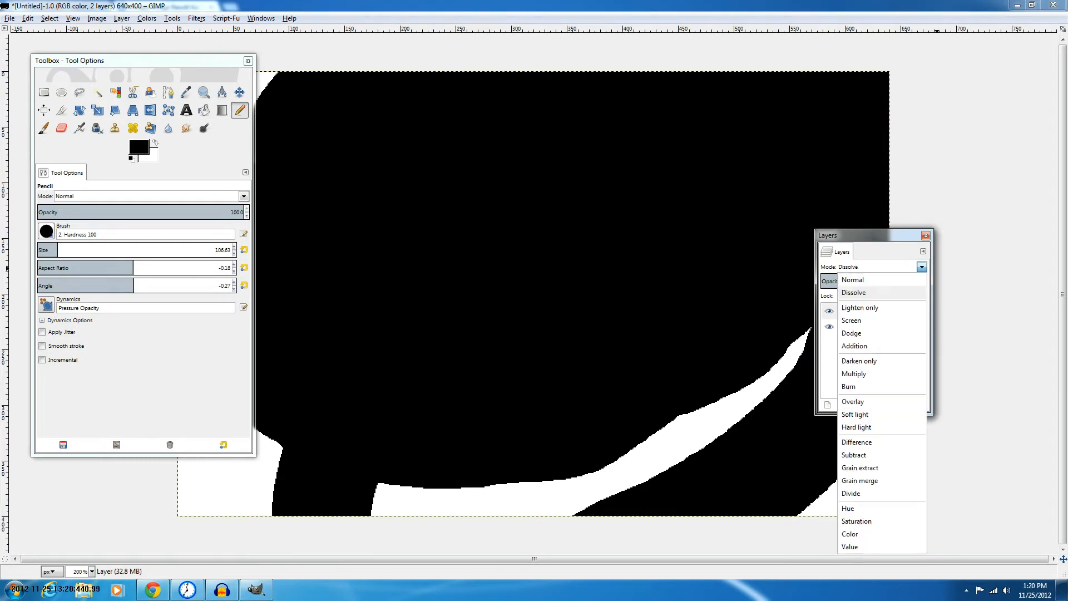
{"action": "left_click", "coordinate": [854, 293]}
{"action": "left_click_drag", "start_coordinate": [826, 281], "coordinate": [900, 281]}
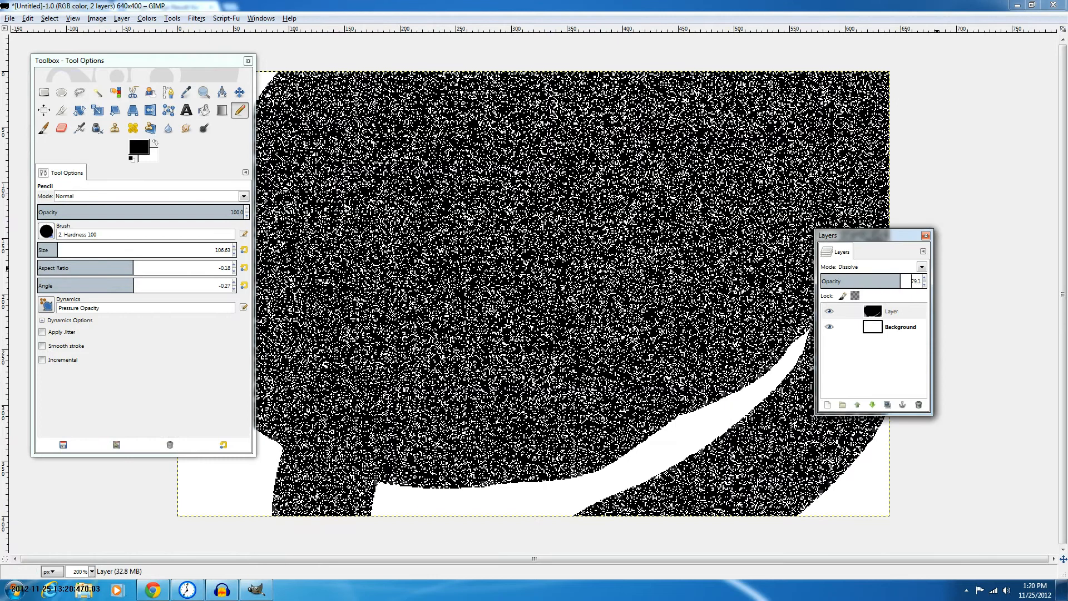
Set the painted layer's blend mode to Overlay and its opacity to 100
{"action": "left_click", "coordinate": [922, 267]}
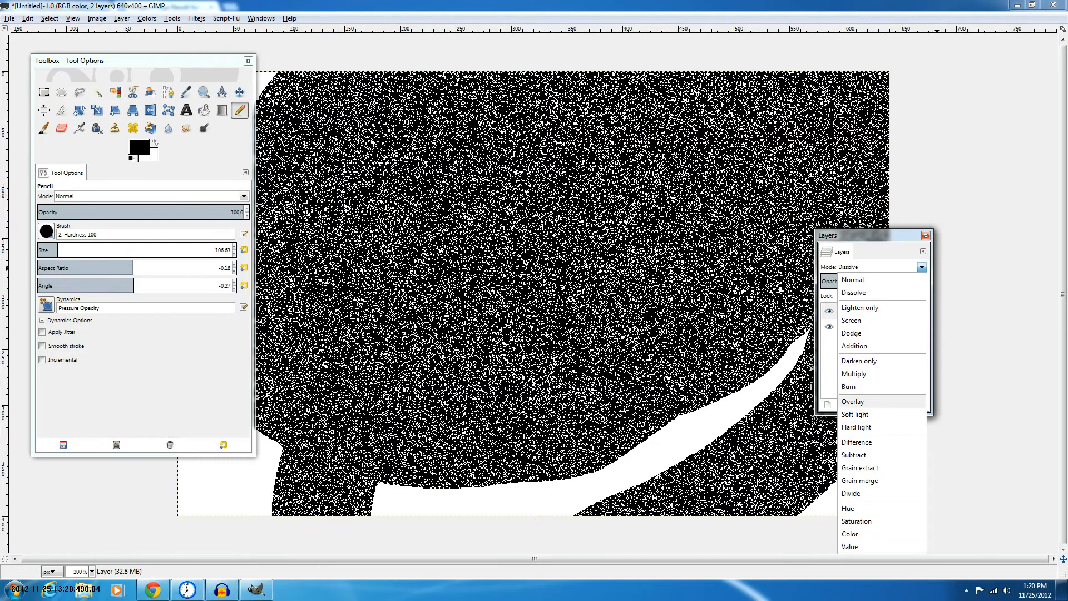
{"action": "left_click", "coordinate": [857, 401]}
{"action": "left_click_drag", "start_coordinate": [901, 281], "coordinate": [938, 273]}
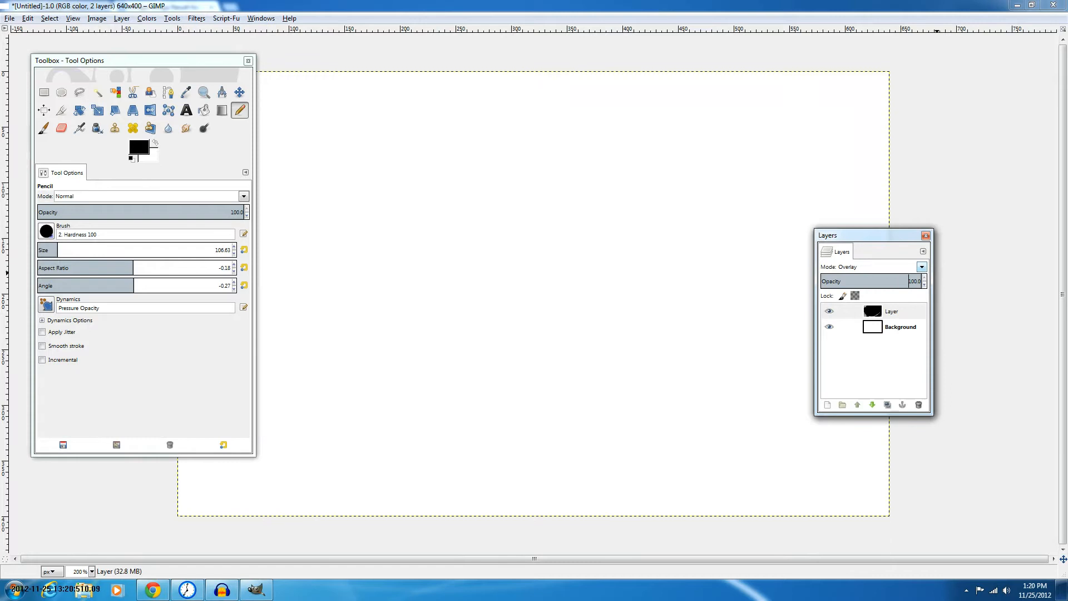
Try the Subtract, Divide and Hue blend modes on the painted layer
{"action": "left_click", "coordinate": [890, 267]}
{"action": "left_click", "coordinate": [854, 454]}
{"action": "left_click", "coordinate": [890, 266]}
{"action": "left_click", "coordinate": [851, 494]}
{"action": "left_click", "coordinate": [890, 267]}
{"action": "left_click", "coordinate": [852, 507]}
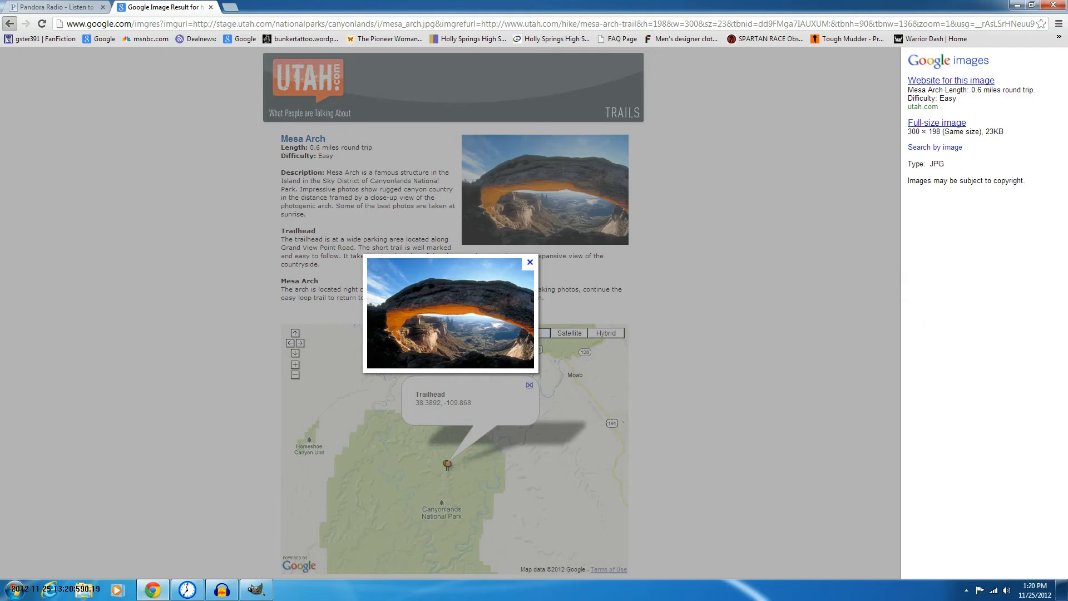
Switch to Chrome, copy the wide 1024 × 397 Mesa Arch photo, and paste it as a layer in the GIMP image
{"action": "left_click", "coordinate": [10, 24]}
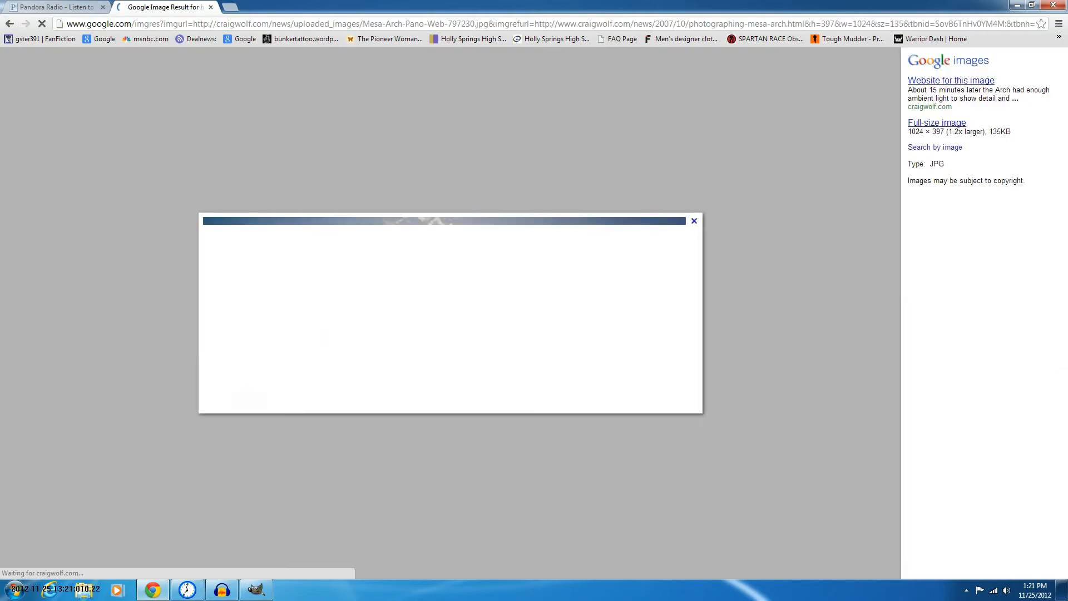
{"action": "right_click", "coordinate": [336, 243]}
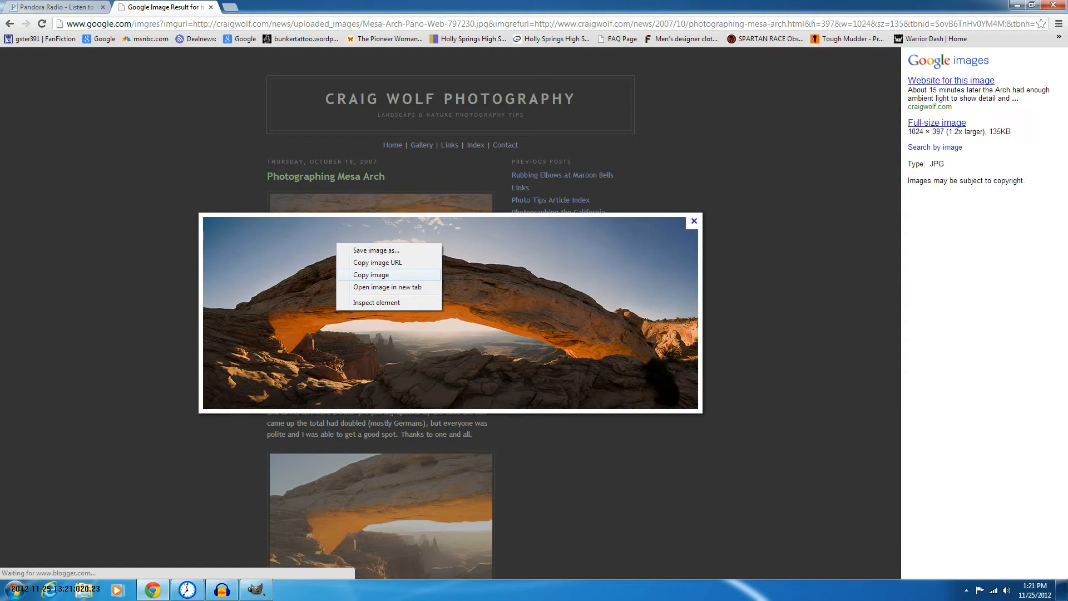
{"action": "left_click", "coordinate": [371, 275]}
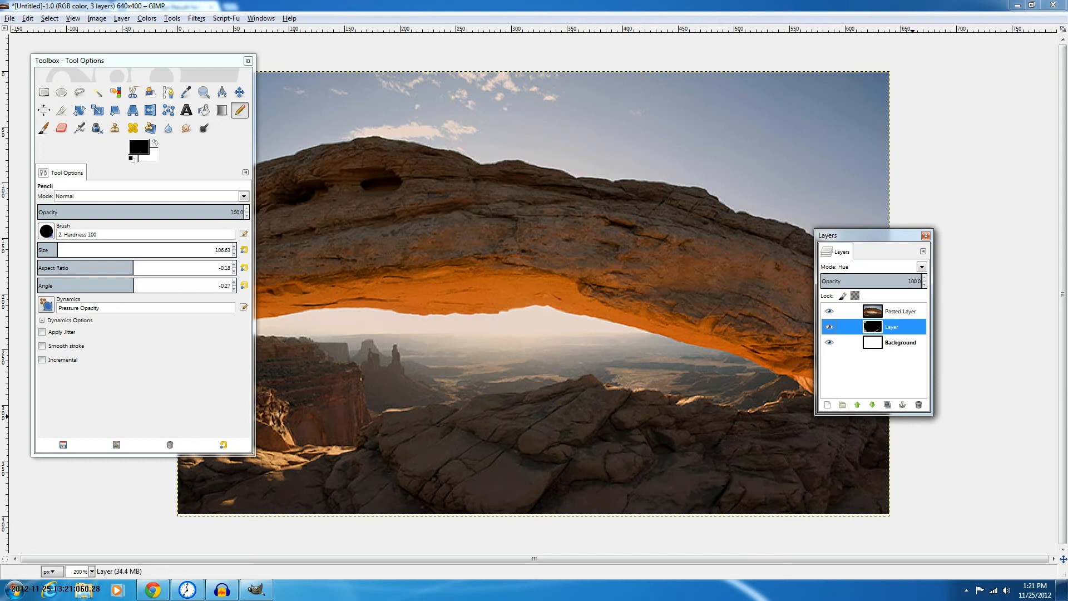
{"action": "key", "text": "minus"}
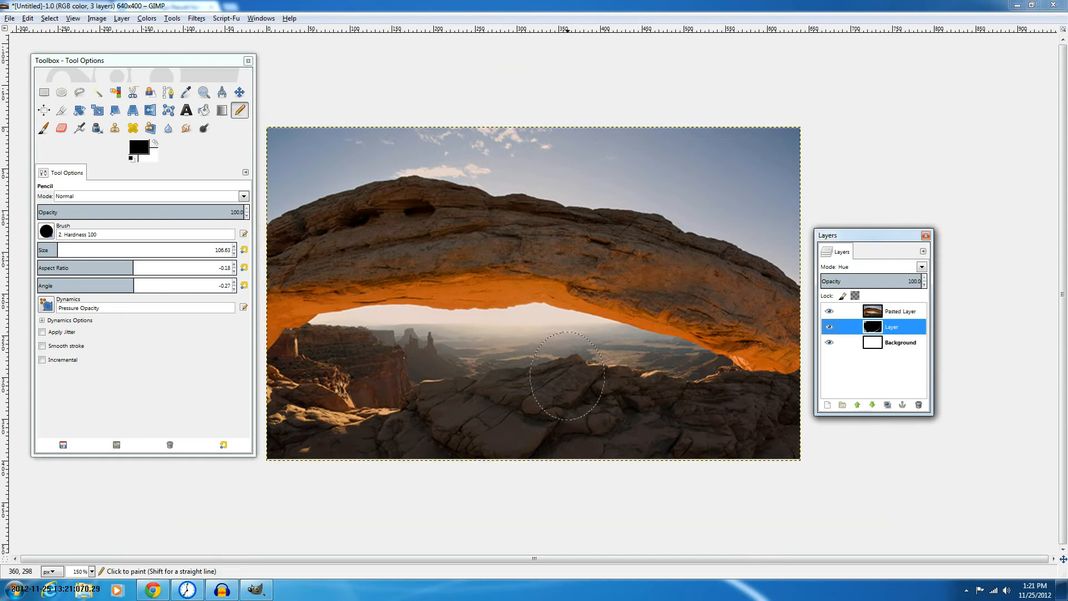
Move the black painted layer above the pasted arch photo in the layer stack
{"action": "left_click", "coordinate": [896, 311]}
{"action": "left_click", "coordinate": [886, 327]}
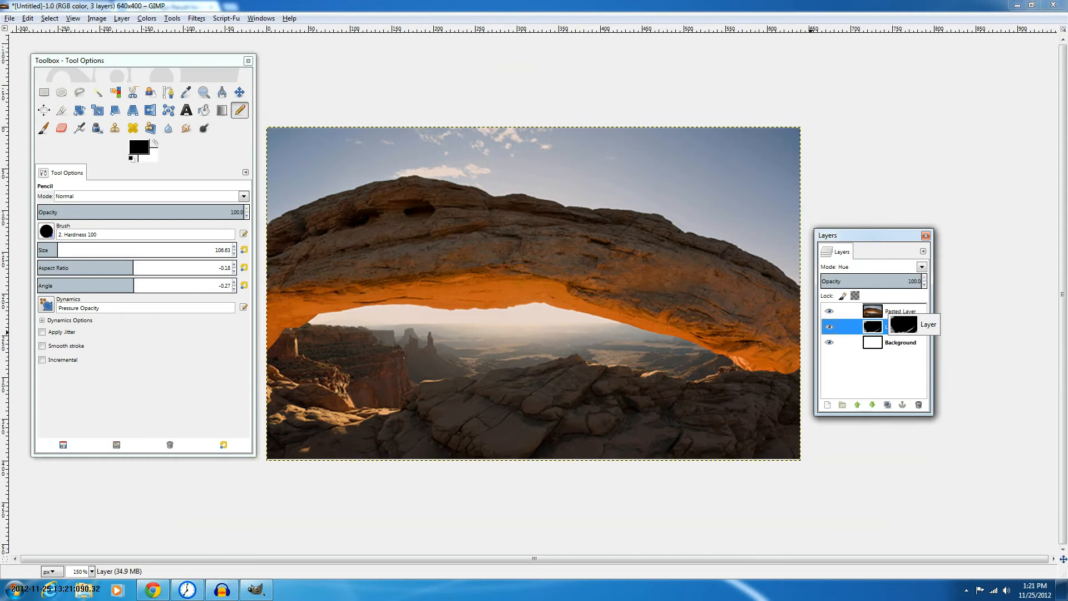
{"action": "left_click_drag", "start_coordinate": [884, 327], "coordinate": [884, 310]}
Try the Normal, Overlay and Screen blend modes on the painted layer and hide it to compare
{"action": "left_click", "coordinate": [922, 267]}
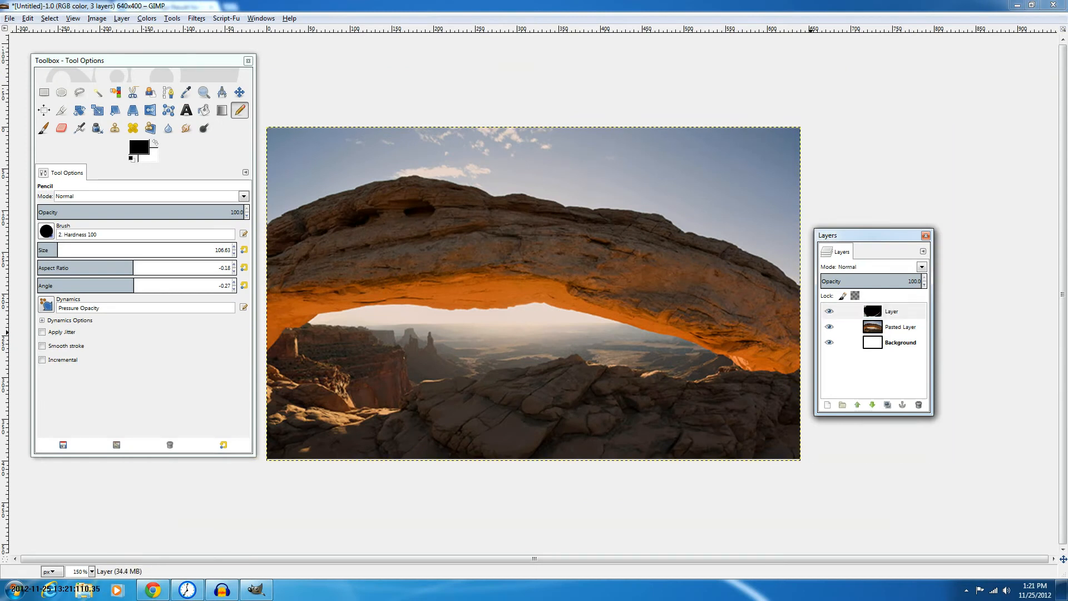
{"action": "left_click", "coordinate": [922, 267]}
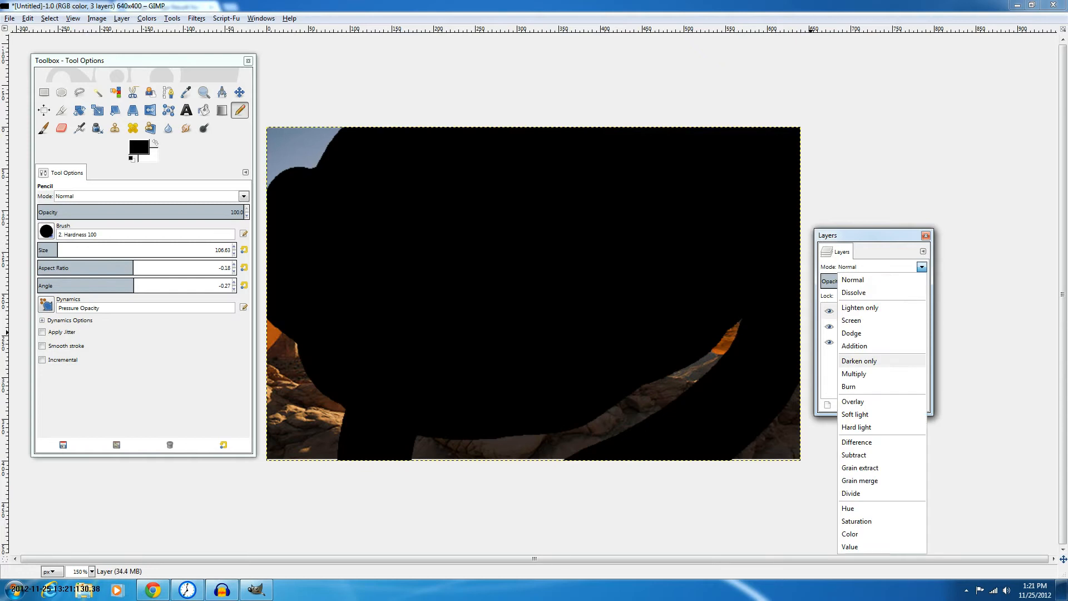
{"action": "left_click", "coordinate": [853, 401]}
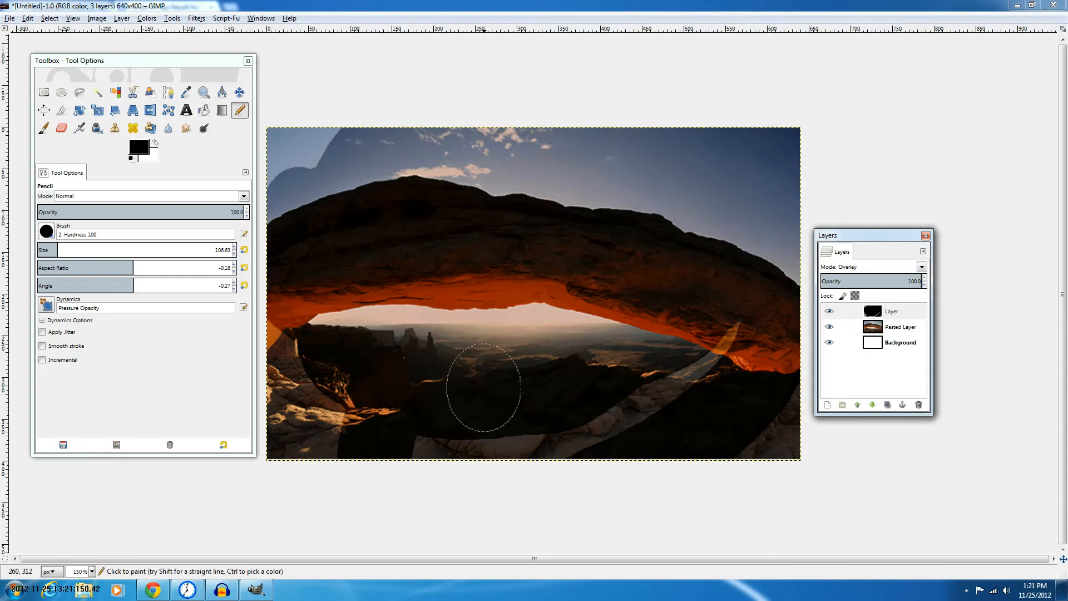
{"action": "left_click", "coordinate": [921, 267]}
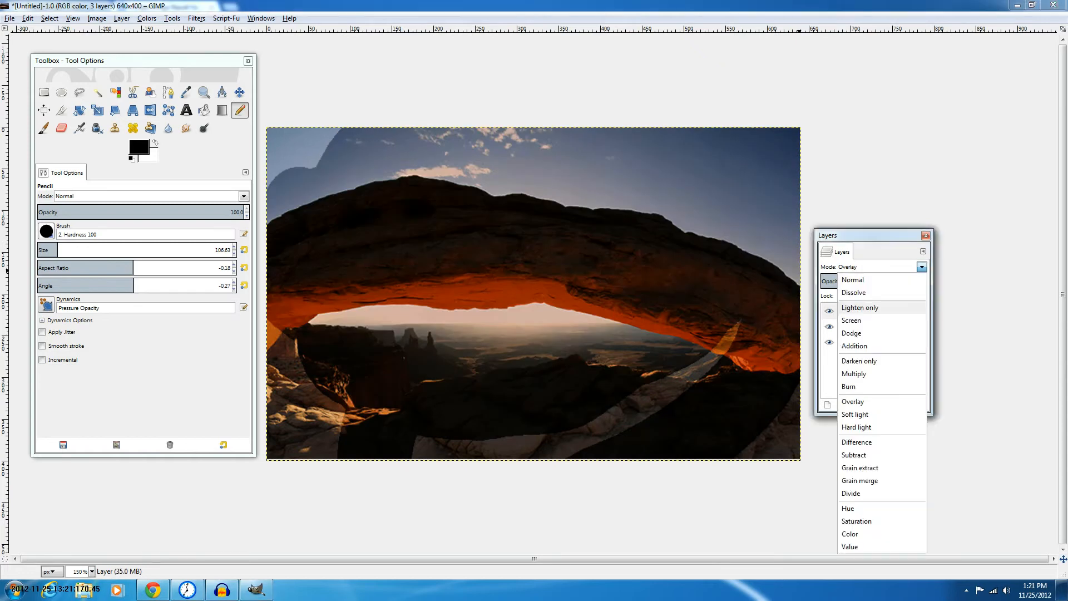
{"action": "left_click", "coordinate": [851, 321]}
{"action": "left_click", "coordinate": [829, 312]}
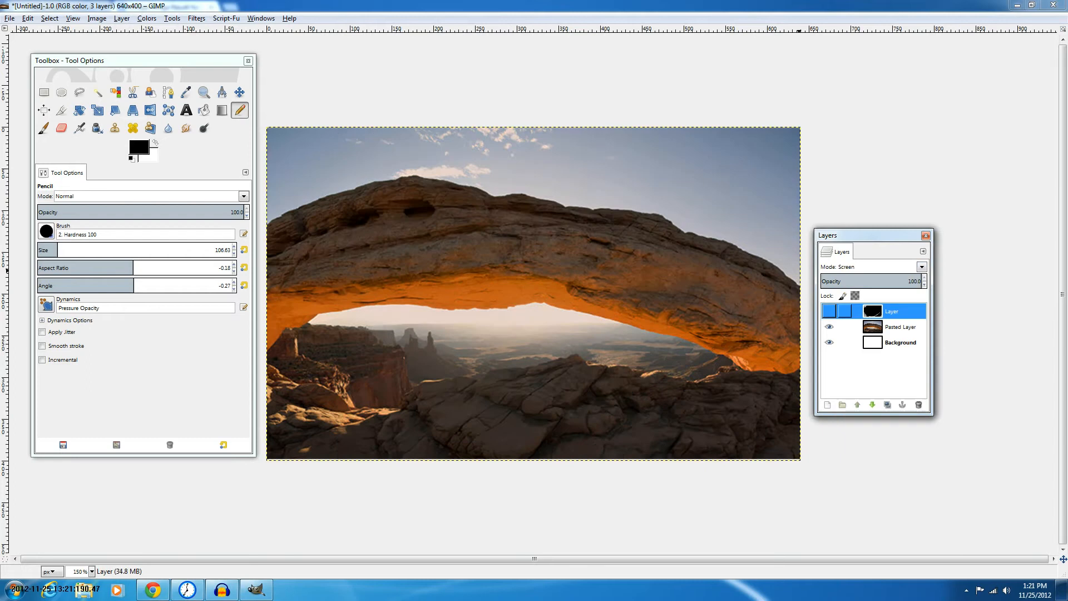
Compare the Lighten only, Grain extract and Saturation blend modes for the painted layer over the arch photo
{"action": "left_click", "coordinate": [922, 267]}
{"action": "left_click", "coordinate": [860, 308]}
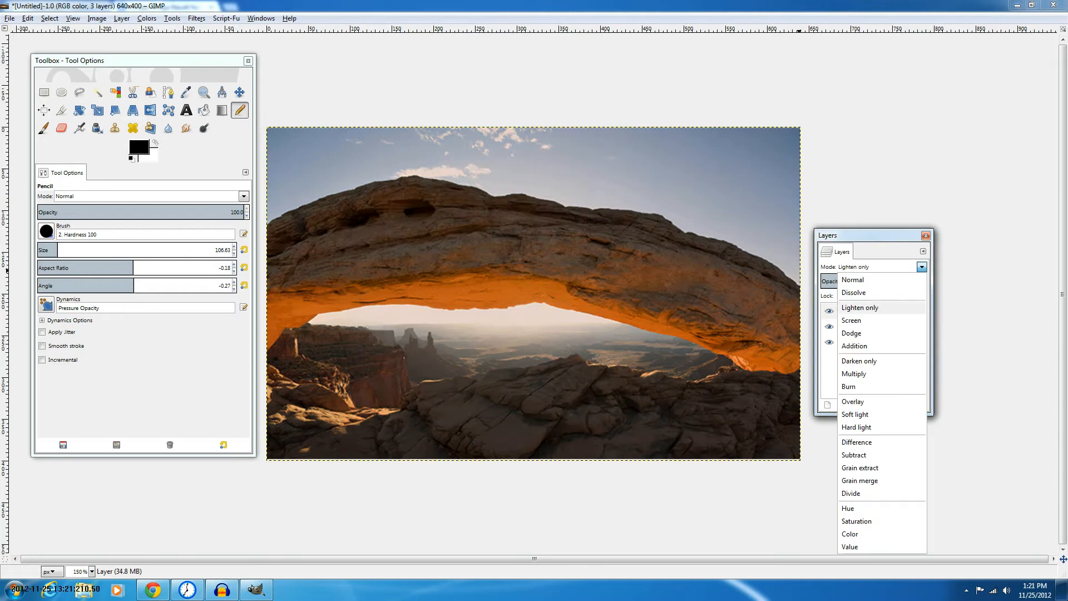
{"action": "left_click", "coordinate": [860, 468]}
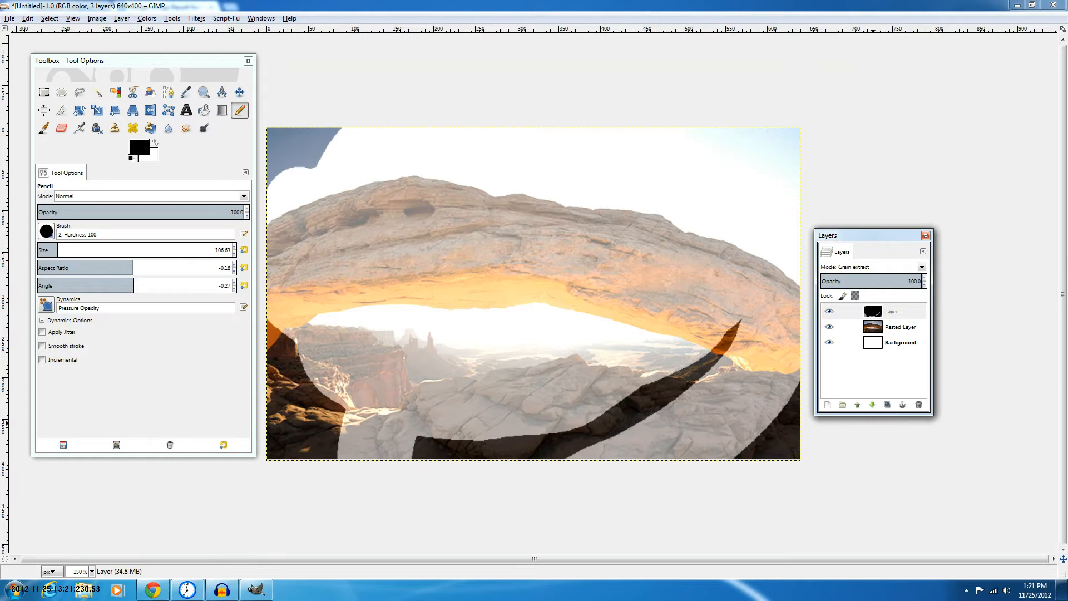
{"action": "left_click", "coordinate": [922, 267]}
{"action": "left_click", "coordinate": [857, 521]}
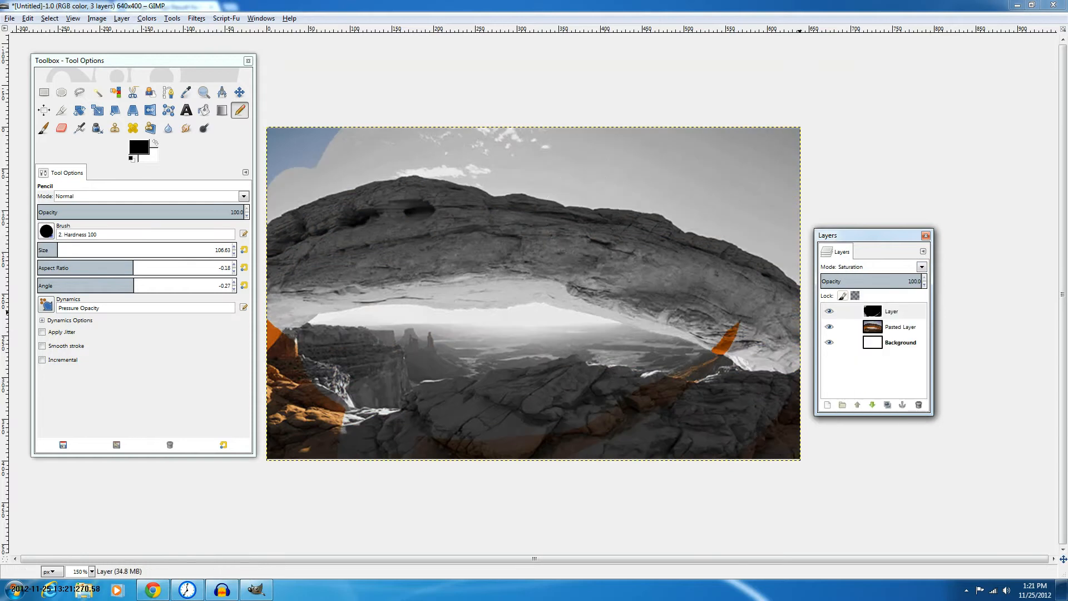
Delete the black painted layer above the arch photo
{"action": "left_click", "coordinate": [888, 312]}
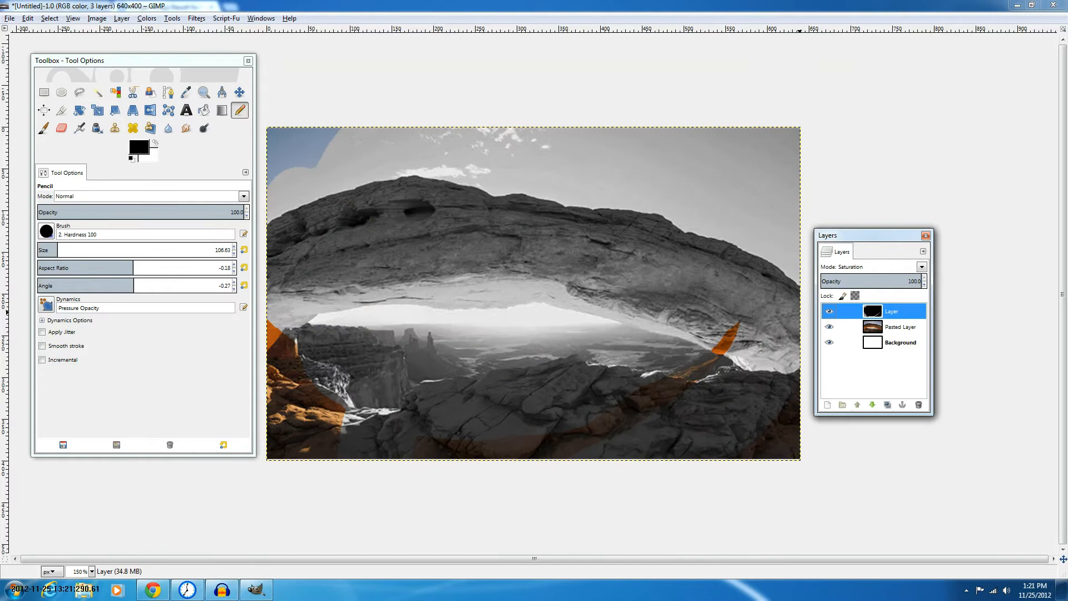
{"action": "left_click", "coordinate": [918, 404]}
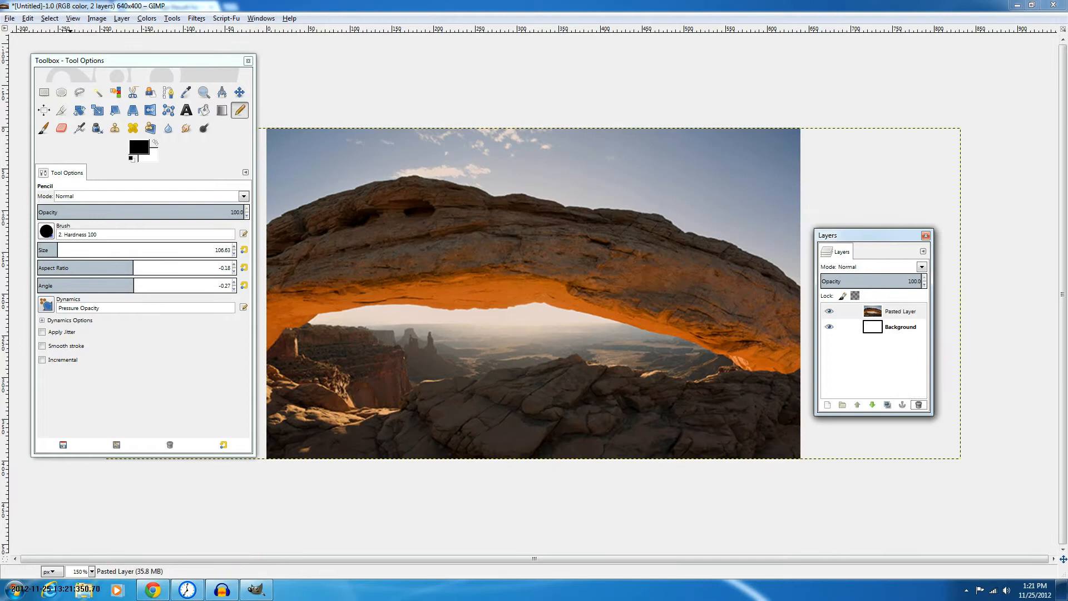
Review the file types offered when saving the image under a name, and select GIMP XCF image
{"action": "left_click", "coordinate": [10, 19]}
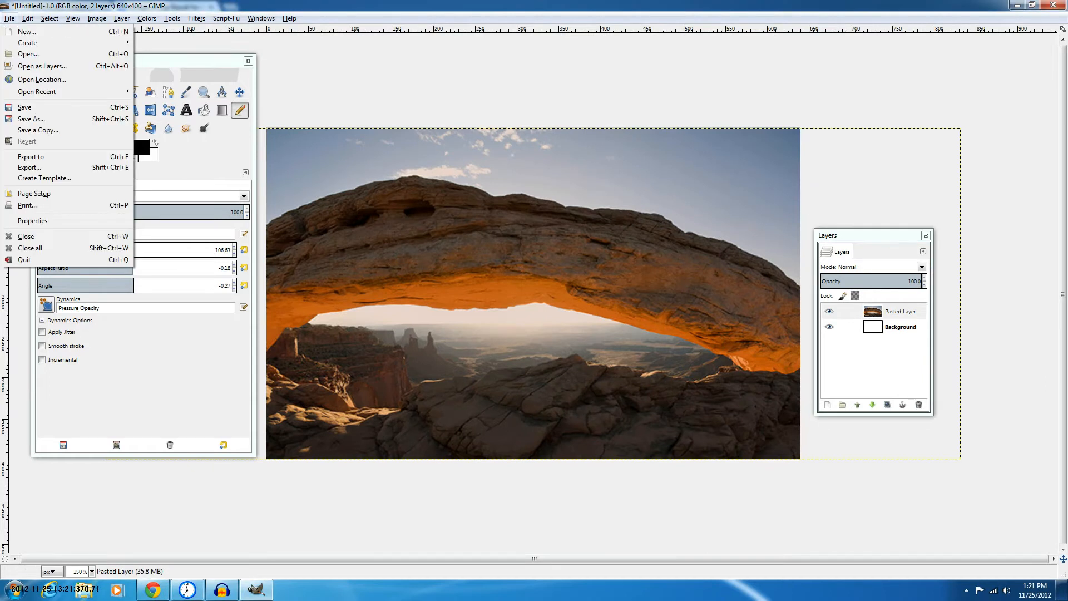
{"action": "left_click", "coordinate": [32, 118]}
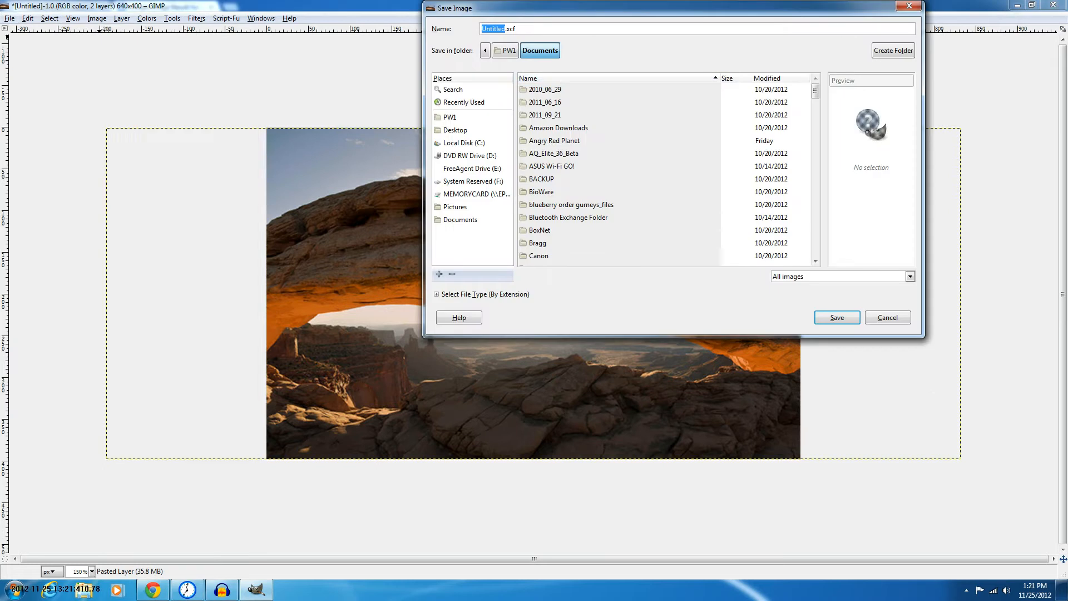
{"action": "left_click", "coordinate": [518, 29]}
{"action": "left_click", "coordinate": [437, 295]}
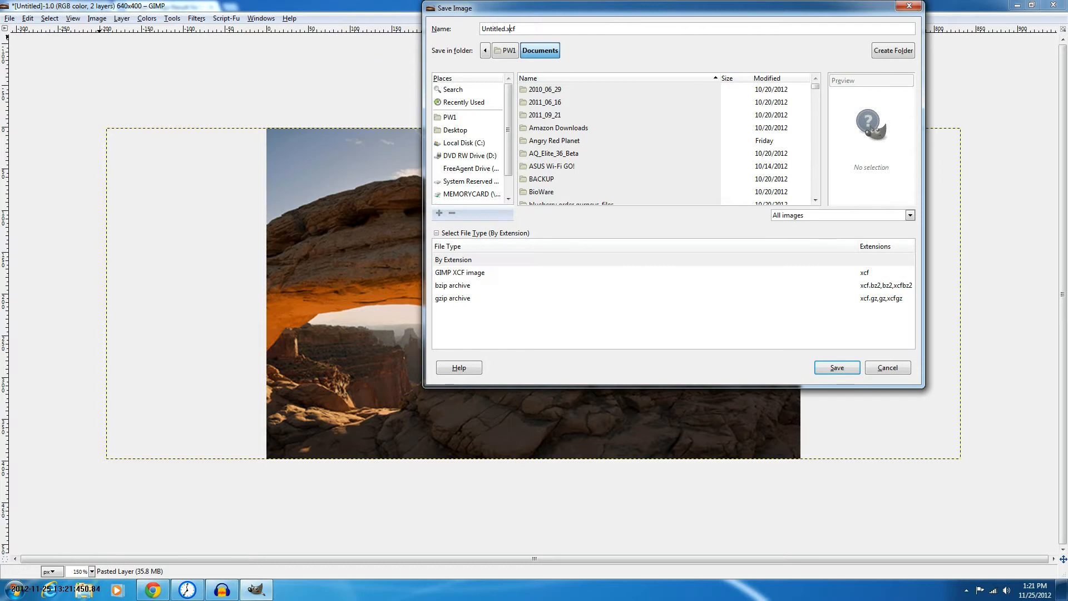
{"action": "left_click", "coordinate": [864, 273]}
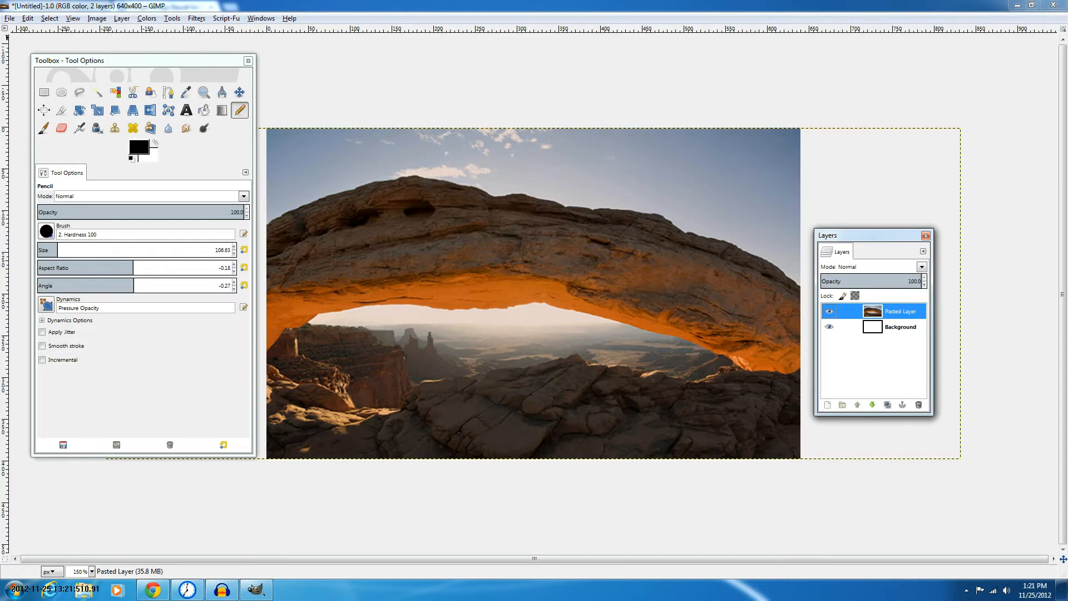
Begin exporting the image and expand the selection of export file types
{"action": "left_click", "coordinate": [10, 19]}
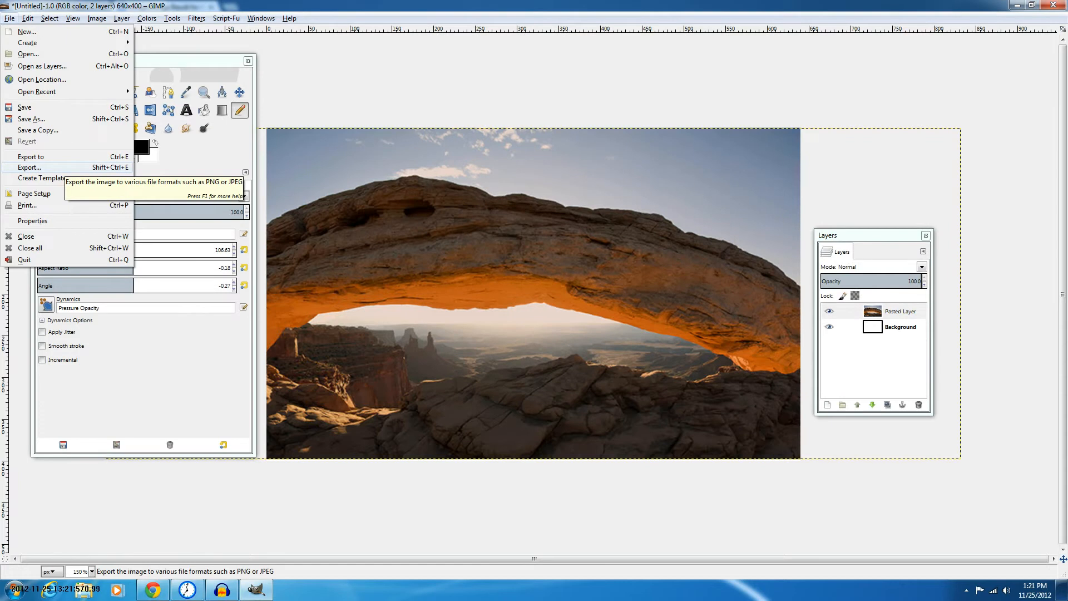
{"action": "left_click", "coordinate": [61, 167]}
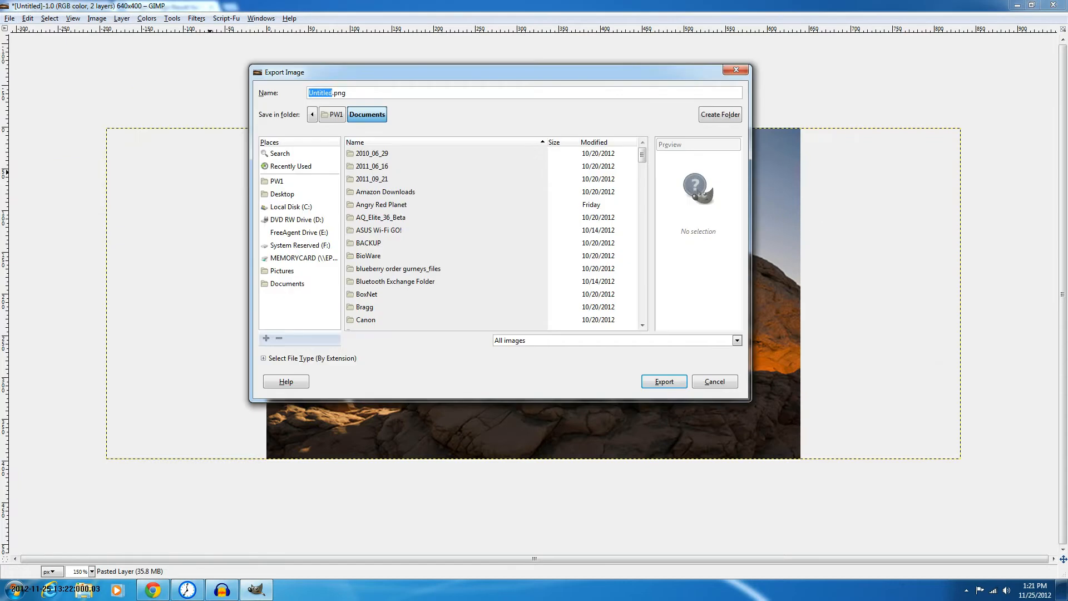
{"action": "left_click", "coordinate": [263, 358]}
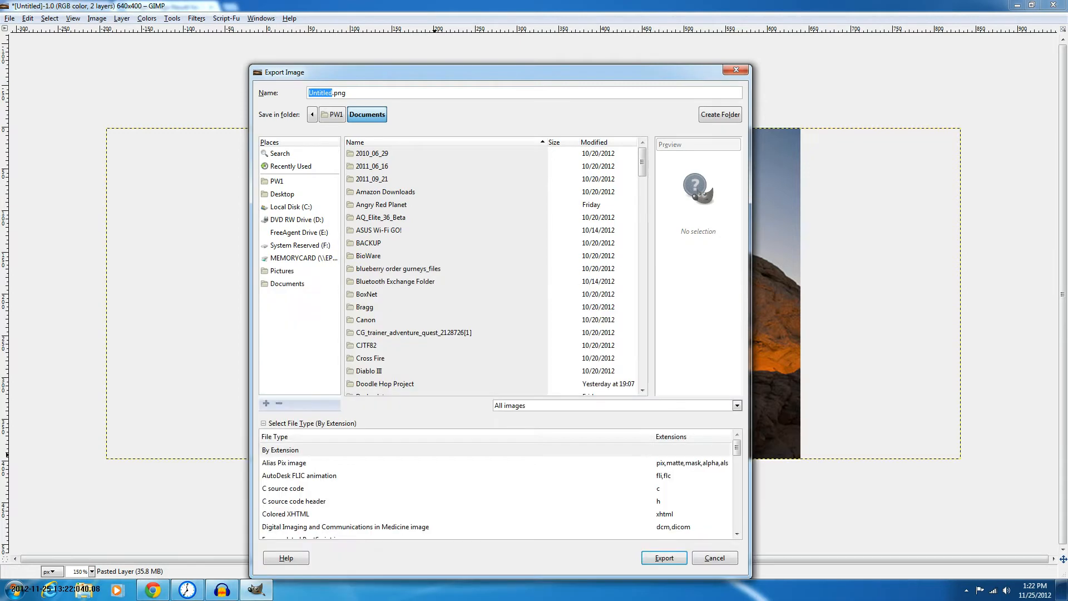
Try the AutoDesk FLIC animation, C source code header, Colored XHTML and GIMP brush export types and browse the further formats
{"action": "left_click", "coordinate": [299, 476]}
{"action": "scroll", "coordinate": [495, 487], "scroll_direction": "down", "scroll_amount": 2}
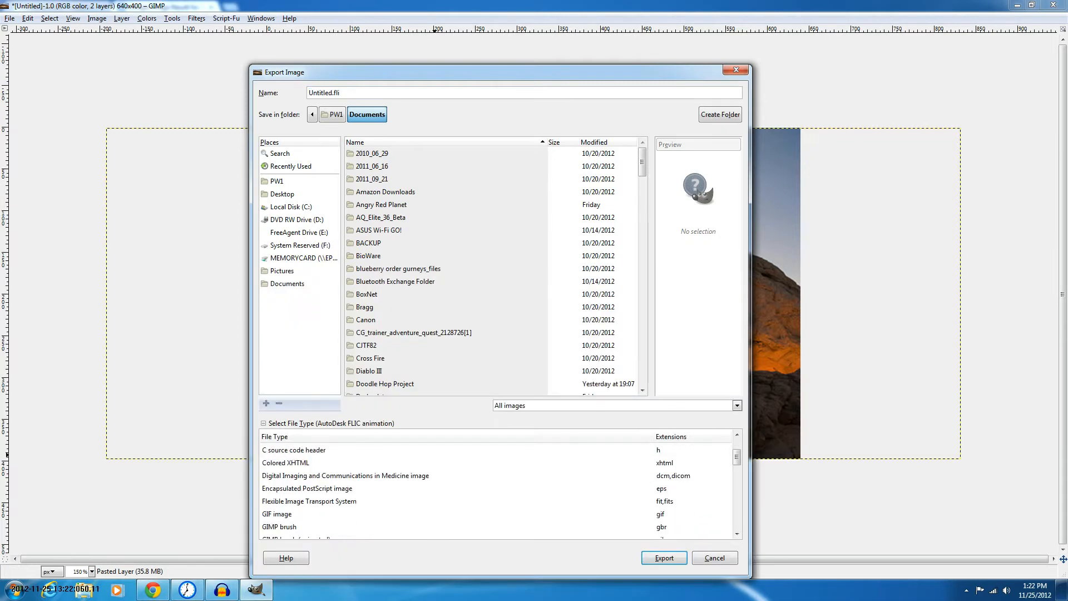
{"action": "left_click", "coordinate": [300, 450]}
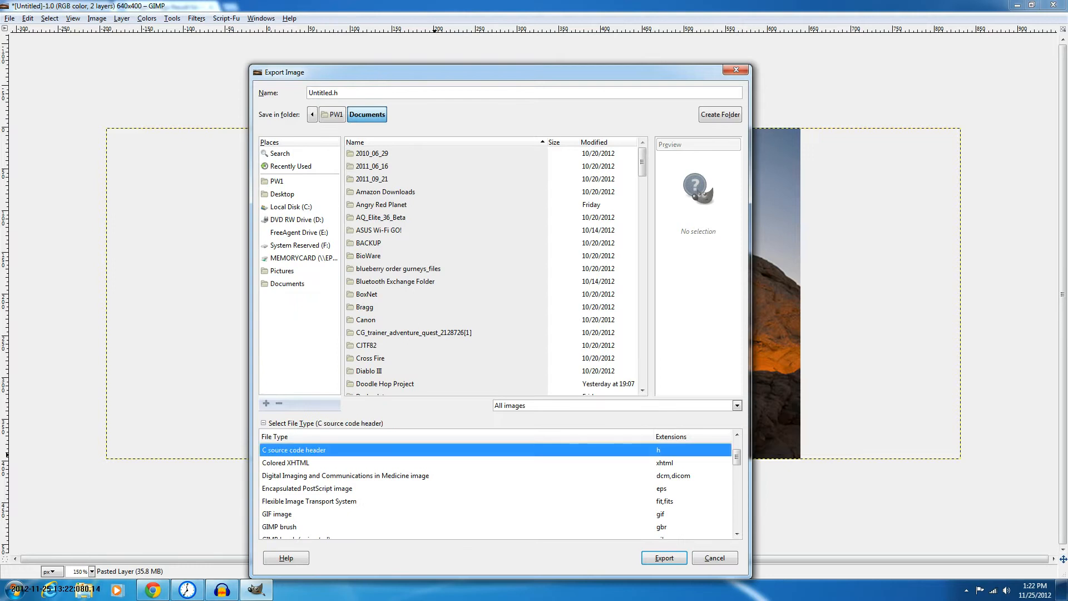
{"action": "left_click", "coordinate": [300, 463]}
{"action": "scroll", "coordinate": [300, 462], "scroll_direction": "down", "scroll_amount": 2}
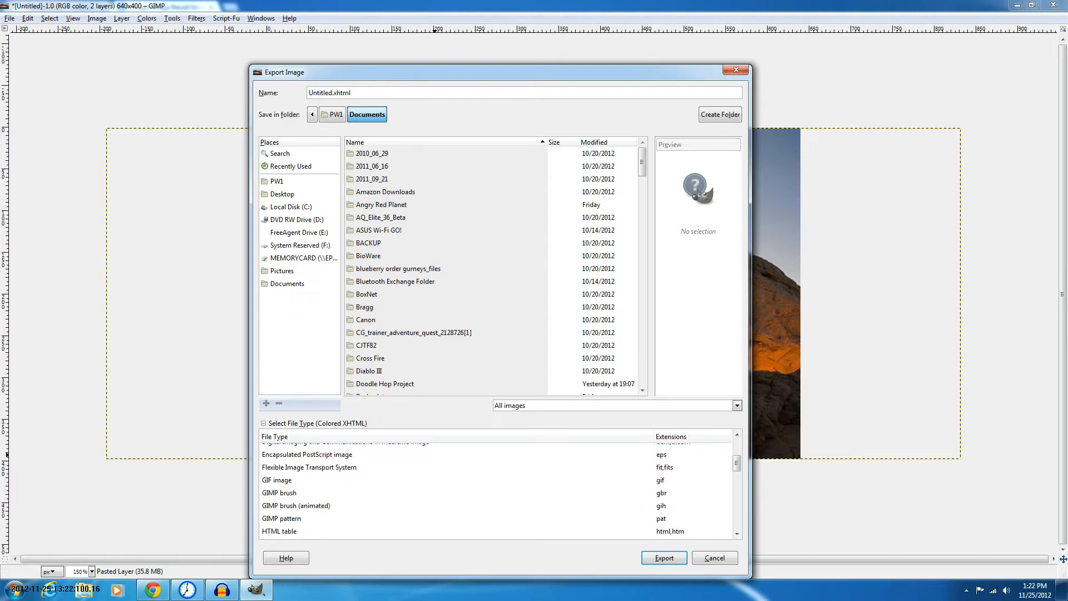
{"action": "left_click", "coordinate": [299, 493]}
{"action": "scroll", "coordinate": [495, 490], "scroll_direction": "down", "scroll_amount": 1}
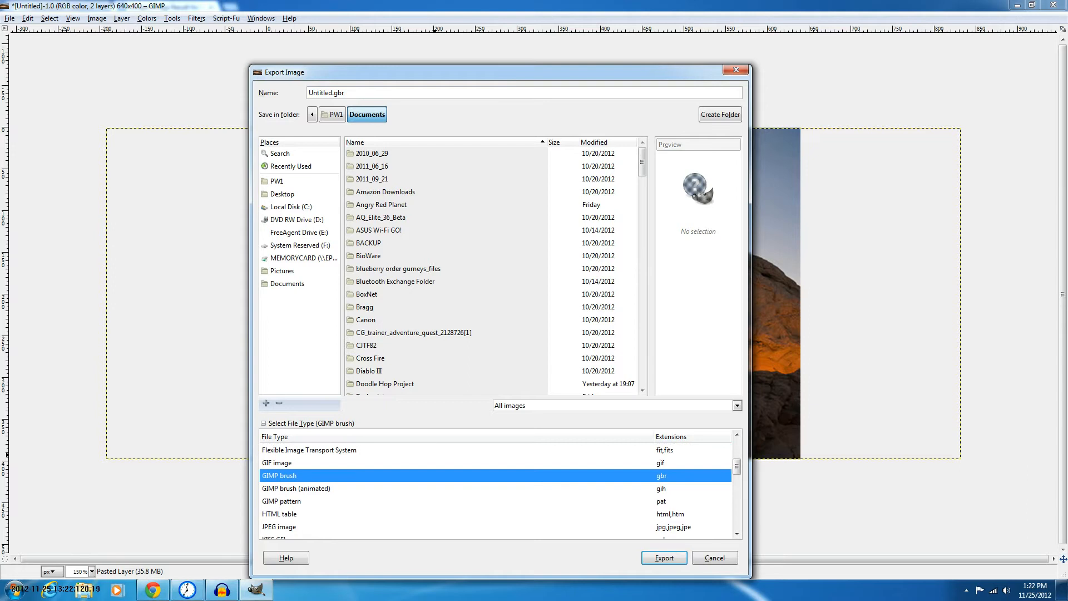
{"action": "scroll", "coordinate": [496, 490], "scroll_direction": "down", "scroll_amount": 2}
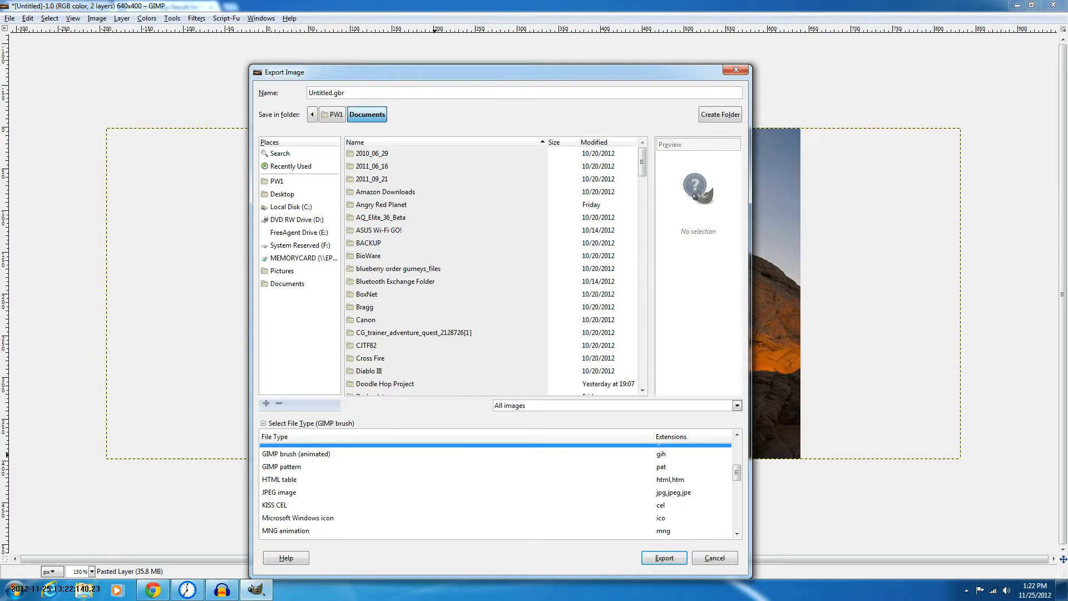
{"action": "scroll", "coordinate": [495, 490], "scroll_direction": "down", "scroll_amount": 5}
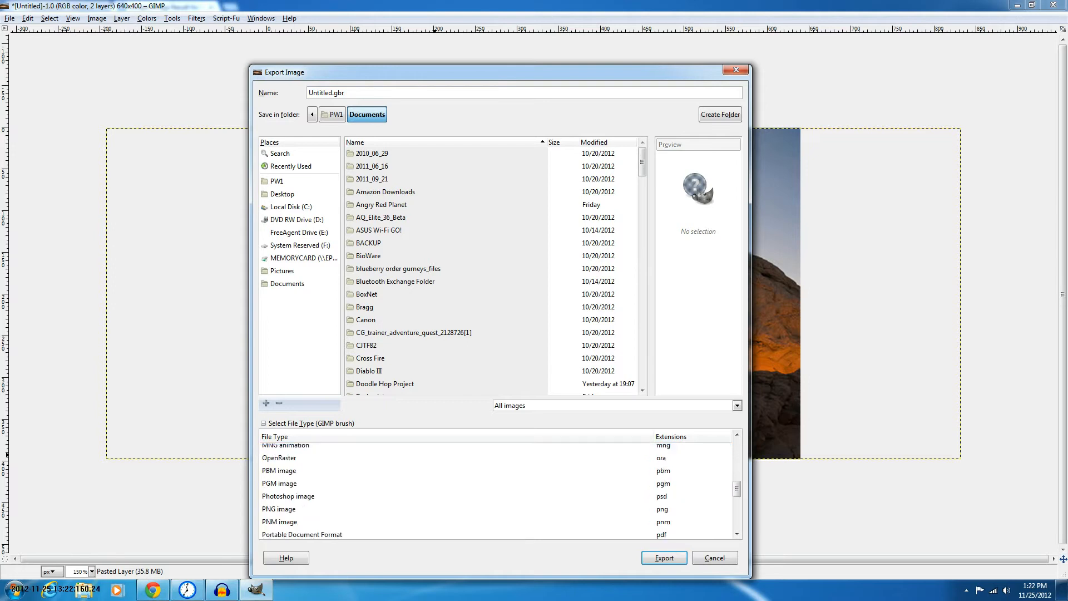
Try the OpenRaster and Photoshop image export types, and settle on Windows BMP image
{"action": "left_click", "coordinate": [279, 458]}
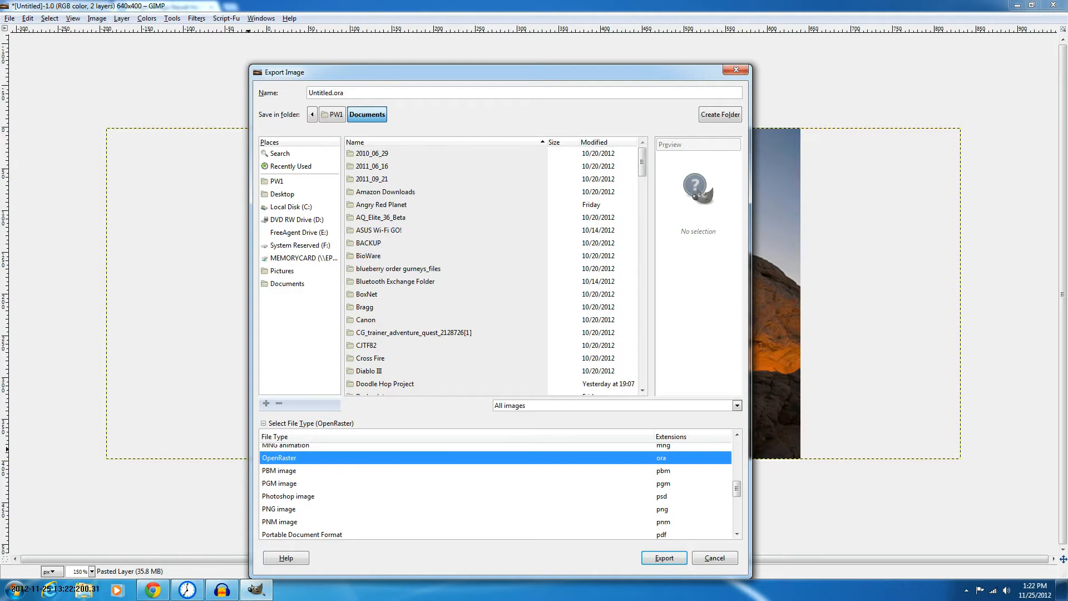
{"action": "scroll", "coordinate": [288, 480], "scroll_direction": "down", "scroll_amount": 1}
{"action": "left_click", "coordinate": [288, 479]}
{"action": "scroll", "coordinate": [495, 488], "scroll_direction": "down", "scroll_amount": 3}
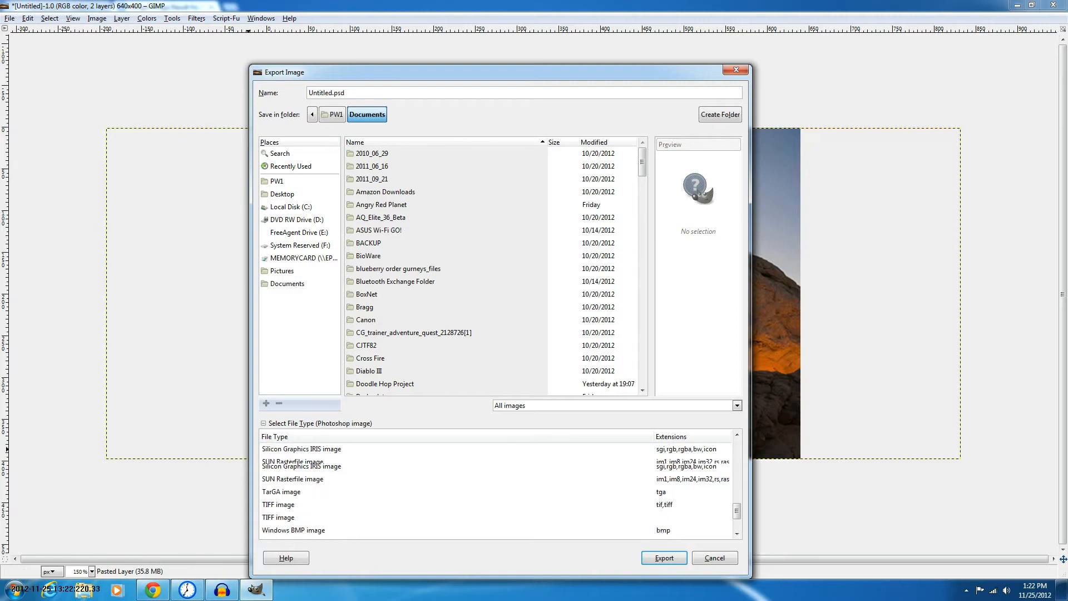
{"action": "scroll", "coordinate": [495, 487], "scroll_direction": "down", "scroll_amount": 2}
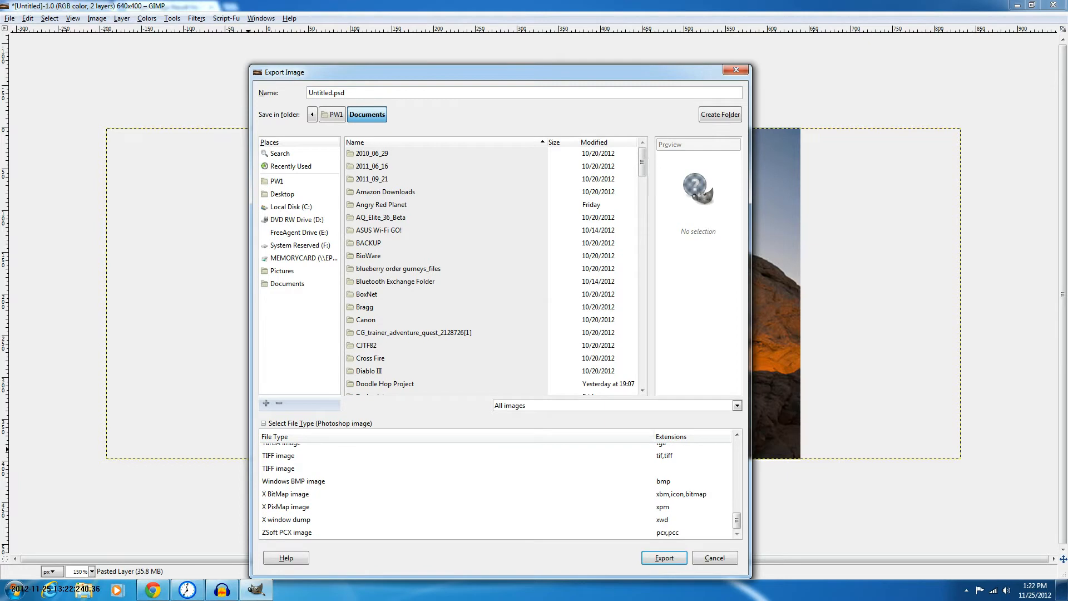
{"action": "left_click", "coordinate": [293, 482]}
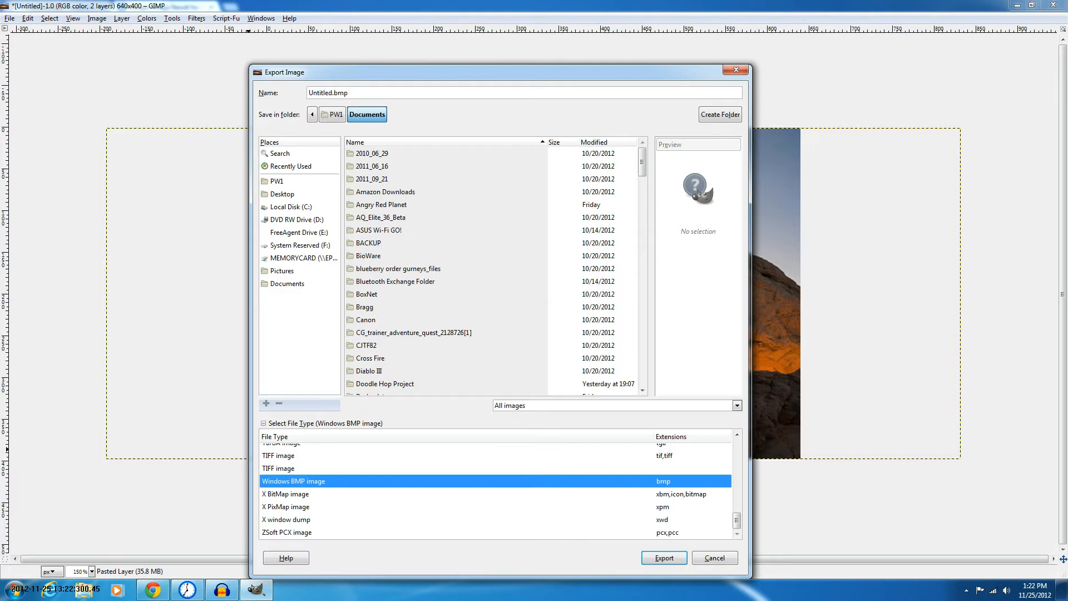
Browse back through the list of export file types and cancel the export
{"action": "scroll", "coordinate": [495, 490], "scroll_direction": "up", "scroll_amount": 3}
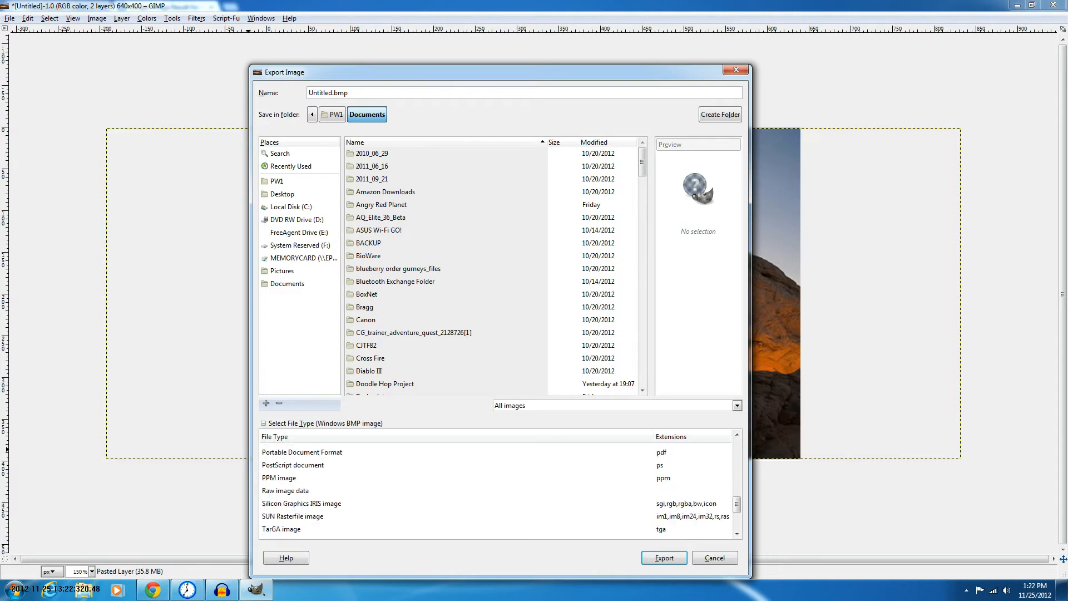
{"action": "scroll", "coordinate": [495, 487], "scroll_direction": "up", "scroll_amount": 3}
{"action": "scroll", "coordinate": [495, 487], "scroll_direction": "up", "scroll_amount": 3}
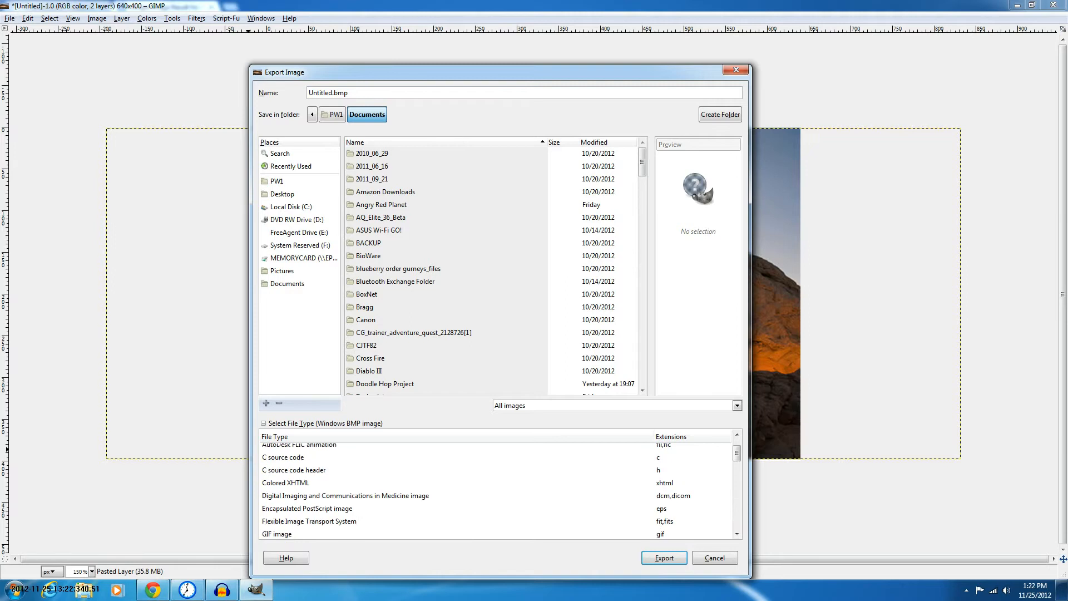
{"action": "scroll", "coordinate": [495, 489], "scroll_direction": "up", "scroll_amount": 1}
{"action": "key", "text": "Escape"}
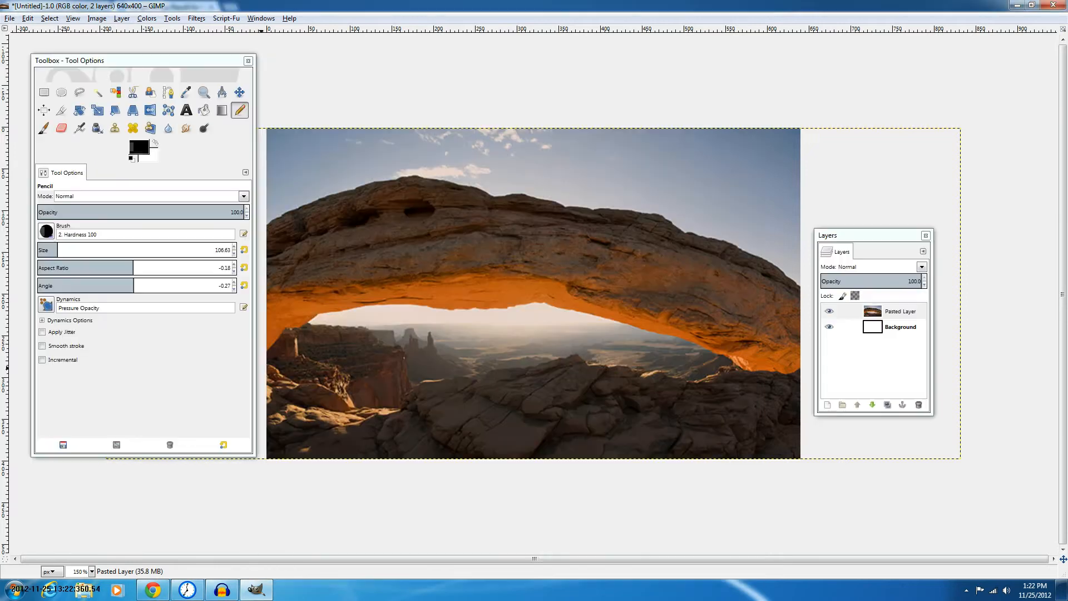
{"action": "key", "text": "alt+e"}
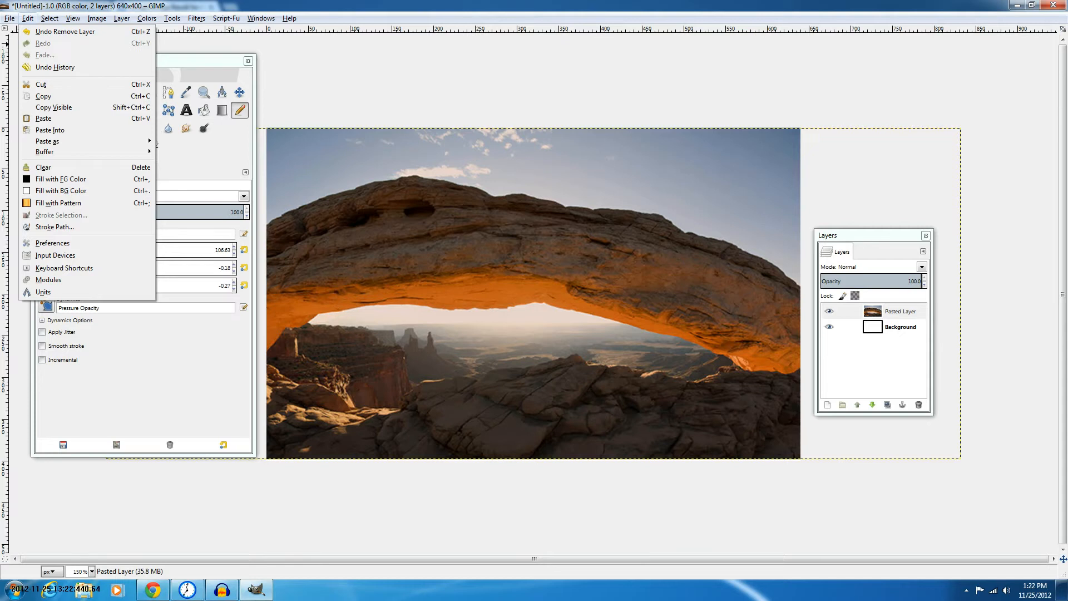
{"action": "key", "text": "Right"}
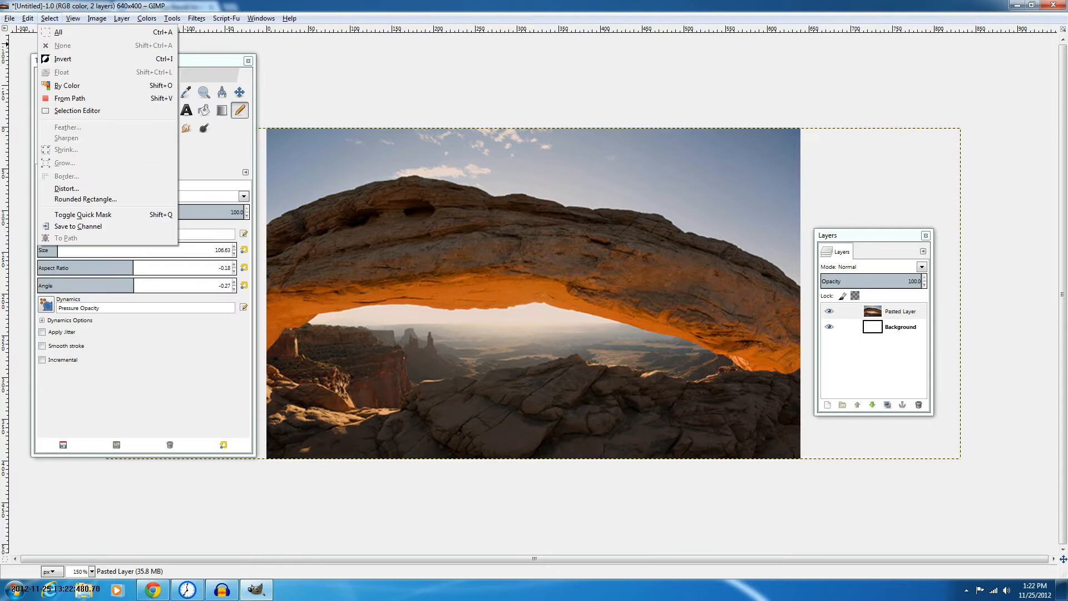
{"action": "key", "text": "Down"}
{"action": "key", "text": "Escape"}
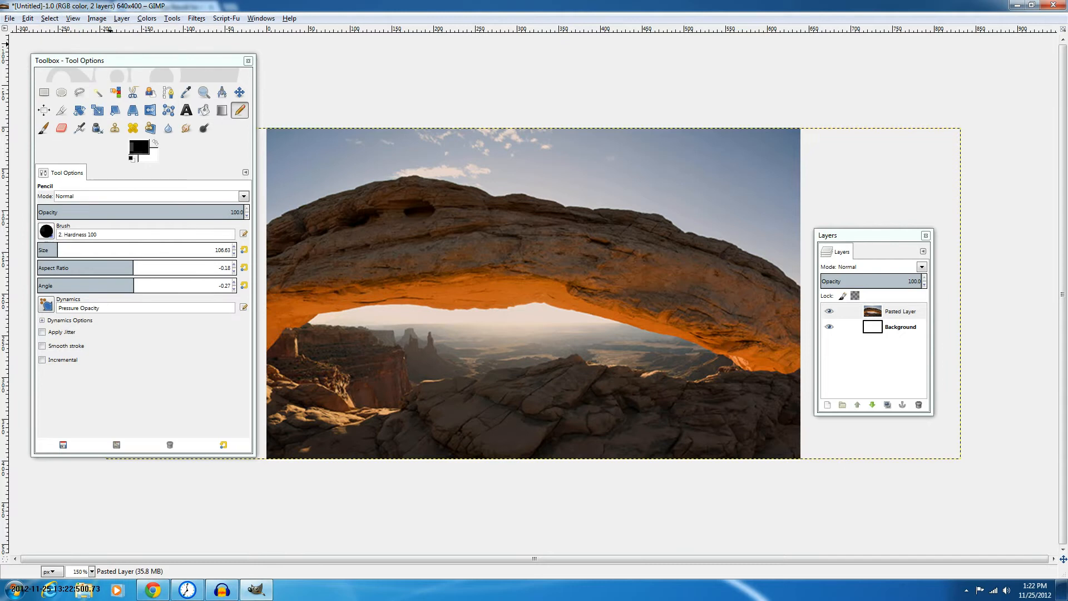
Draw a rectangular selection with a fixed 2:1 aspect ratio, about 457 × 229 px, over the middle of the rock arch
{"action": "left_click", "coordinate": [44, 92]}
{"action": "left_click_drag", "start_coordinate": [348, 194], "coordinate": [725, 383]}
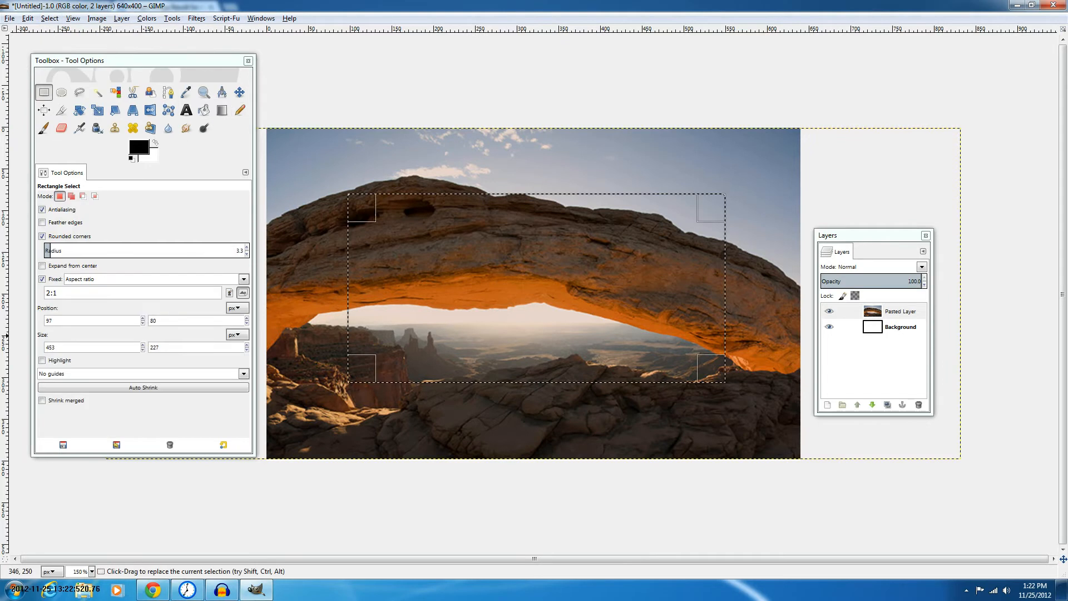
{"action": "key", "text": "alt+s"}
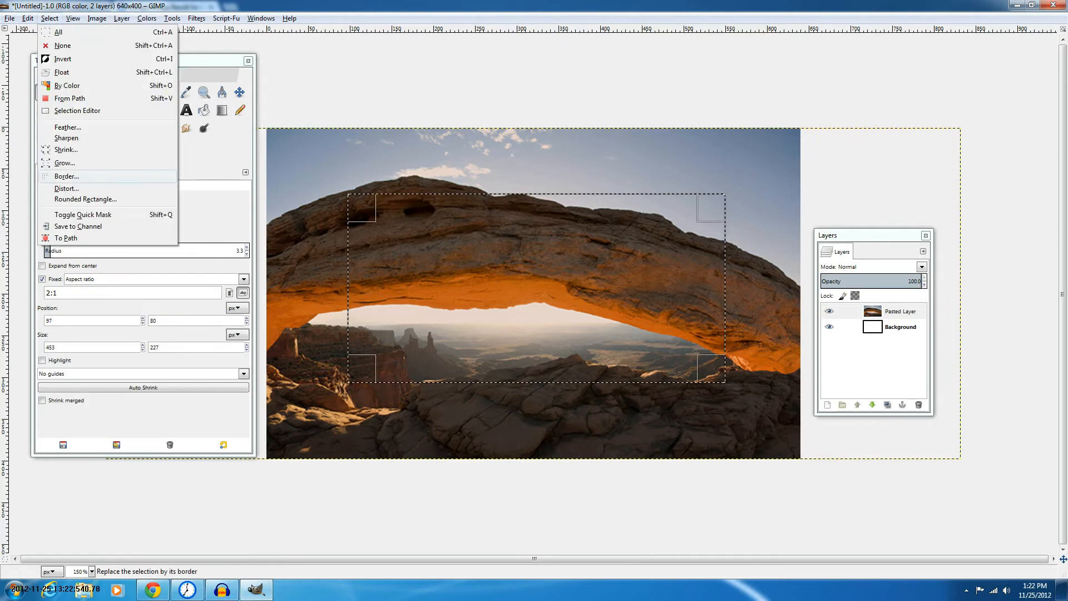
{"action": "key", "text": "Down"}
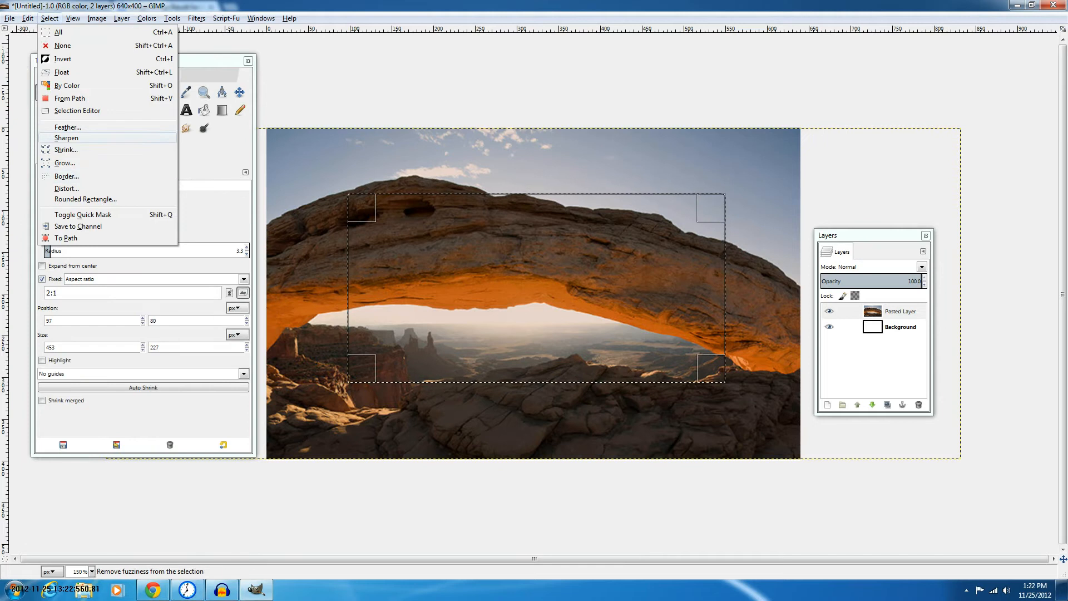
{"action": "key", "text": "Down"}
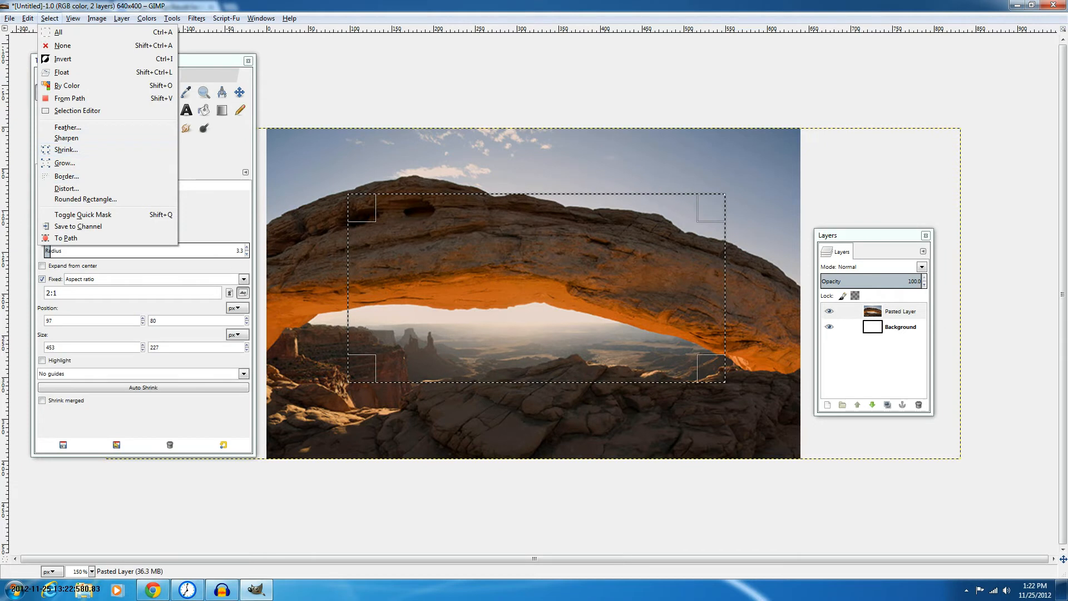
{"action": "left_click", "coordinate": [245, 47]}
{"action": "key", "text": "Up"}
{"action": "key", "text": "Up"}
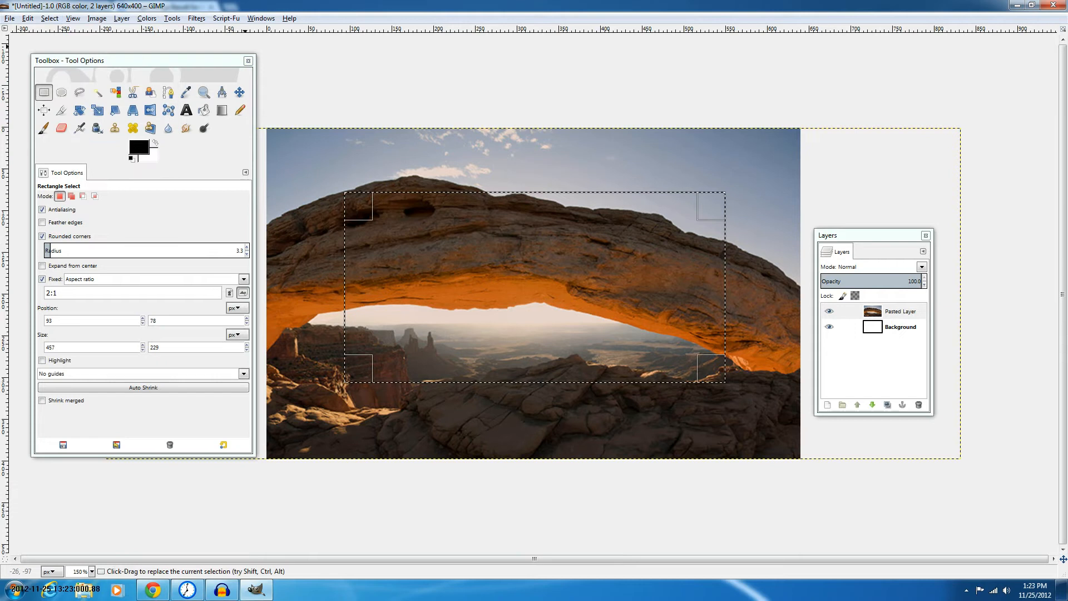
Hide the layer boundary around the pasted photo and show it again
{"action": "left_click", "coordinate": [97, 18]}
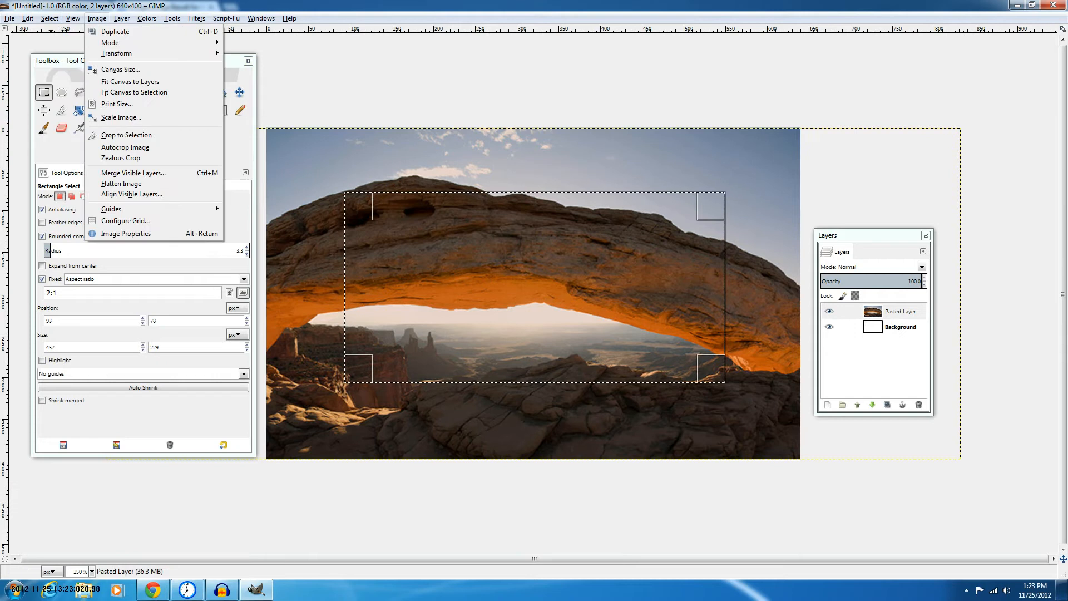
{"action": "mouse_move", "coordinate": [73, 18]}
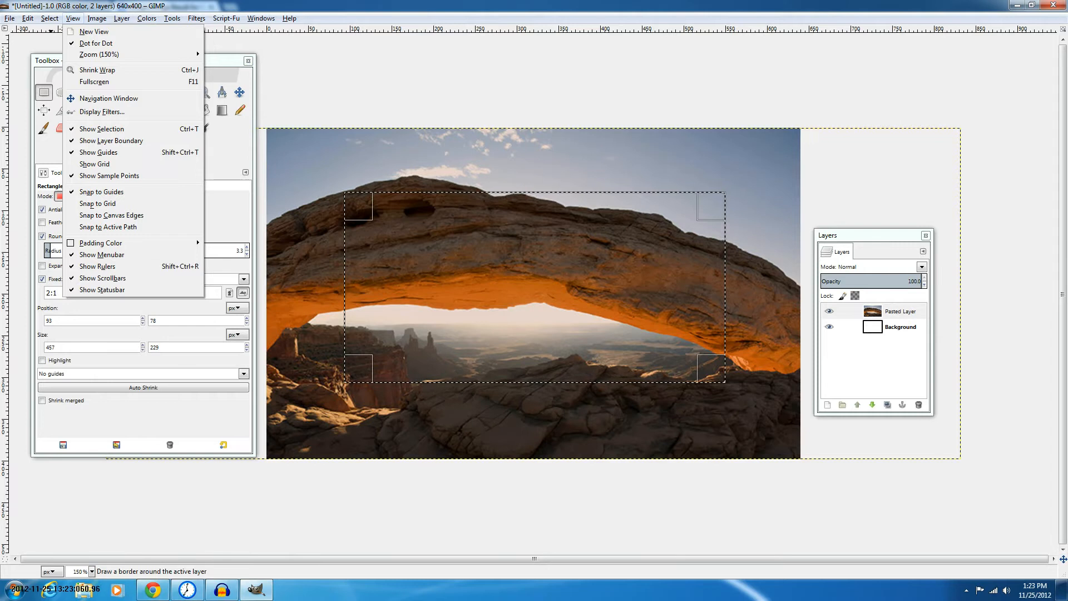
{"action": "mouse_move", "coordinate": [100, 54]}
{"action": "left_click", "coordinate": [111, 141]}
{"action": "left_click", "coordinate": [96, 18]}
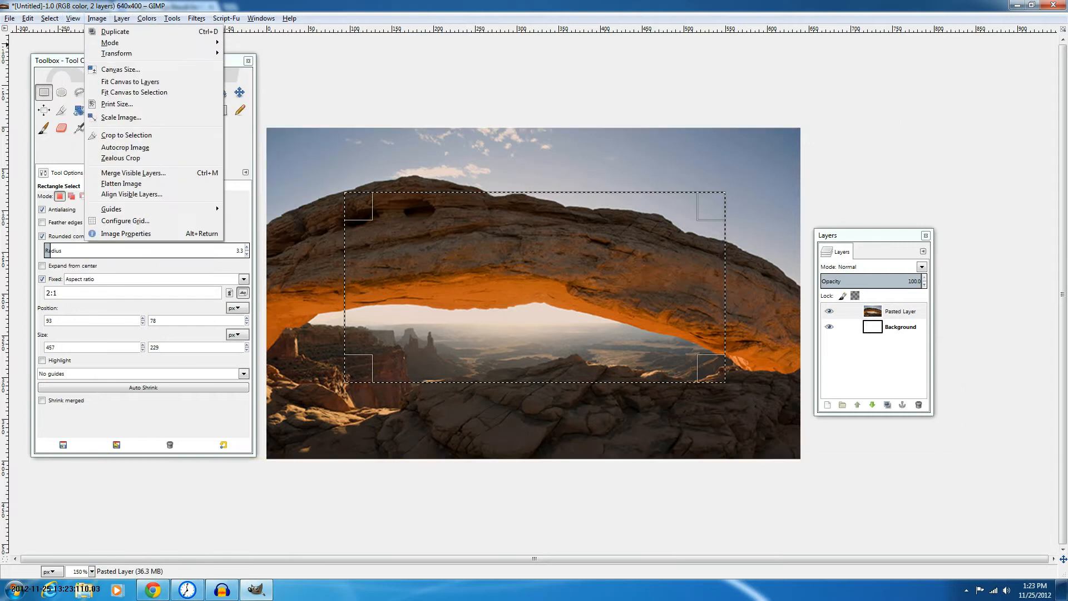
{"action": "mouse_move", "coordinate": [73, 18]}
{"action": "left_click", "coordinate": [111, 141]}
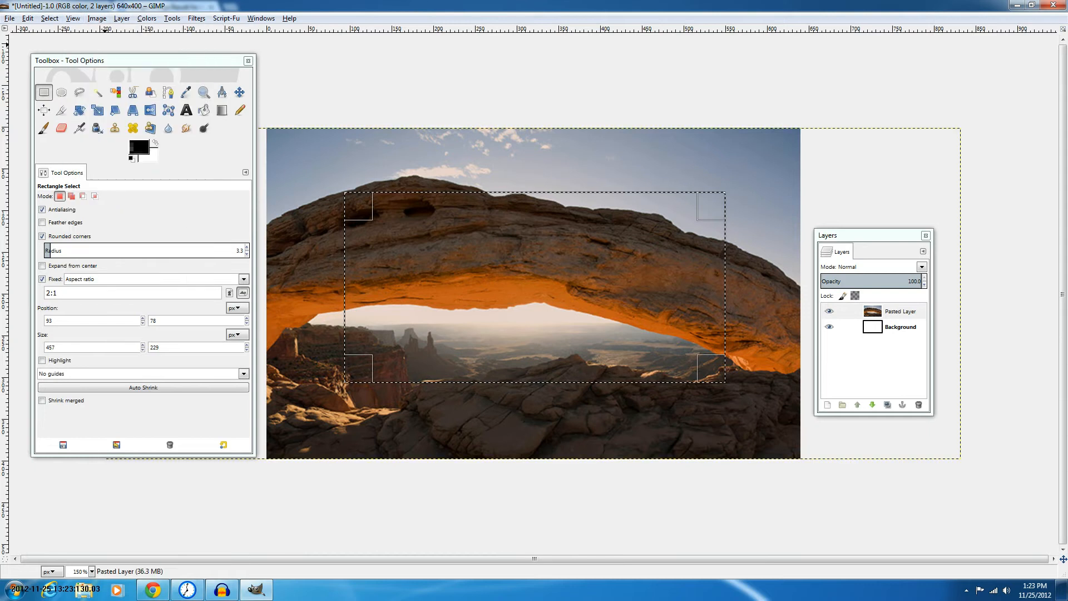
Check the size settings offered for creating a new image, and cancel without creating one
{"action": "left_click", "coordinate": [97, 18]}
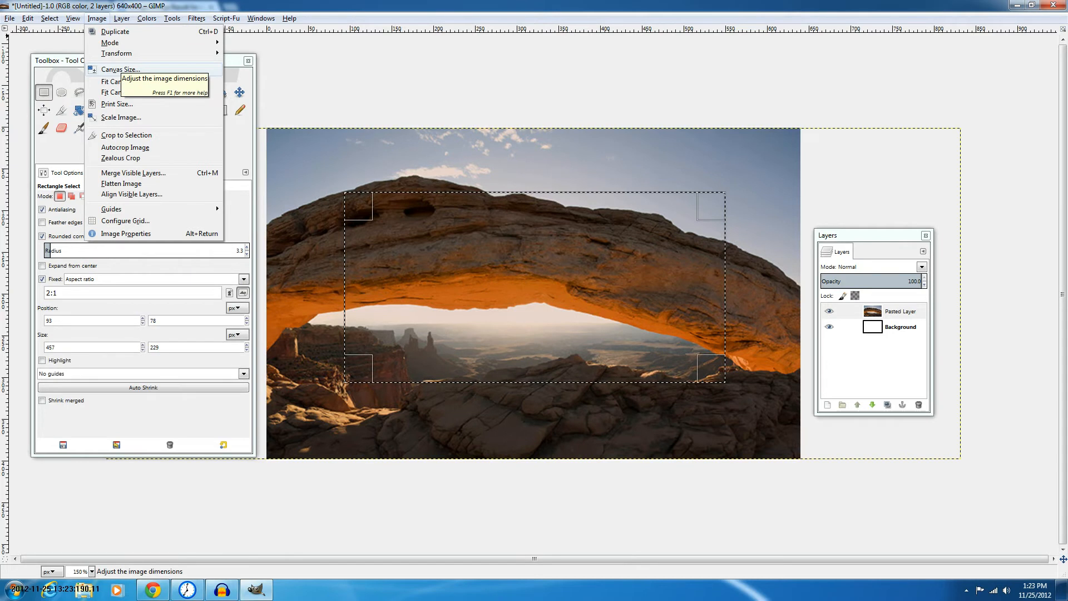
{"action": "left_click", "coordinate": [121, 70]}
{"action": "scroll", "coordinate": [501, 259], "scroll_direction": "down", "scroll_amount": 3}
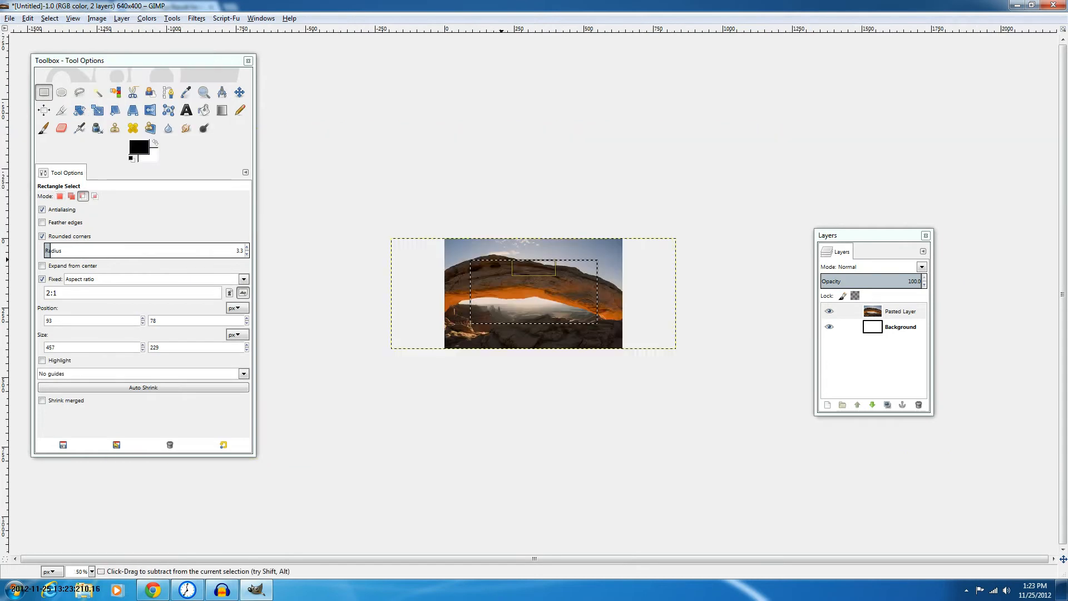
{"action": "scroll", "coordinate": [533, 293], "scroll_direction": "up", "scroll_amount": 1}
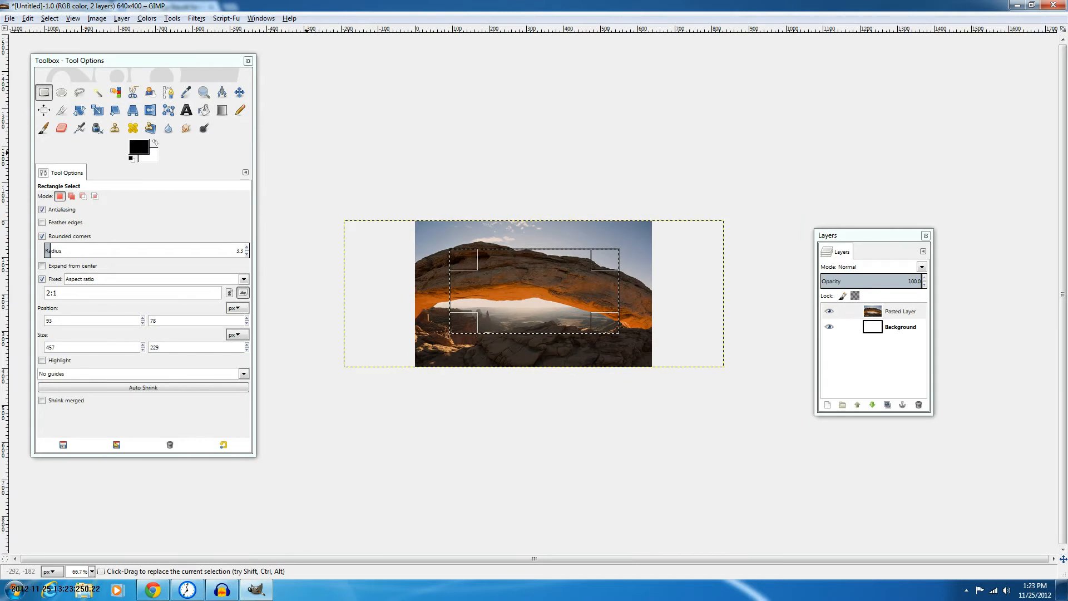
{"action": "left_click", "coordinate": [9, 18]}
{"action": "left_click", "coordinate": [33, 32]}
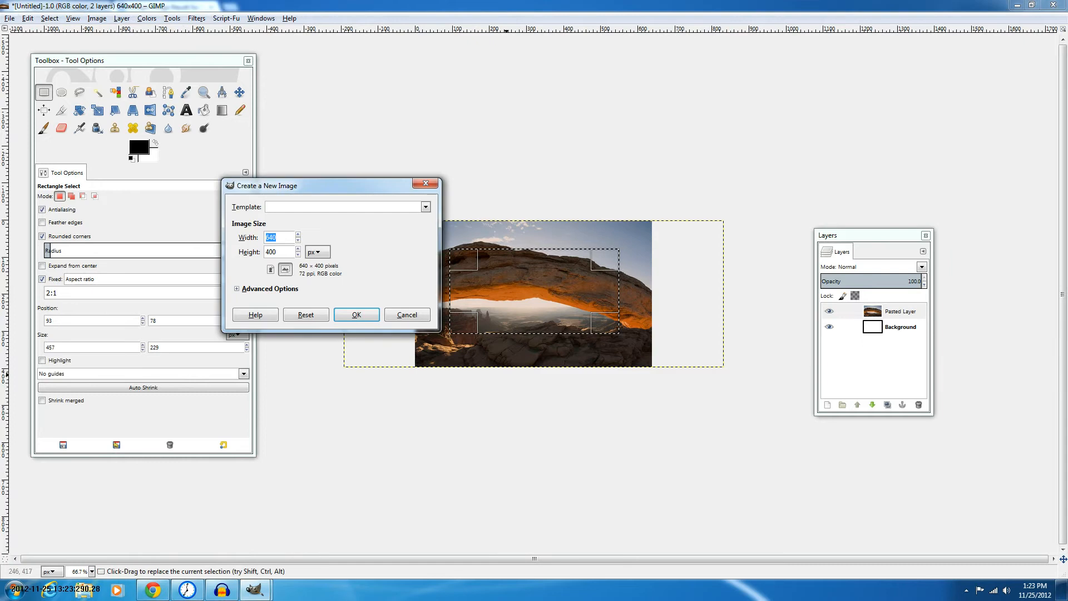
{"action": "left_click", "coordinate": [407, 315]}
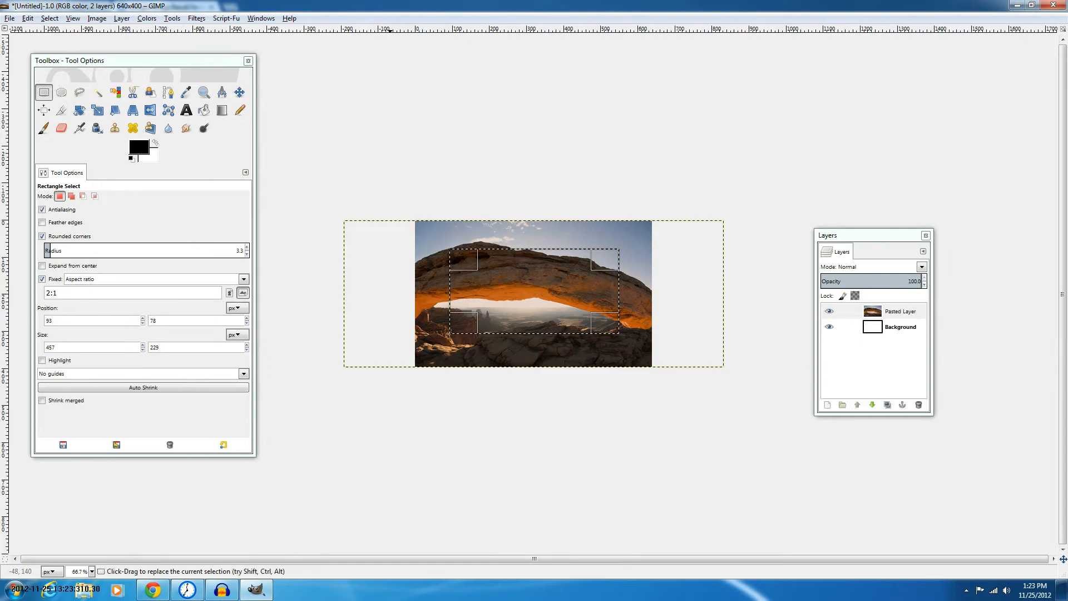
Crop the image to the rectangular selection and undo the crop
{"action": "left_click", "coordinate": [122, 19]}
{"action": "mouse_move", "coordinate": [96, 19]}
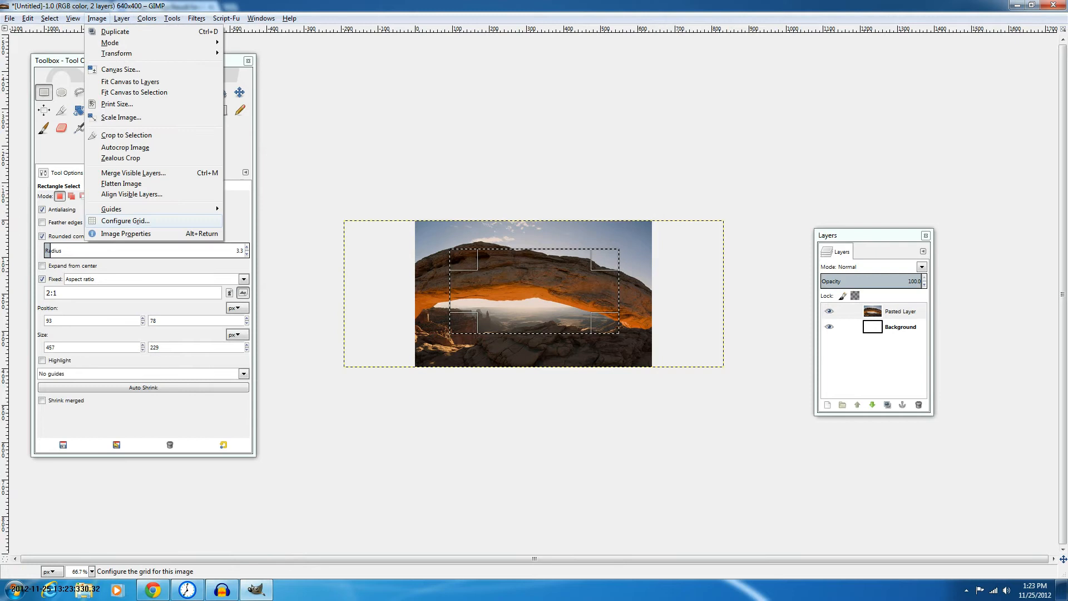
{"action": "left_click", "coordinate": [134, 136]}
{"action": "scroll", "coordinate": [289, 202], "scroll_direction": "up", "scroll_amount": 3}
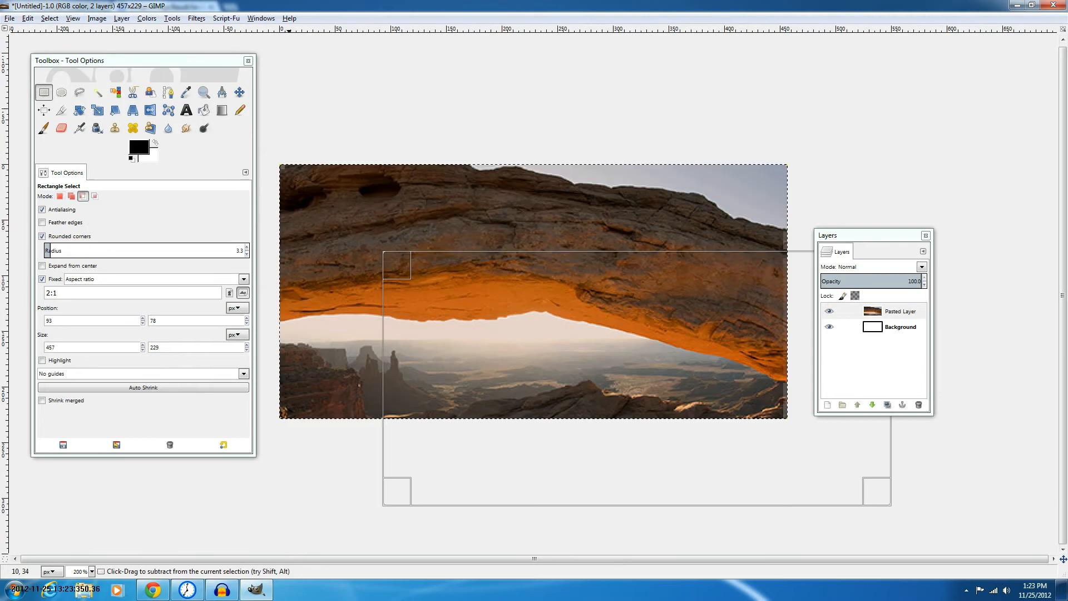
{"action": "key", "text": "ctrl+z"}
{"action": "scroll", "coordinate": [433, 209], "scroll_direction": "down", "scroll_amount": 2}
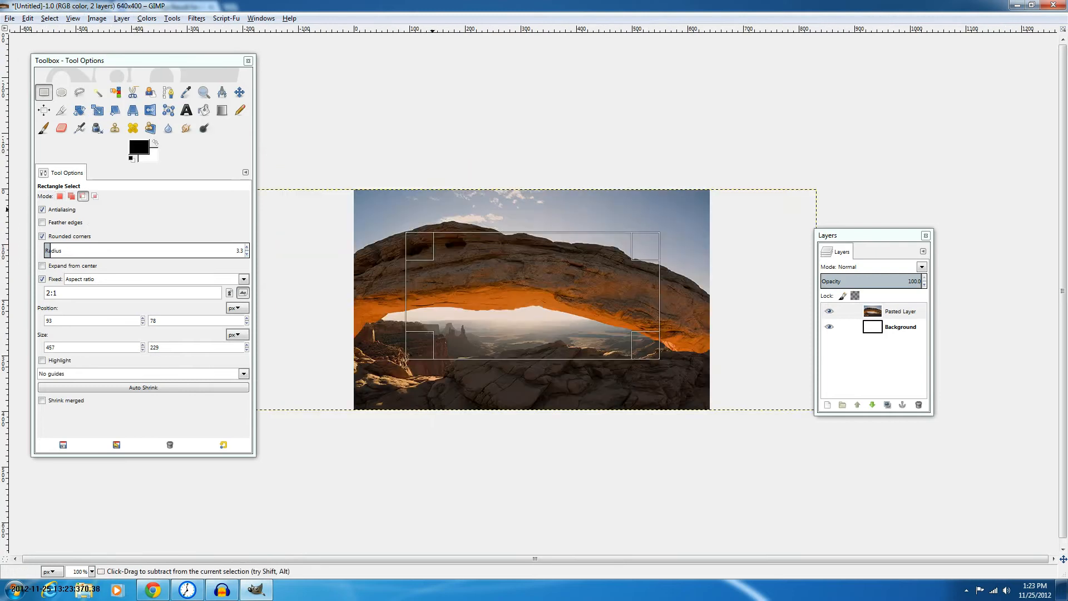
Try a Zealous Crop on the image and clear the rectangular selection
{"action": "left_click", "coordinate": [97, 18]}
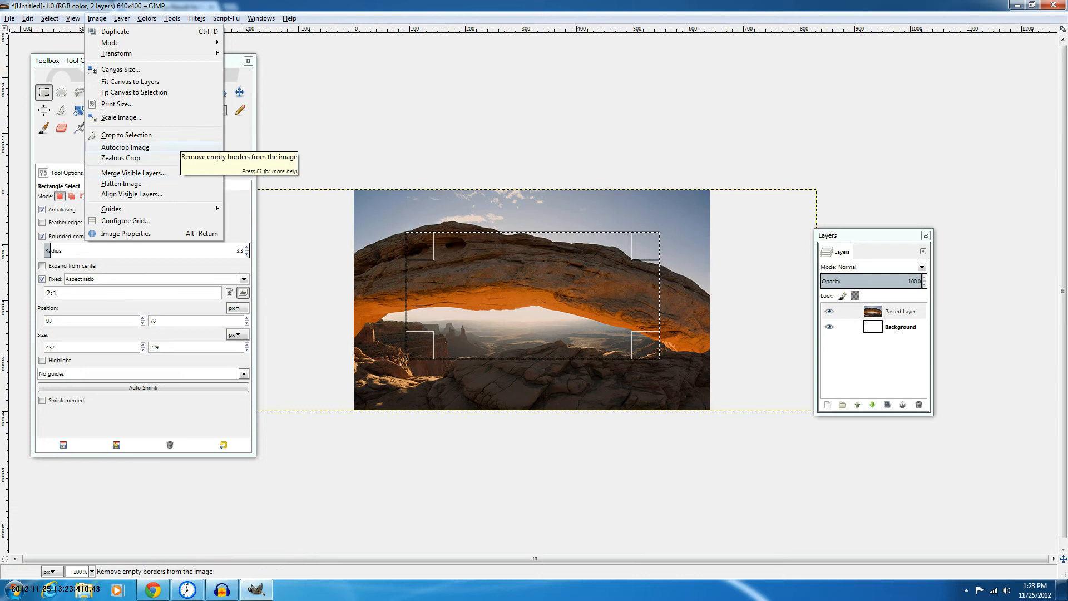
{"action": "left_click", "coordinate": [121, 158]}
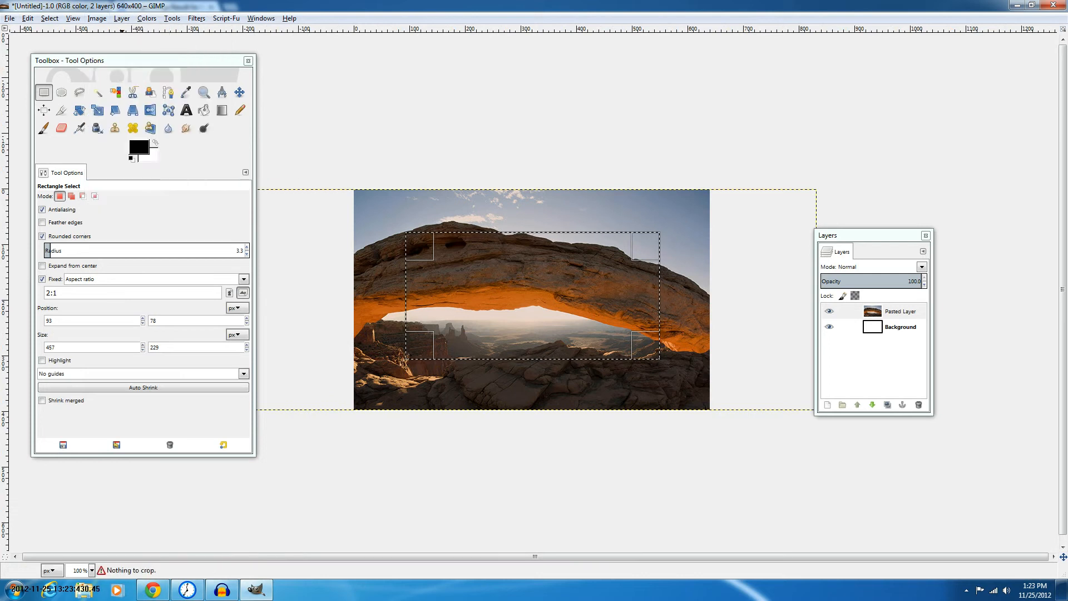
{"action": "key", "text": "ctrl+shift+a"}
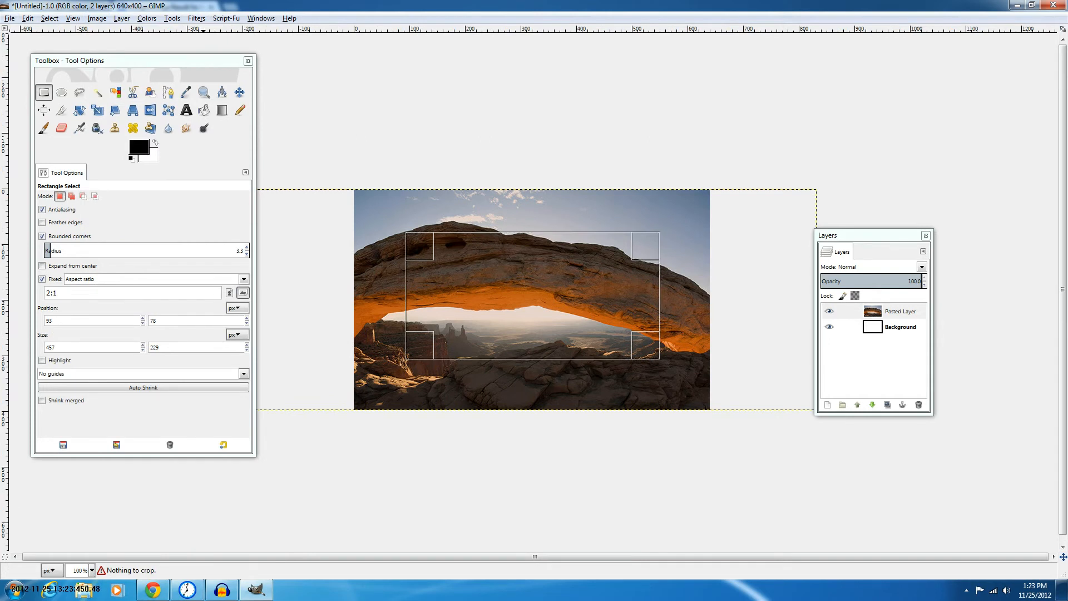
Autocrop the image and undo the crop
{"action": "key", "text": "alt+i"}
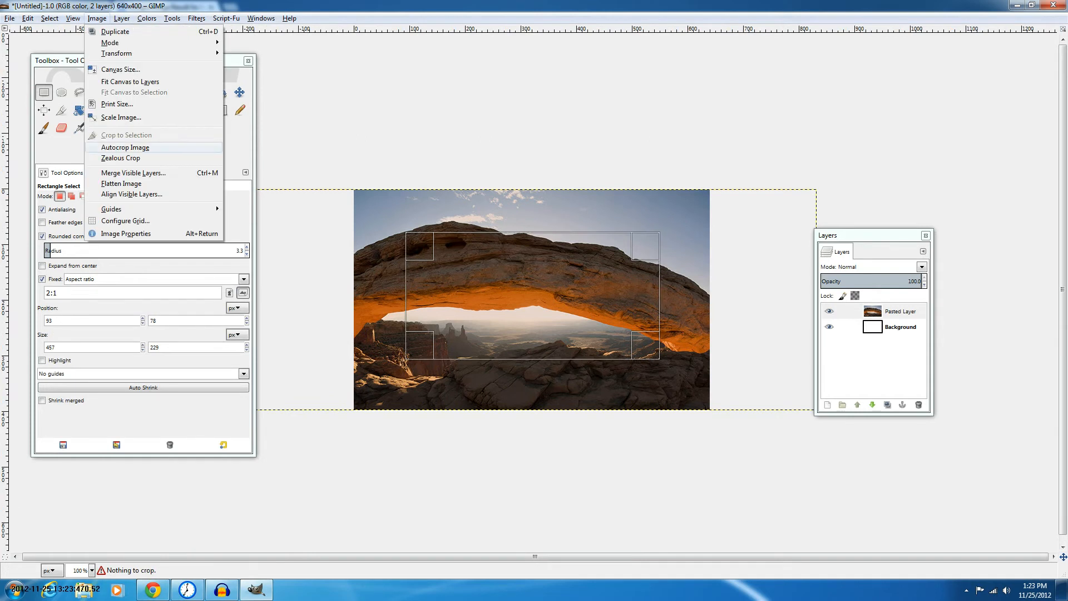
{"action": "left_click", "coordinate": [125, 148]}
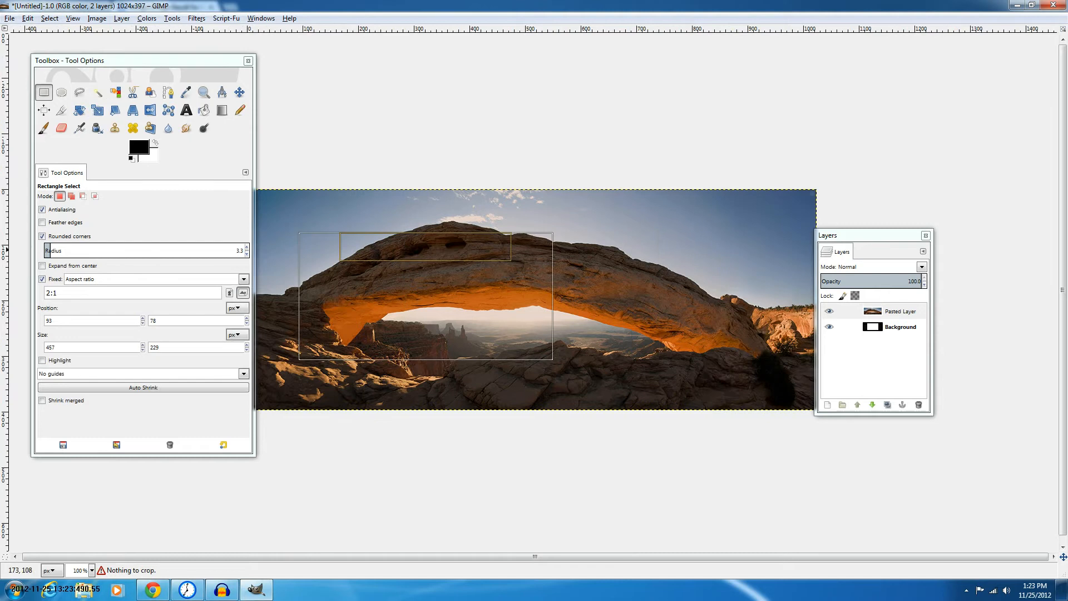
{"action": "key", "text": "ctrl"}
{"action": "scroll", "coordinate": [480, 238], "scroll_direction": "down", "scroll_amount": 2}
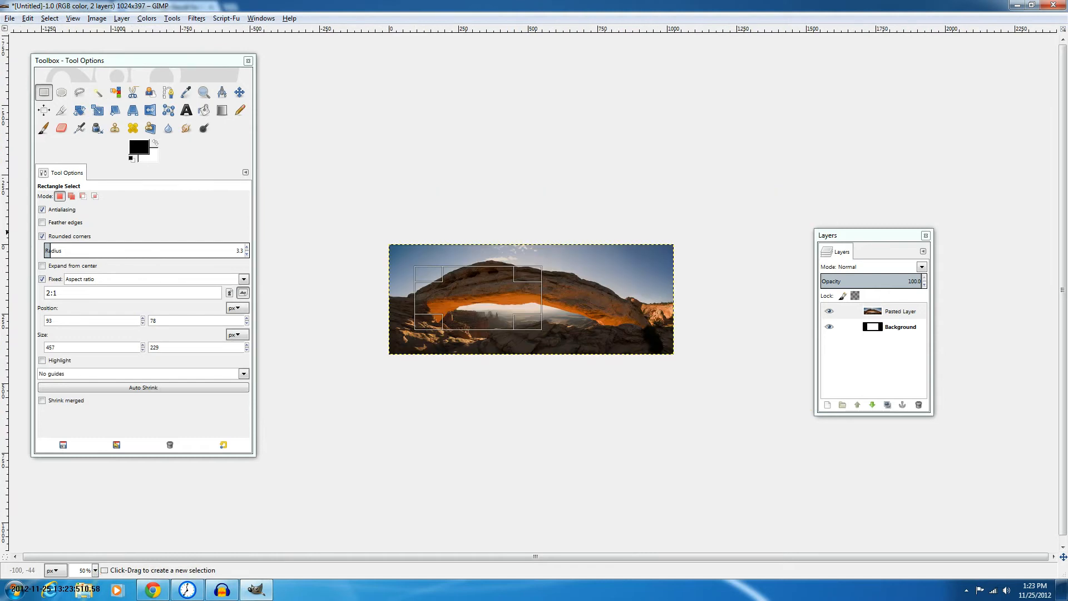
{"action": "key", "text": "ctrl"}
{"action": "key", "text": "ctrl+z"}
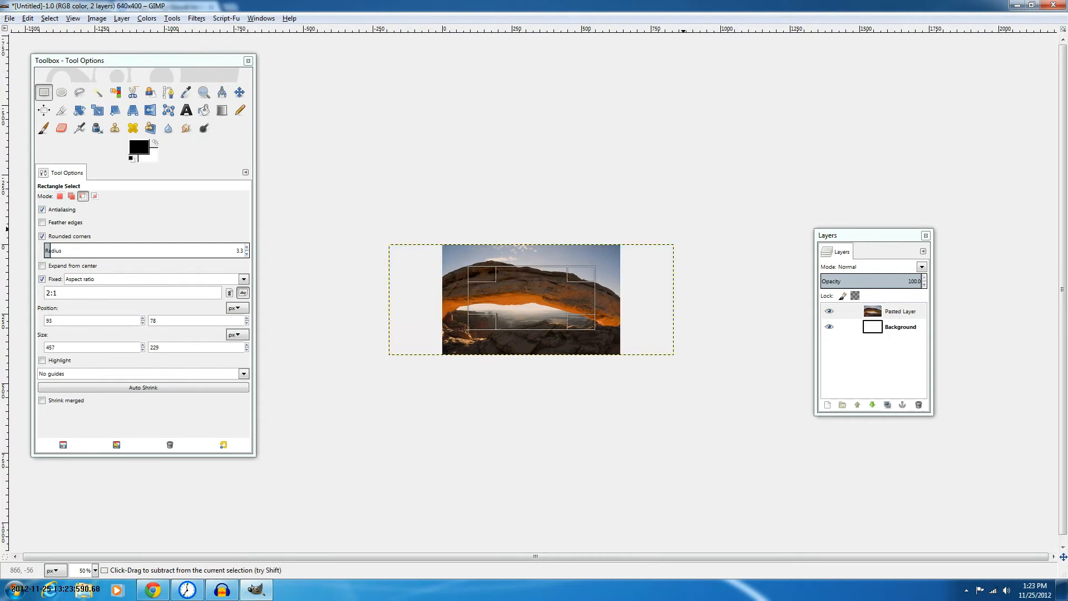
{"action": "key", "text": "1"}
Try a layer boundary width of 1078 px for the pasted layer, and cancel the resize
{"action": "left_click", "coordinate": [97, 18]}
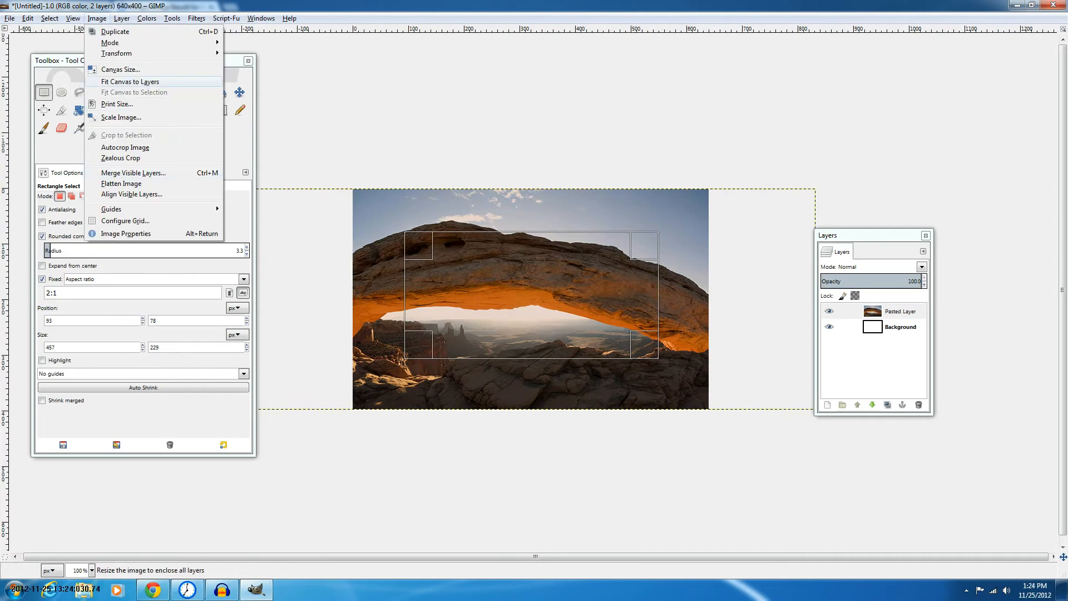
{"action": "mouse_move", "coordinate": [147, 19]}
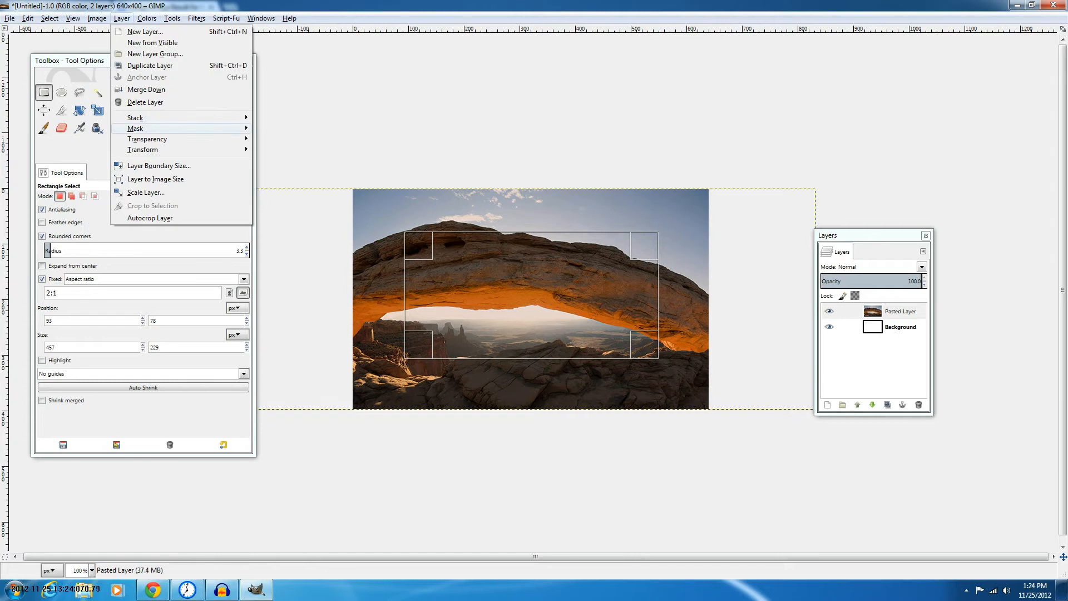
{"action": "mouse_move", "coordinate": [147, 138]}
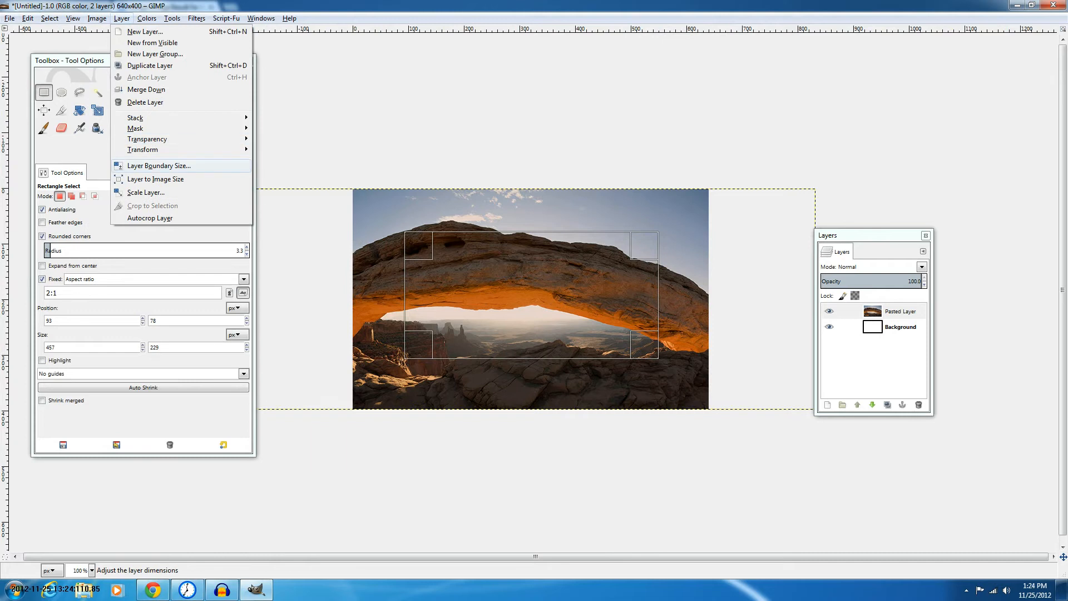
{"action": "left_click", "coordinate": [159, 165]}
{"action": "type", "text": "1116"}
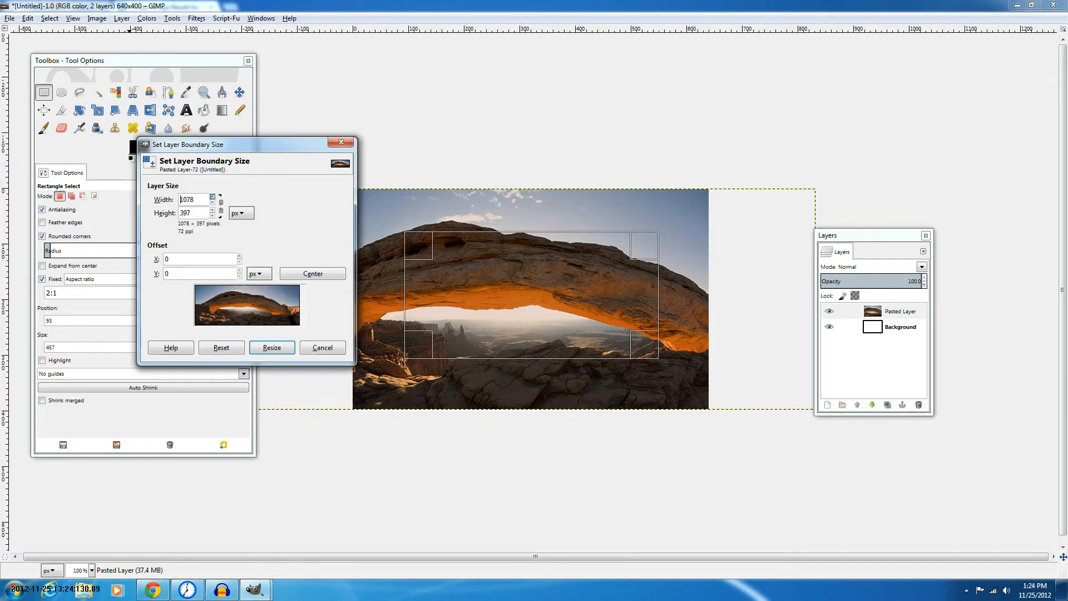
{"action": "left_click", "coordinate": [322, 346]}
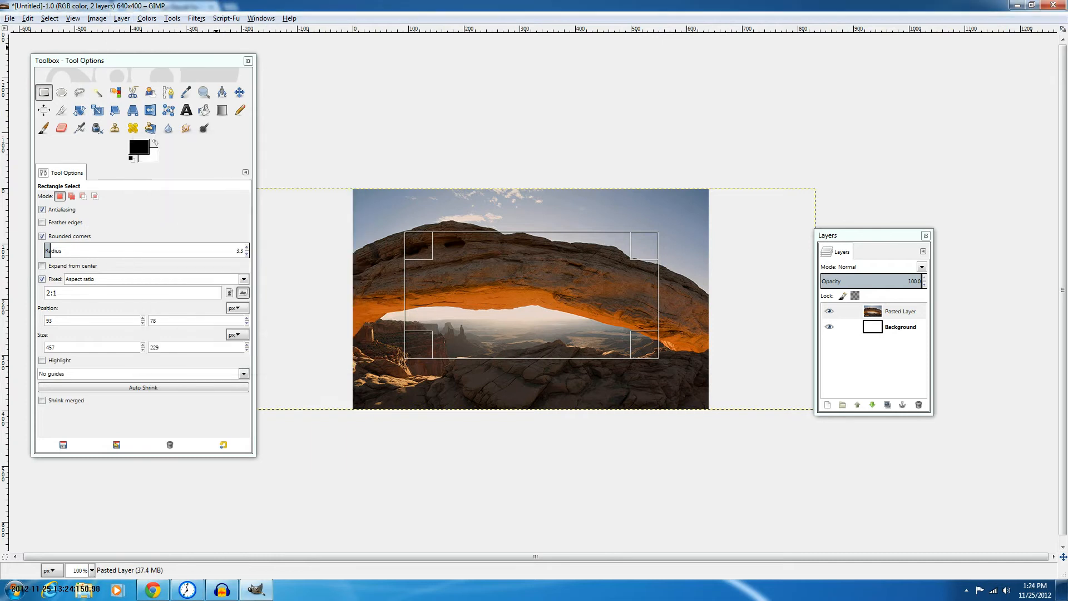
Try Colorize with a hue of 315 on the pasted layer, and cancel it
{"action": "left_click", "coordinate": [122, 18]}
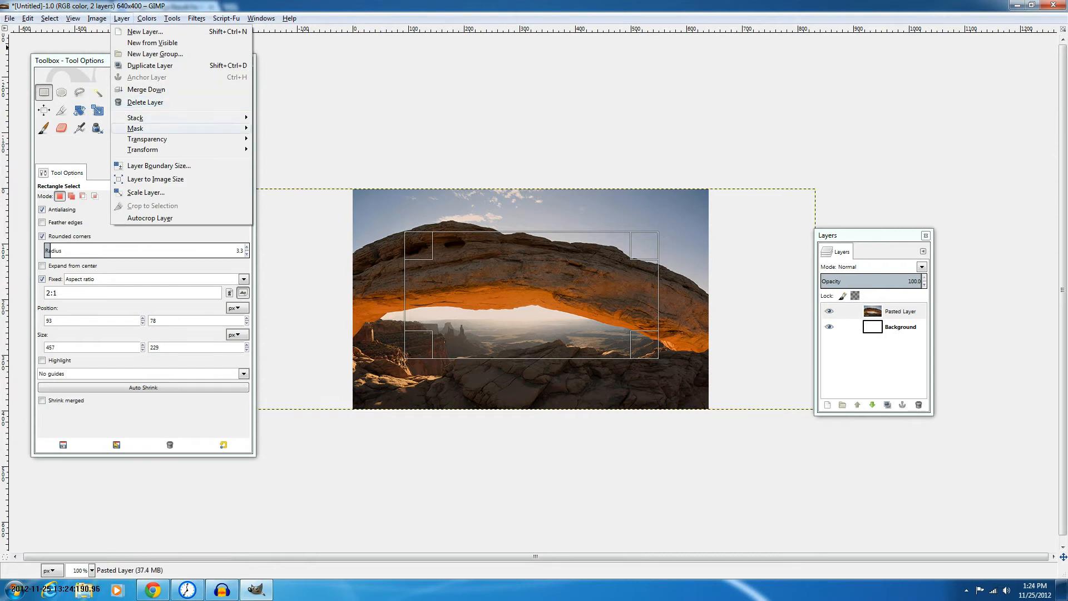
{"action": "mouse_move", "coordinate": [136, 117]}
{"action": "mouse_move", "coordinate": [147, 18]}
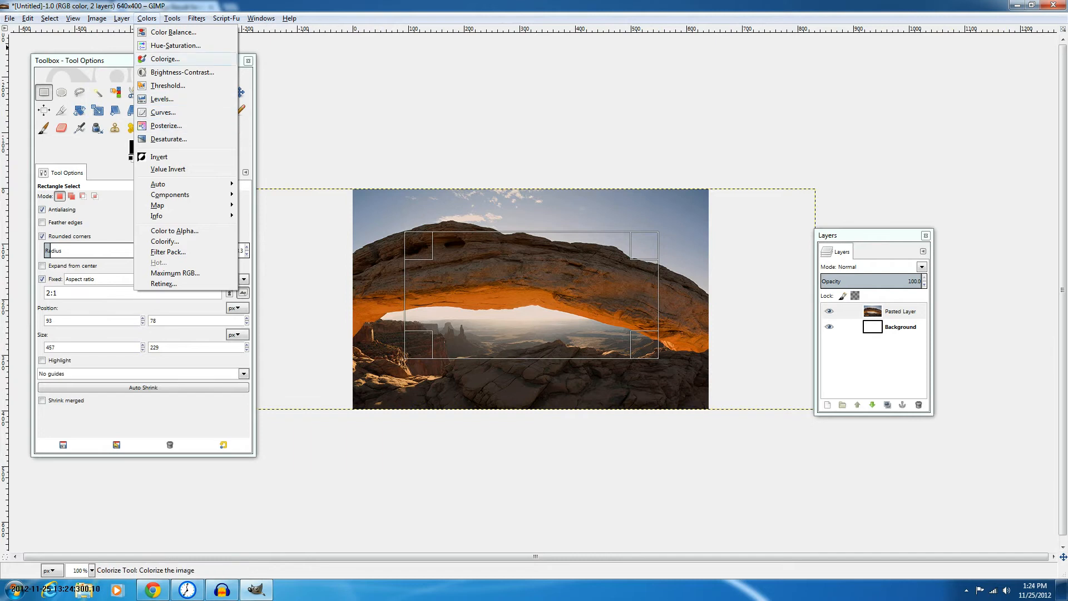
{"action": "left_click", "coordinate": [165, 59]}
{"action": "left_click_drag", "start_coordinate": [200, 76], "coordinate": [246, 76]}
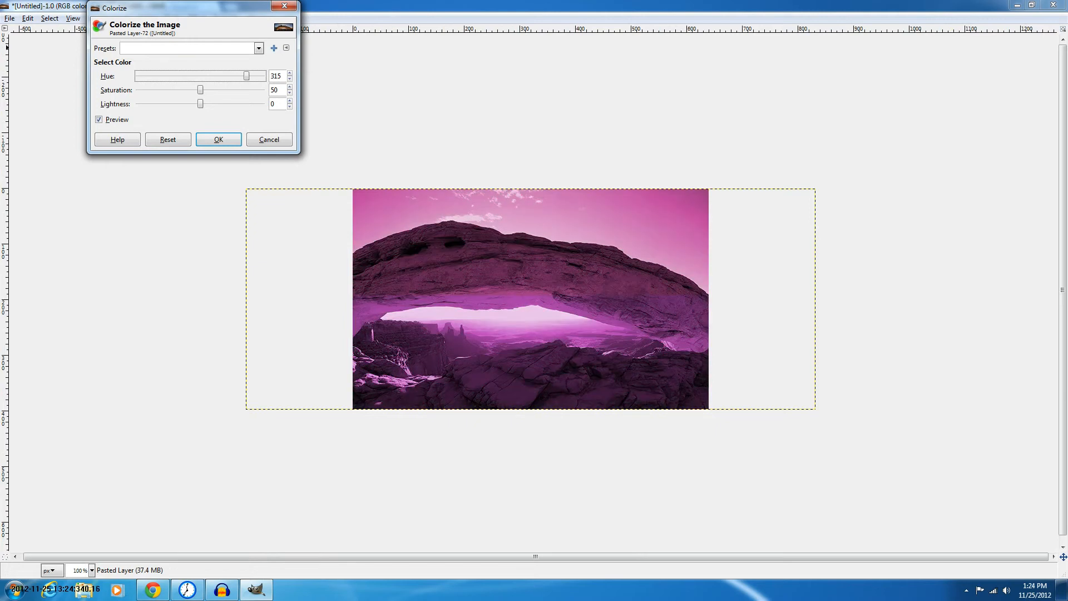
{"action": "key", "text": "Escape"}
Try shifting the midtone color levels of the pasted layer with Color Balance
{"action": "left_click", "coordinate": [147, 18]}
{"action": "left_click", "coordinate": [167, 31]}
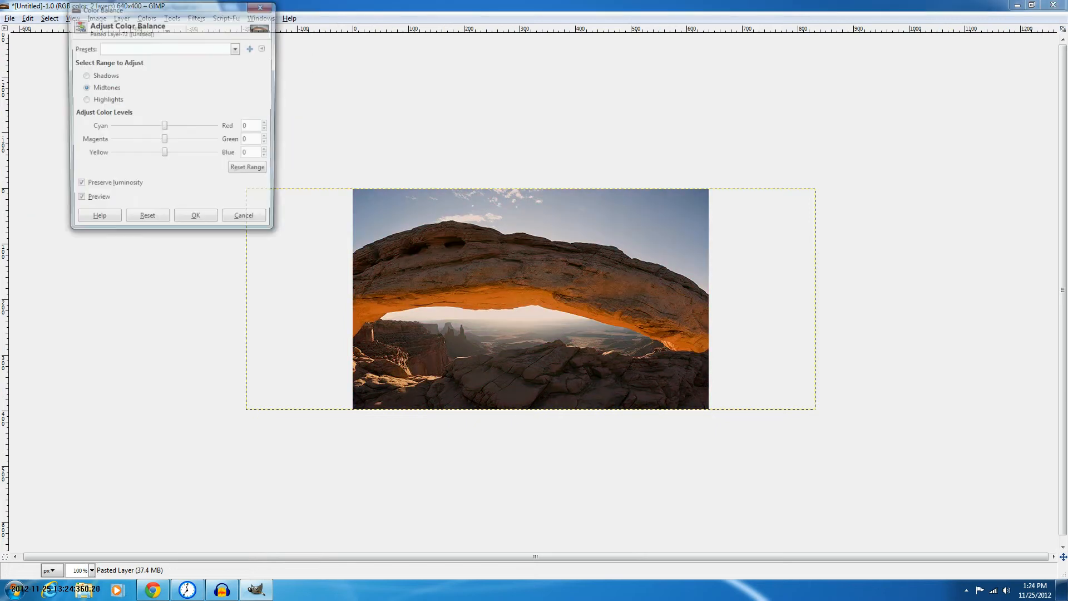
{"action": "left_click_drag", "start_coordinate": [164, 127], "coordinate": [196, 154]}
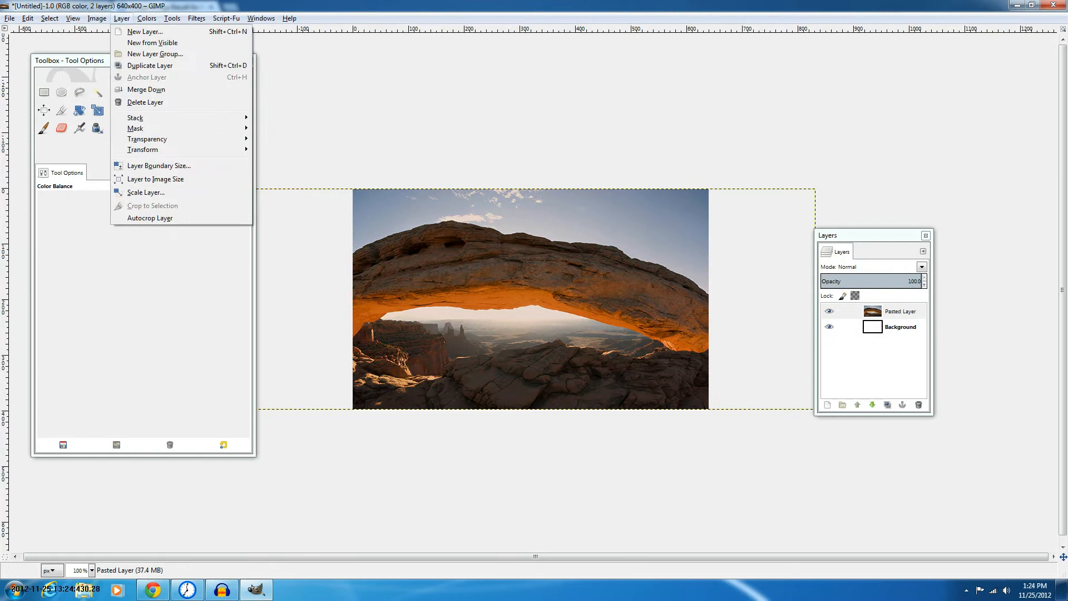
Try a master hue shift of 180 on the pasted layer with Hue-Saturation, and cancel it
{"action": "mouse_move", "coordinate": [147, 19]}
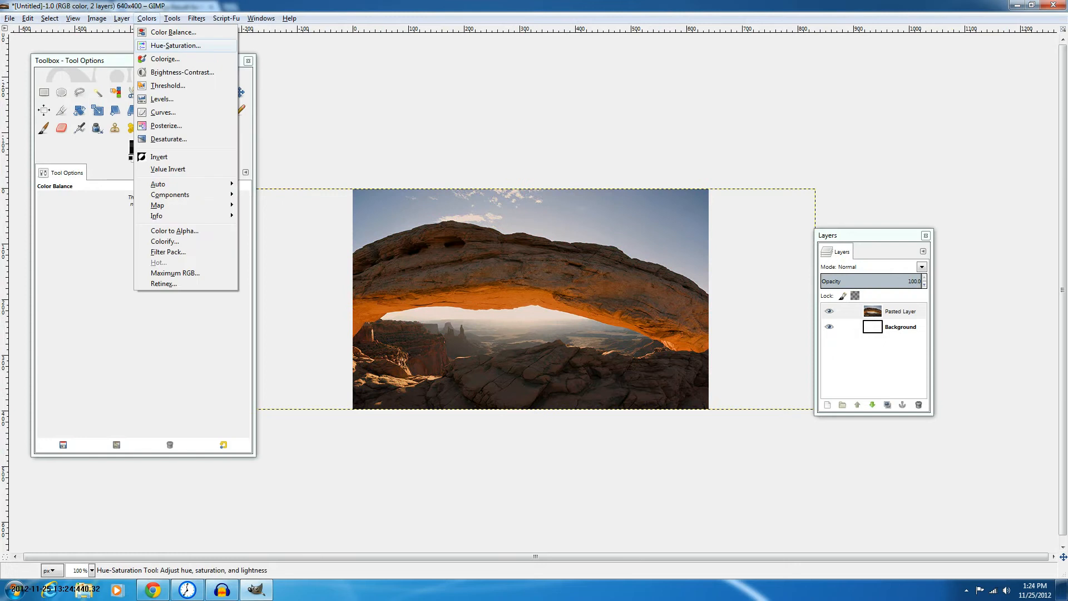
{"action": "left_click", "coordinate": [175, 46]}
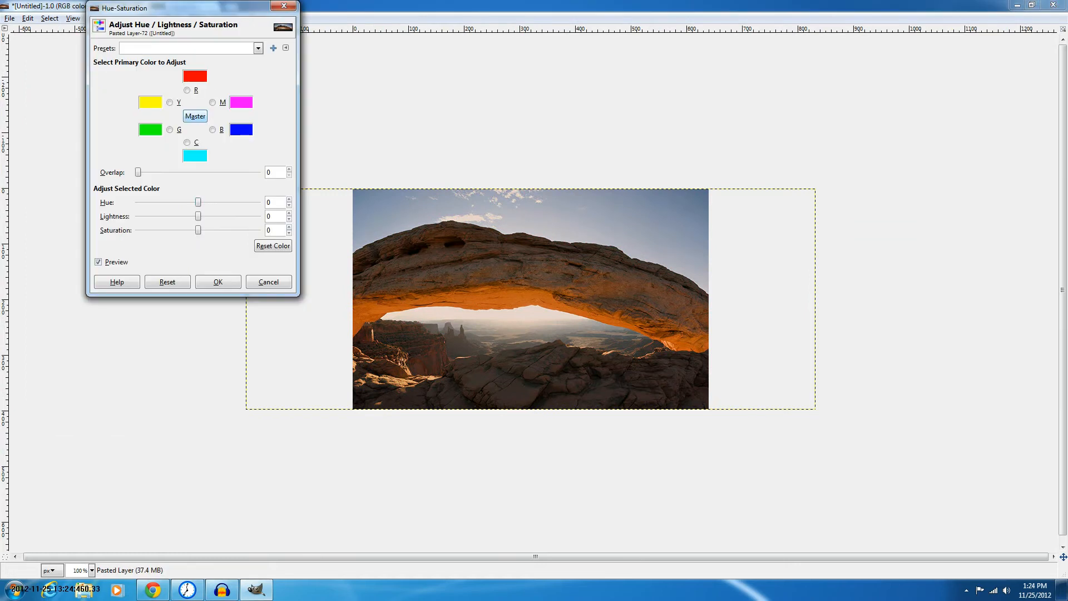
{"action": "left_click_drag", "start_coordinate": [198, 202], "coordinate": [258, 202]}
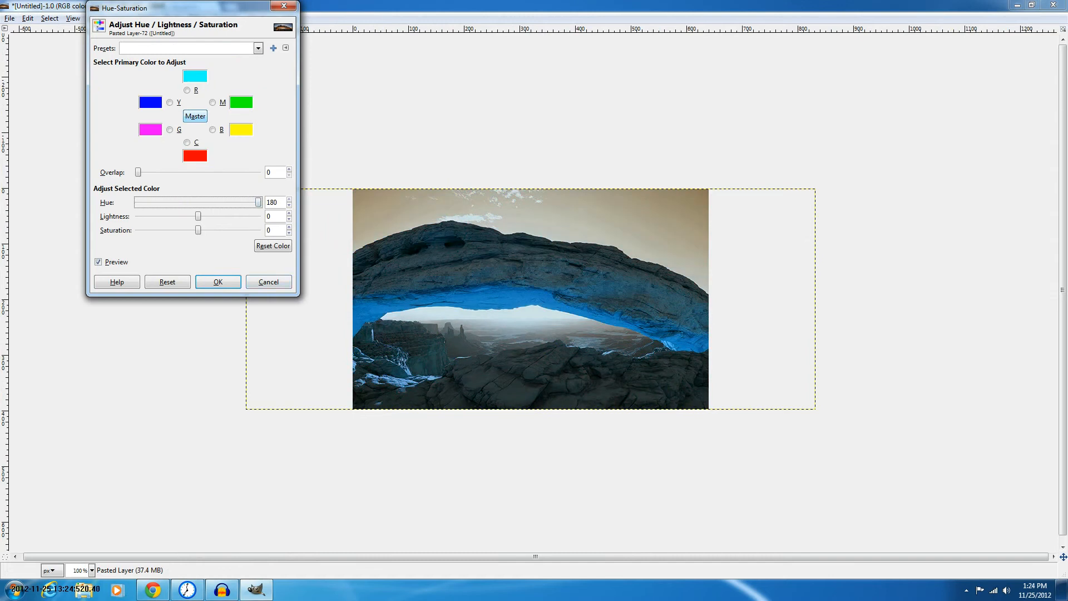
{"action": "left_click", "coordinate": [269, 282]}
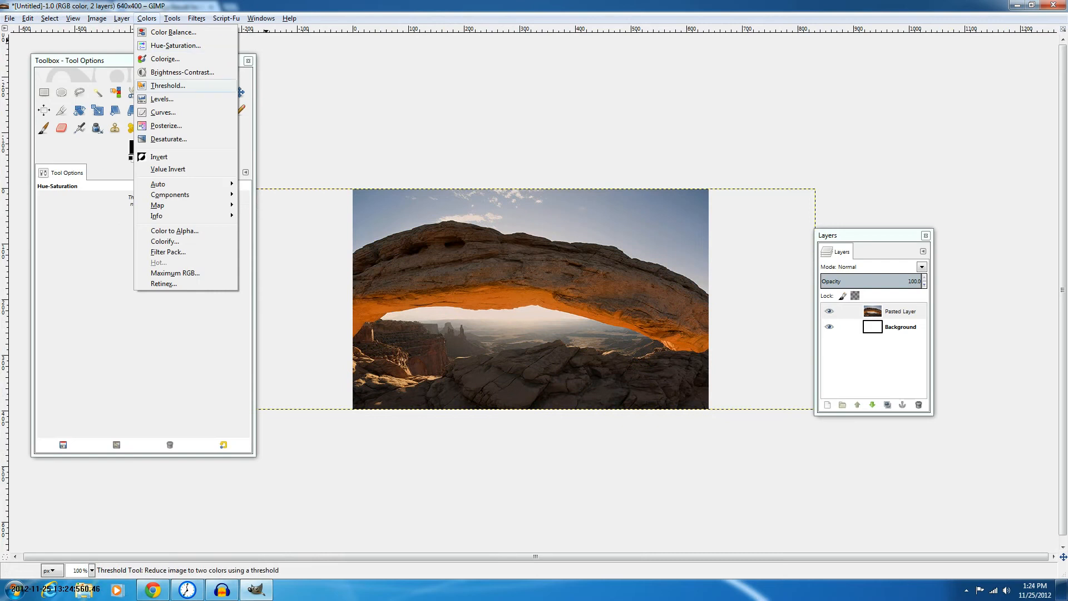
Try shifting the Threshold range on the pasted layer
{"action": "left_click", "coordinate": [167, 85]}
{"action": "mouse_move", "coordinate": [331, 146]}
{"action": "left_mouse_down"}
{"action": "mouse_move", "coordinate": [347, 145]}
{"action": "mouse_move", "coordinate": [234, 145]}
{"action": "mouse_move", "coordinate": [338, 145]}
{"action": "left_mouse_up"}
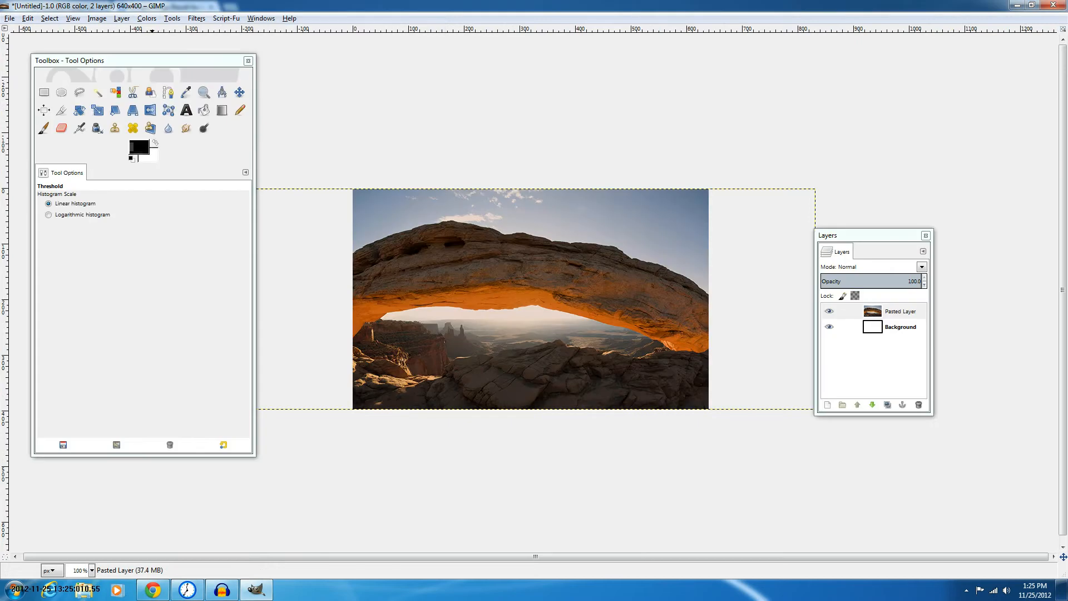
Bring up the Brightness-Contrast adjustment and the Levels adjustment for the pasted layer
{"action": "left_click", "coordinate": [147, 18]}
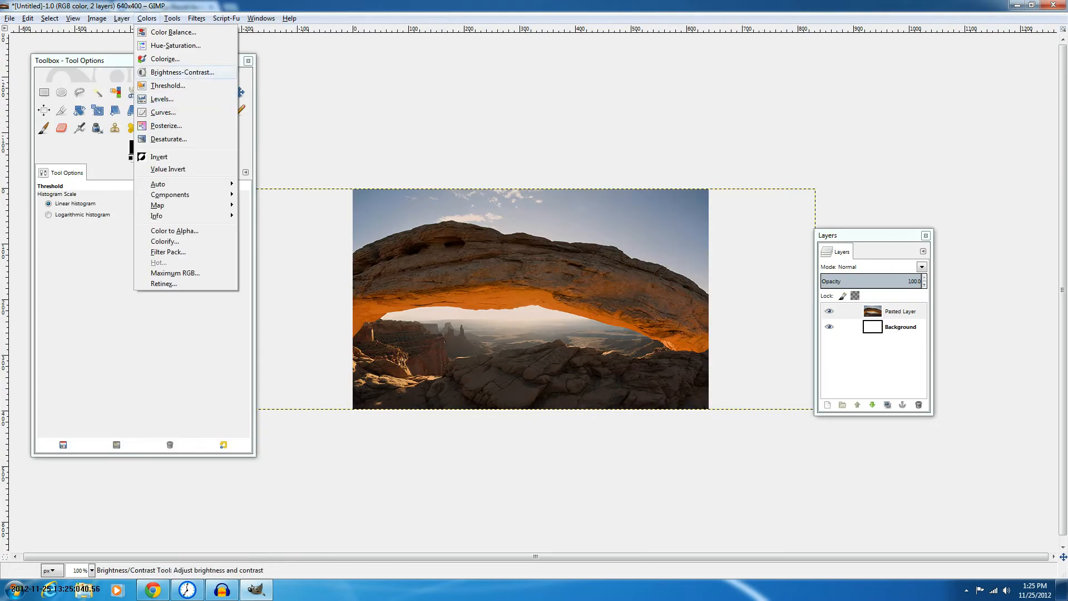
{"action": "left_click", "coordinate": [182, 72]}
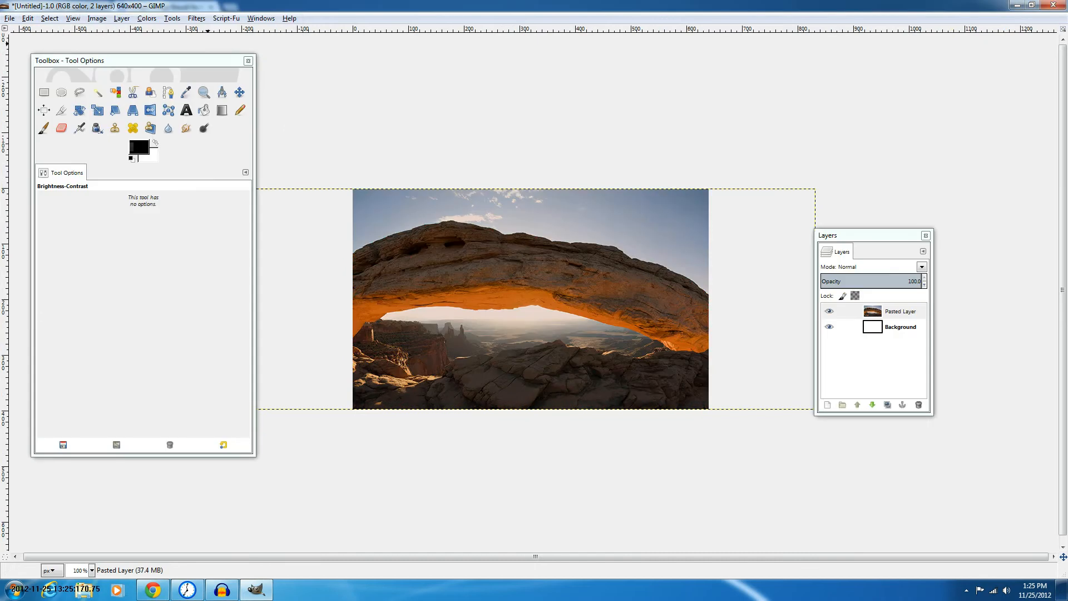
{"action": "left_click", "coordinate": [146, 17]}
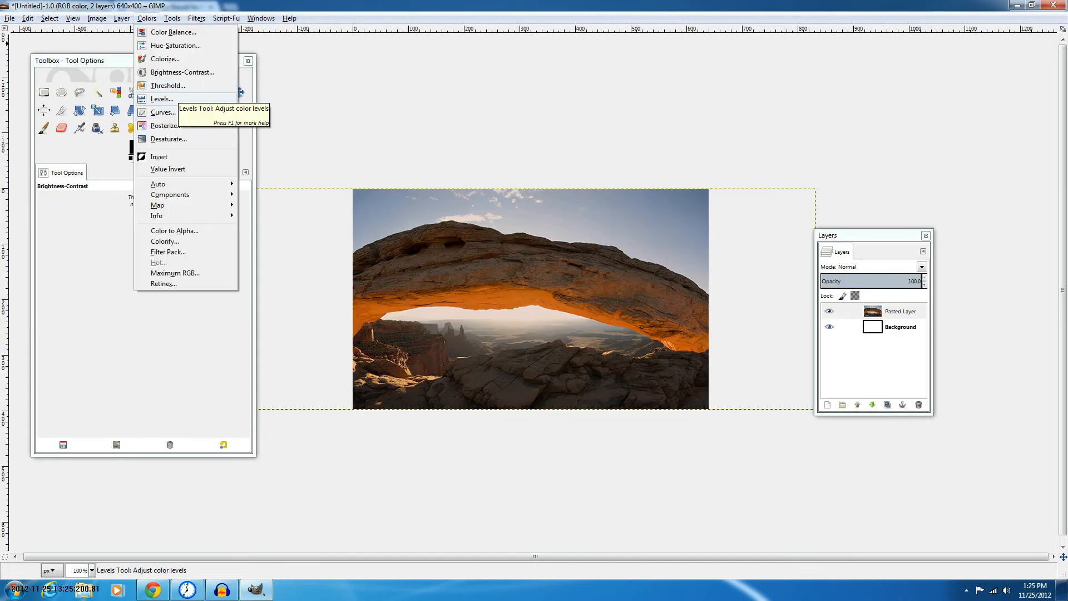
{"action": "left_click", "coordinate": [161, 99]}
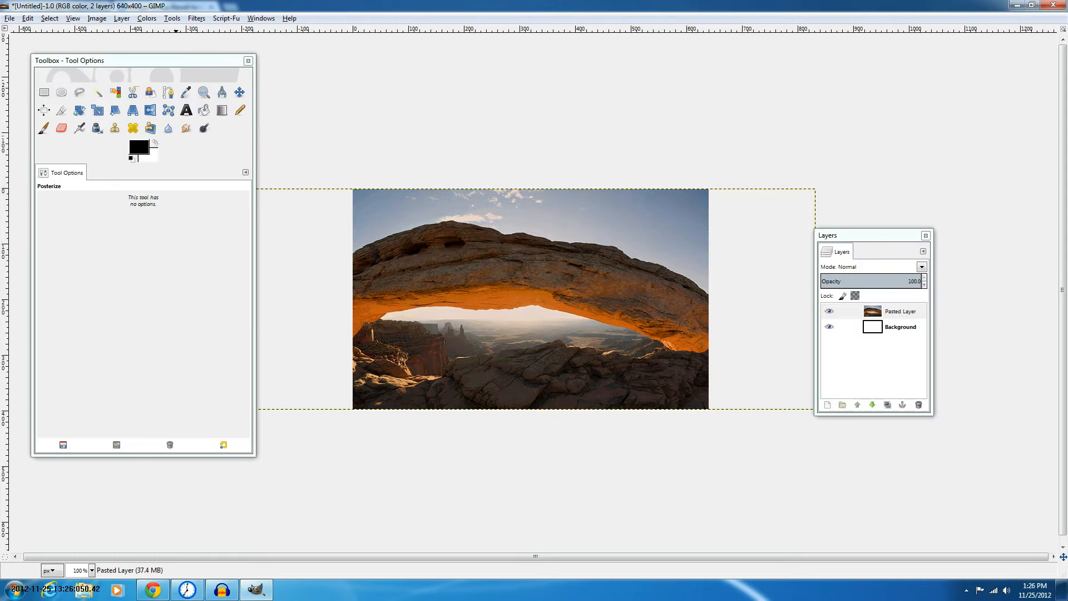
Compare the Lightness, Luminosity and Average shades of gray, and desaturate the pasted layer based on Average
{"action": "key", "text": "alt+t"}
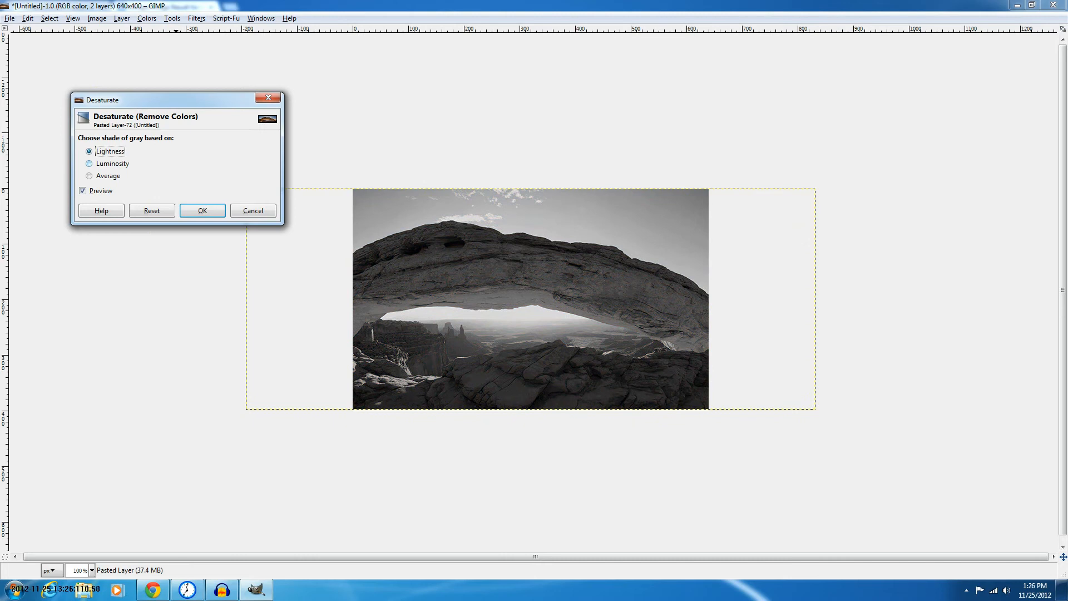
{"action": "left_click", "coordinate": [89, 164]}
{"action": "left_click", "coordinate": [89, 176]}
{"action": "left_click", "coordinate": [89, 151]}
{"action": "left_click", "coordinate": [89, 163]}
{"action": "left_click", "coordinate": [89, 176]}
{"action": "key", "text": "Return"}
{"action": "key", "text": "Tab"}
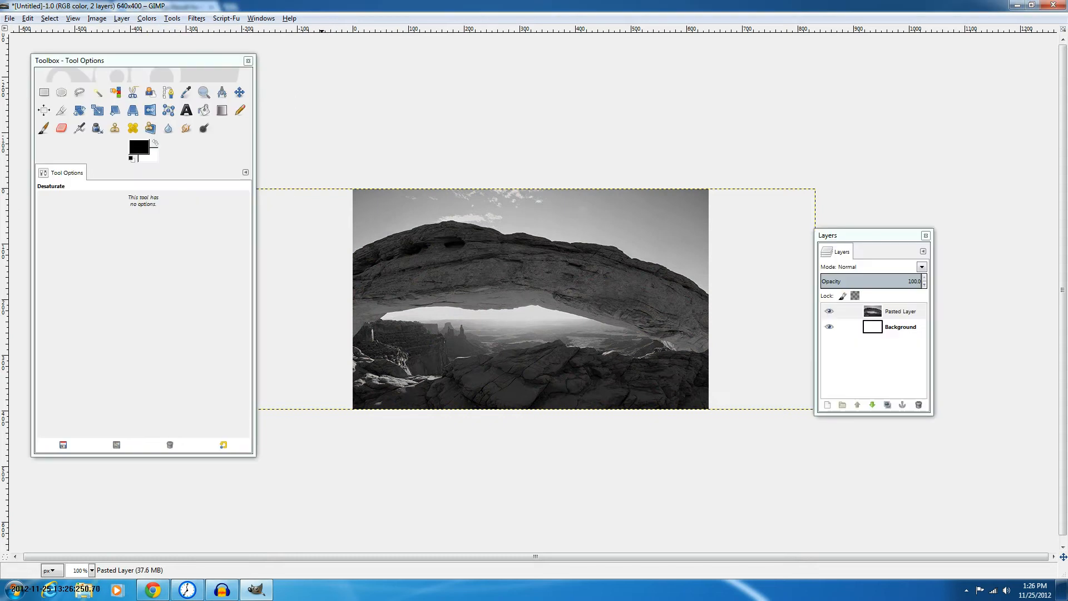
Invert the colors of the pasted layer, and try the inversion again with a 278 × 139 px rectangular selection on the arch
{"action": "key", "text": "alt+r"}
{"action": "key", "text": "Right"}
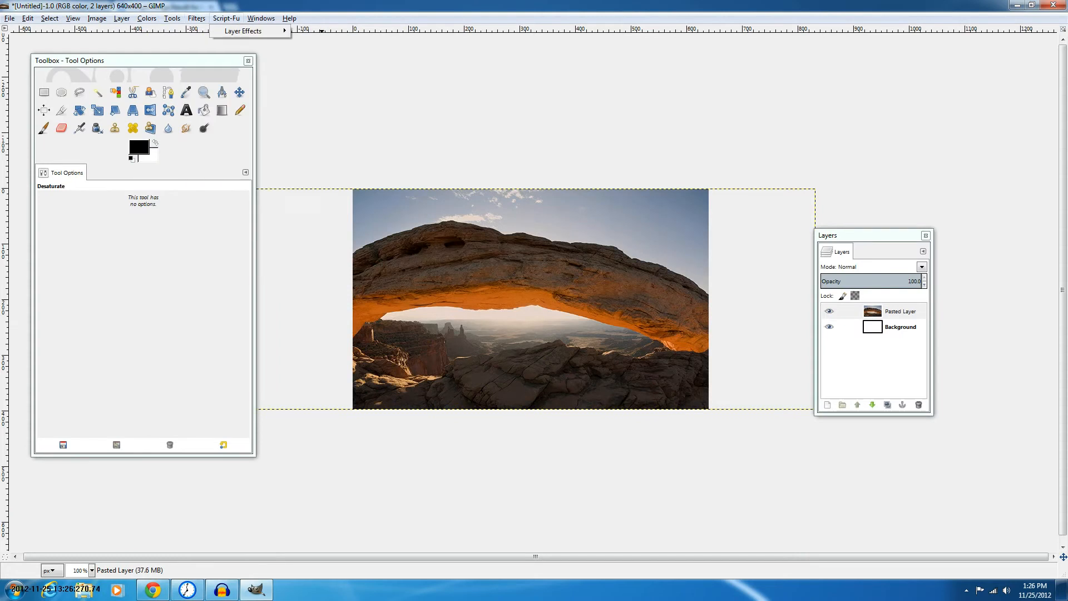
{"action": "key", "text": "Left"}
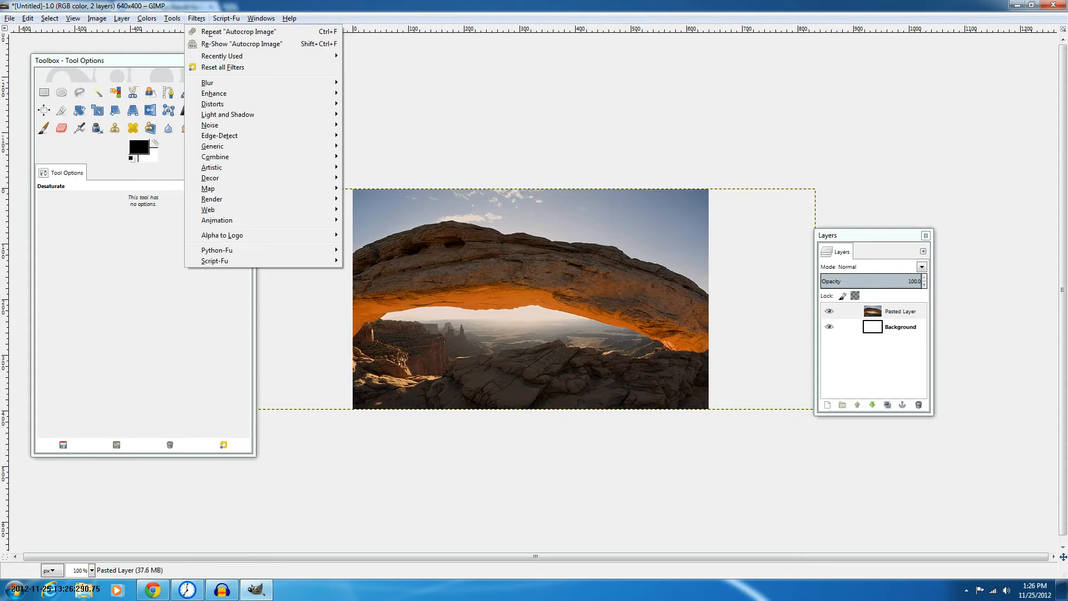
{"action": "key", "text": "Left"}
{"action": "key", "text": "Left"}
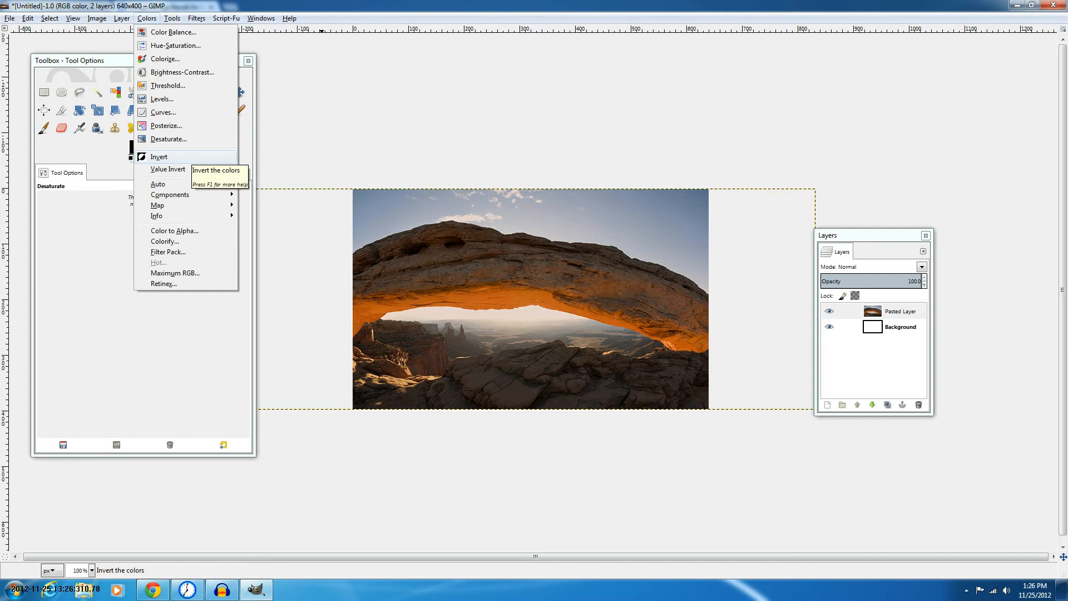
{"action": "key", "text": "Return"}
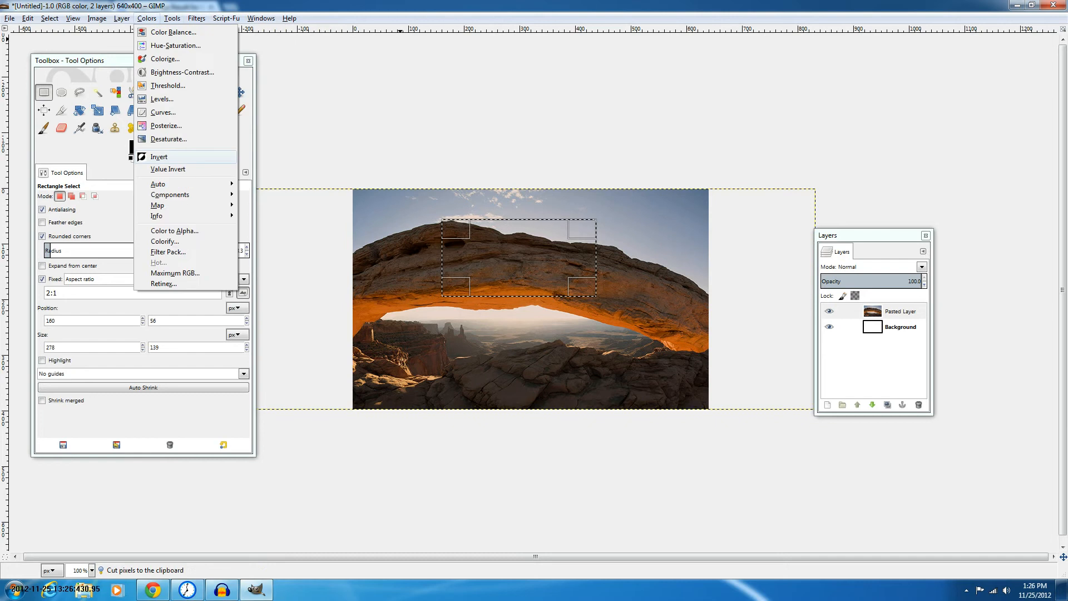
{"action": "left_click", "coordinate": [158, 156]}
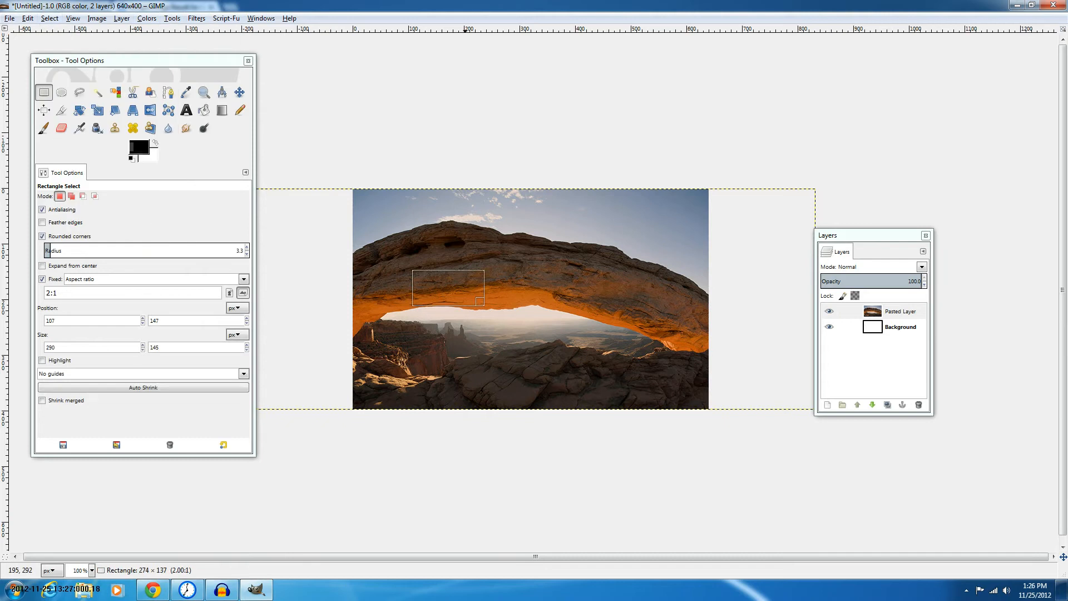
Cut a 318 × 159 px rectangular selection out of the pasted layer, and undo the cut
{"action": "key", "text": "ctrl+x"}
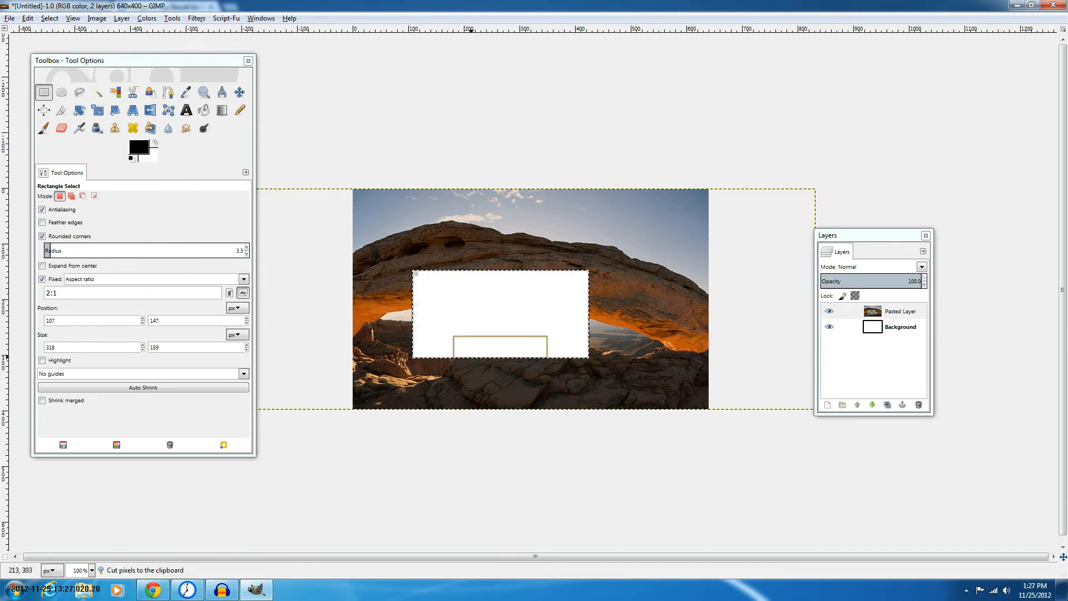
{"action": "key", "text": "ctrl+x"}
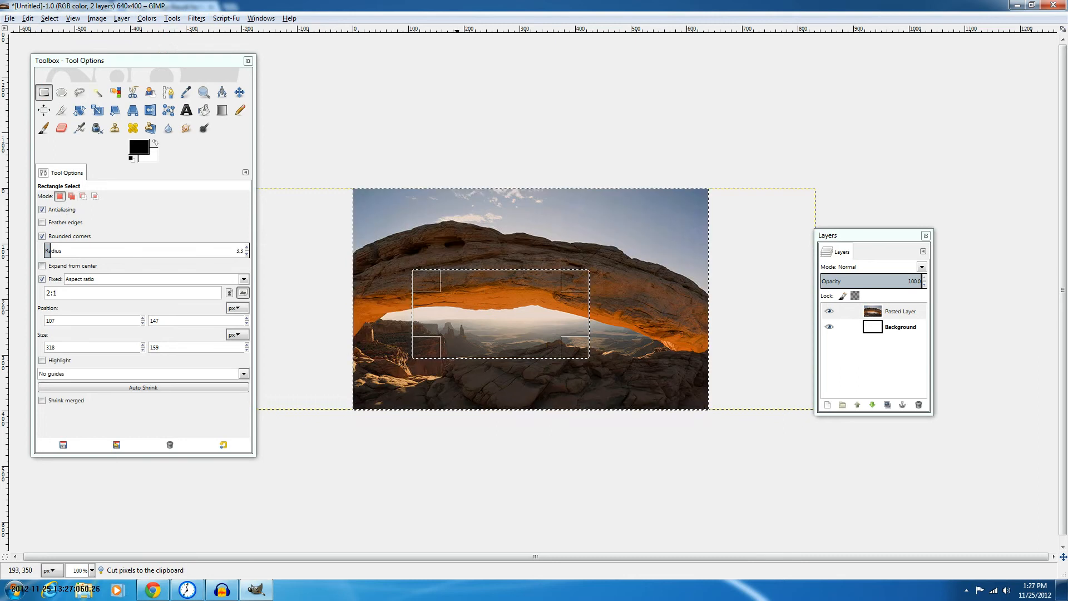
{"action": "key", "text": "ctrl+z"}
{"action": "left_click", "coordinate": [197, 19]}
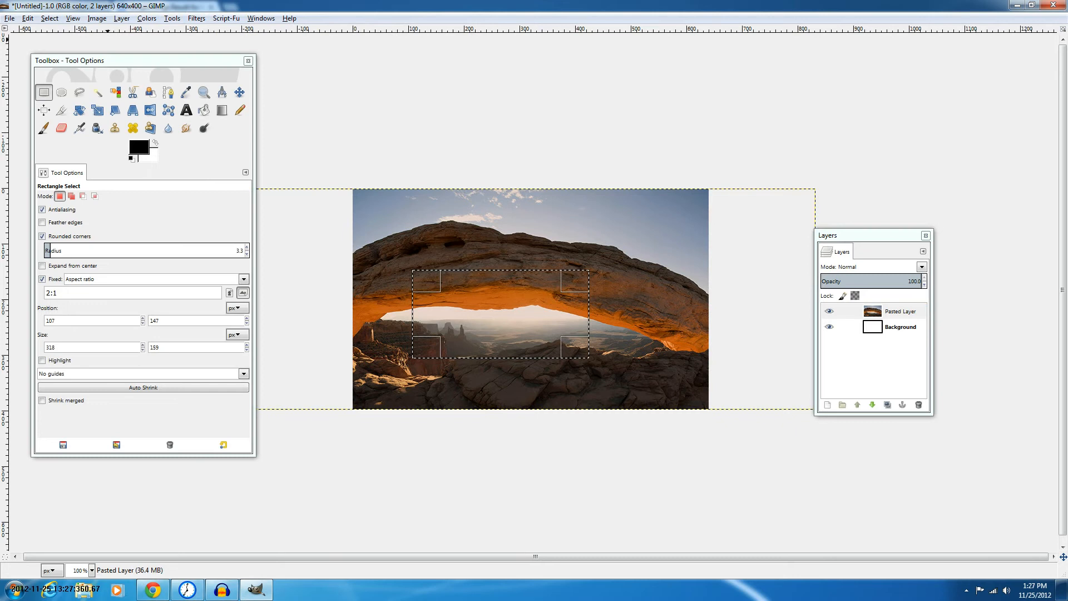
{"action": "left_click", "coordinate": [197, 18]}
{"action": "mouse_move", "coordinate": [214, 93]}
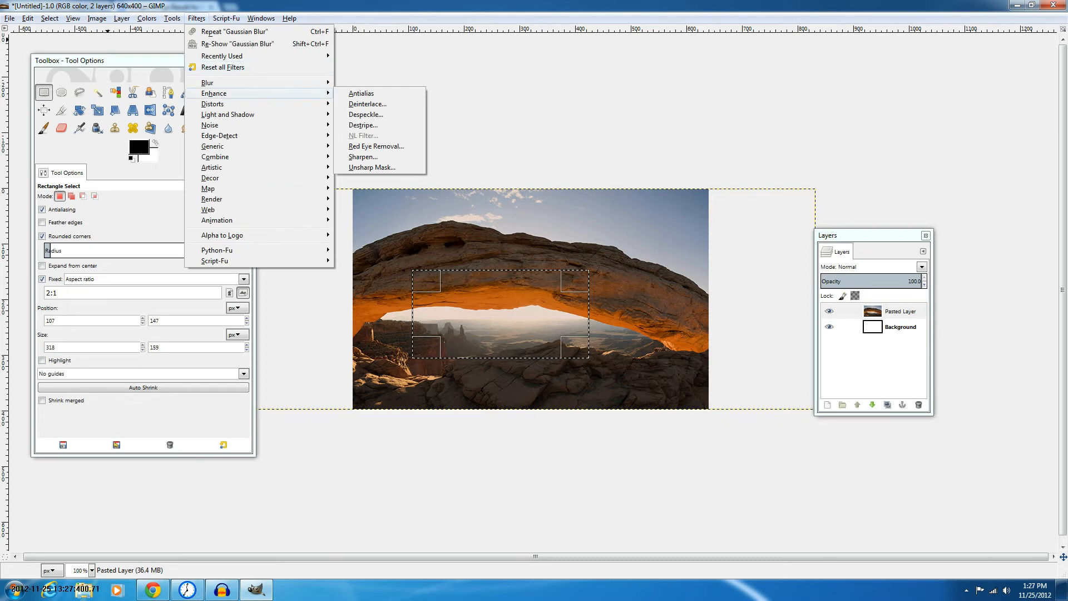
{"action": "mouse_move", "coordinate": [212, 103]}
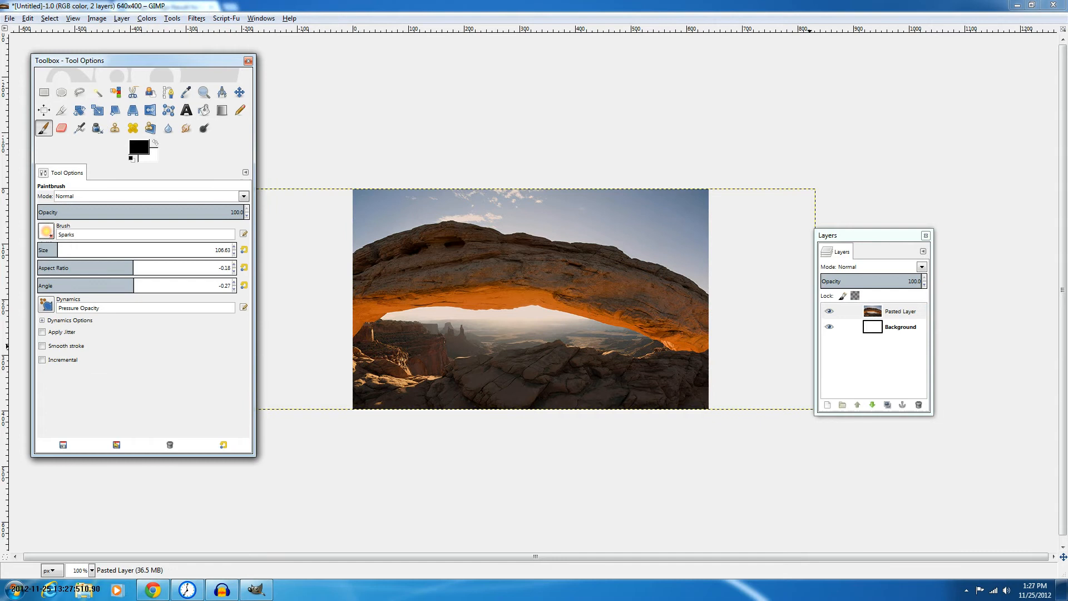
Undo the image edits back to before the rock arch photo was pasted
{"action": "left_click", "coordinate": [900, 327]}
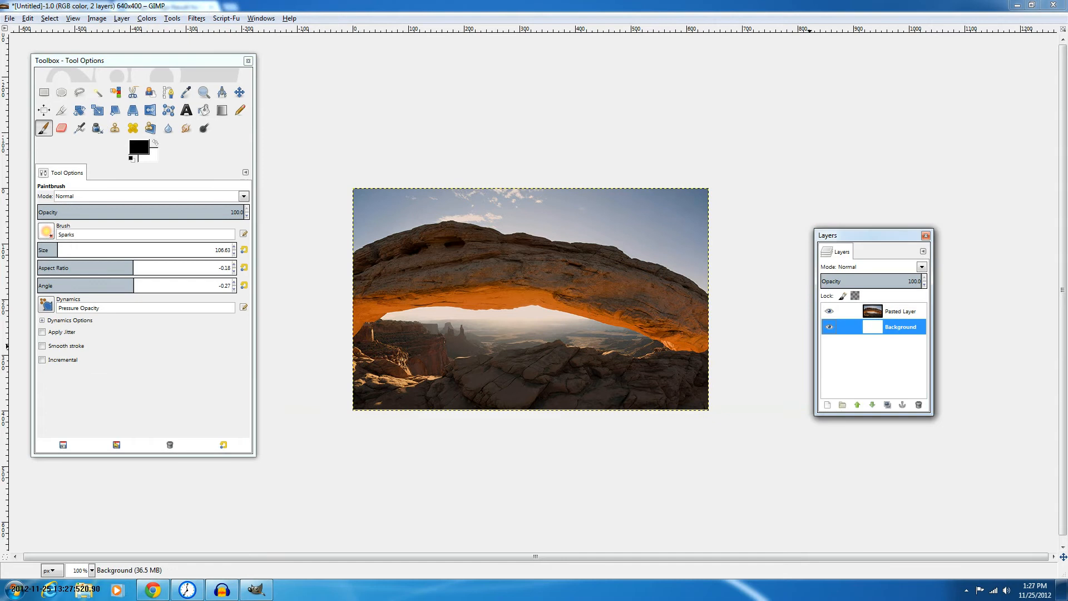
{"action": "key", "text": "ctrl+z"}
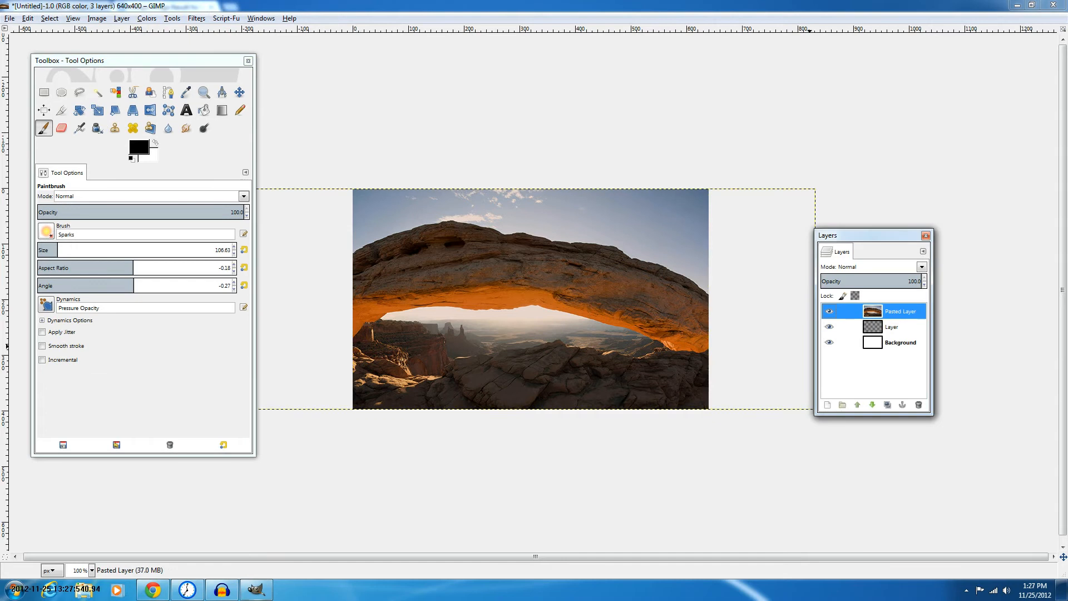
{"action": "key", "text": "ctrl+z"}
{"action": "key", "text": "ctrl+z"}
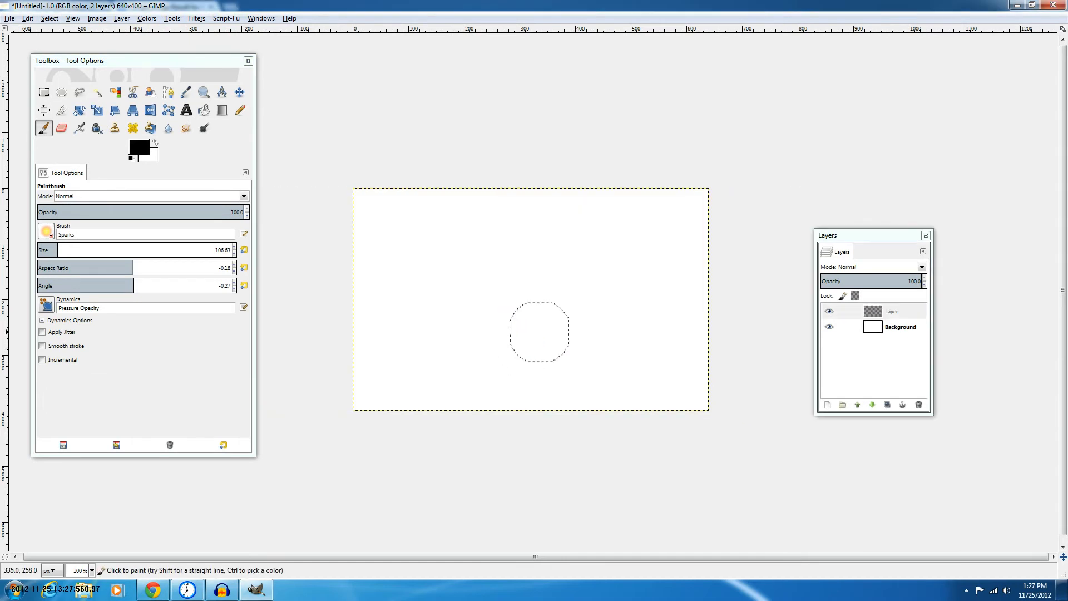
Paint a diagonal trail of sparks across the empty layer with the Sparks brush, plus one dab above its middle
{"action": "left_click_drag", "start_coordinate": [432, 314], "coordinate": [509, 297]}
{"action": "key", "text": "ctrl+z"}
{"action": "left_click_drag", "start_coordinate": [417, 362], "coordinate": [628, 241]}
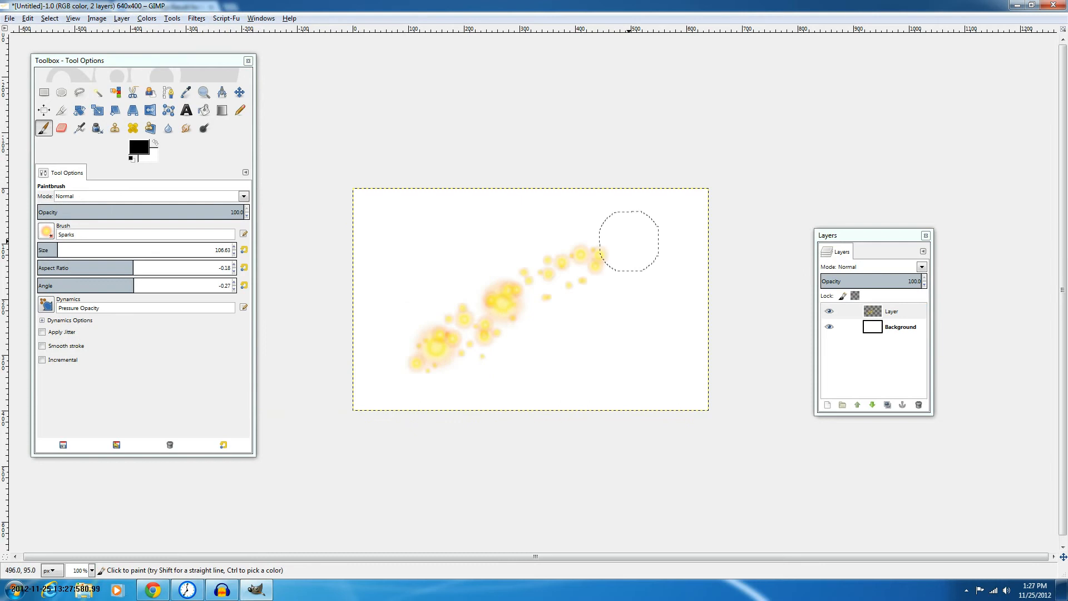
{"action": "left_click", "coordinate": [492, 267]}
Distort the sparks layer in the IWarp filter's preview, trying the Grow mode and the Swirl CW mode
{"action": "left_click", "coordinate": [146, 18]}
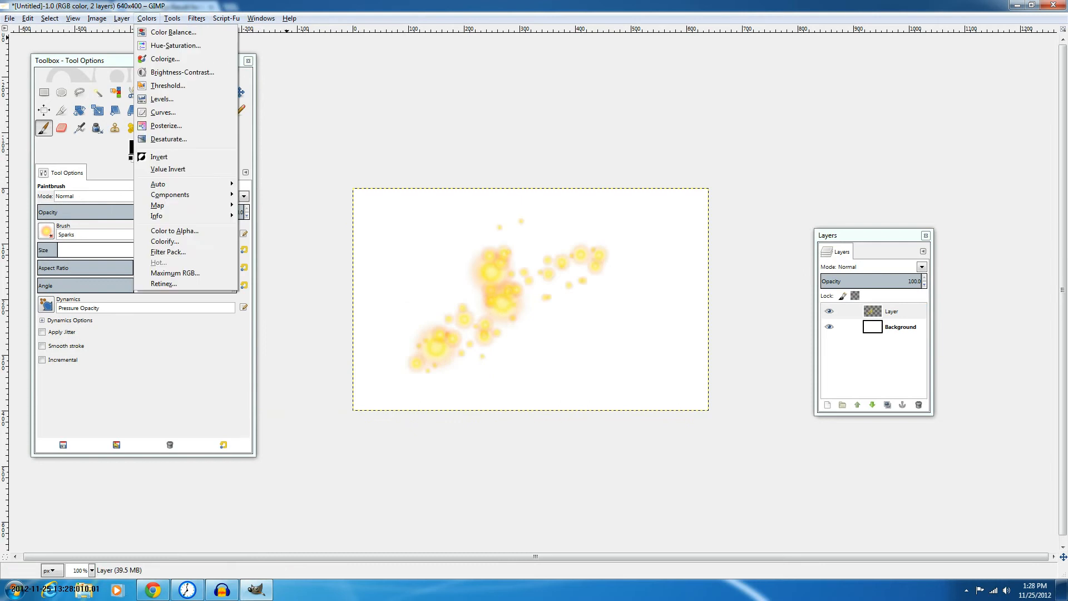
{"action": "mouse_move", "coordinate": [97, 19]}
{"action": "mouse_move", "coordinate": [196, 18]}
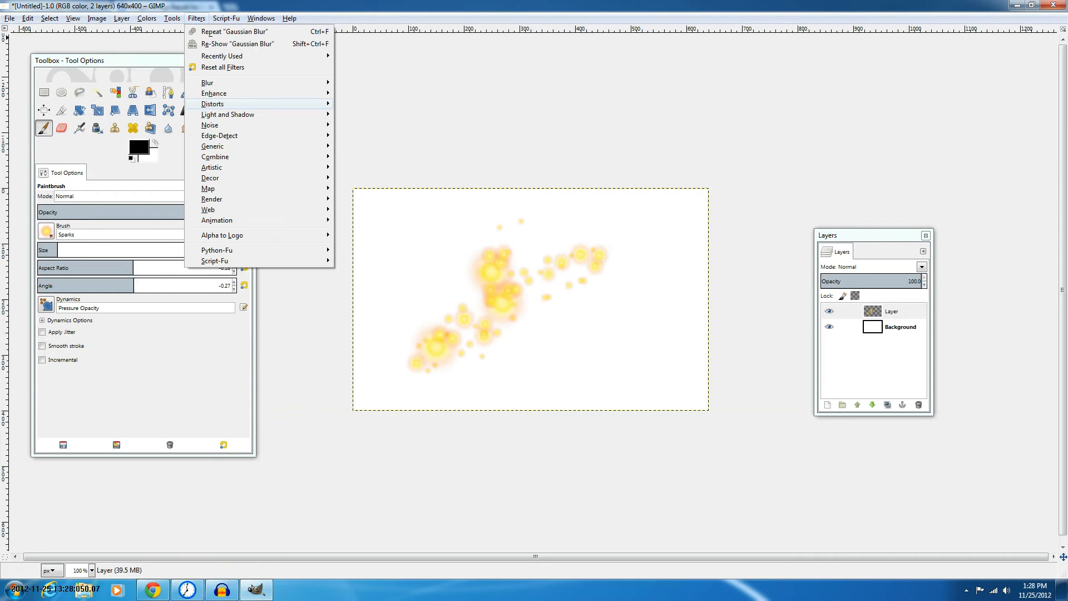
{"action": "mouse_move", "coordinate": [256, 104]}
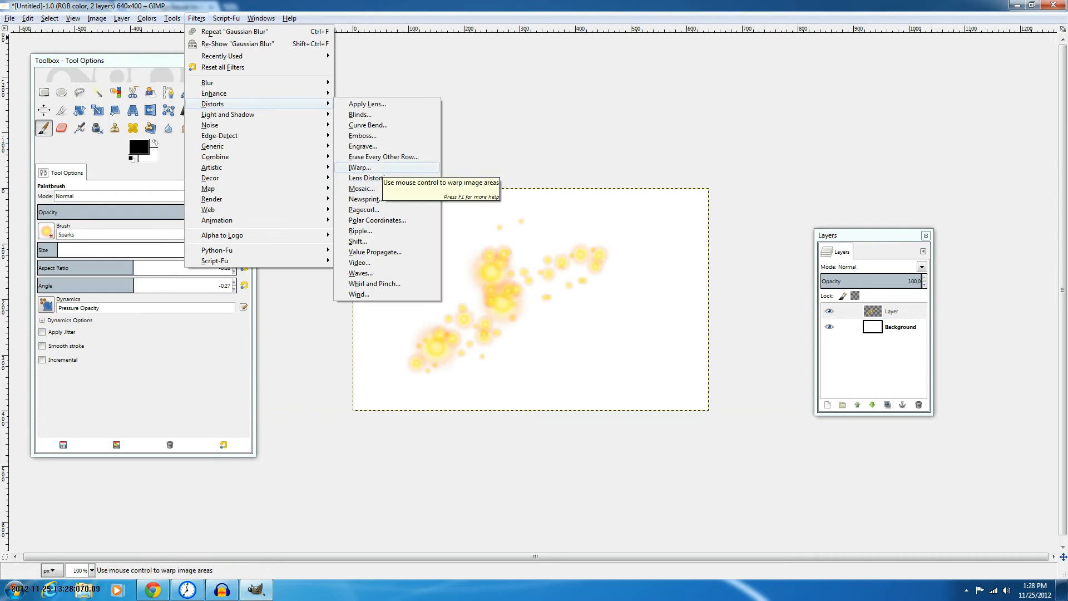
{"action": "left_click", "coordinate": [361, 168]}
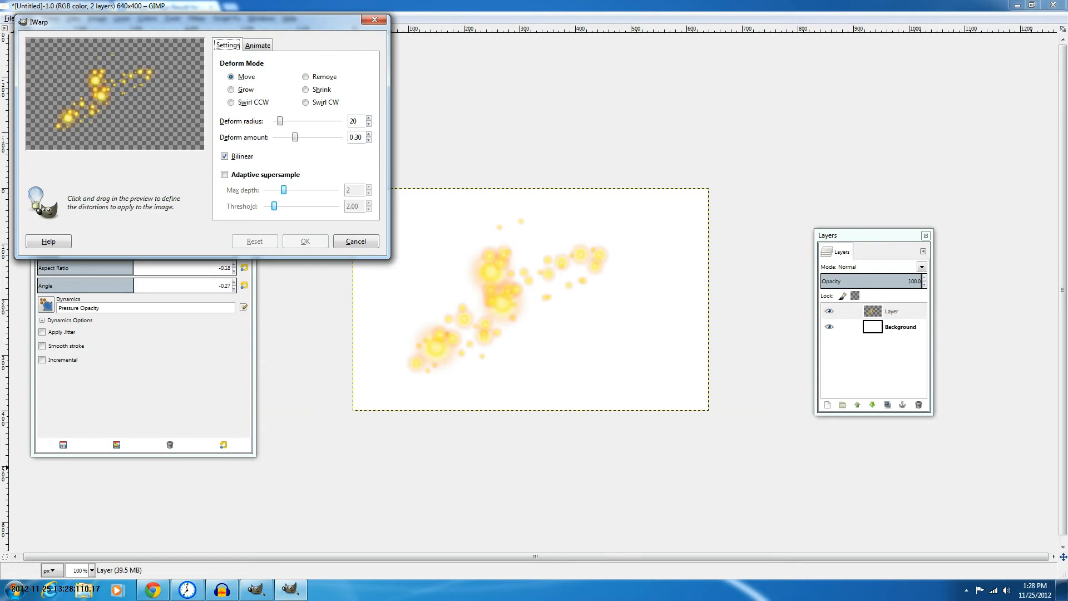
{"action": "left_click", "coordinate": [231, 90]}
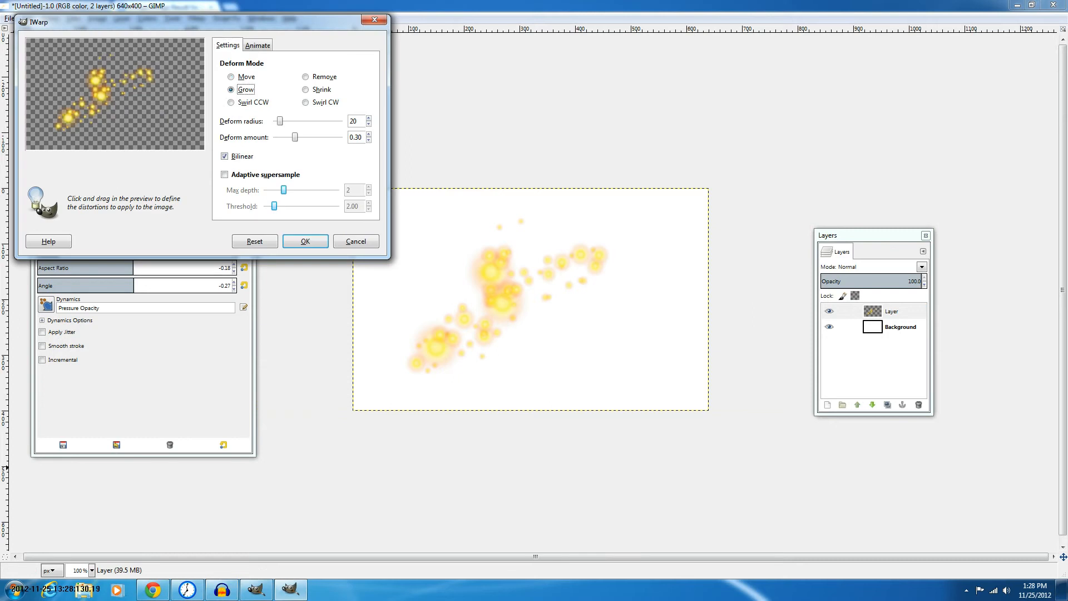
{"action": "left_click", "coordinate": [101, 93]}
{"action": "left_click", "coordinate": [306, 77]}
{"action": "left_click", "coordinate": [231, 102]}
{"action": "left_click", "coordinate": [306, 102]}
{"action": "left_click_drag", "start_coordinate": [102, 96], "coordinate": [90, 105]}
{"action": "left_click", "coordinate": [101, 88]}
{"action": "left_click", "coordinate": [73, 115]}
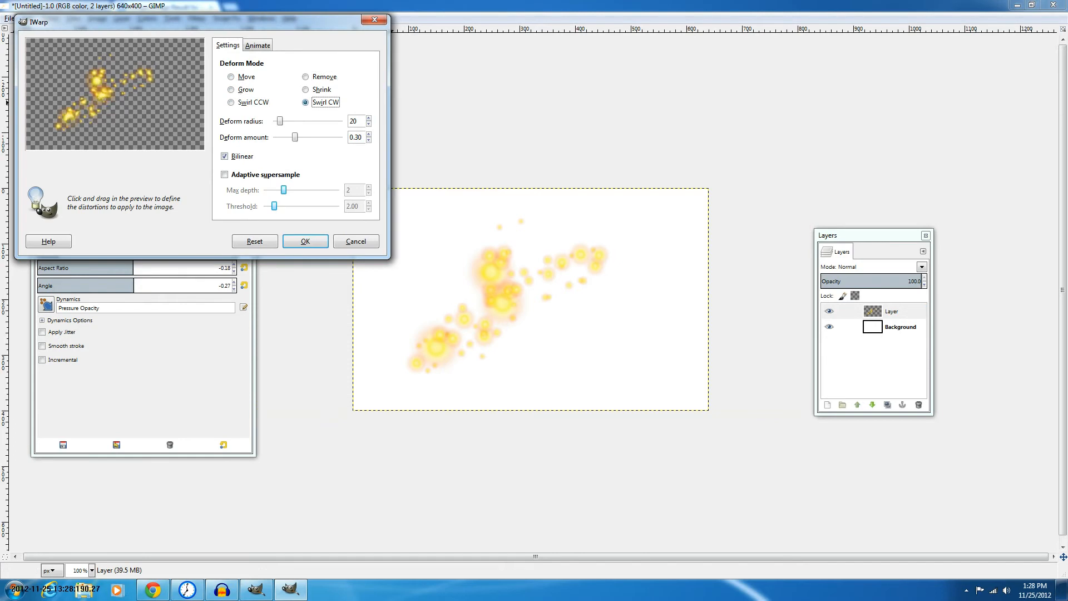
Swirl the sparks clockwise in IWarp with deform radius 77 and deform amount 0.40, apply it, and undo the distortion
{"action": "left_click_drag", "start_coordinate": [280, 121], "coordinate": [295, 121]}
{"action": "left_click_drag", "start_coordinate": [294, 137], "coordinate": [302, 138]}
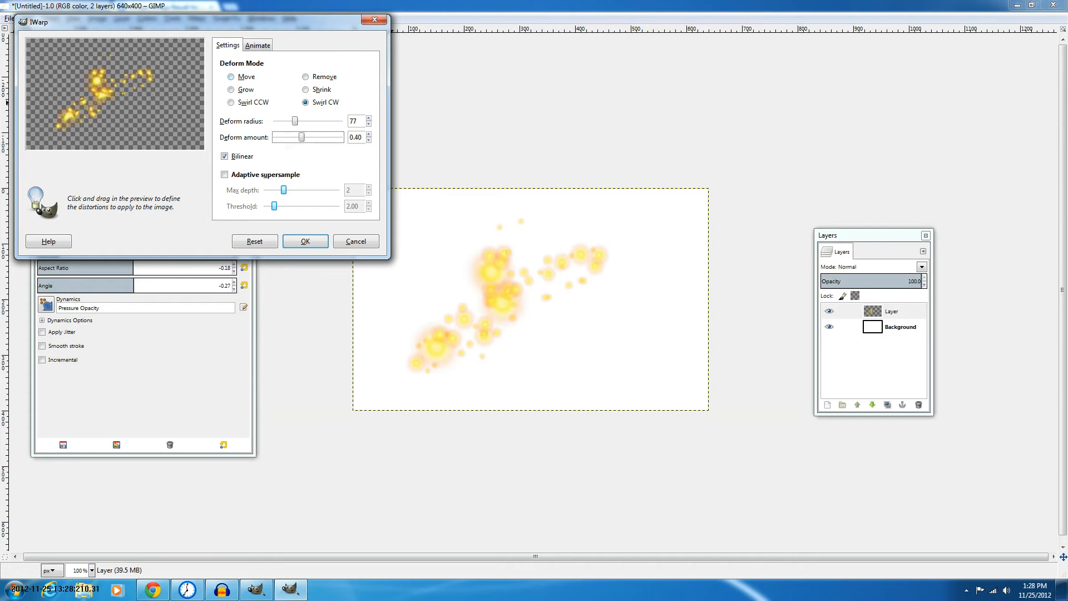
{"action": "left_click", "coordinate": [305, 102]}
{"action": "mouse_move", "coordinate": [98, 89]}
{"action": "left_mouse_down"}
{"action": "mouse_move", "coordinate": [81, 95]}
{"action": "mouse_move", "coordinate": [153, 64]}
{"action": "mouse_move", "coordinate": [158, 81]}
{"action": "left_mouse_up"}
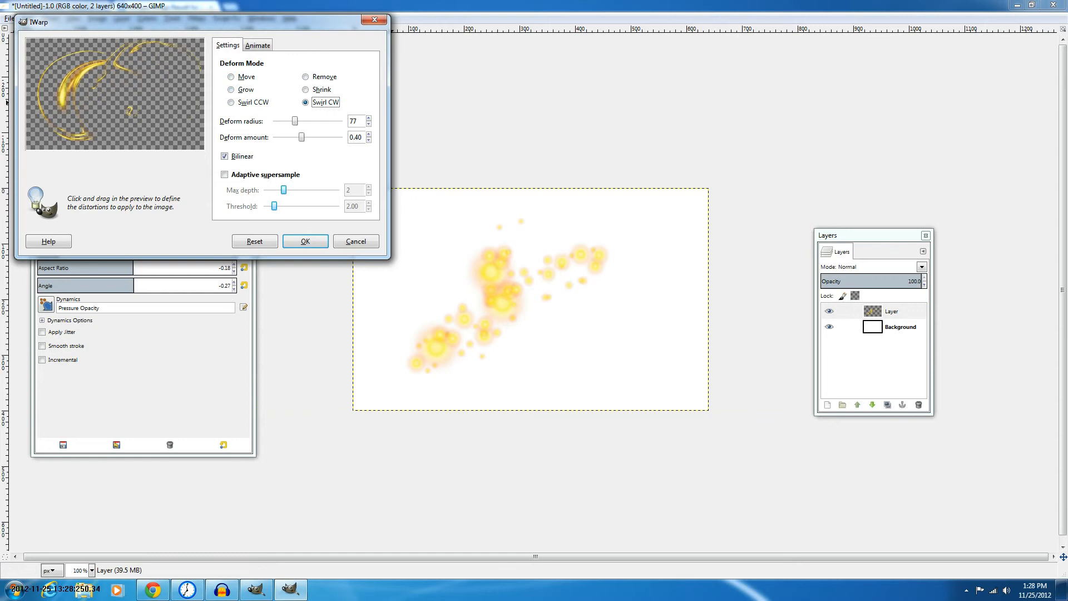
{"action": "left_click", "coordinate": [305, 241]}
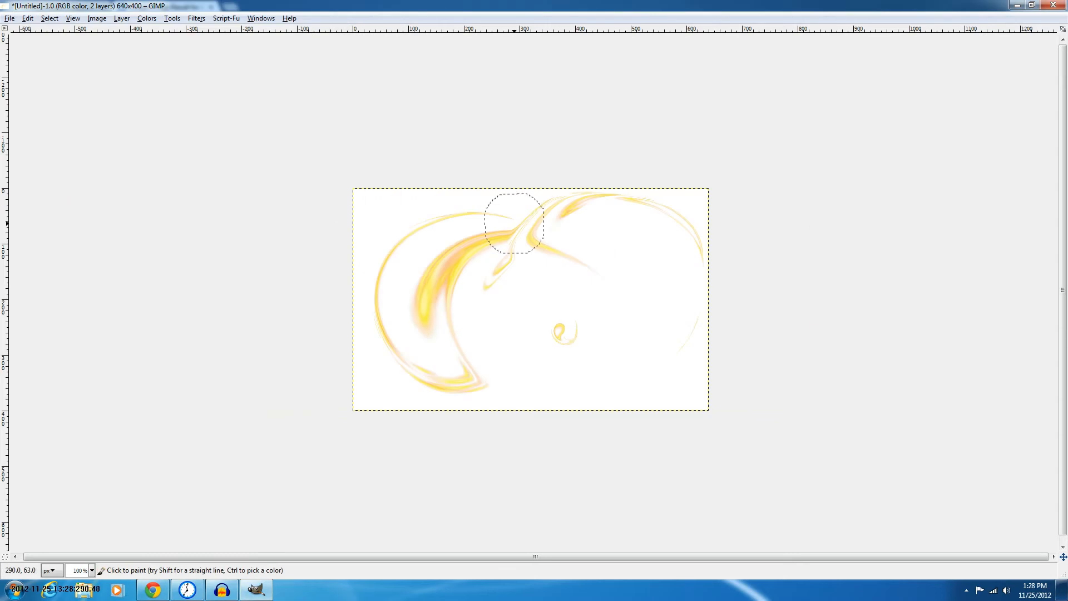
{"action": "key", "text": "ctrl+z"}
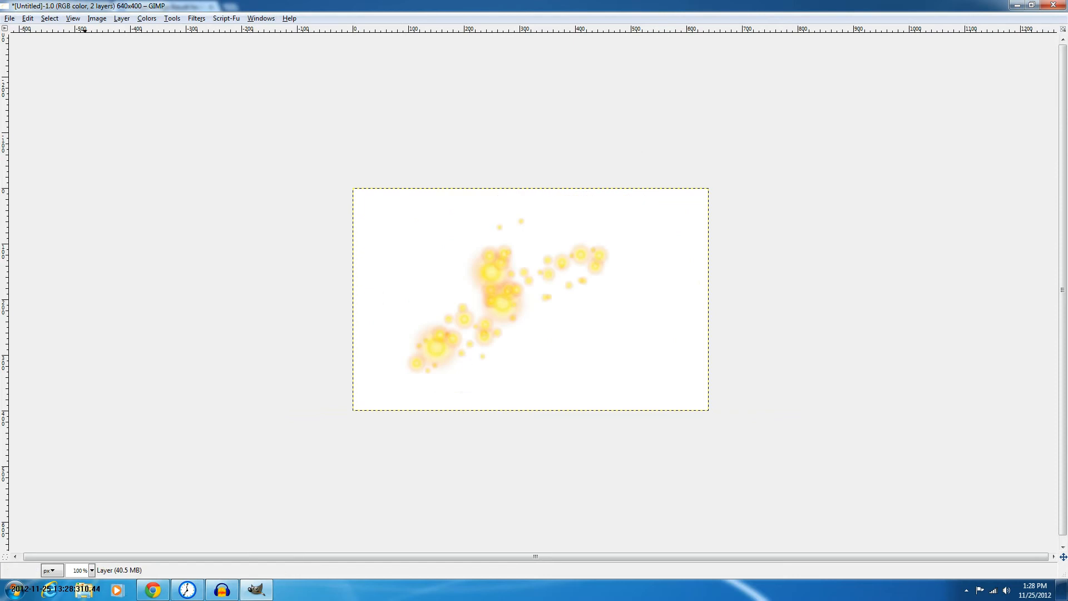
Apply a horizontal Ripple distortion with a Sine wave and Wrap edges to the sparks layer, and undo it
{"action": "left_click", "coordinate": [196, 18]}
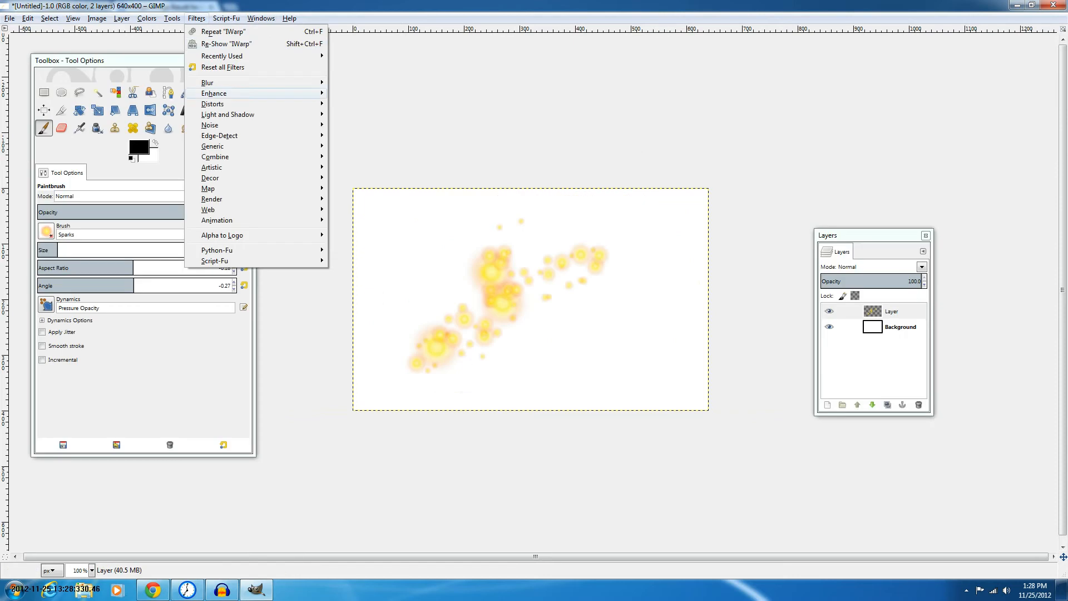
{"action": "mouse_move", "coordinate": [228, 114]}
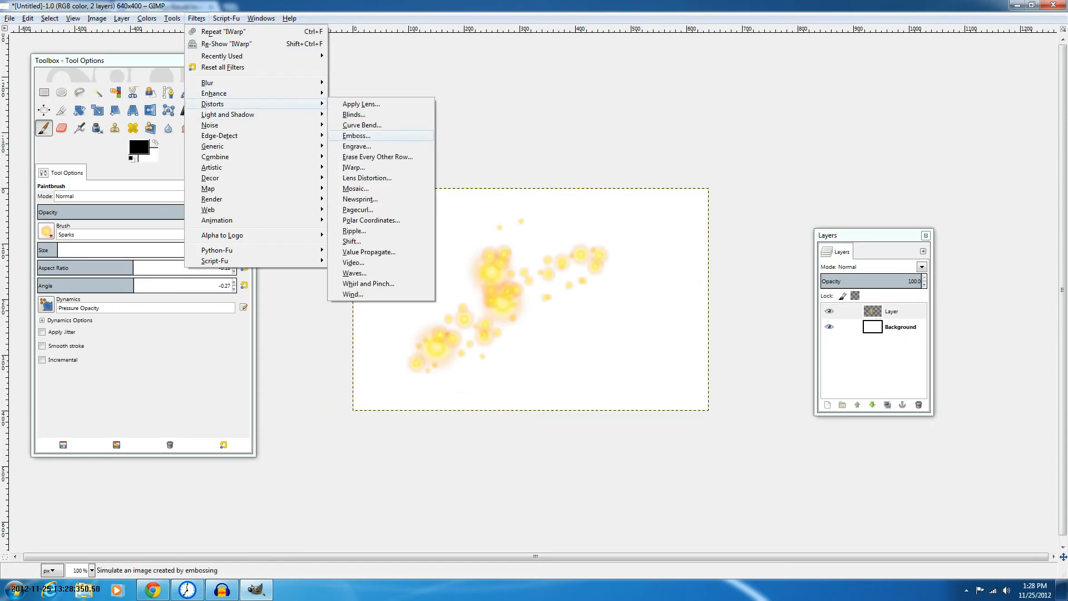
{"action": "left_click", "coordinate": [354, 231]}
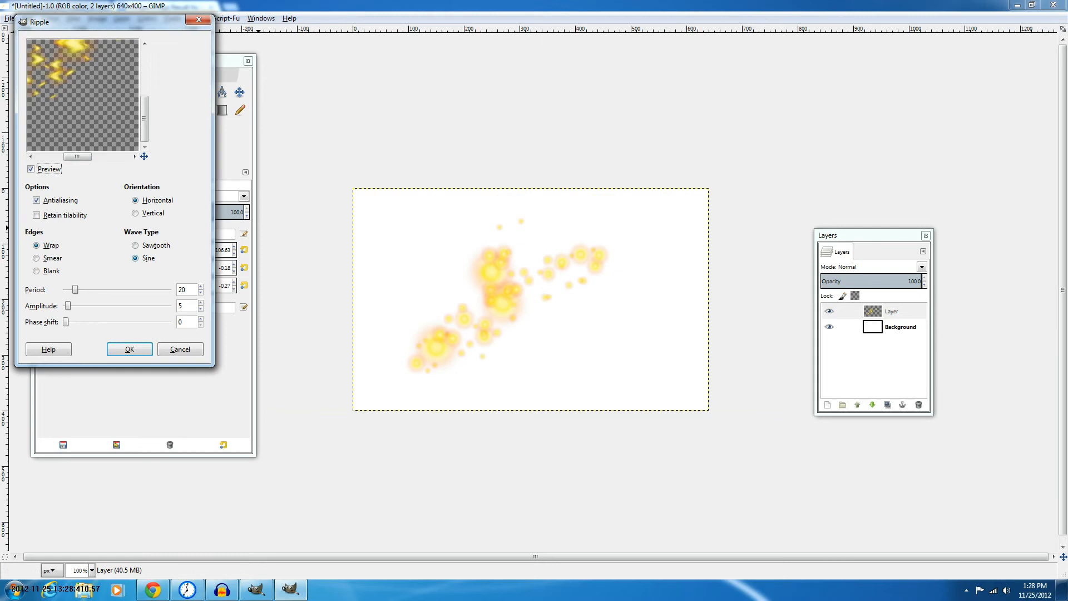
{"action": "left_click", "coordinate": [136, 246]}
{"action": "left_click", "coordinate": [136, 259]}
{"action": "left_click", "coordinate": [37, 258]}
{"action": "left_click", "coordinate": [37, 246]}
{"action": "left_click", "coordinate": [127, 349]}
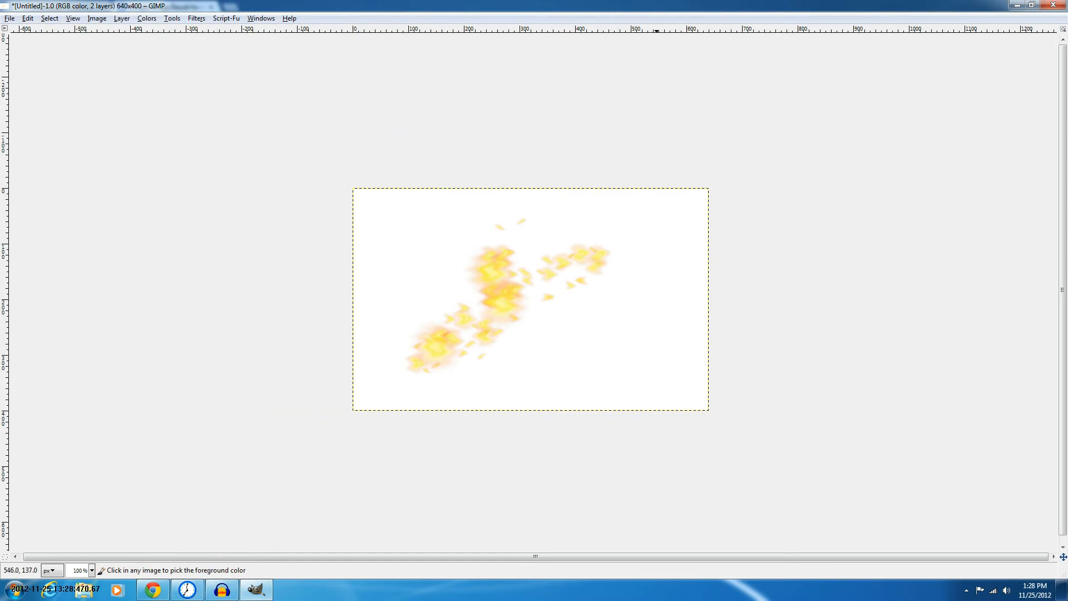
{"action": "key", "text": "ctrl+z"}
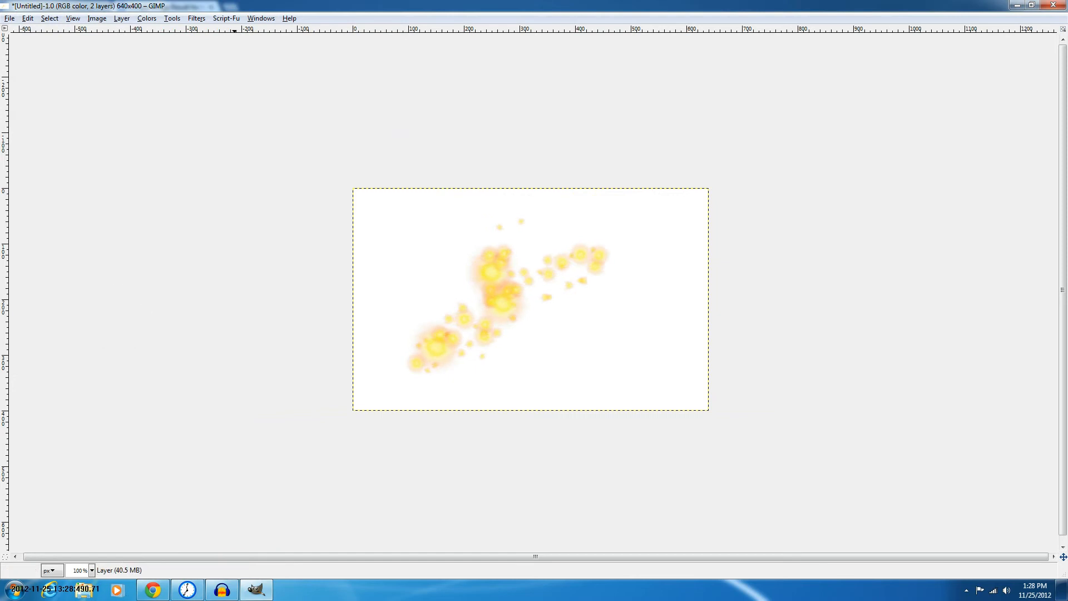
Apply a Supernova in color 59ffc6 near the upper end of the spark trail, and undo it
{"action": "left_click", "coordinate": [197, 19]}
{"action": "mouse_move", "coordinate": [229, 114]}
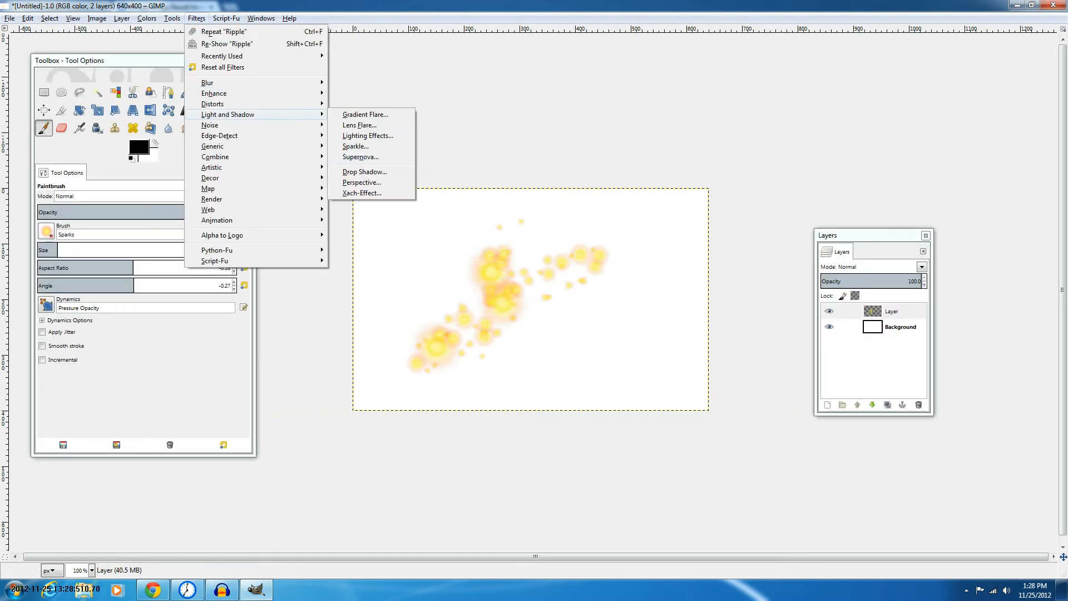
{"action": "left_click", "coordinate": [361, 157]}
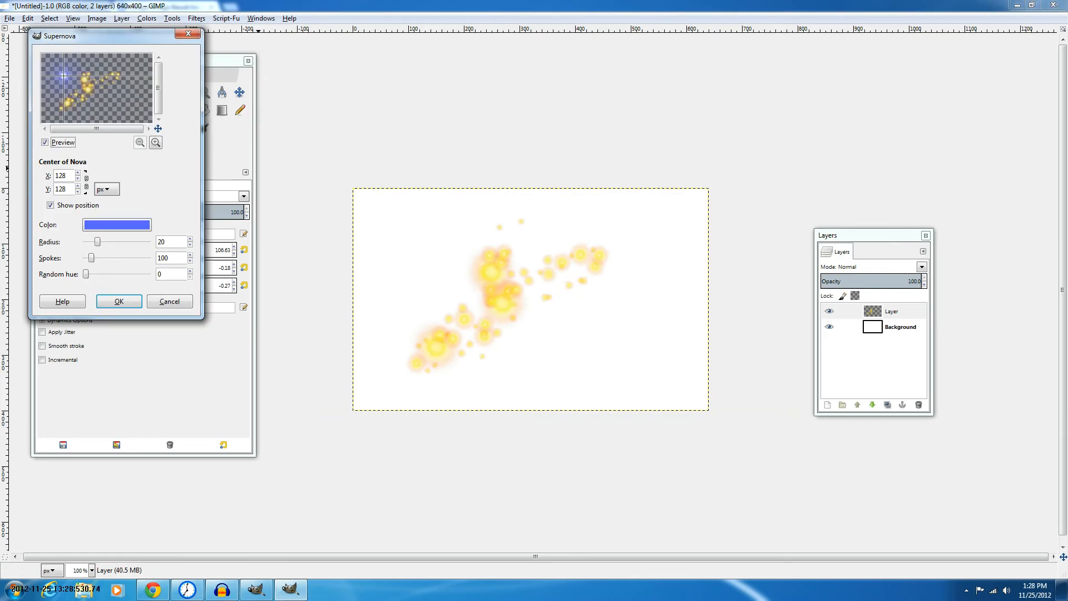
{"action": "left_click", "coordinate": [120, 78]}
{"action": "left_click", "coordinate": [117, 225]}
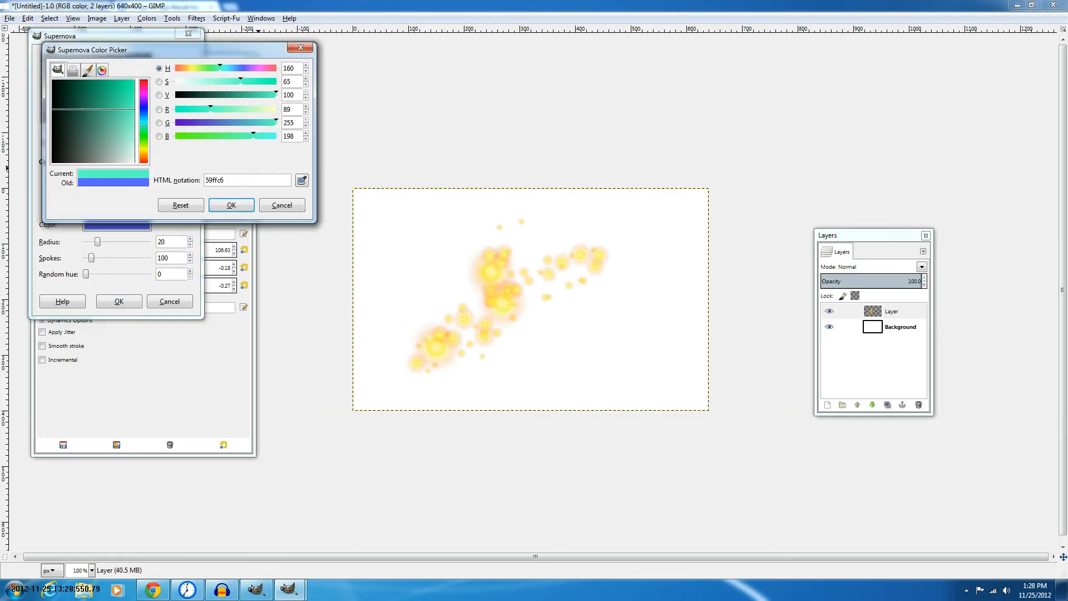
{"action": "key", "text": "Return"}
{"action": "key", "text": "Return"}
{"action": "key", "text": "Tab"}
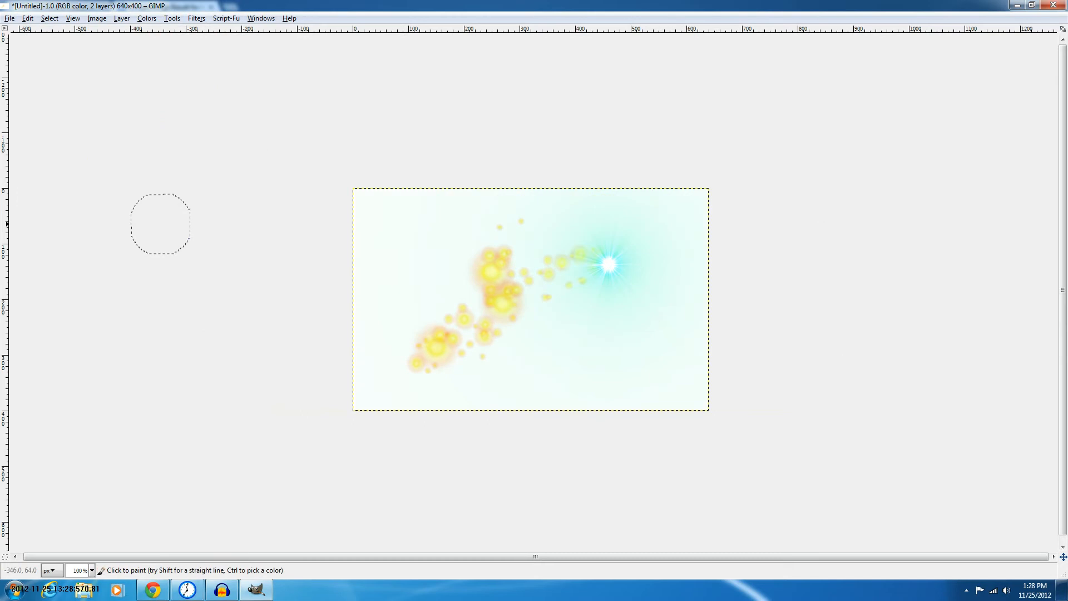
{"action": "key", "text": "ctrl+z"}
Apply HSV Noise to the sparks layer with holdness 2, hue 3, saturation 10 and value 10
{"action": "left_click", "coordinate": [197, 19]}
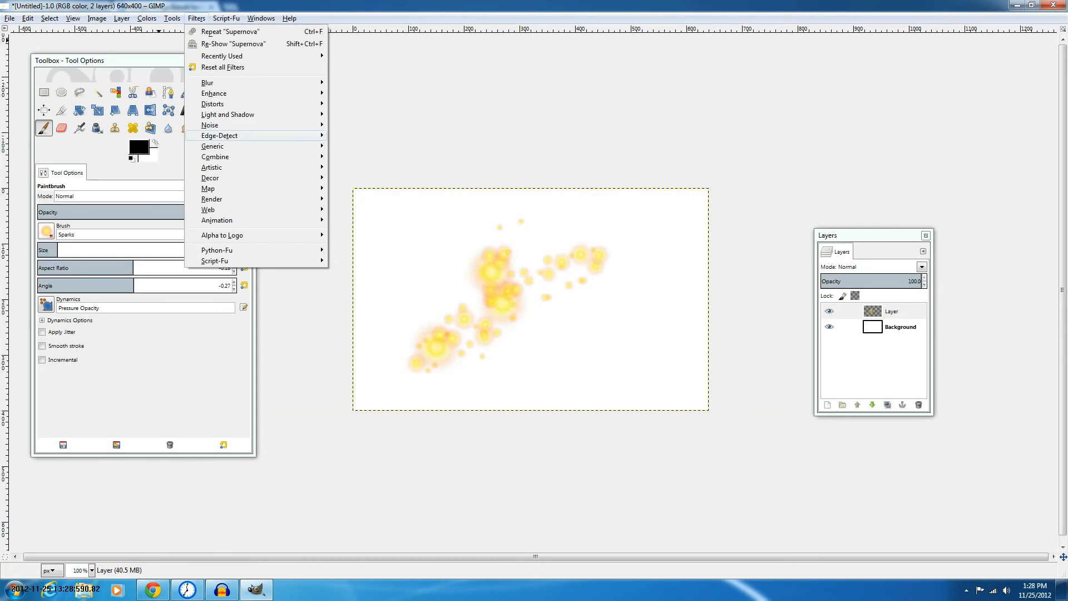
{"action": "mouse_move", "coordinate": [223, 124]}
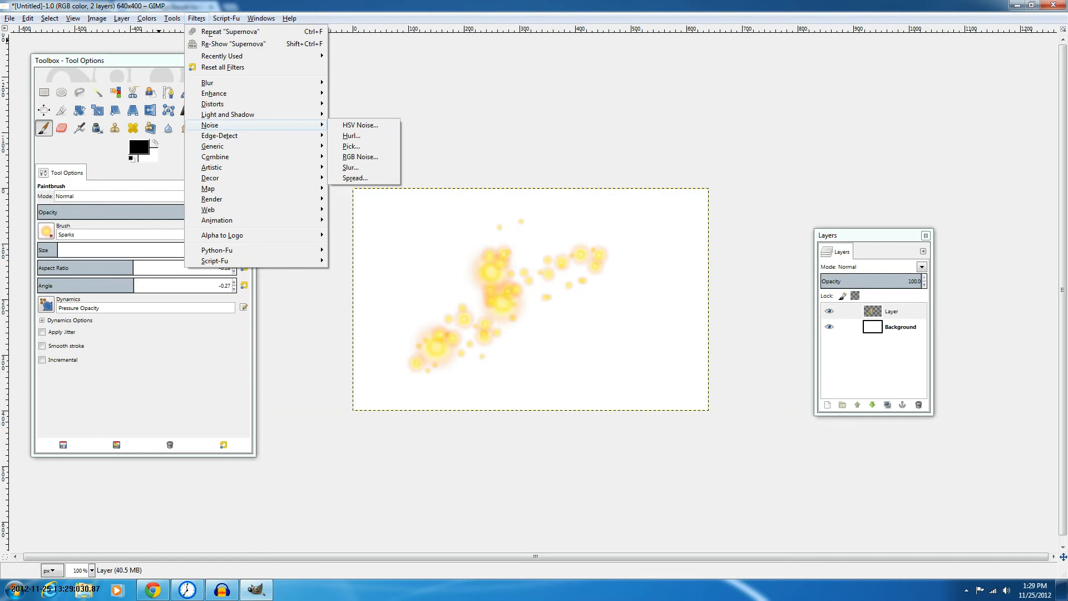
{"action": "left_click", "coordinate": [356, 125]}
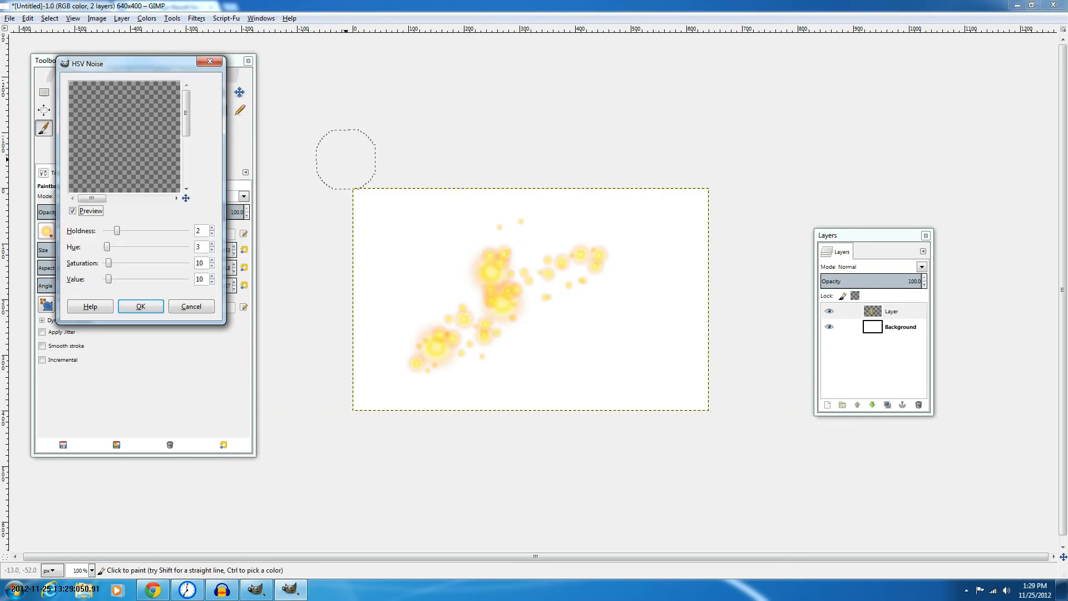
{"action": "left_click", "coordinate": [142, 307]}
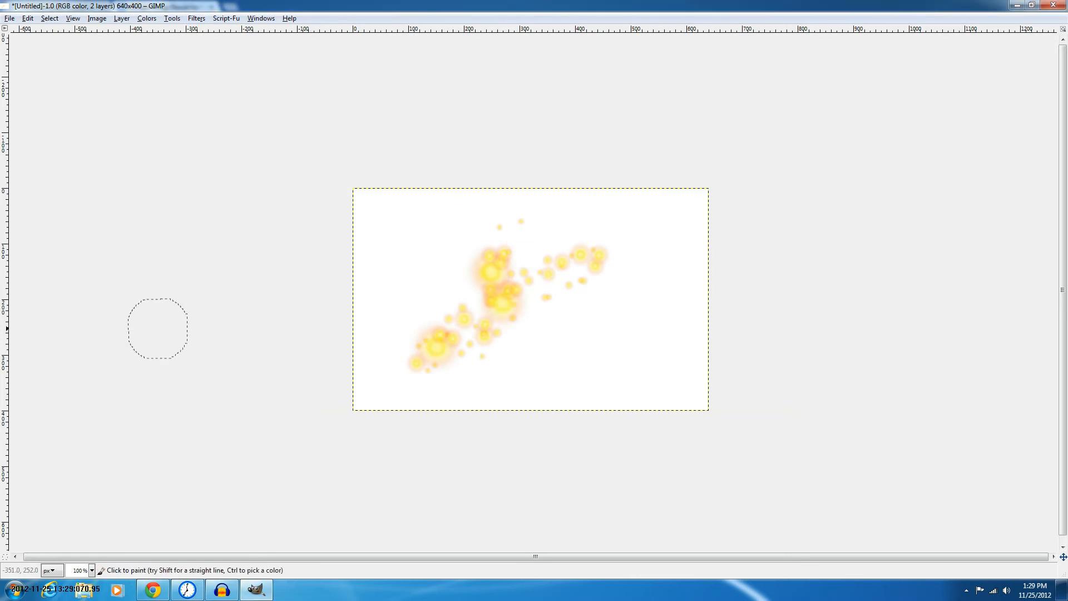
Fill the whole sparks layer with black using Bucket Fill, and apply HSV Noise to it
{"action": "left_click", "coordinate": [254, 590]}
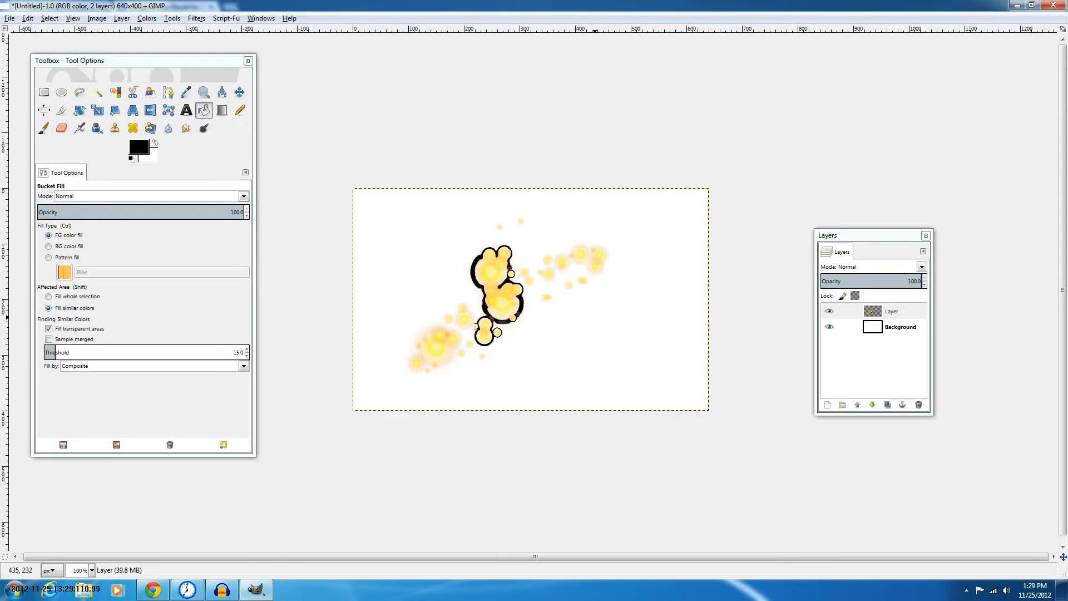
{"action": "left_click", "coordinate": [594, 318]}
{"action": "key", "text": "alt+t"}
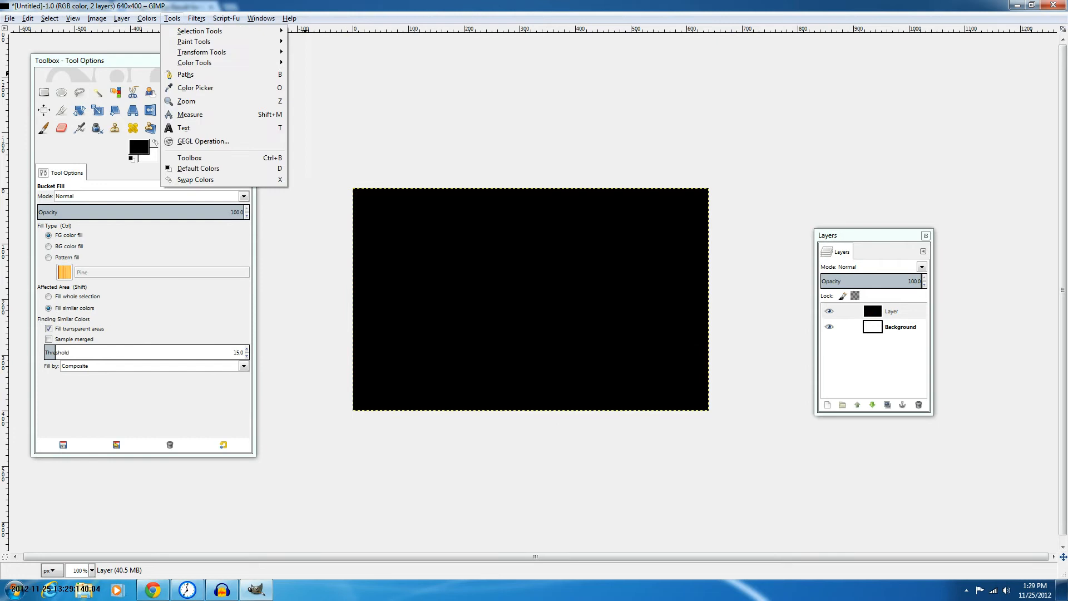
{"action": "key", "text": "Right"}
{"action": "key", "text": "Down"}
{"action": "key", "text": "Return"}
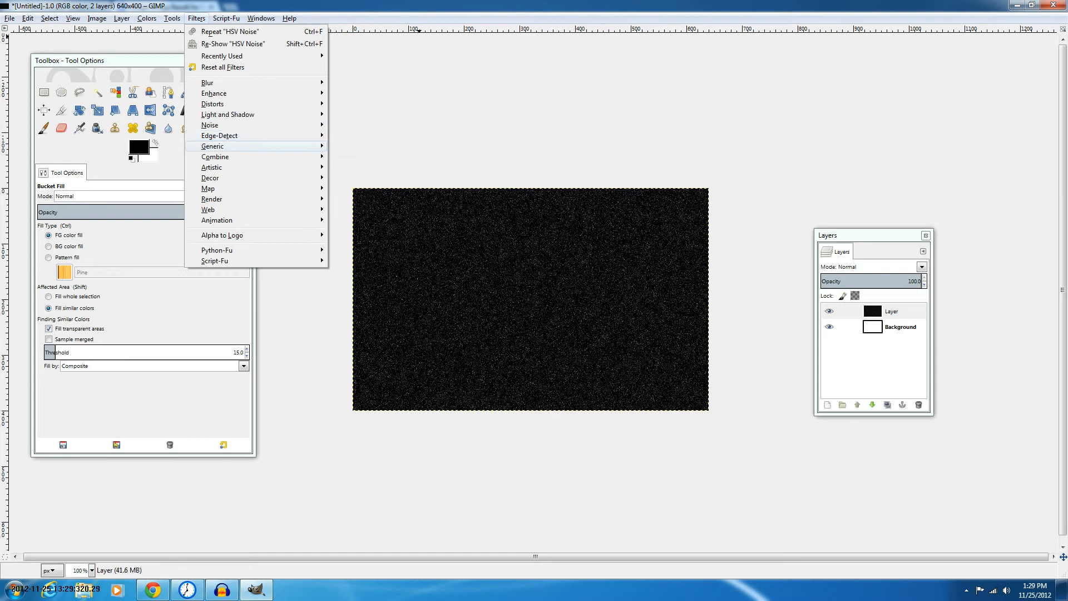
Try to map the noisy black layer onto a box with the Map Object filter
{"action": "mouse_move", "coordinate": [245, 146]}
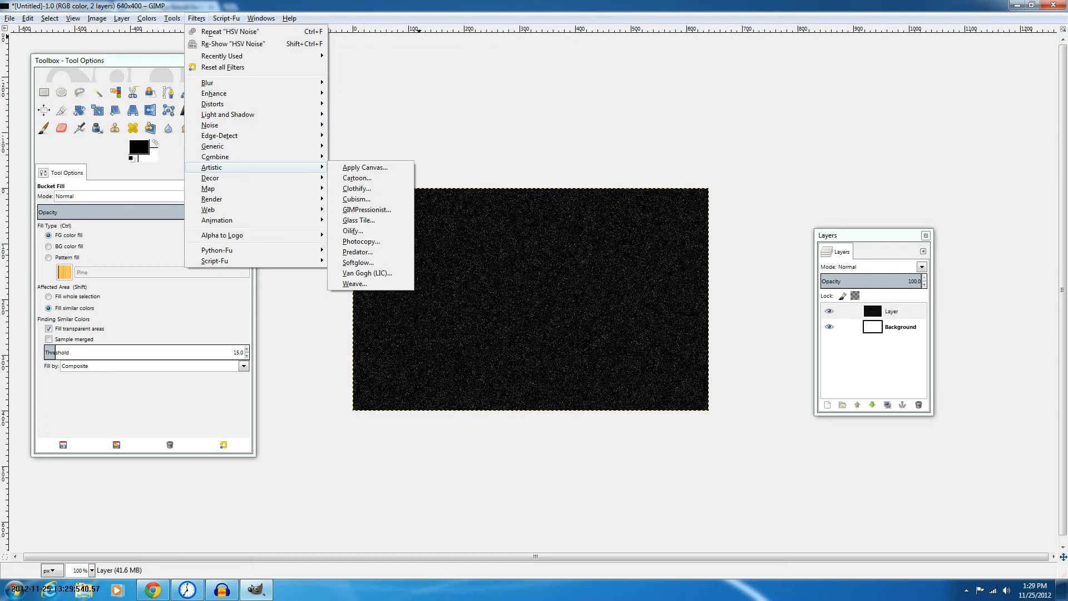
{"action": "mouse_move", "coordinate": [222, 178]}
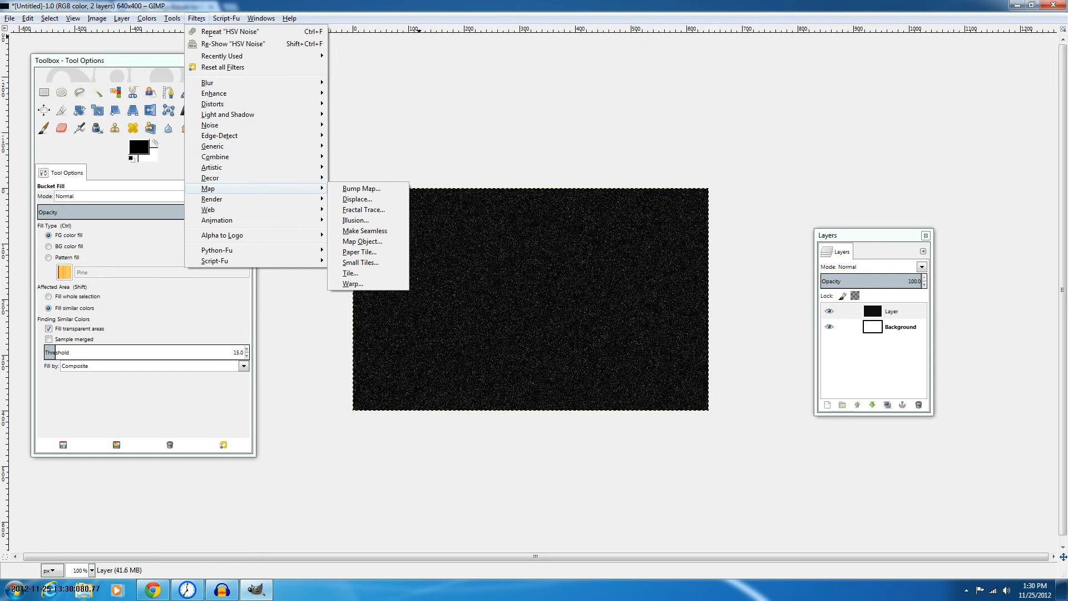
{"action": "left_click", "coordinate": [362, 241]}
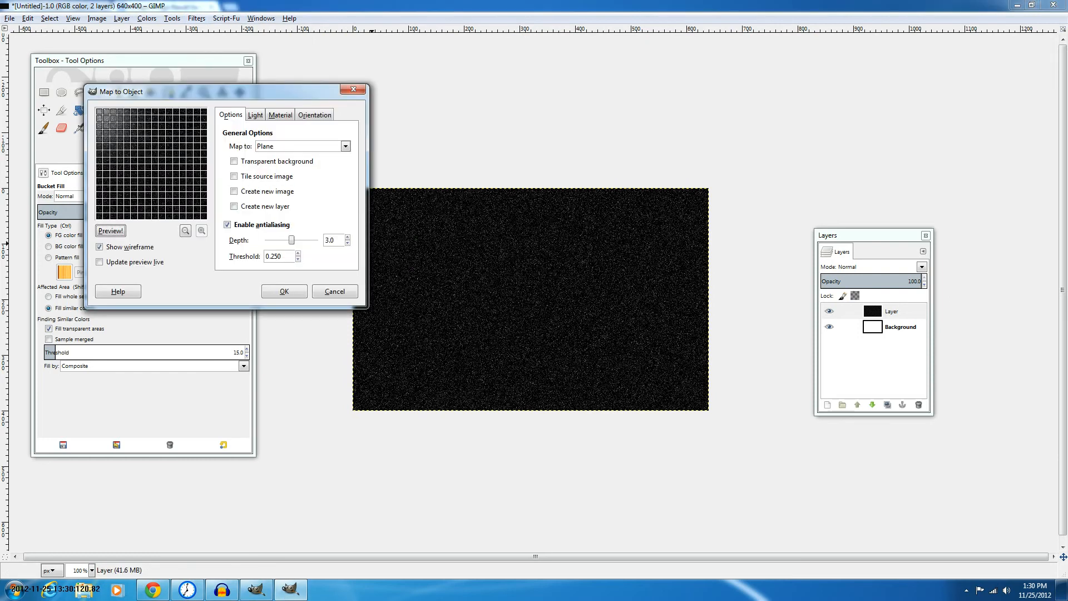
{"action": "left_click", "coordinate": [345, 146]}
{"action": "left_click", "coordinate": [303, 170]}
{"action": "left_click", "coordinate": [345, 146]}
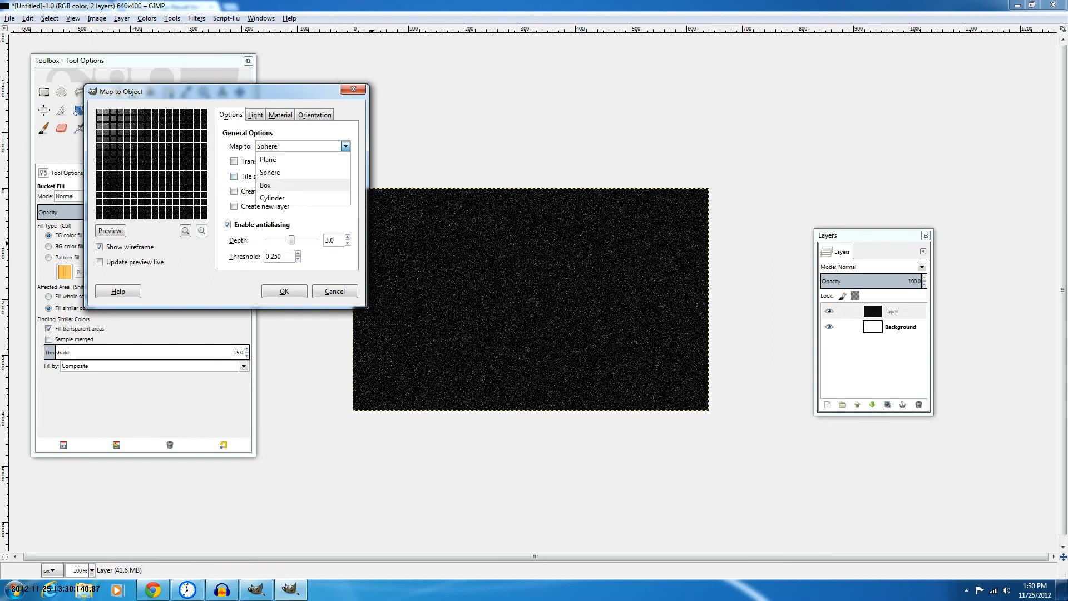
{"action": "left_click", "coordinate": [267, 185]}
{"action": "key", "text": "Return"}
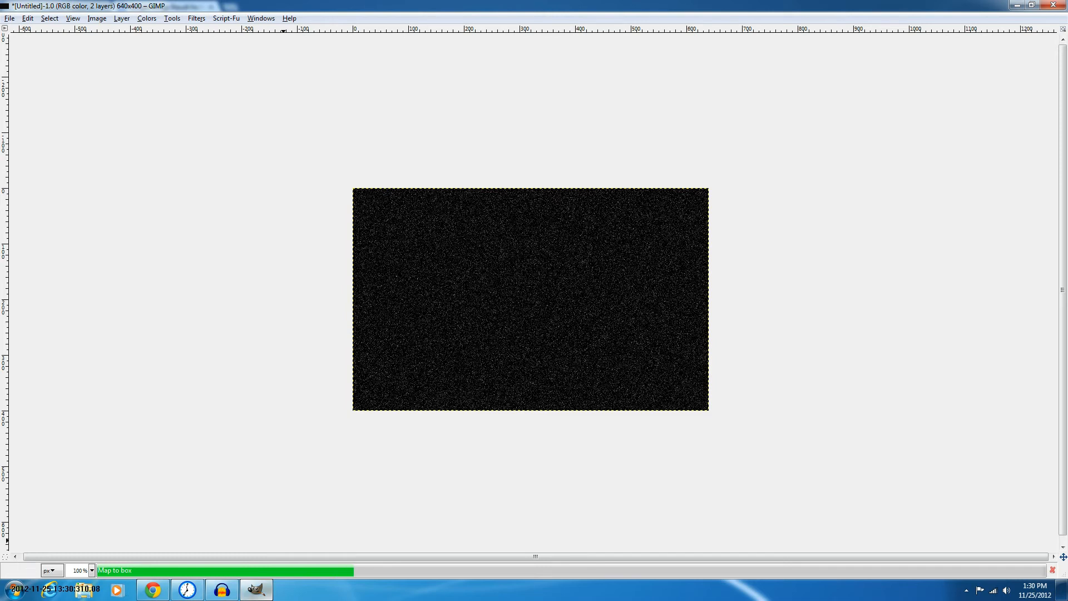
{"action": "mouse_move", "coordinate": [256, 589]}
{"action": "mouse_move", "coordinate": [213, 93]}
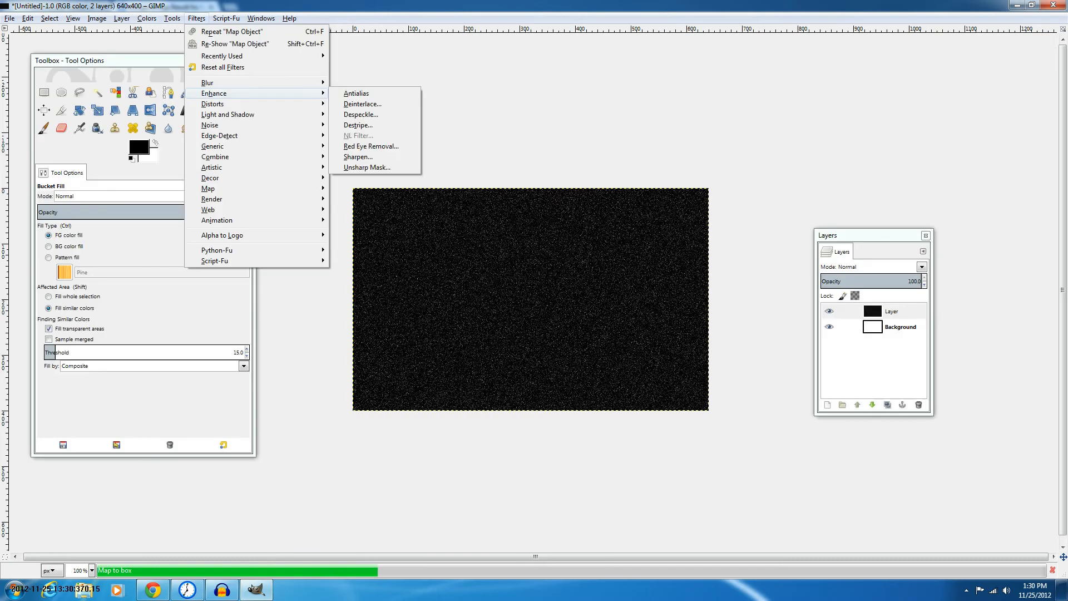
{"action": "mouse_move", "coordinate": [228, 114]}
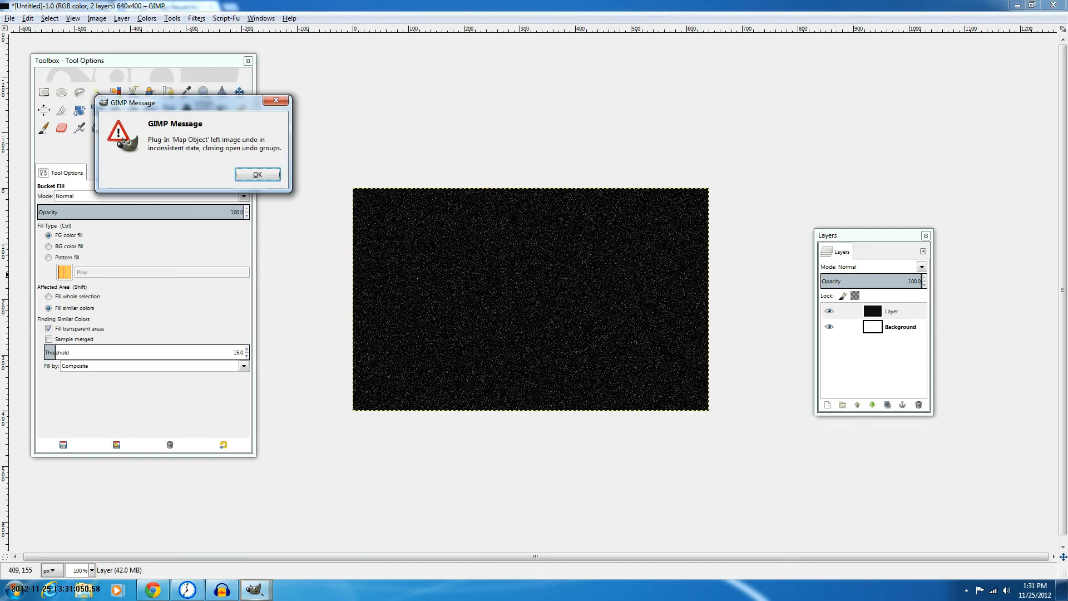
{"action": "key", "text": "Return"}
Render Difference Clouds over the noisy black layer, and undo the result
{"action": "key", "text": "alt+r"}
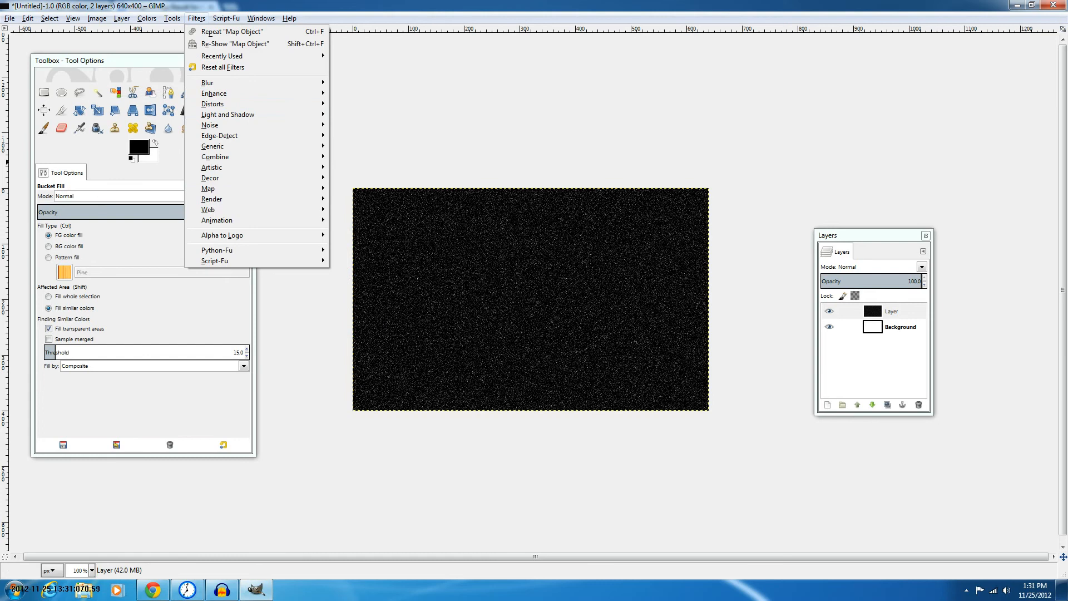
{"action": "key", "text": "Down"}
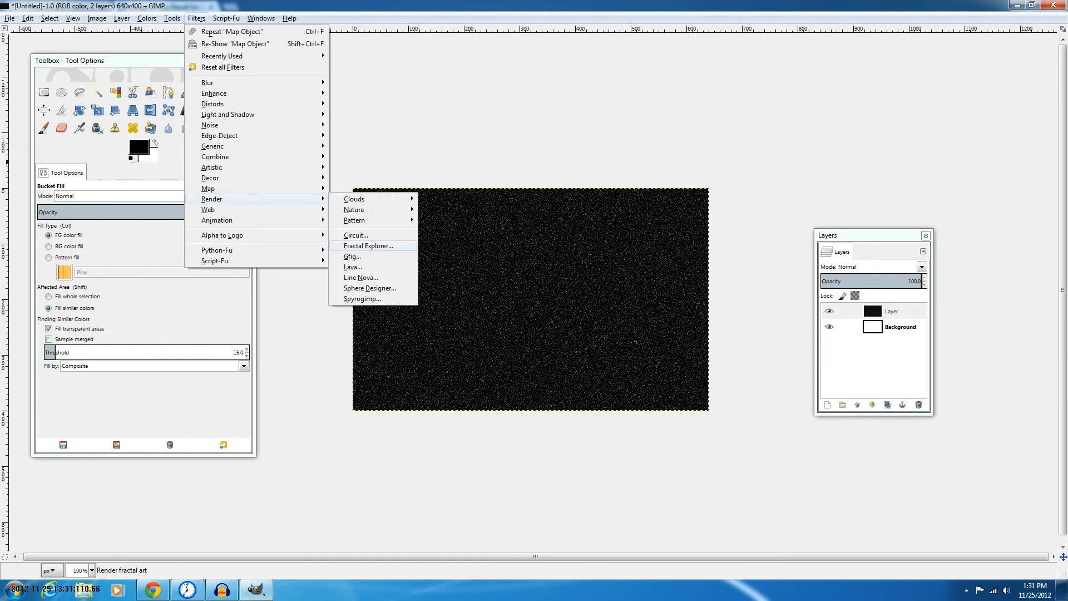
{"action": "key", "text": "Up"}
{"action": "key", "text": "Up"}
{"action": "key", "text": "Up"}
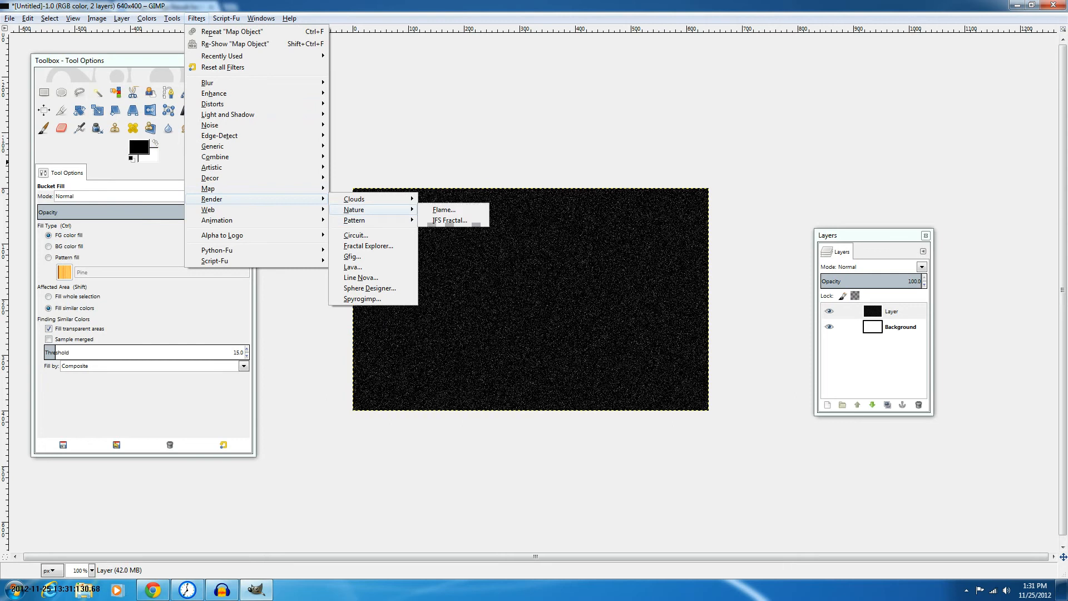
{"action": "key", "text": "Up"}
{"action": "left_click", "coordinate": [447, 199]}
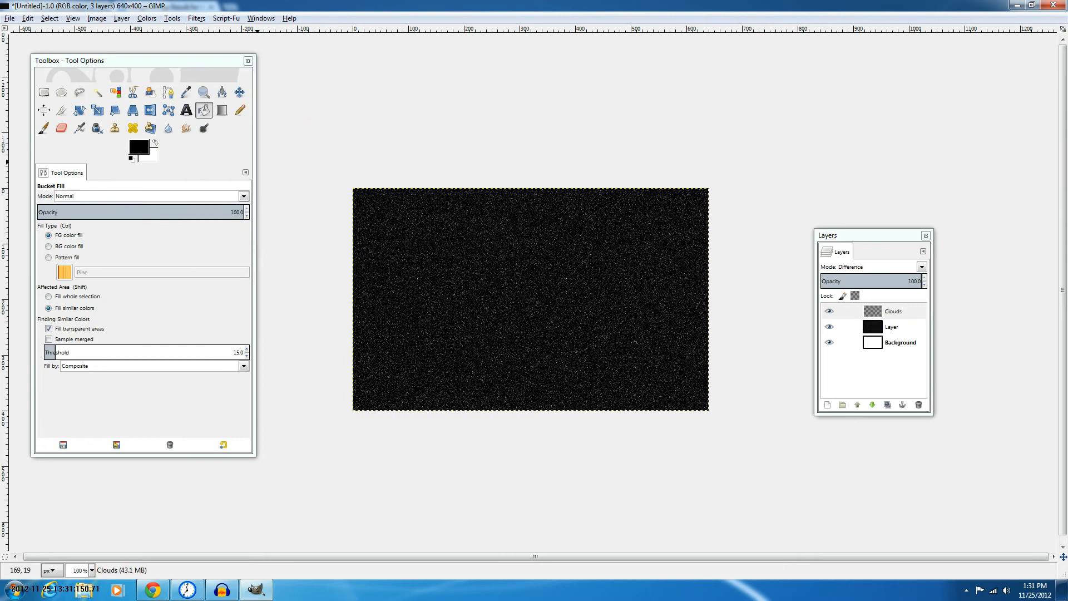
{"action": "left_click_drag", "start_coordinate": [202, 268], "coordinate": [242, 269]}
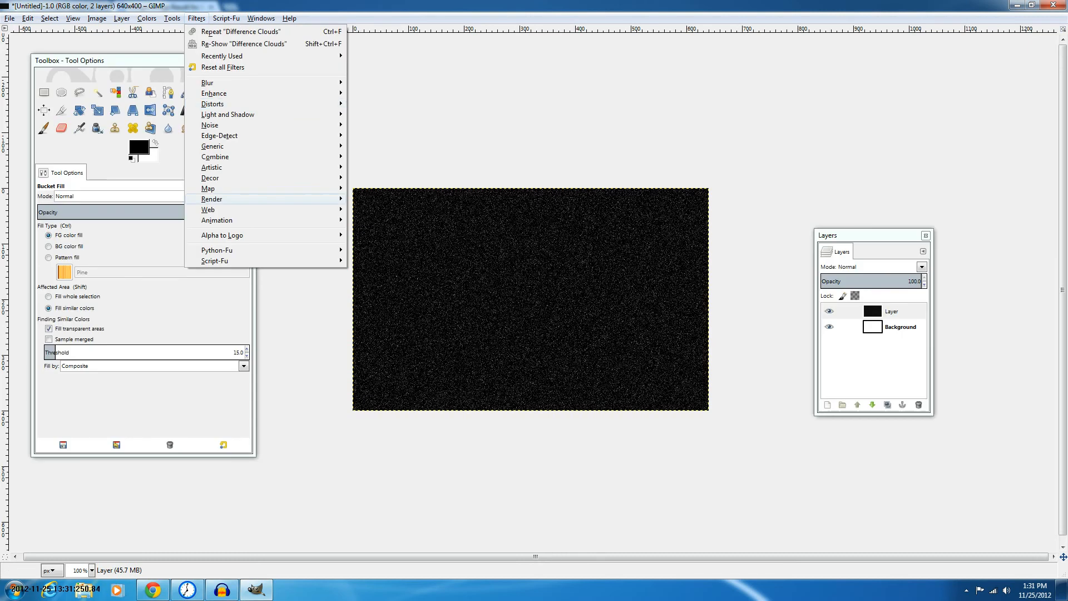
Start a Flame render with brightness 5.00, the ernst anti-pope colormap and contrast 0.00, accepting the flame edit's directions
{"action": "mouse_move", "coordinate": [211, 199]}
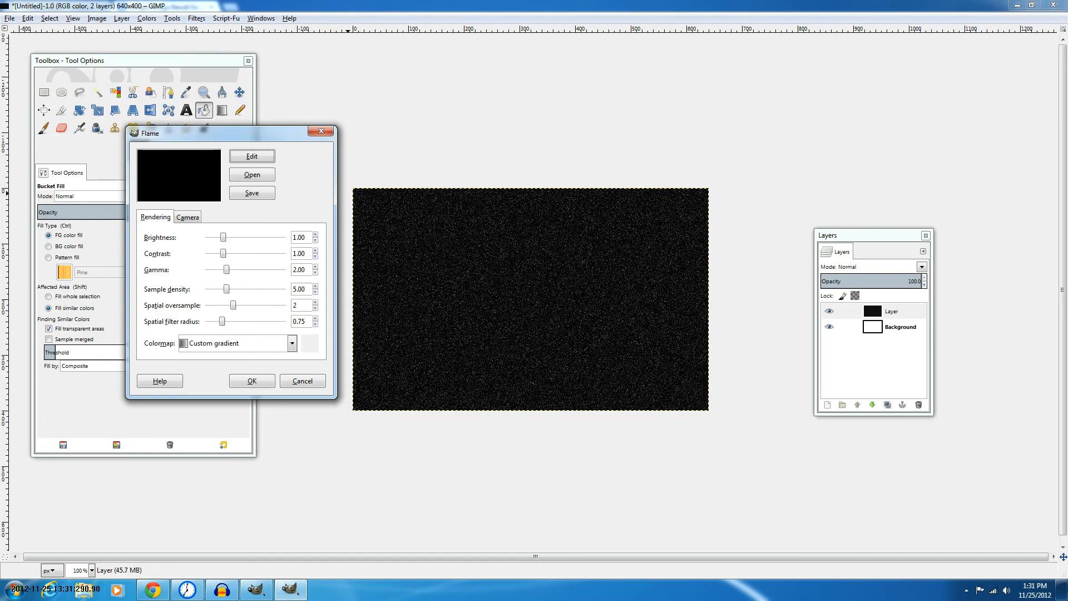
{"action": "left_click_drag", "start_coordinate": [223, 237], "coordinate": [258, 237]}
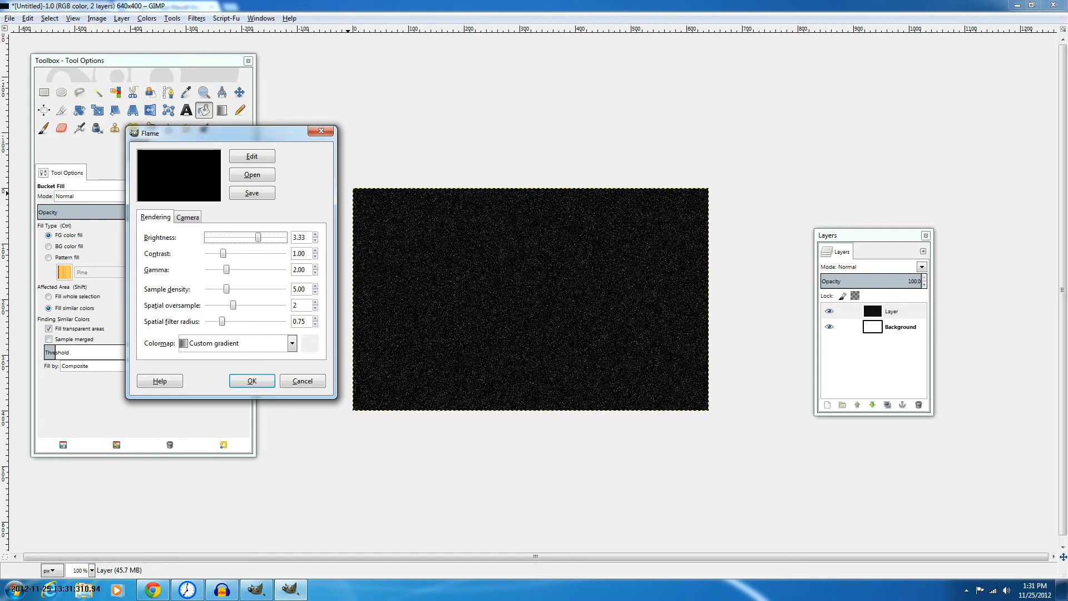
{"action": "left_click", "coordinate": [292, 343]}
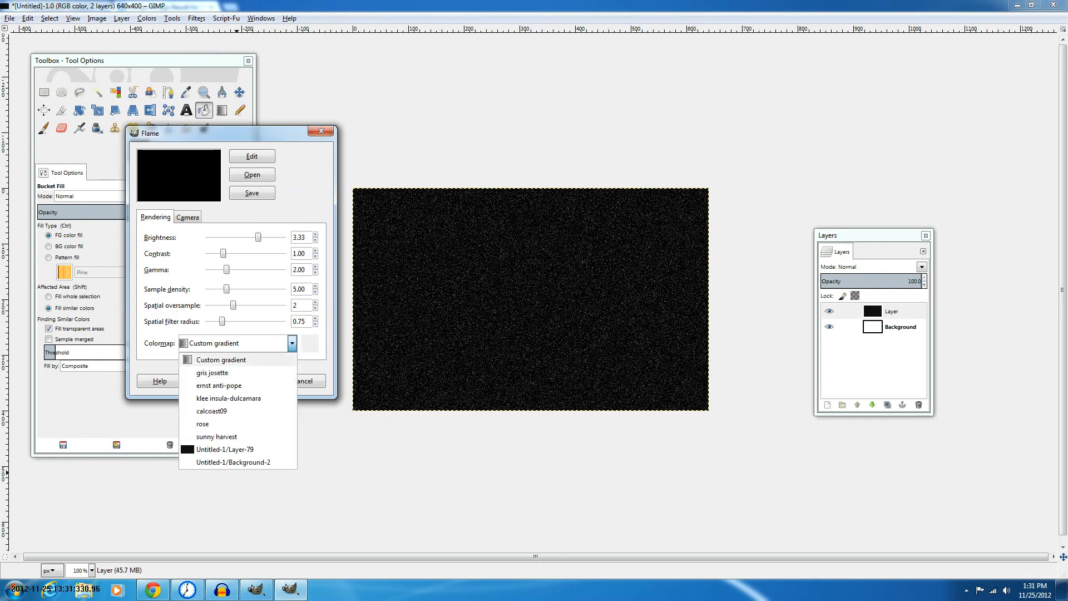
{"action": "left_click", "coordinate": [218, 385]}
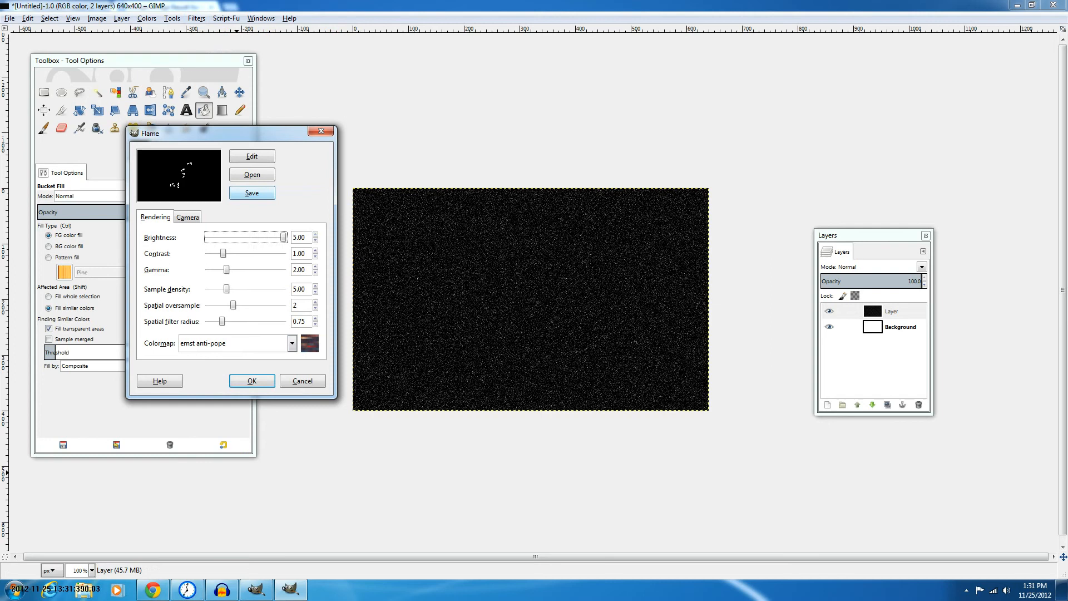
{"action": "key", "text": "alt+e"}
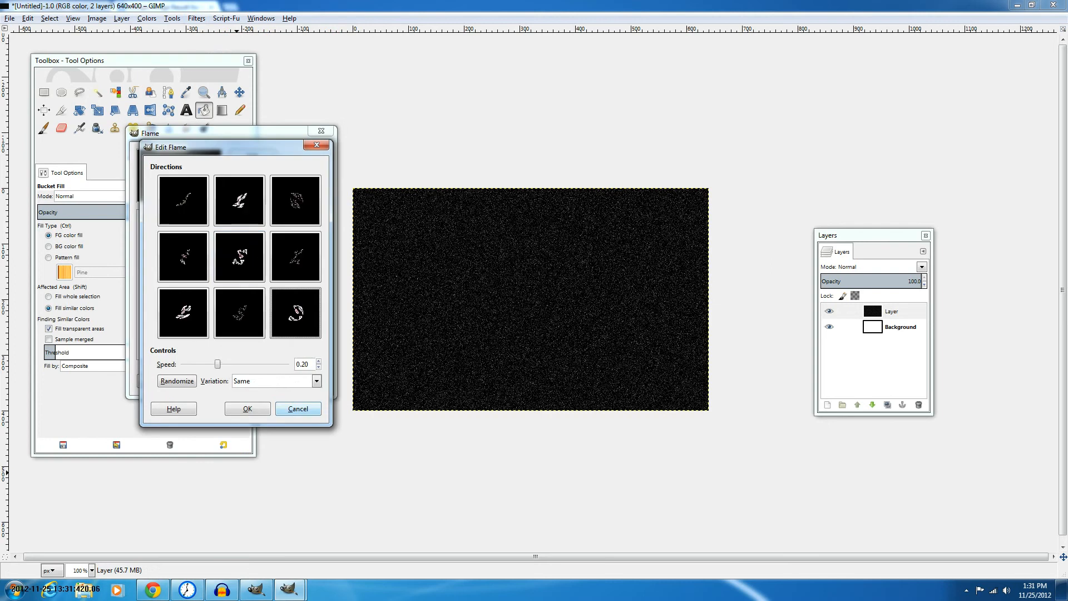
{"action": "key", "text": "Return"}
{"action": "left_click", "coordinate": [208, 253]}
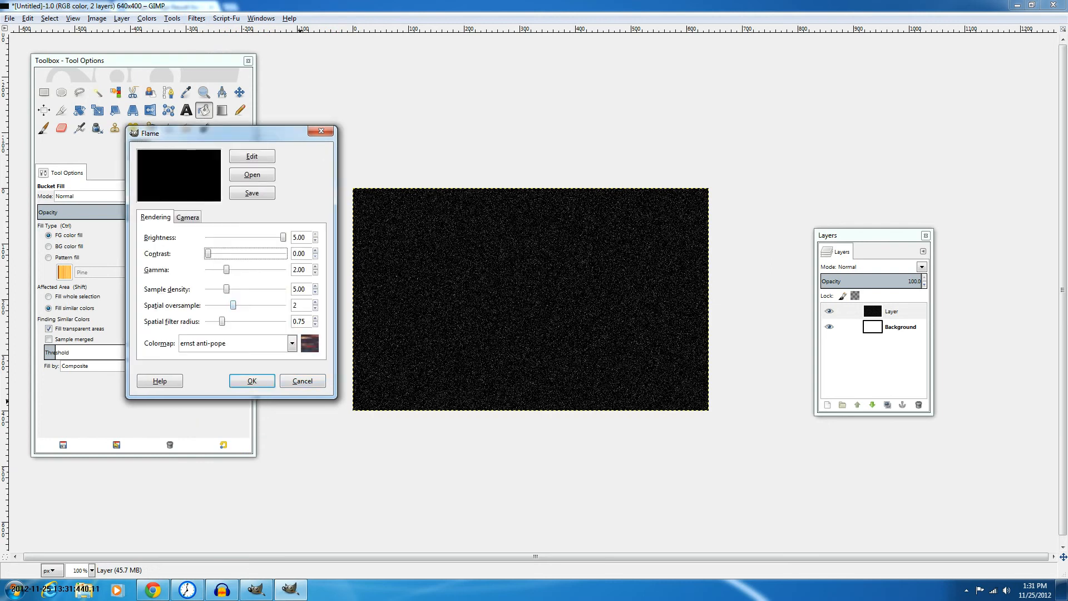
Set the flame's contrast to 2.59 and gamma to 2.10, and use the rose colormap
{"action": "left_click_drag", "start_coordinate": [227, 269], "coordinate": [246, 269]}
{"action": "left_click_drag", "start_coordinate": [245, 269], "coordinate": [228, 269]}
{"action": "left_click_drag", "start_coordinate": [208, 253], "coordinate": [229, 253]}
{"action": "left_click_drag", "start_coordinate": [229, 253], "coordinate": [247, 253]}
{"action": "left_click", "coordinate": [292, 343]}
{"action": "left_click", "coordinate": [202, 424]}
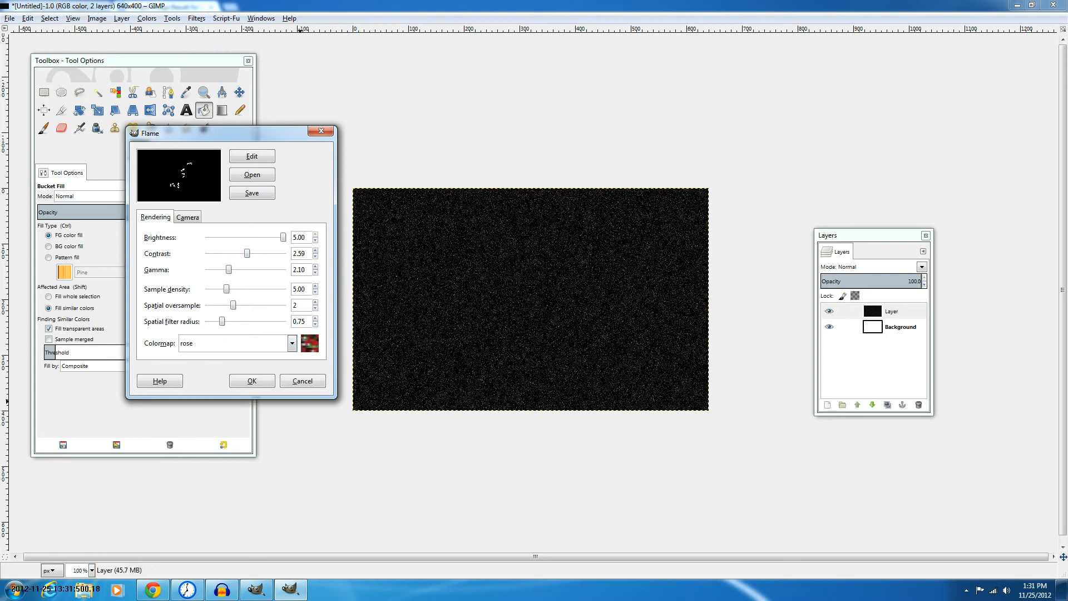
Render the flame with spatial oversample 1, filter radius 0.00, brightness 1.11 and contrast 3.56
{"action": "mouse_move", "coordinate": [222, 321]}
{"action": "left_mouse_down"}
{"action": "mouse_move", "coordinate": [207, 321]}
{"action": "mouse_move", "coordinate": [210, 305]}
{"action": "left_mouse_up"}
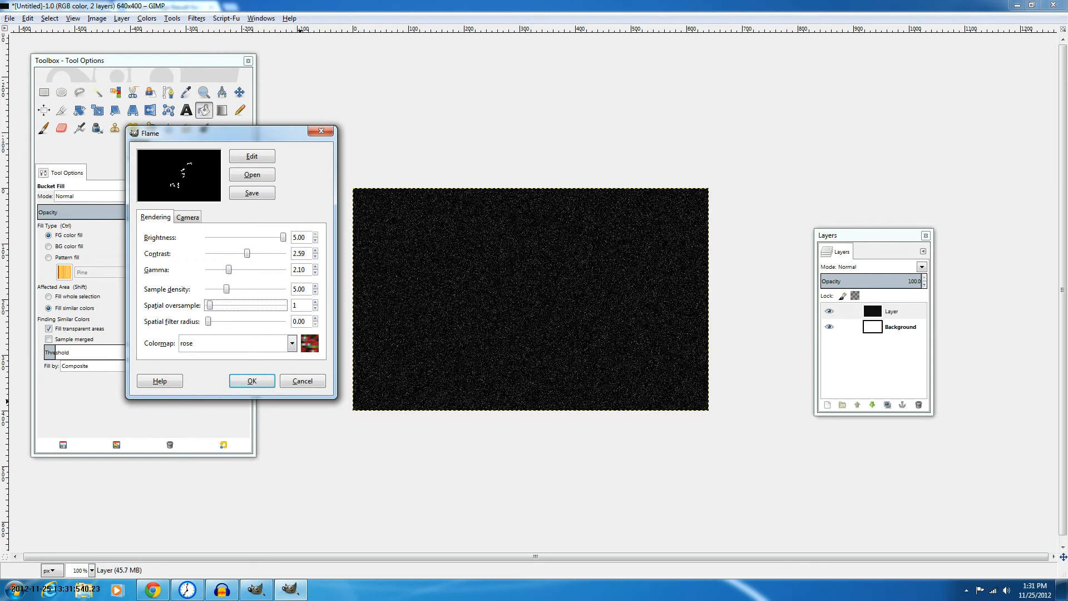
{"action": "left_click_drag", "start_coordinate": [283, 237], "coordinate": [233, 237]}
{"action": "left_click_drag", "start_coordinate": [233, 237], "coordinate": [225, 236]}
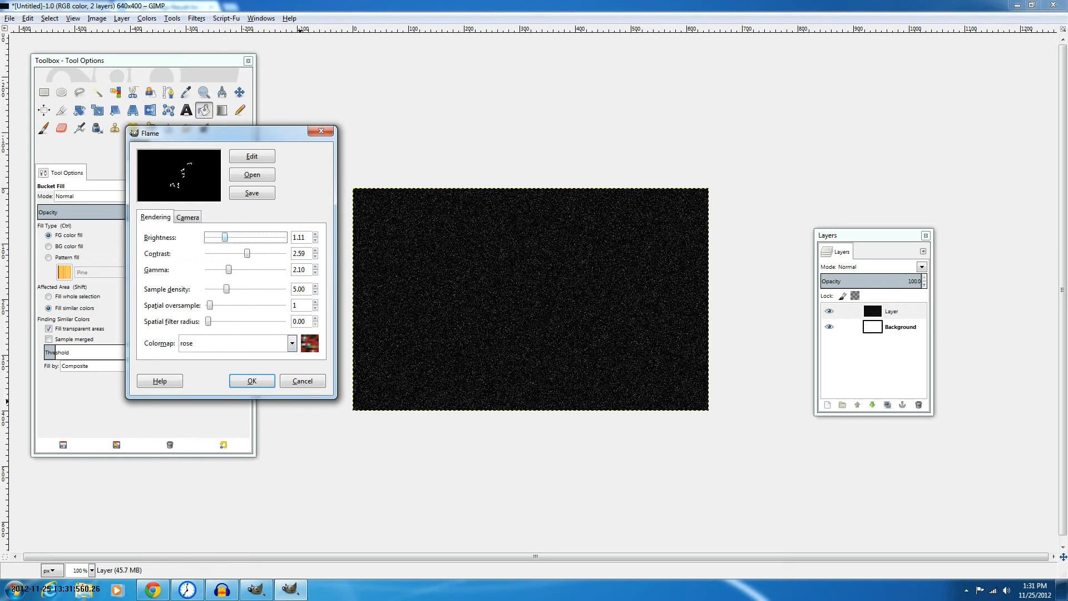
{"action": "left_click_drag", "start_coordinate": [247, 253], "coordinate": [261, 253]}
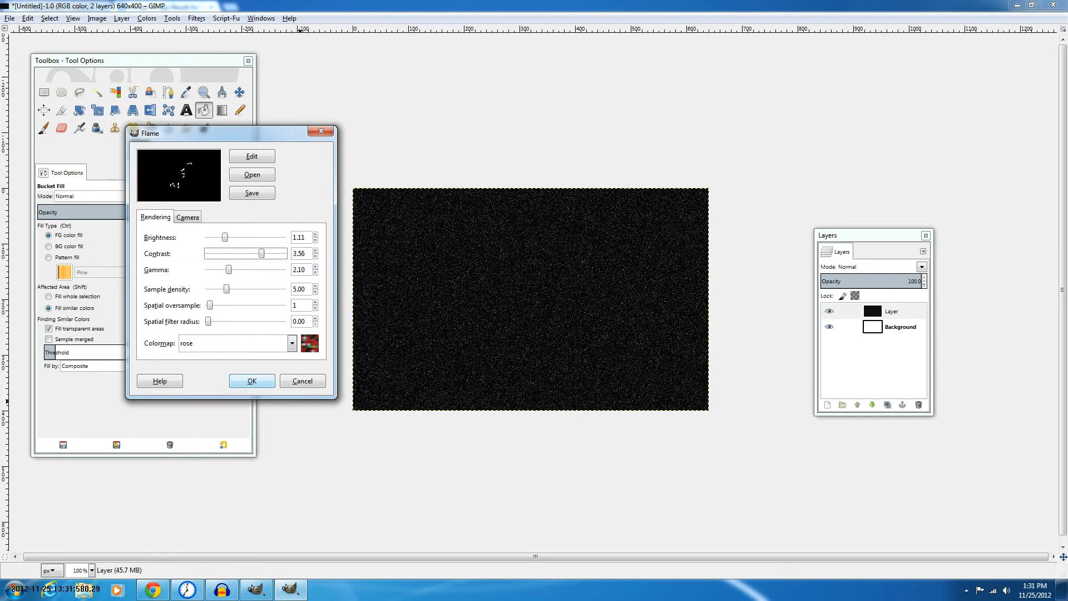
{"action": "left_click", "coordinate": [252, 381]}
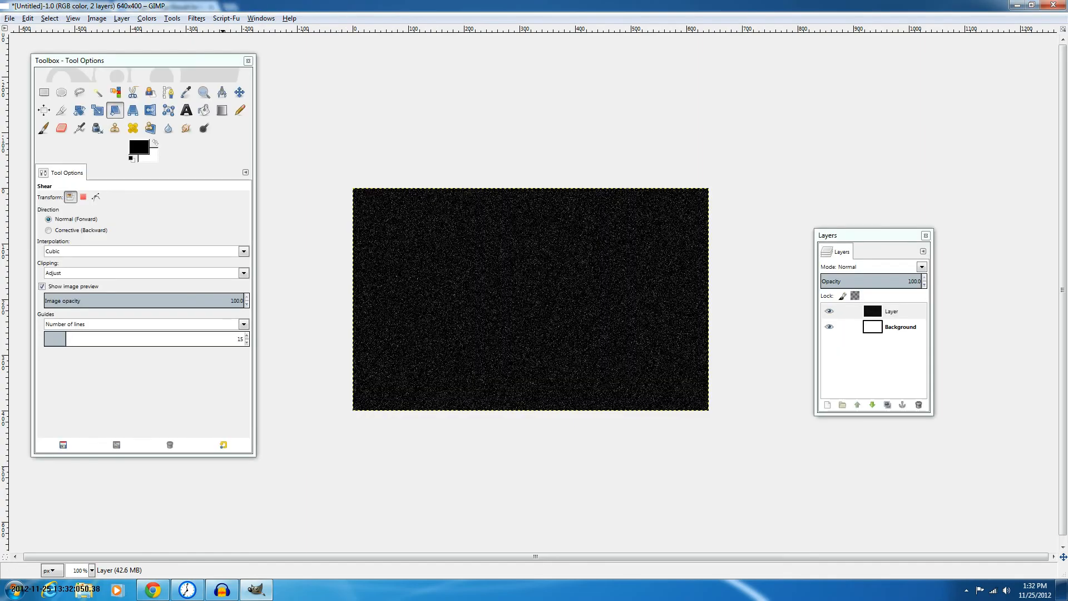
Open the Bovination alpha-to-logo effect for the noisy black layer
{"action": "left_click", "coordinate": [196, 19]}
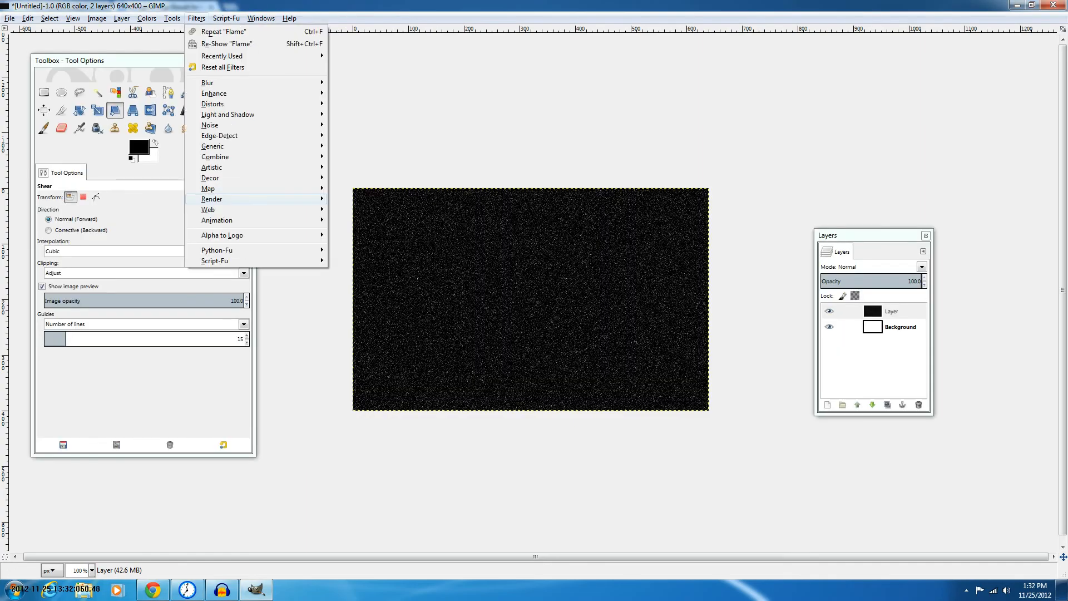
{"action": "mouse_move", "coordinate": [217, 210]}
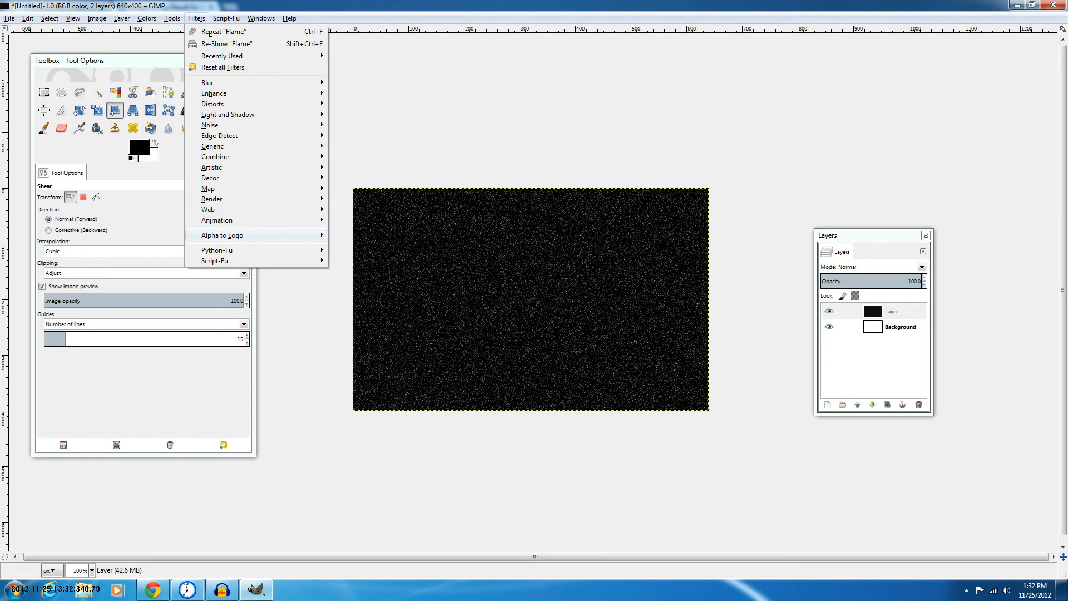
{"action": "mouse_move", "coordinate": [256, 236]}
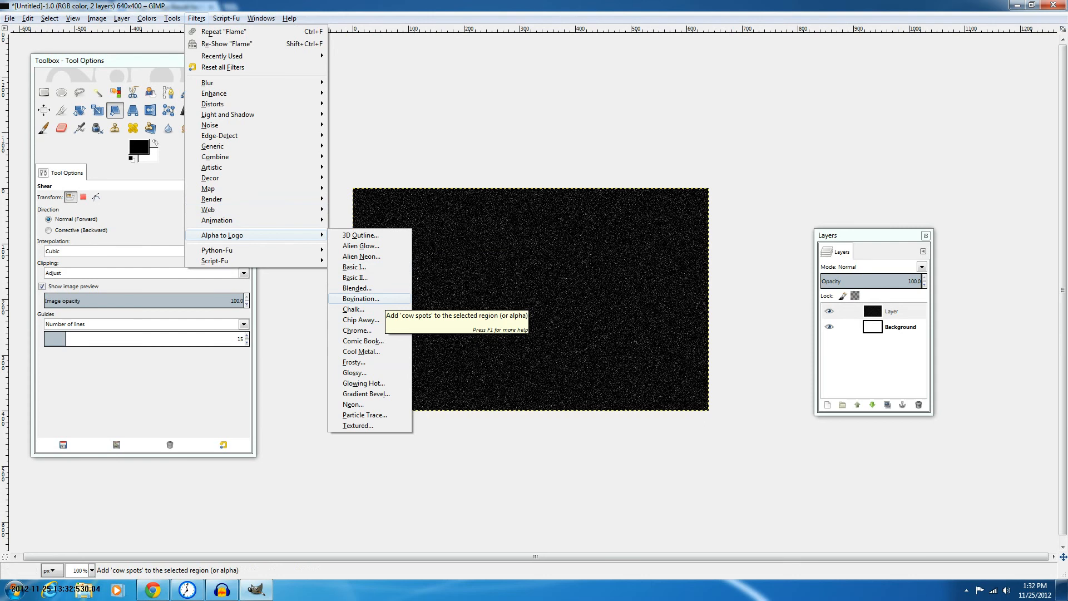
{"action": "left_click", "coordinate": [364, 299]}
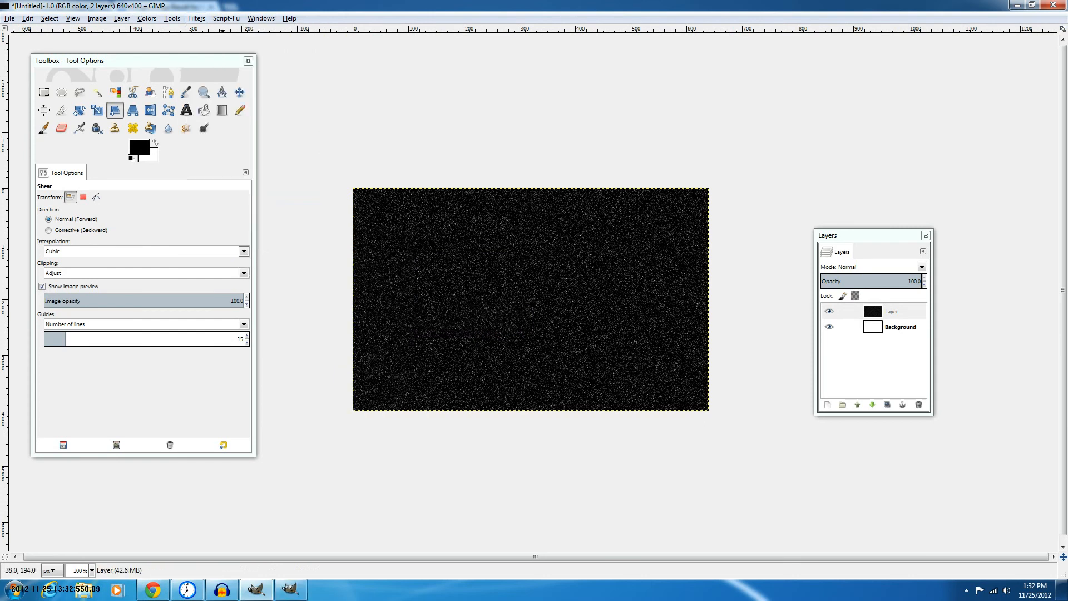
Draw a rounded rectangular selection of about 716 by 358 px over the black layer, shift it slightly, and clear it
{"action": "left_click", "coordinate": [44, 92]}
{"action": "left_click_drag", "start_coordinate": [372, 196], "coordinate": [690, 395]}
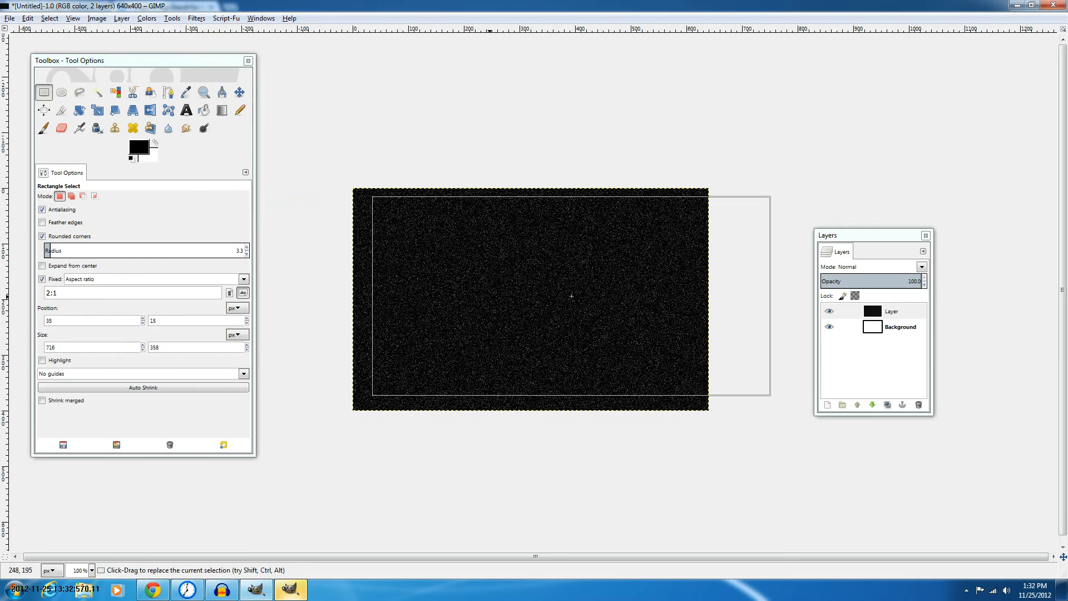
{"action": "left_click_drag", "start_coordinate": [491, 296], "coordinate": [485, 296]}
{"action": "left_click", "coordinate": [196, 18]}
{"action": "mouse_move", "coordinate": [227, 19]}
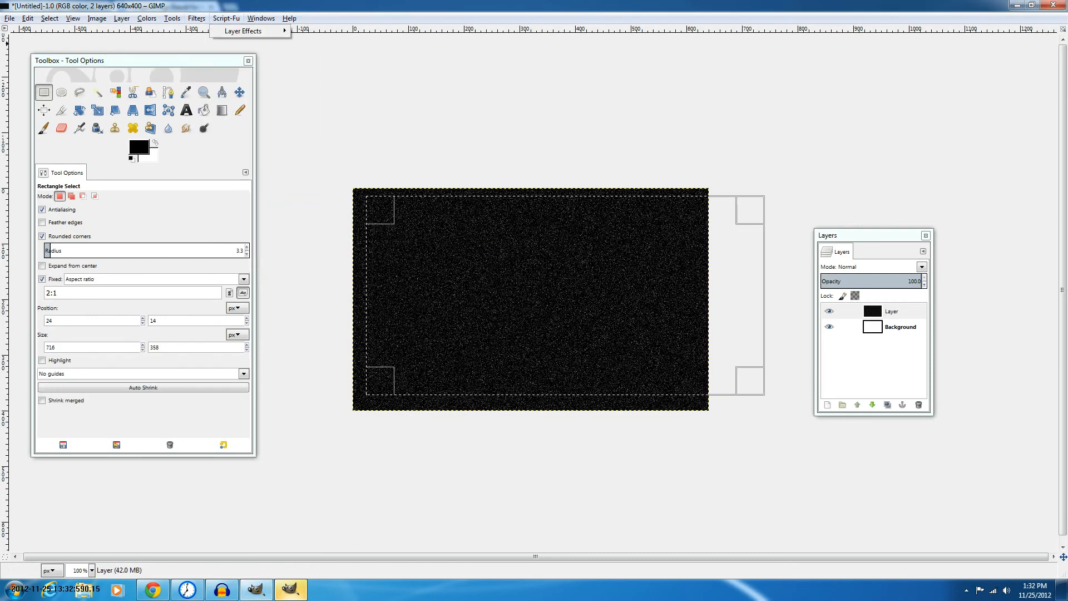
{"action": "mouse_move", "coordinate": [172, 18]}
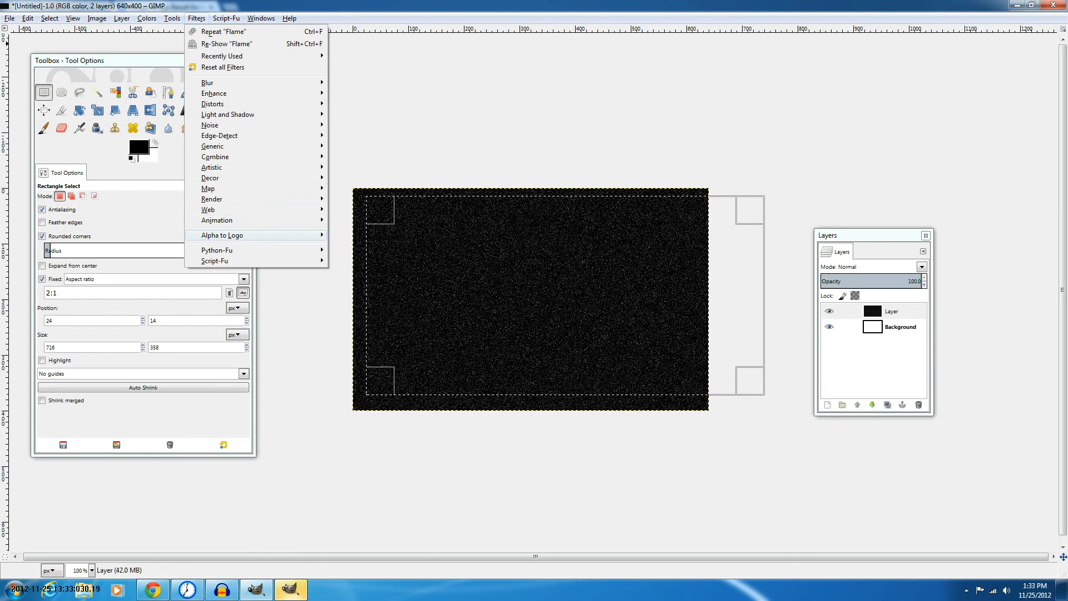
{"action": "left_click", "coordinate": [420, 298]}
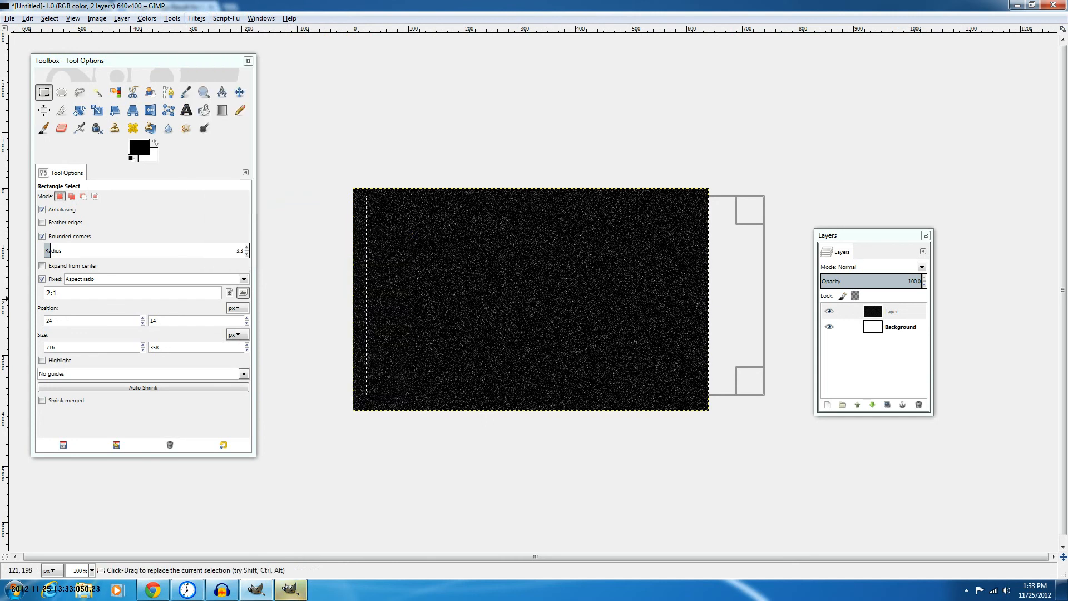
{"action": "left_click", "coordinate": [350, 190]}
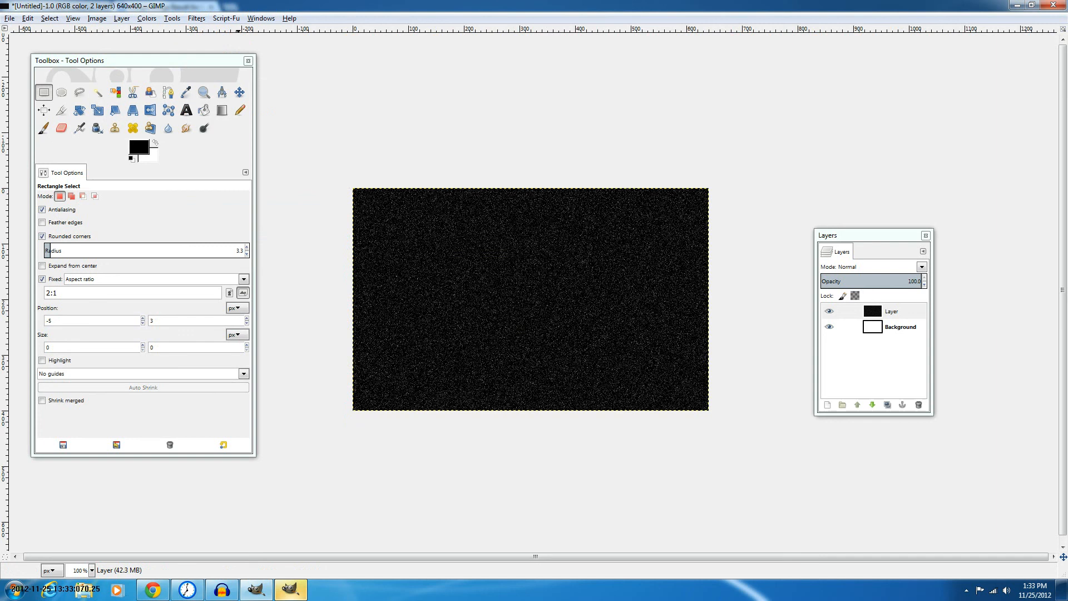
Apply Bovination to the noisy black layer twice, with spots density X 16, Y 4 and a white background color
{"action": "left_click", "coordinate": [197, 18]}
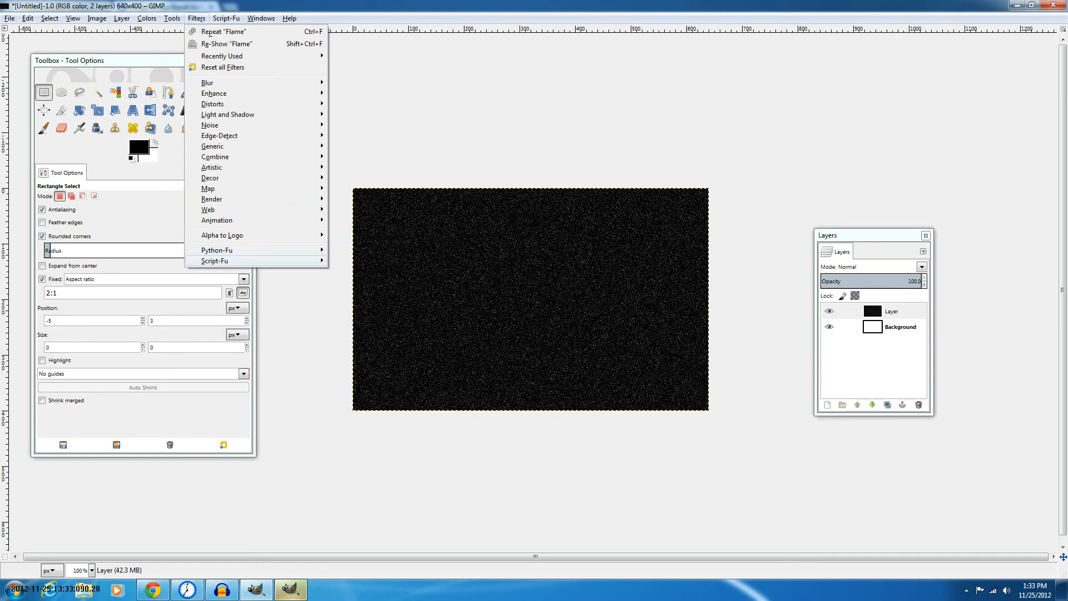
{"action": "mouse_move", "coordinate": [215, 260]}
{"action": "mouse_move", "coordinate": [226, 18]}
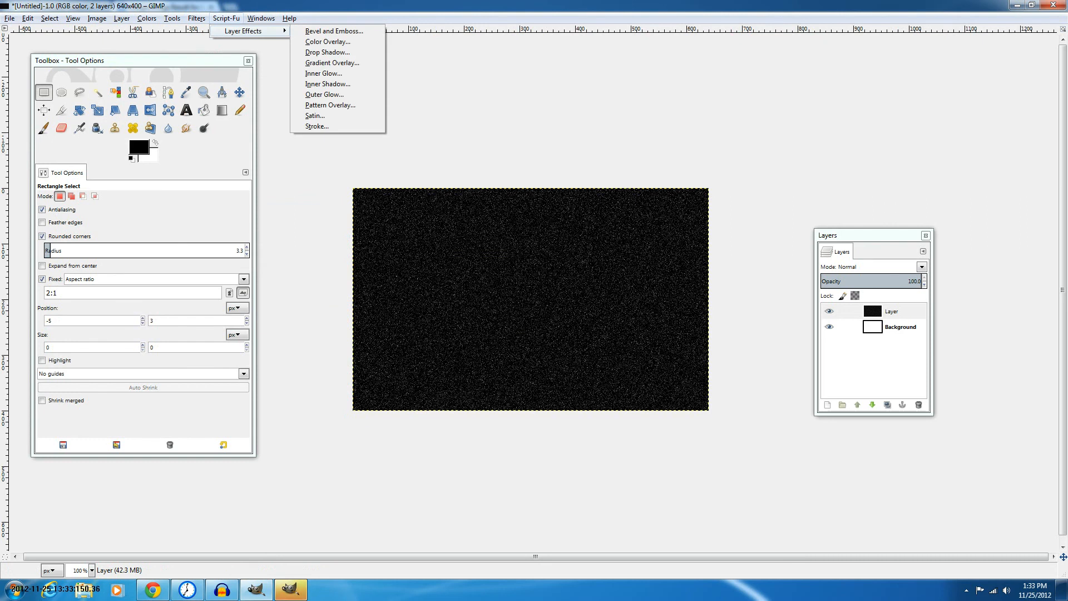
{"action": "left_click", "coordinate": [263, 403]}
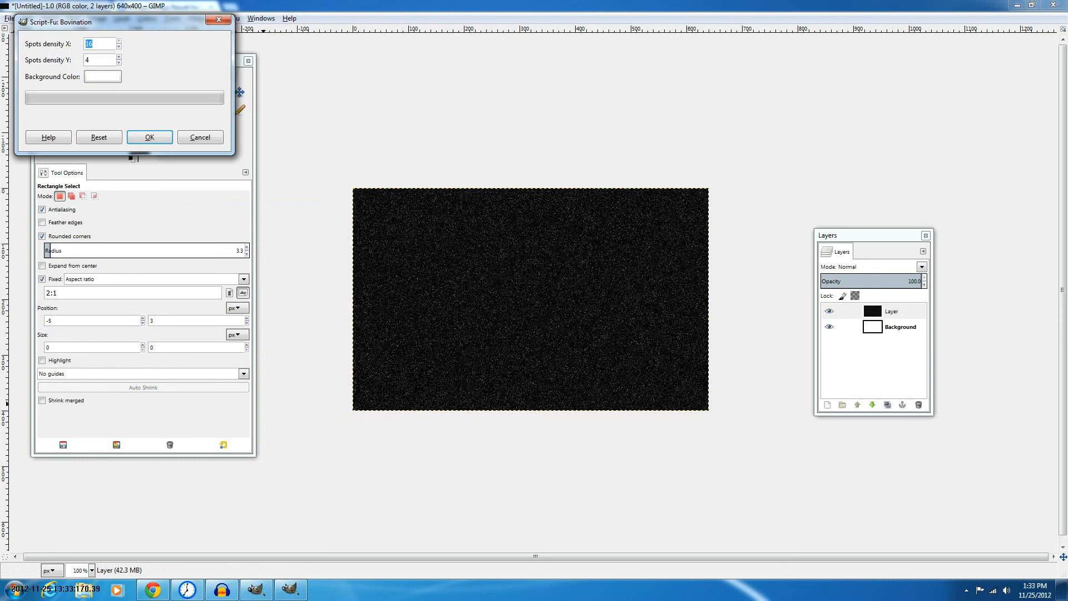
{"action": "key", "text": "Return"}
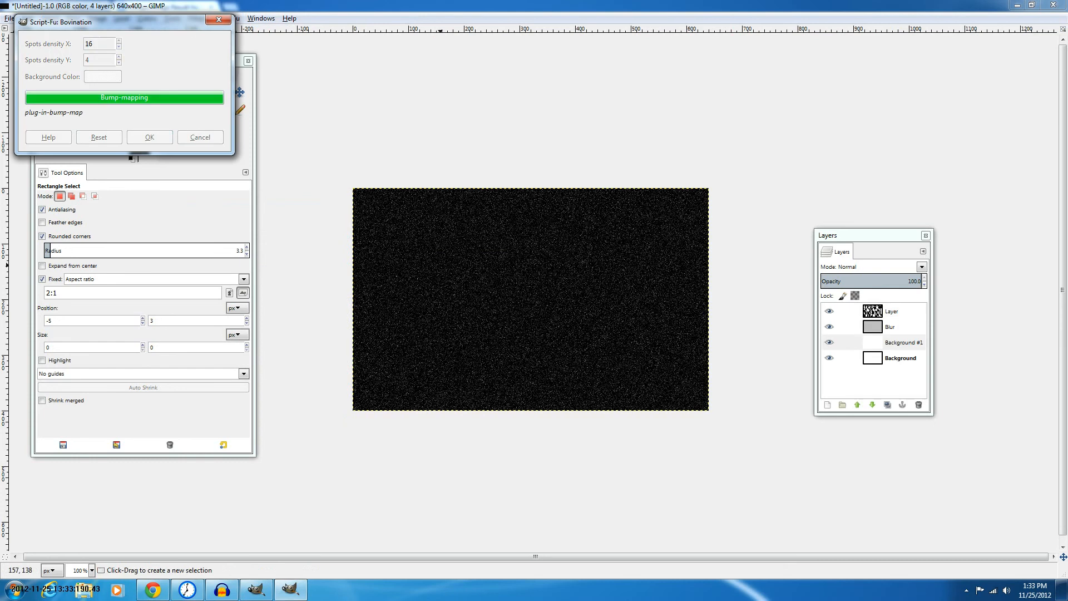
{"action": "key", "text": "ctrl+shift+f"}
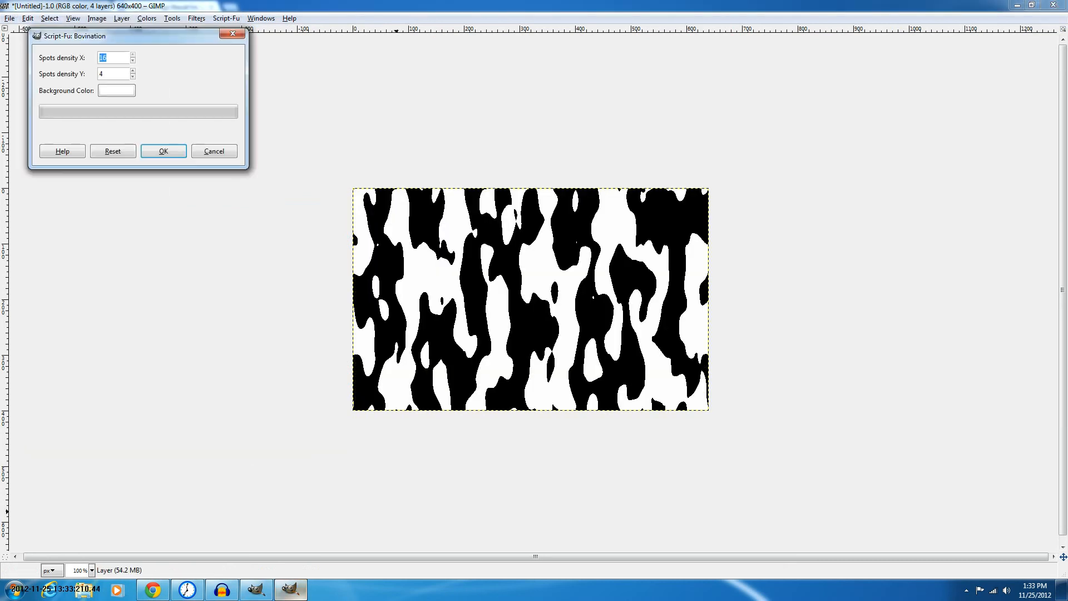
{"action": "key", "text": "Return"}
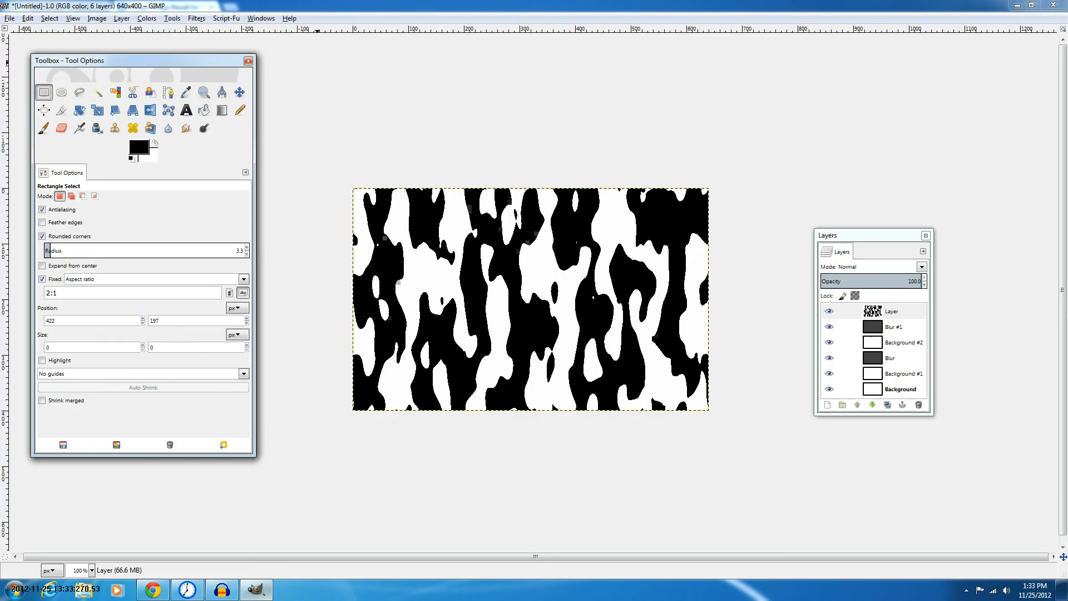
Switch to Chrome, search the web for "gimp plugins" and open the GIMP Plugin Registry
{"action": "key", "text": "alt+r"}
{"action": "key", "text": "Right"}
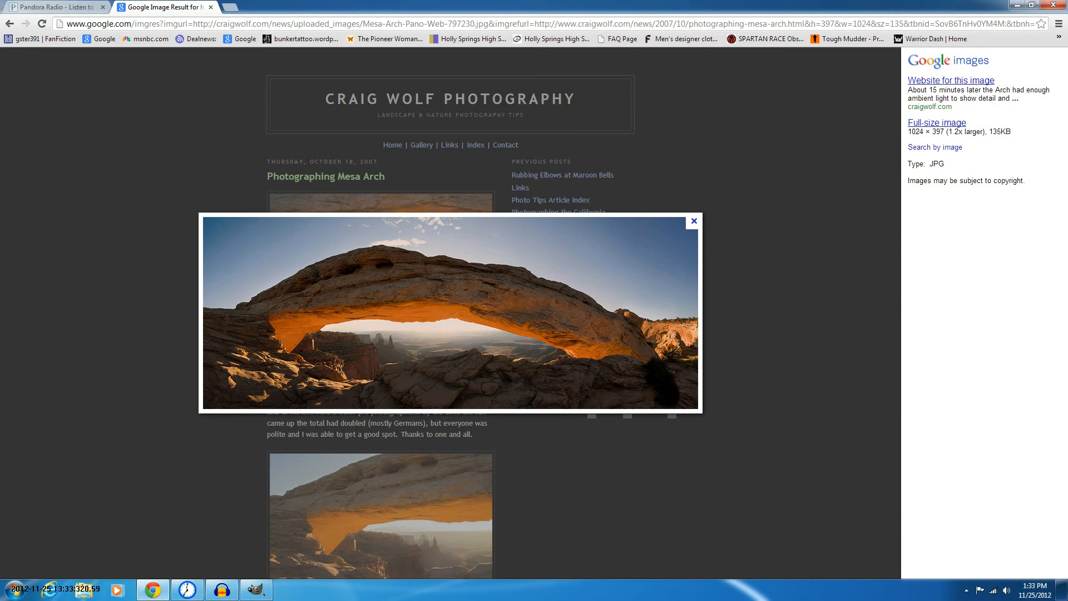
{"action": "key", "text": "ctrl+l"}
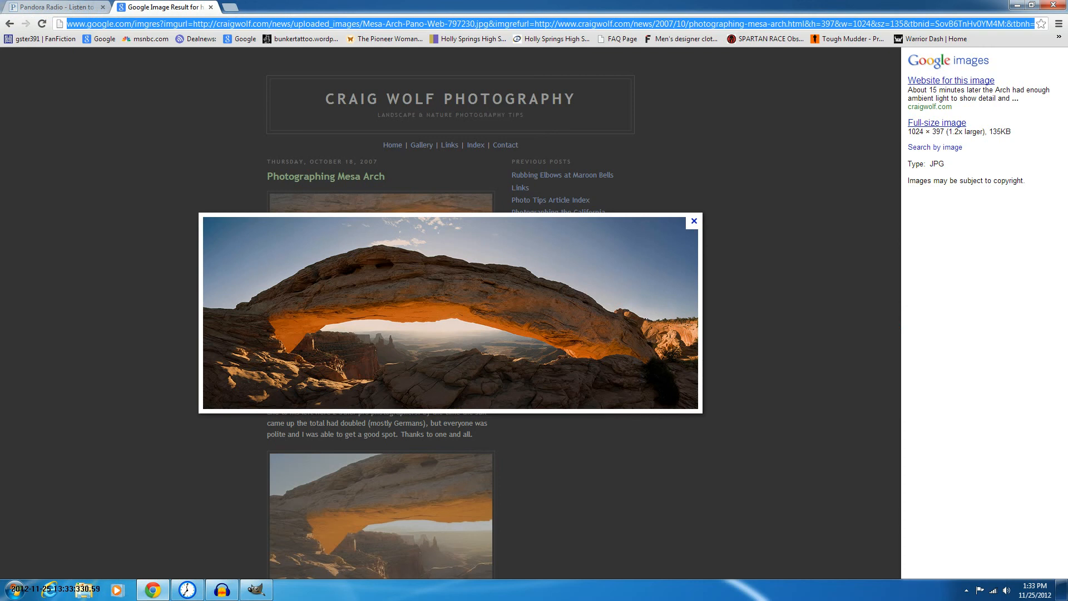
{"action": "type", "text": "gimp plugins"}
{"action": "key", "text": "Return"}
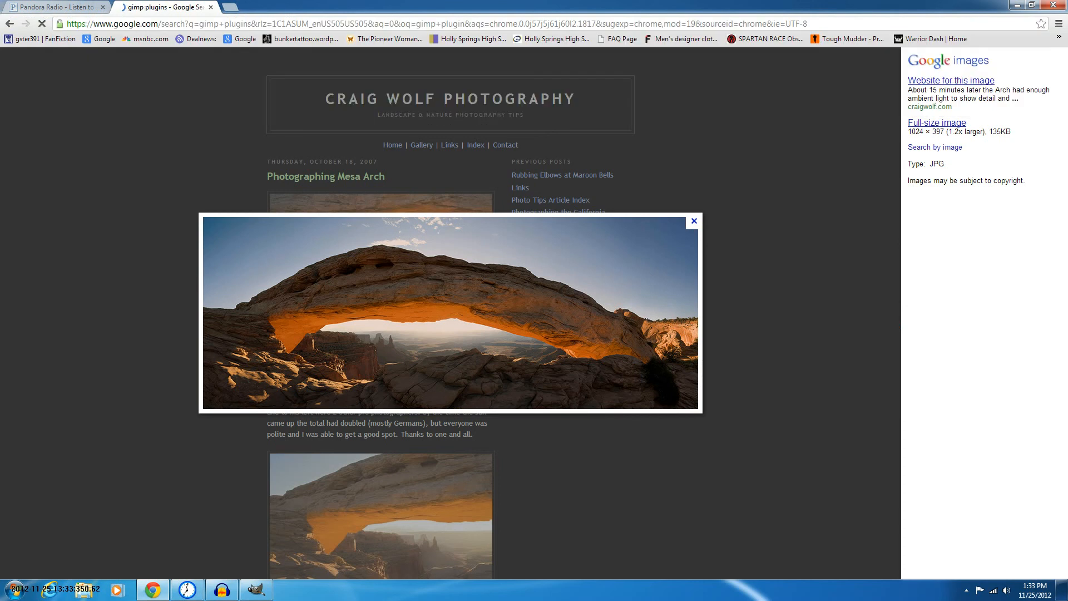
{"action": "left_click", "coordinate": [206, 156]}
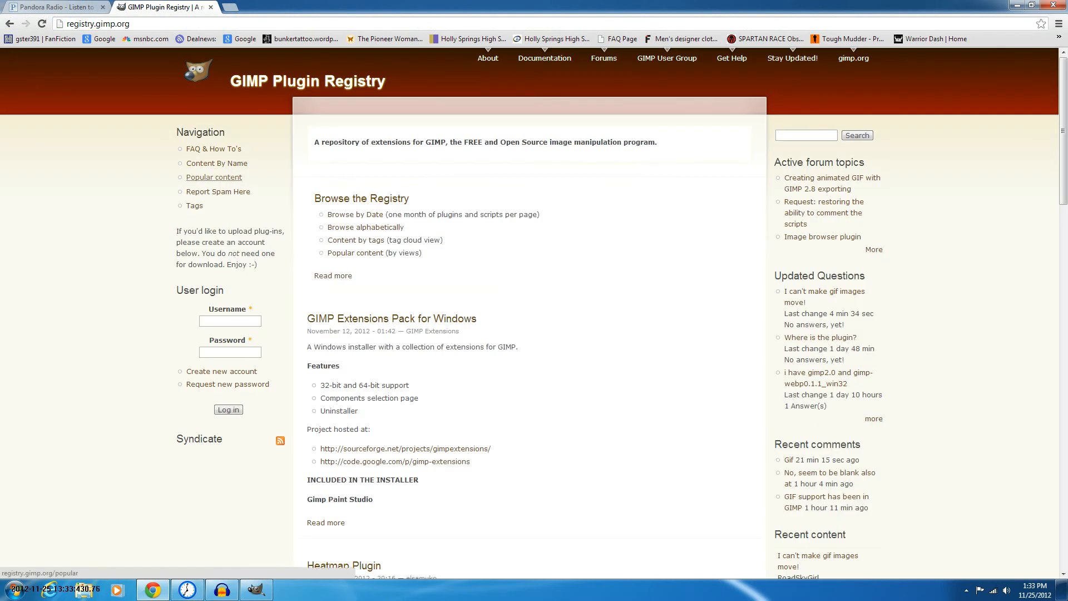
Browse the registry's popular content list and open the Layer Effects script entry
{"action": "left_click", "coordinate": [213, 177]}
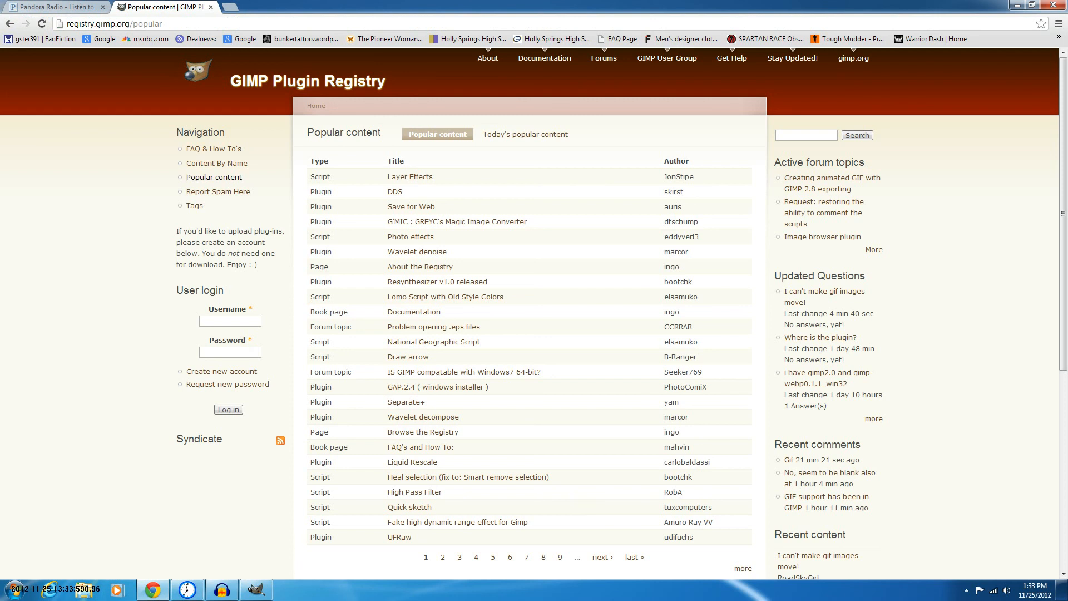
{"action": "scroll", "coordinate": [534, 311], "scroll_direction": "down", "scroll_amount": 4}
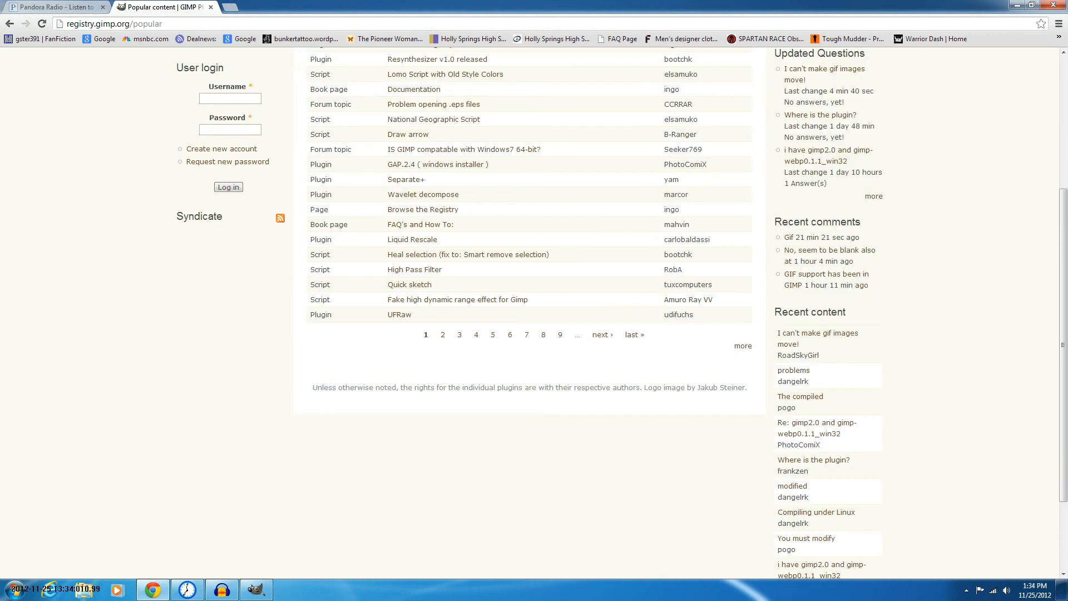
{"action": "scroll", "coordinate": [534, 312], "scroll_direction": "up", "scroll_amount": 3}
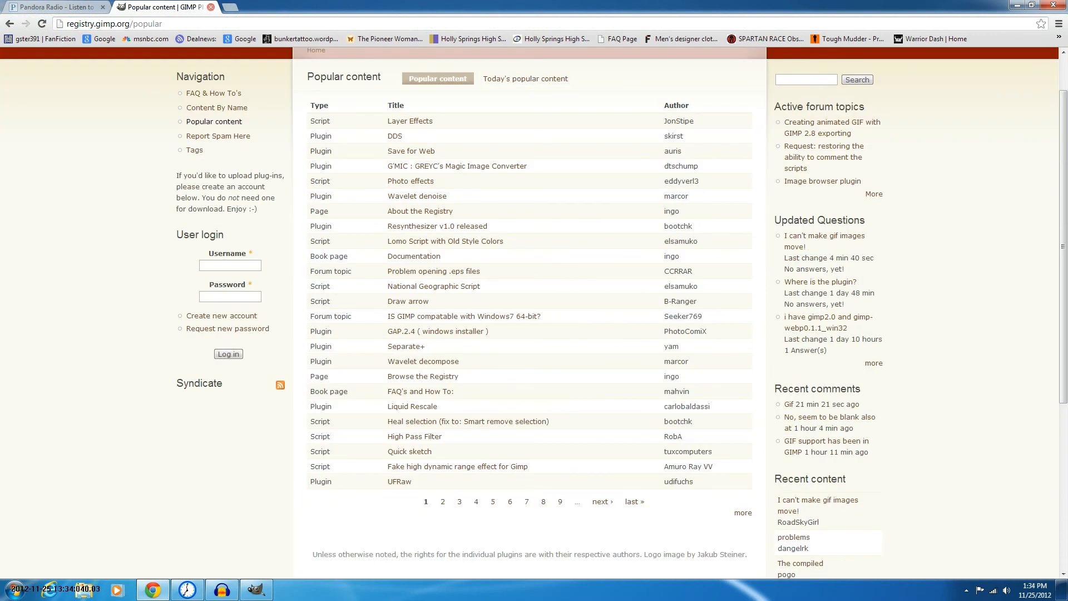
{"action": "left_click", "coordinate": [410, 120]}
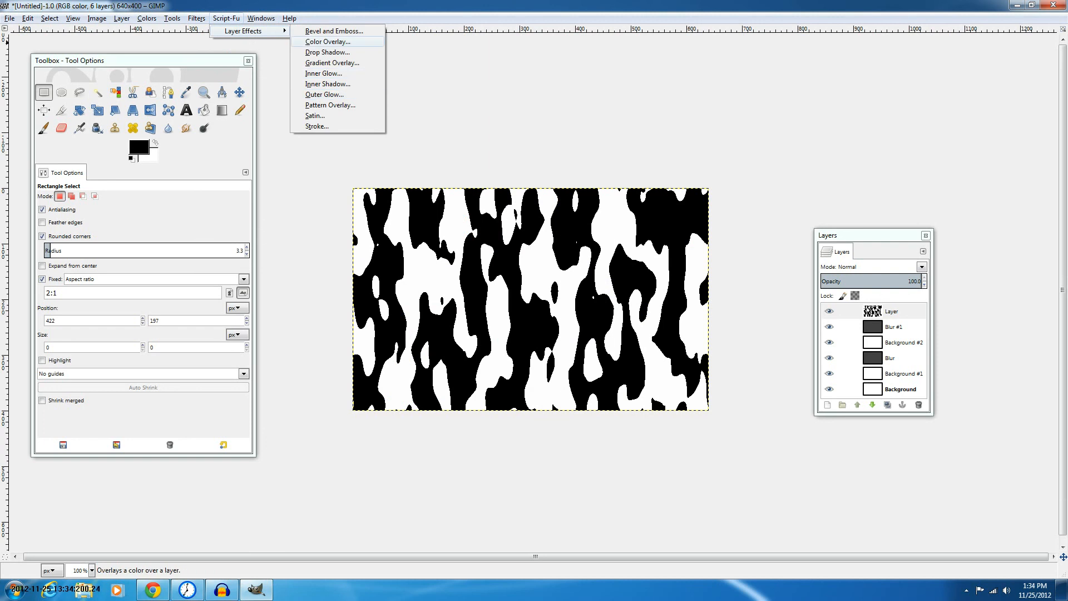
Switch to GIMP and apply the Inner Glow layer effect to the cow-pattern layer with 75 opacity and size 5
{"action": "left_click", "coordinate": [334, 72]}
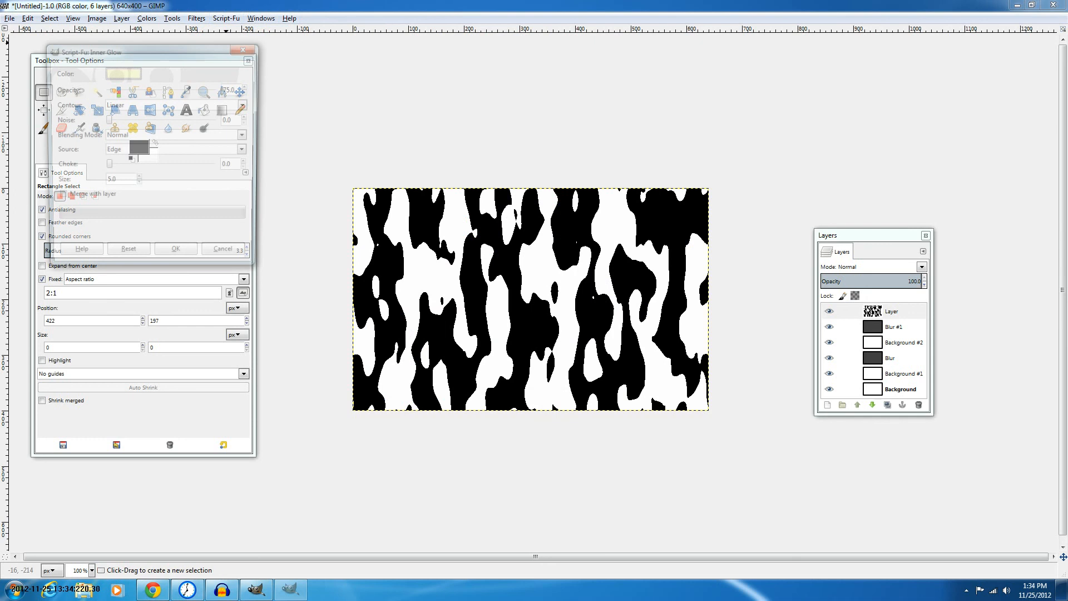
{"action": "key", "text": "Return"}
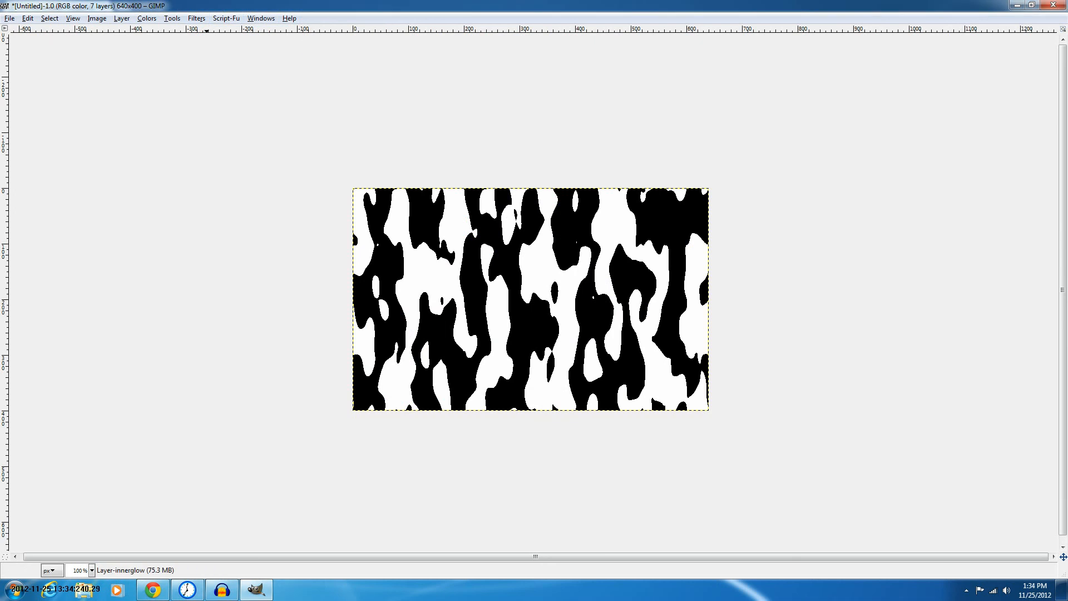
Browse the dockable dialogs and open the Paths dialog
{"action": "left_click", "coordinate": [226, 18]}
{"action": "mouse_move", "coordinate": [261, 19]}
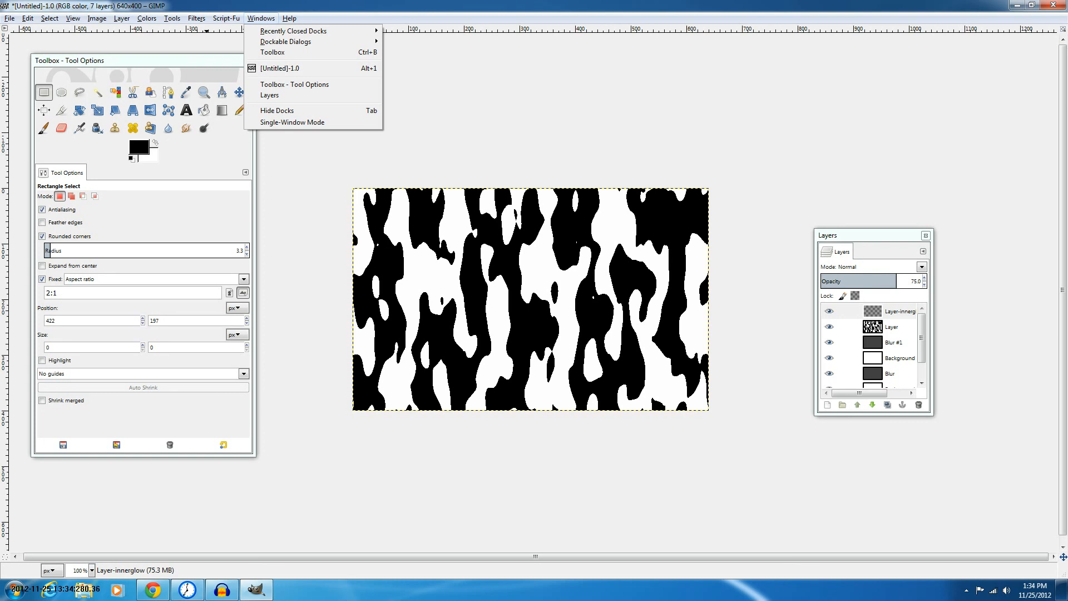
{"action": "mouse_move", "coordinate": [312, 31]}
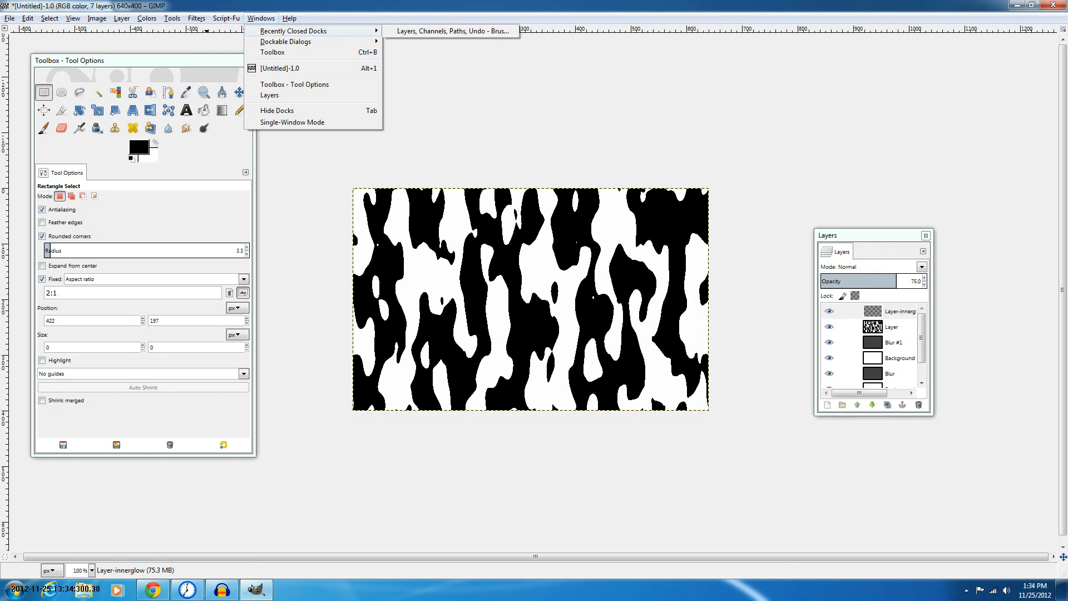
{"action": "mouse_move", "coordinate": [286, 42]}
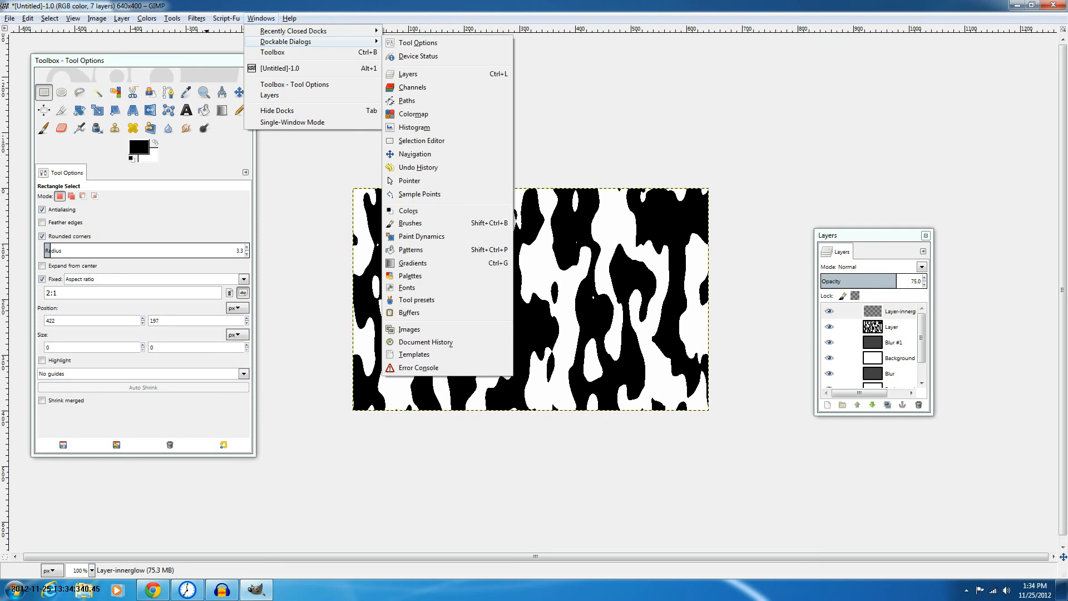
{"action": "key", "text": "Escape"}
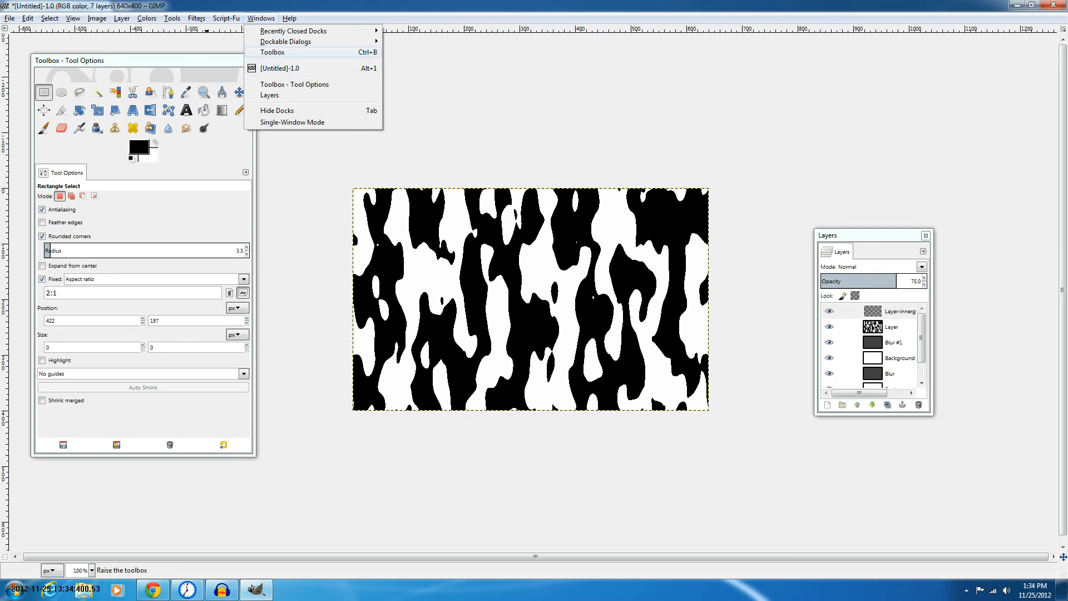
{"action": "mouse_move", "coordinate": [285, 41]}
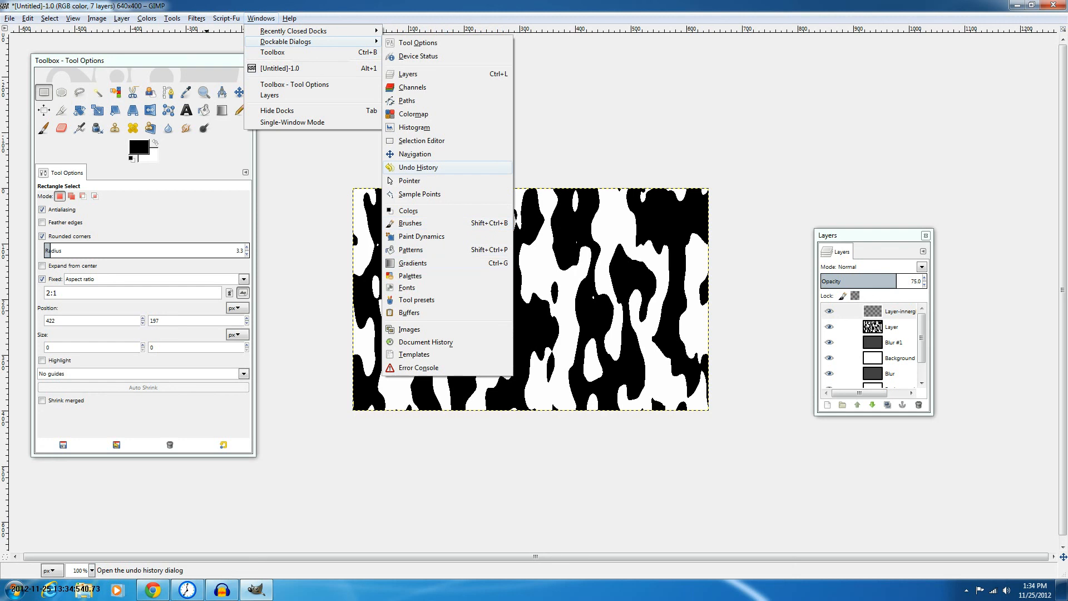
{"action": "left_click", "coordinate": [406, 100]}
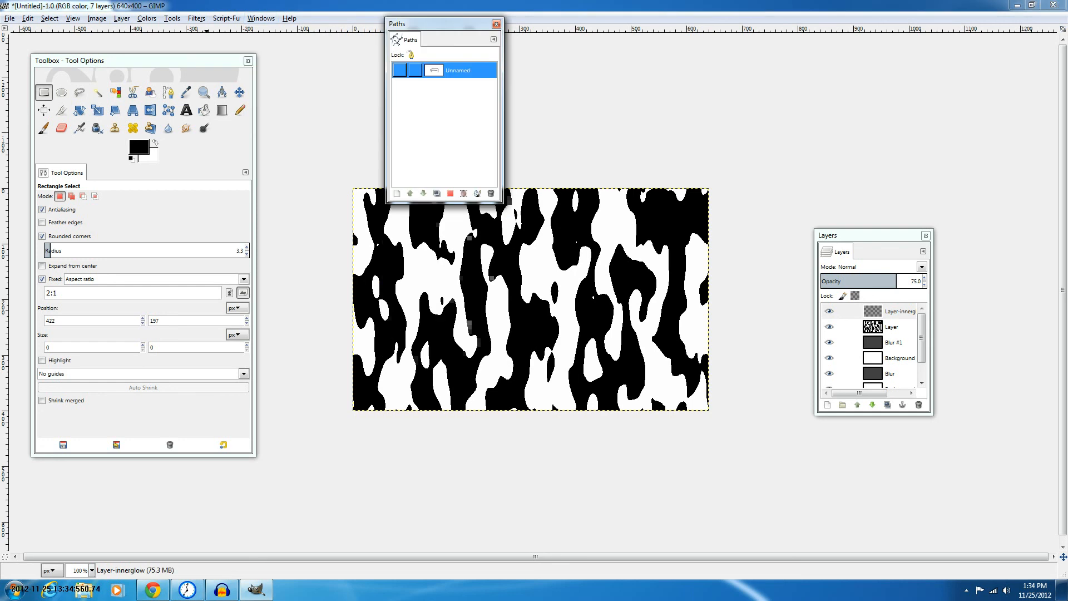
Draw a looping open path with six anchors across and beyond the canvas using the Paths tool
{"action": "left_click", "coordinate": [98, 92]}
{"action": "left_click", "coordinate": [168, 91]}
{"action": "left_click", "coordinate": [298, 167]}
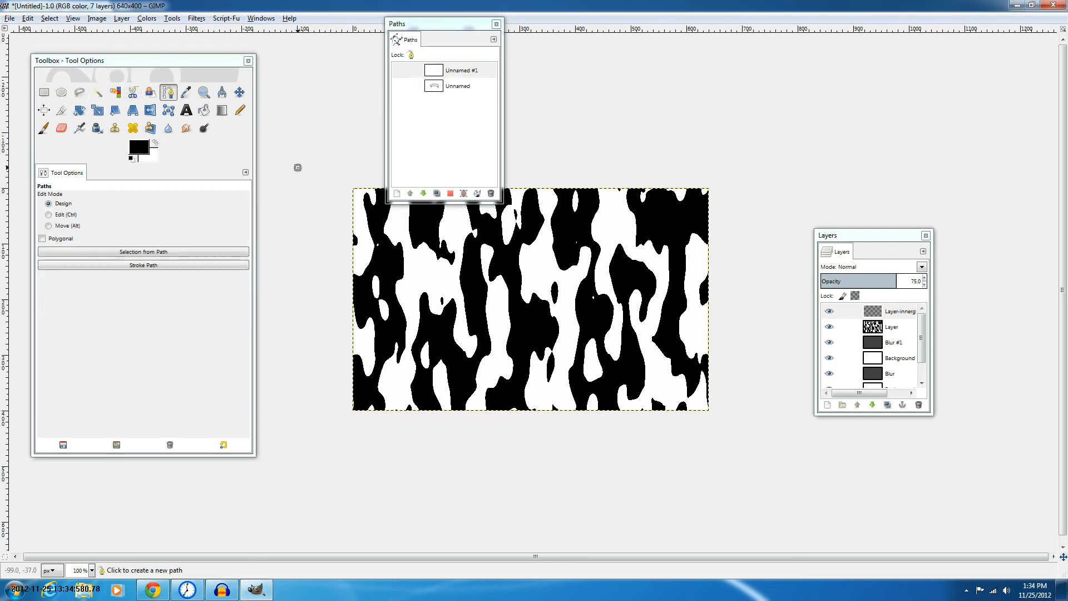
{"action": "left_click_drag", "start_coordinate": [637, 437], "coordinate": [717, 311]}
{"action": "left_click_drag", "start_coordinate": [822, 178], "coordinate": [1057, 211]}
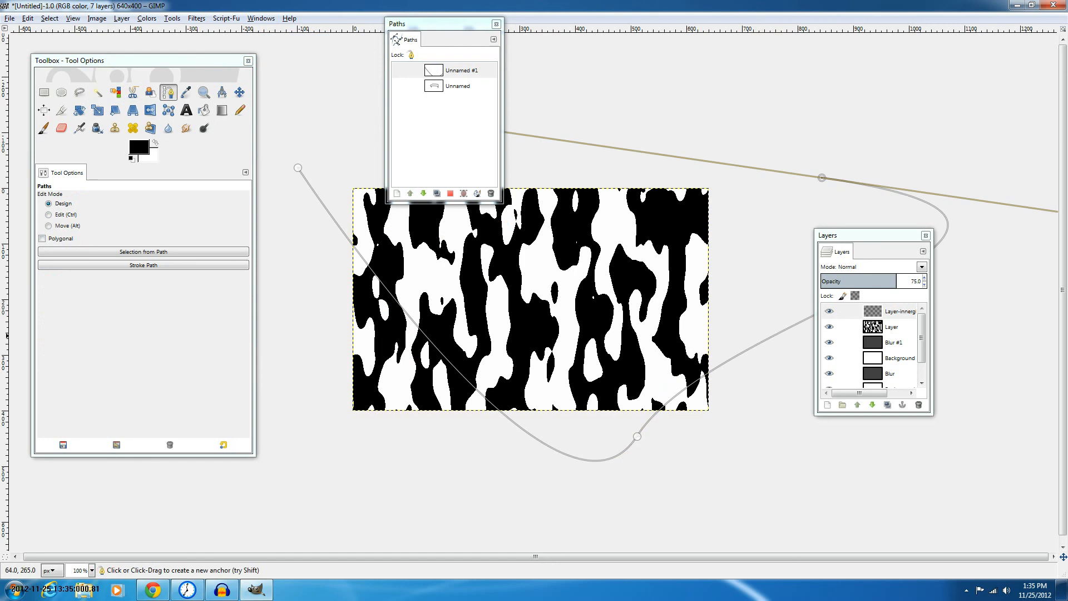
{"action": "left_click_drag", "start_coordinate": [385, 336], "coordinate": [322, 432]}
{"action": "left_click_drag", "start_coordinate": [469, 460], "coordinate": [531, 317]}
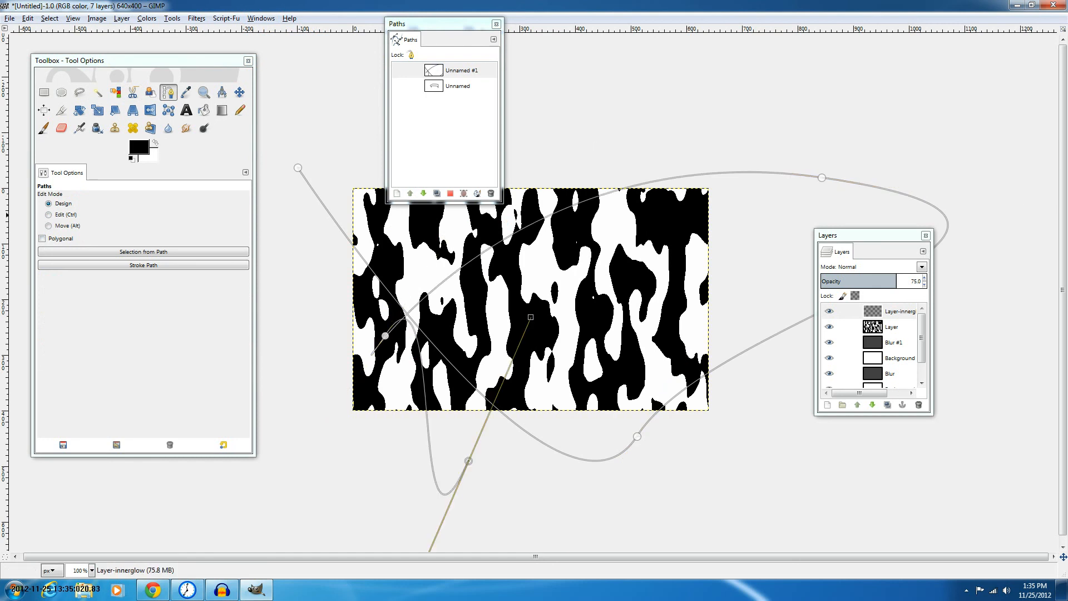
{"action": "left_click_drag", "start_coordinate": [562, 98], "coordinate": [484, 238]}
Toggle the new path's visibility and examine the commands available for it
{"action": "left_click", "coordinate": [399, 70]}
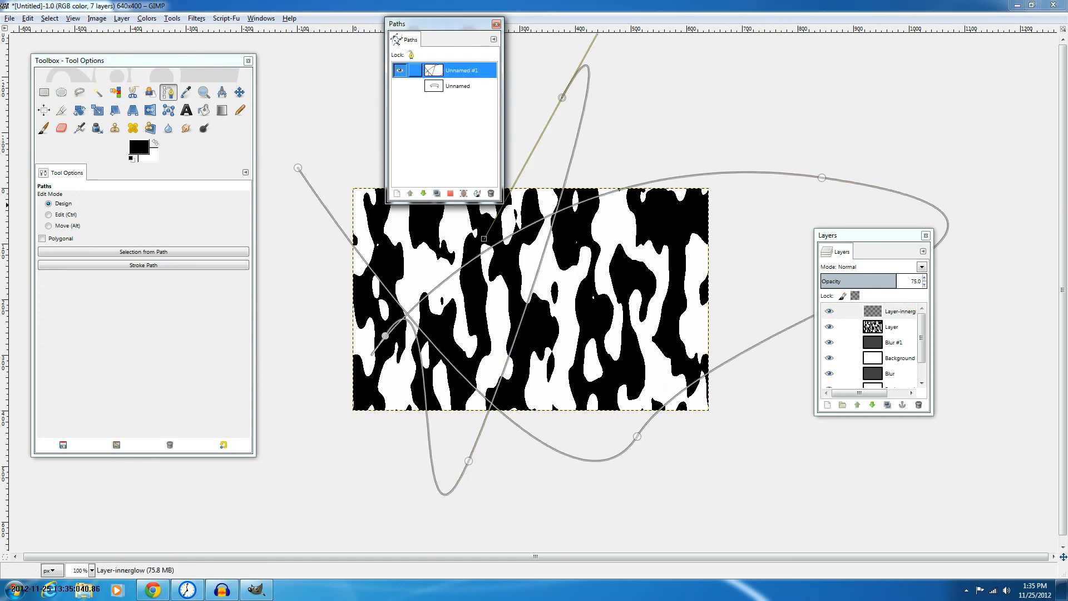
{"action": "right_click", "coordinate": [429, 71]}
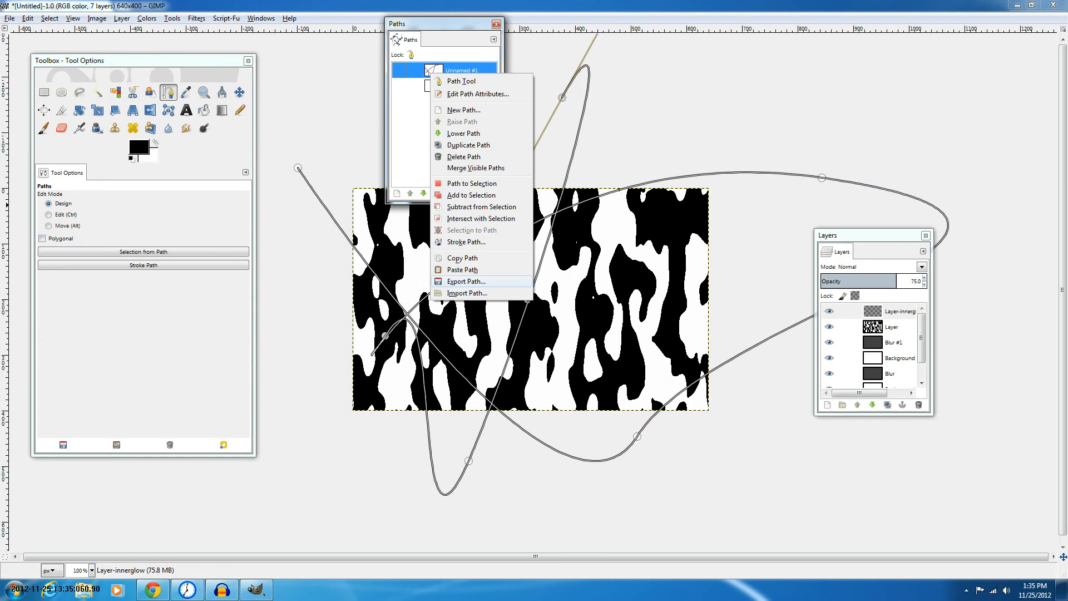
{"action": "left_click", "coordinate": [95, 50]}
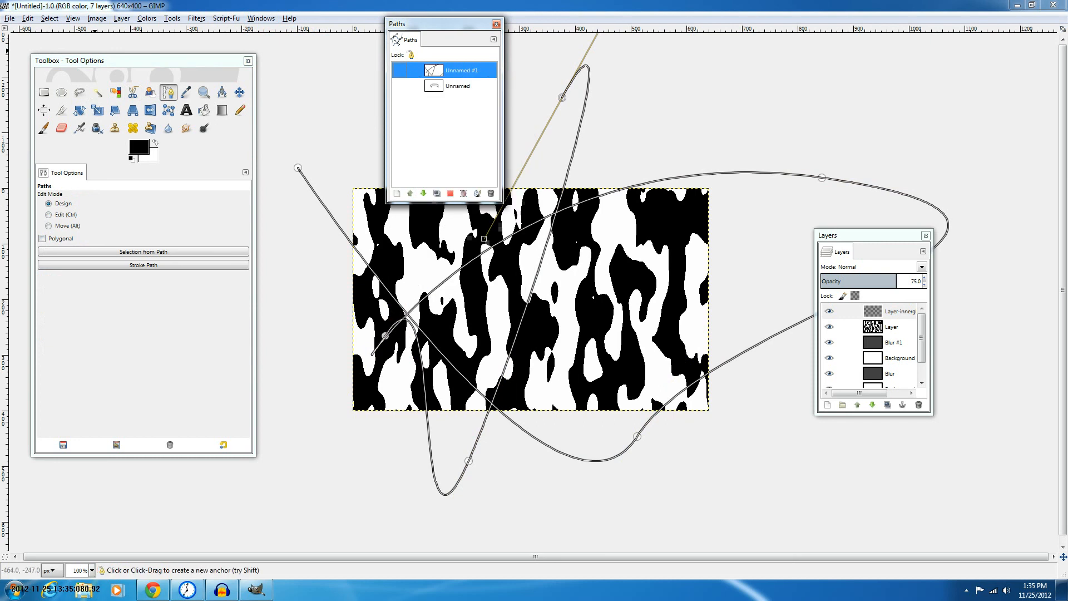
Activate Rectangle Select, display the new path over the canvas, and hide it again
{"action": "left_click", "coordinate": [44, 92]}
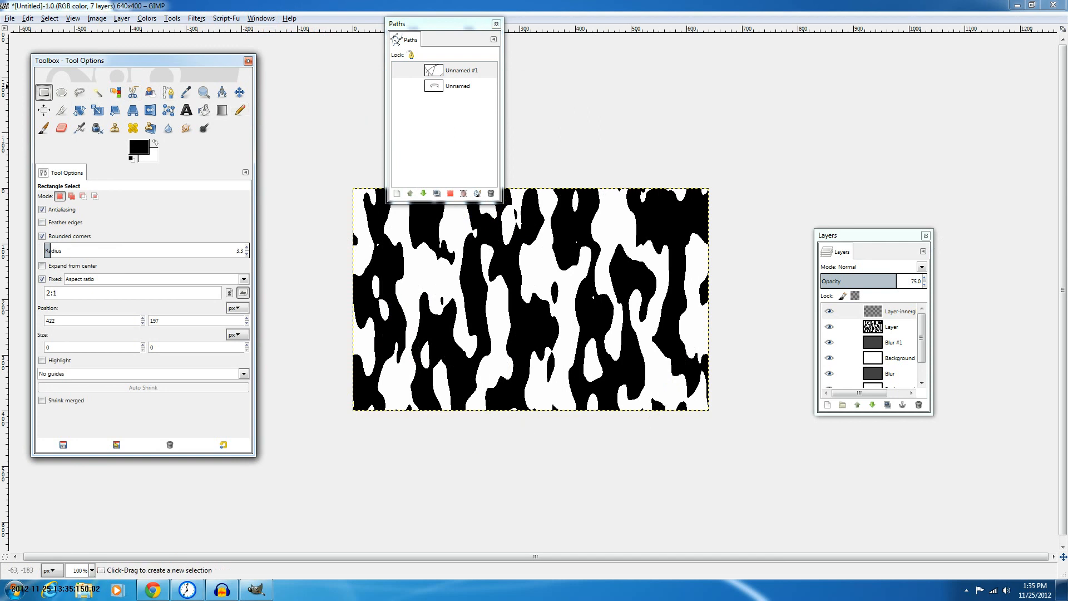
{"action": "left_click", "coordinate": [197, 18]}
{"action": "left_click", "coordinate": [196, 19]}
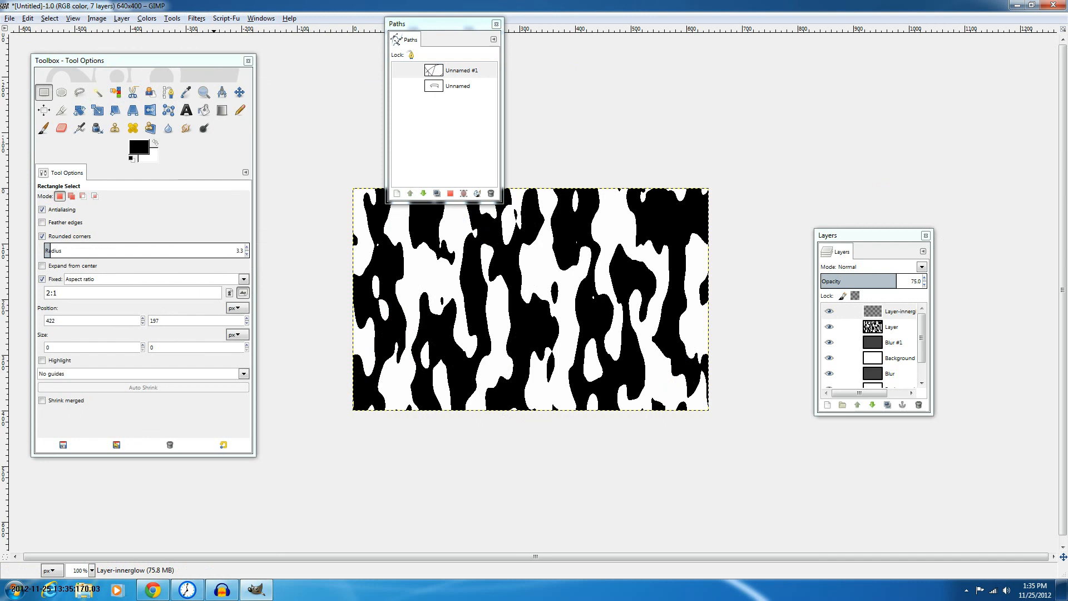
{"action": "left_click", "coordinate": [400, 71]}
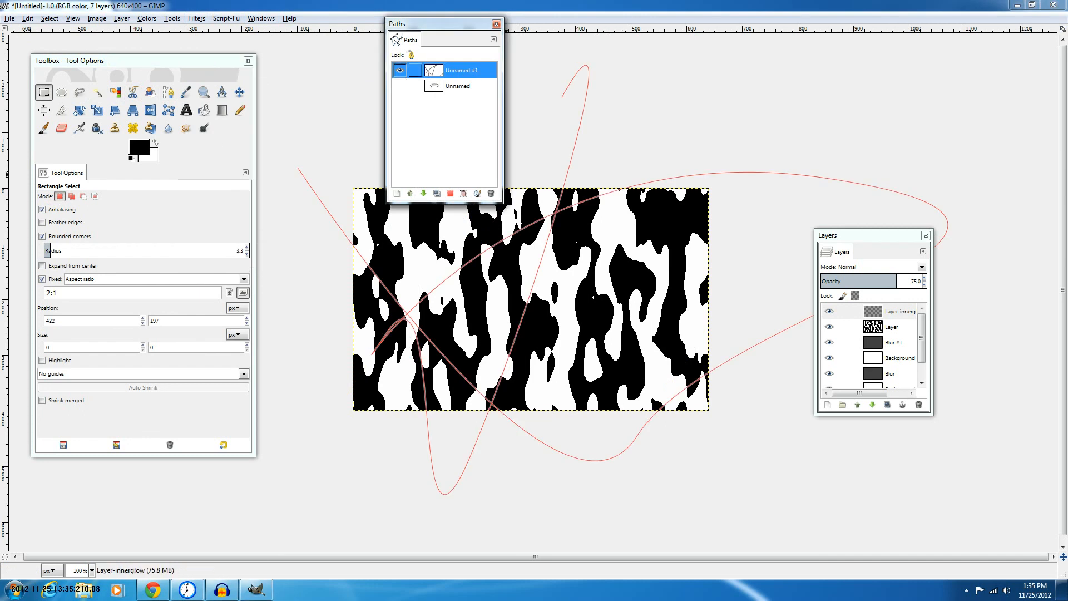
{"action": "left_click", "coordinate": [400, 70]}
Open the Colormap dialog, move it clear of the Paths dialog, activate Bucket Fill, and close the Colormap
{"action": "left_click", "coordinate": [226, 19]}
{"action": "mouse_move", "coordinate": [260, 19]}
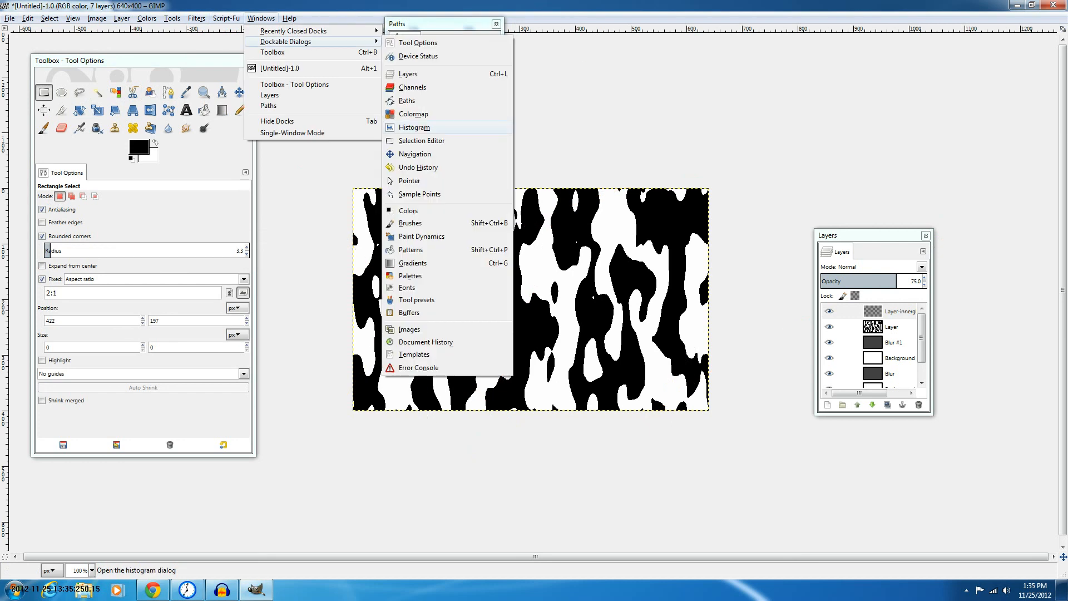
{"action": "left_click", "coordinate": [413, 114]}
{"action": "left_click_drag", "start_coordinate": [472, 29], "coordinate": [597, 68]}
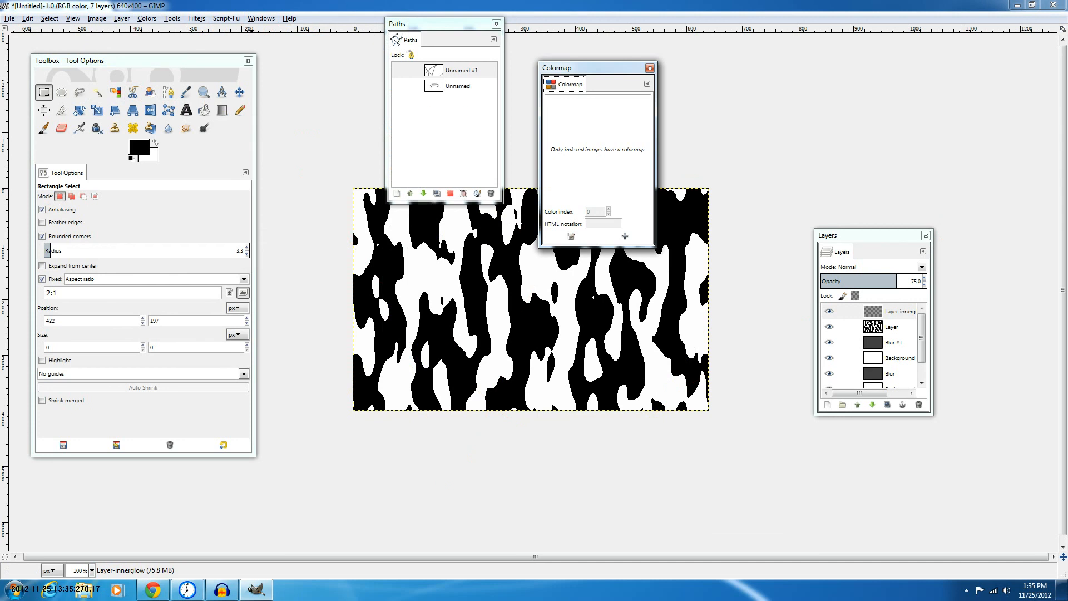
{"action": "left_click", "coordinate": [204, 110]}
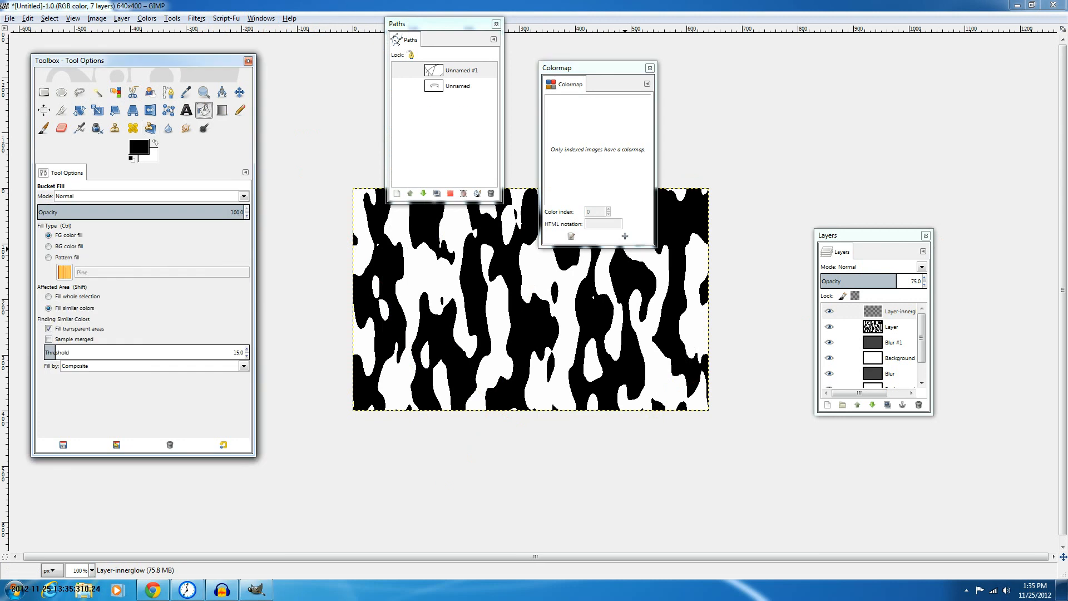
{"action": "left_click", "coordinate": [649, 68]}
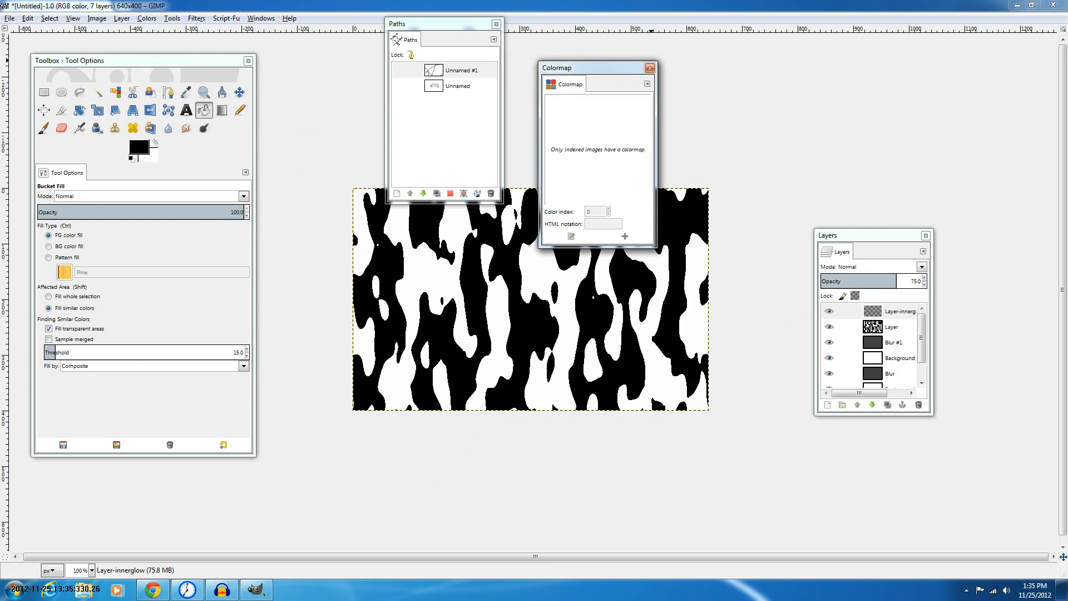
{"action": "left_click", "coordinate": [649, 68]}
Activate the Color Picker, view the GIMP, CMYK, Watercolor, Wheel and Palette selectors for the foreground color, and accept black
{"action": "key", "text": "o"}
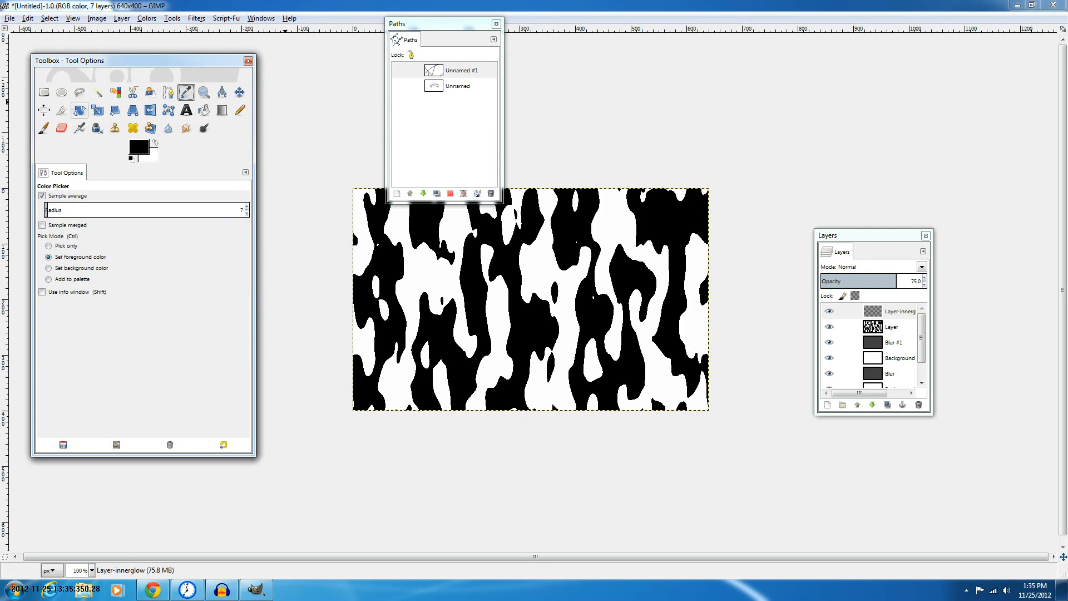
{"action": "left_click", "coordinate": [138, 147]}
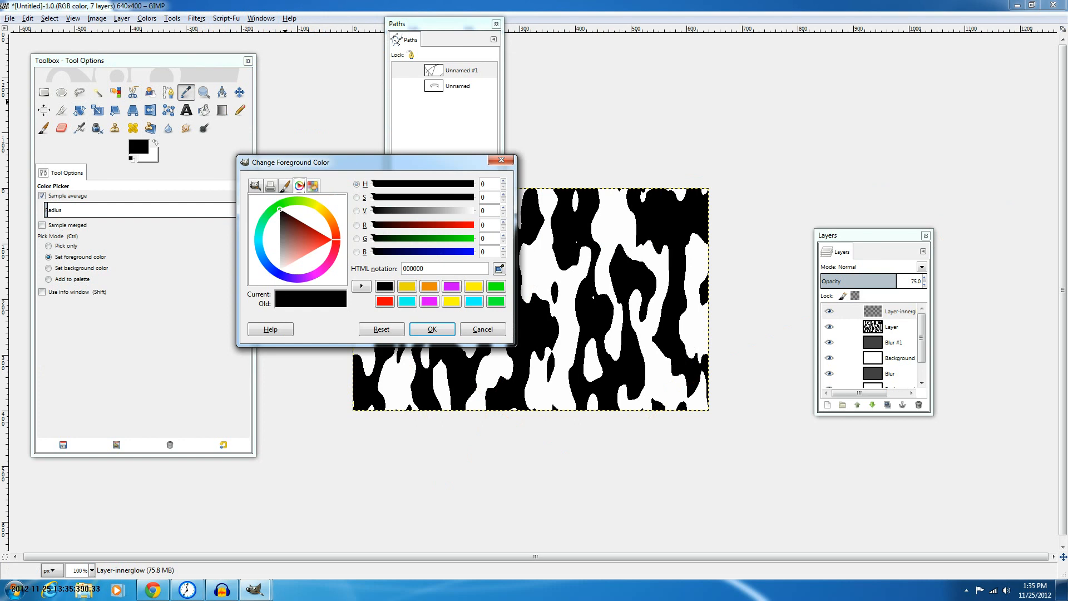
{"action": "left_click", "coordinate": [255, 186]}
{"action": "left_click", "coordinate": [270, 186]}
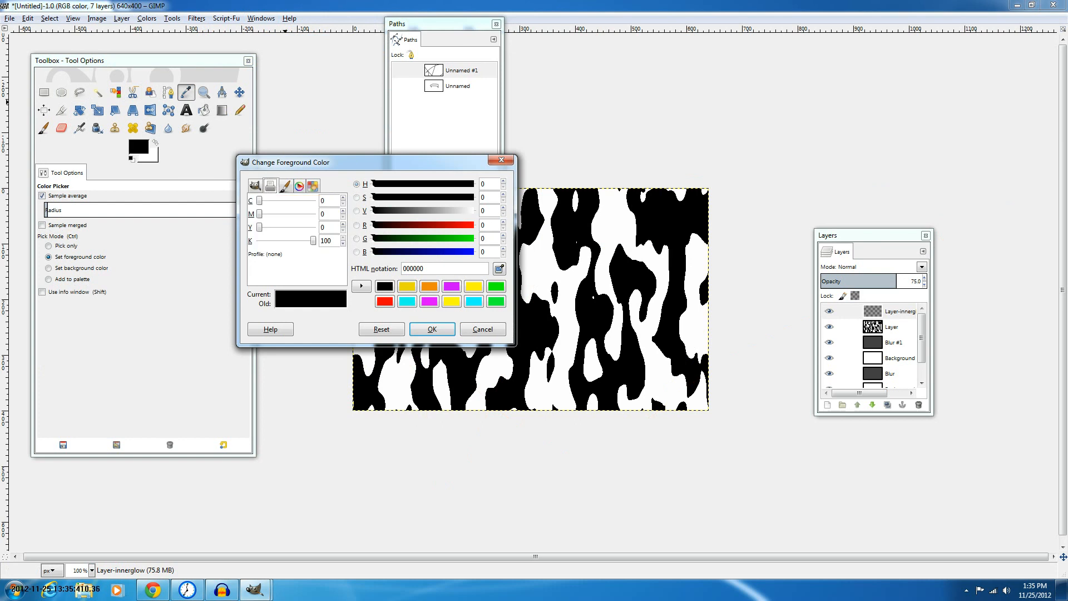
{"action": "left_click", "coordinate": [285, 185]}
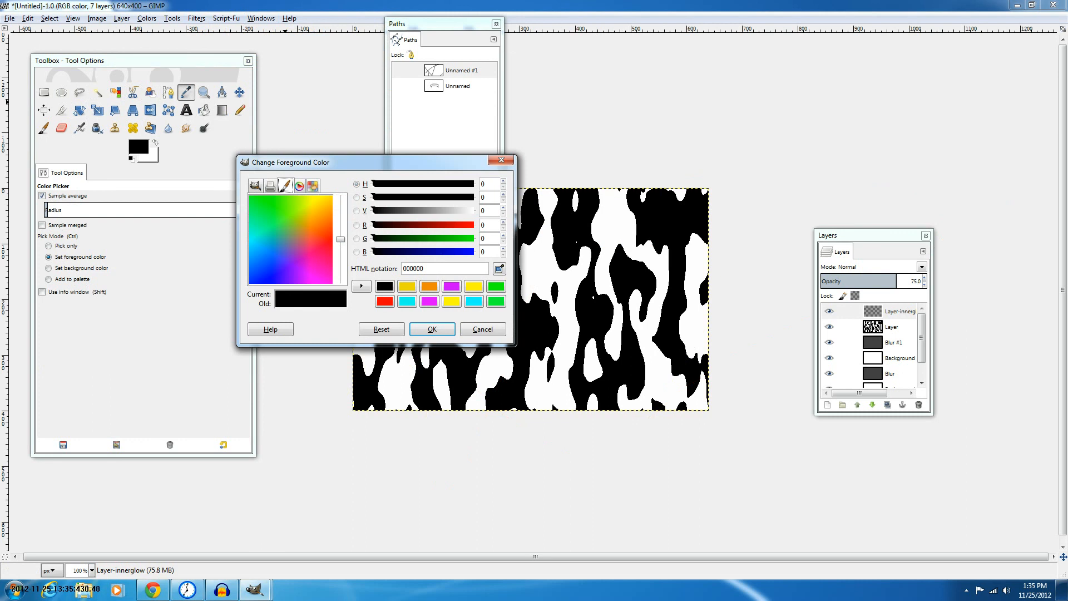
{"action": "left_click", "coordinate": [299, 186]}
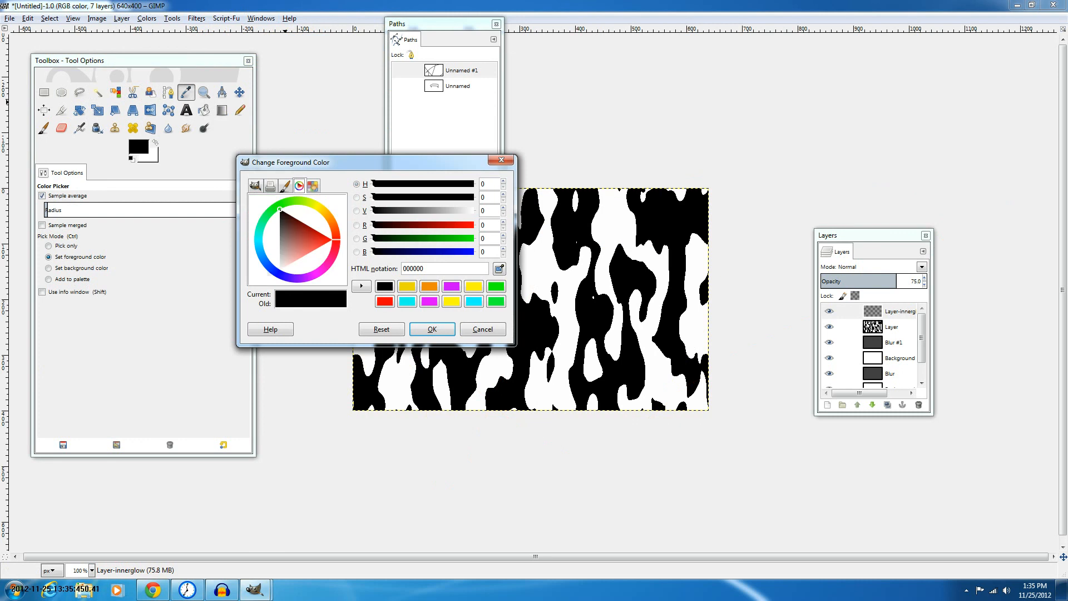
{"action": "left_click", "coordinate": [313, 185]}
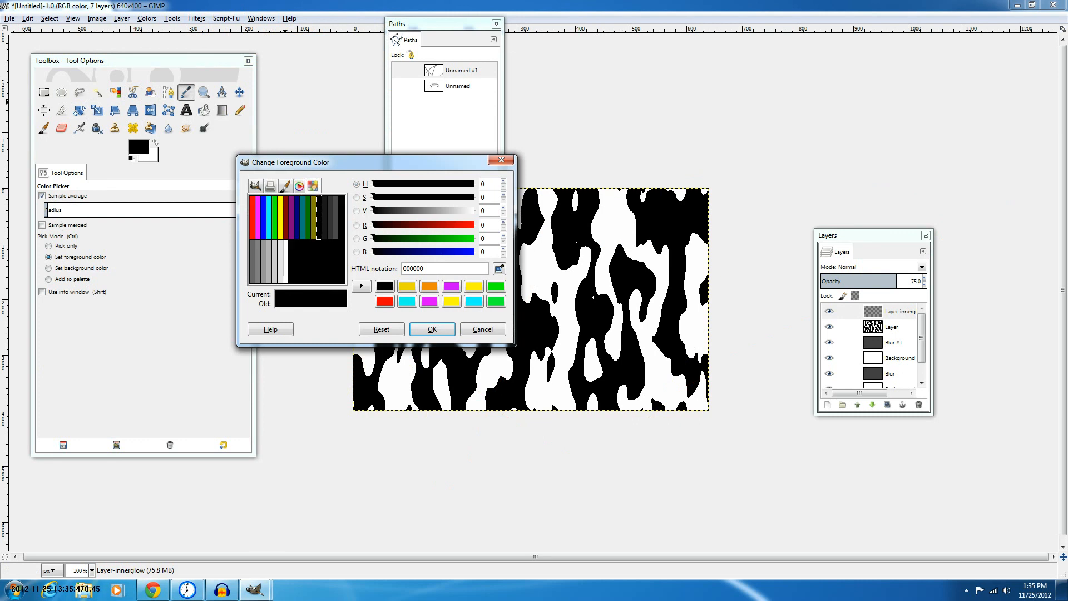
{"action": "left_click", "coordinate": [299, 186]}
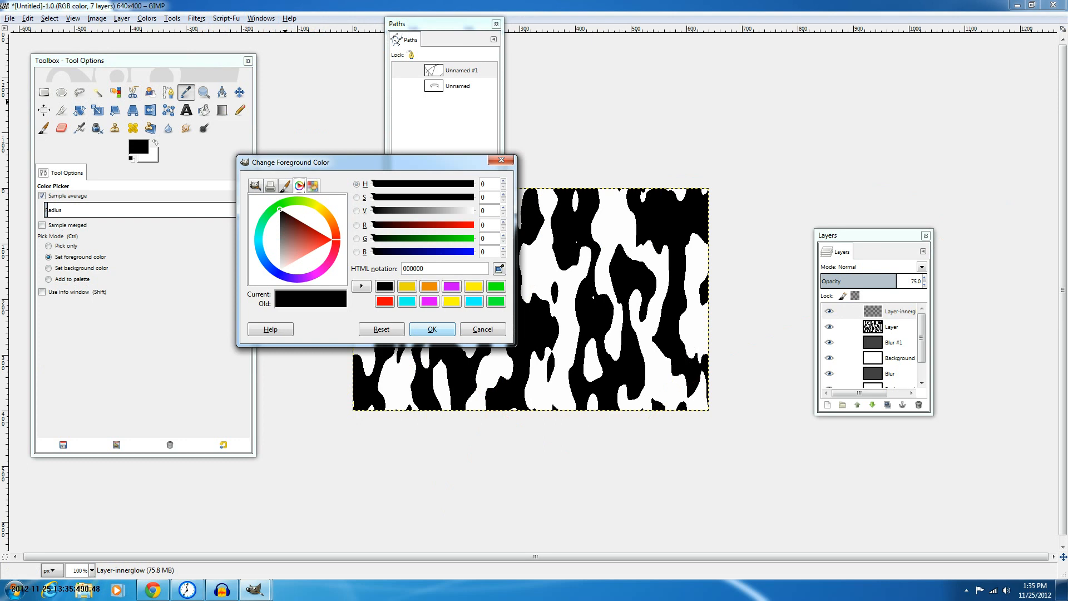
{"action": "left_click", "coordinate": [432, 329]}
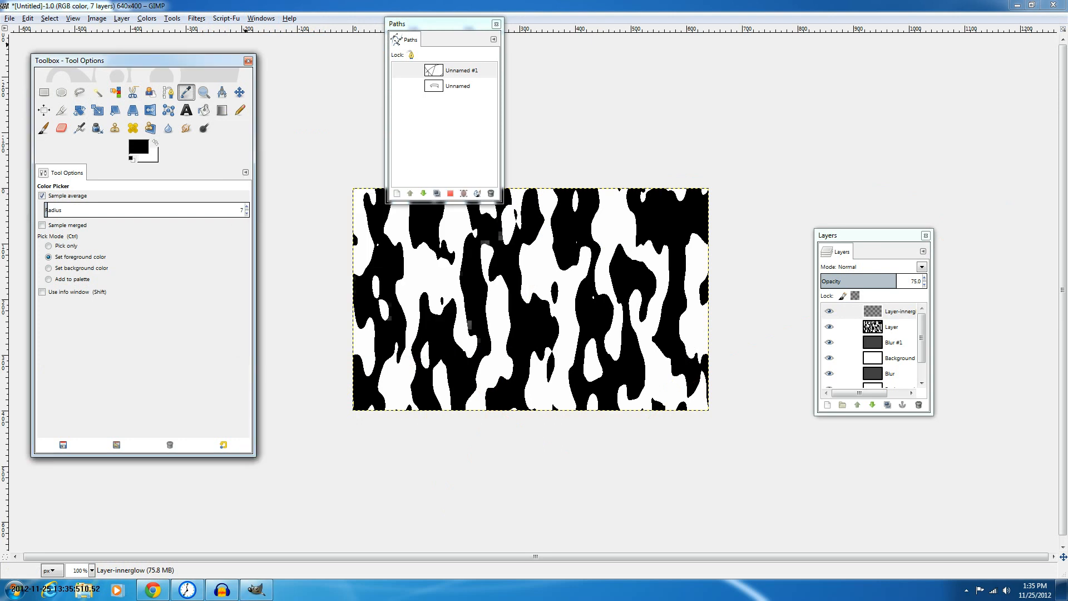
{"action": "left_click", "coordinate": [261, 18]}
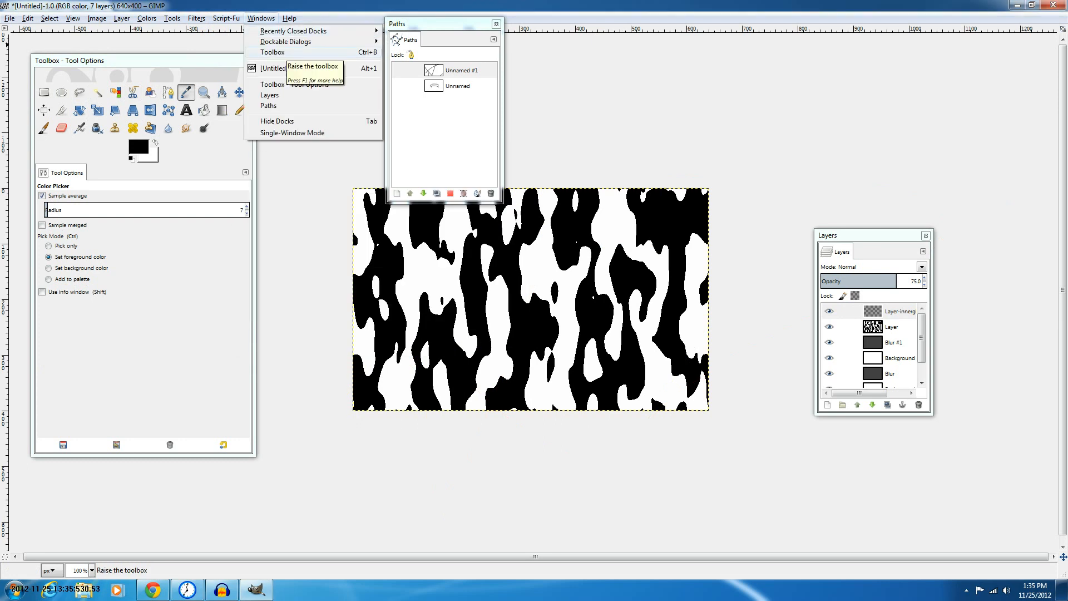
{"action": "key", "text": "Escape"}
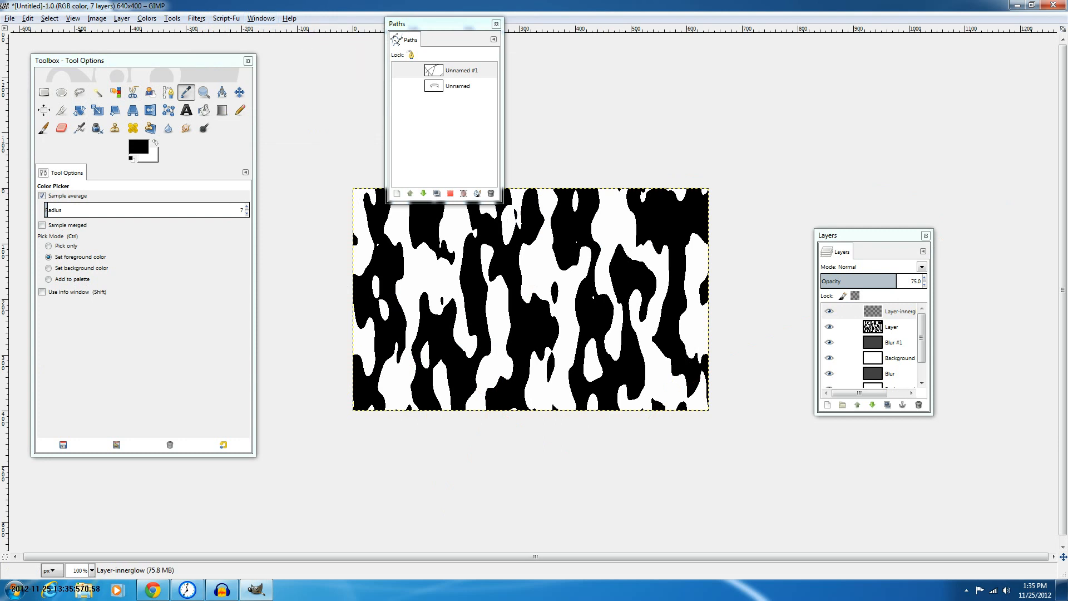
{"action": "key", "text": "alt+f"}
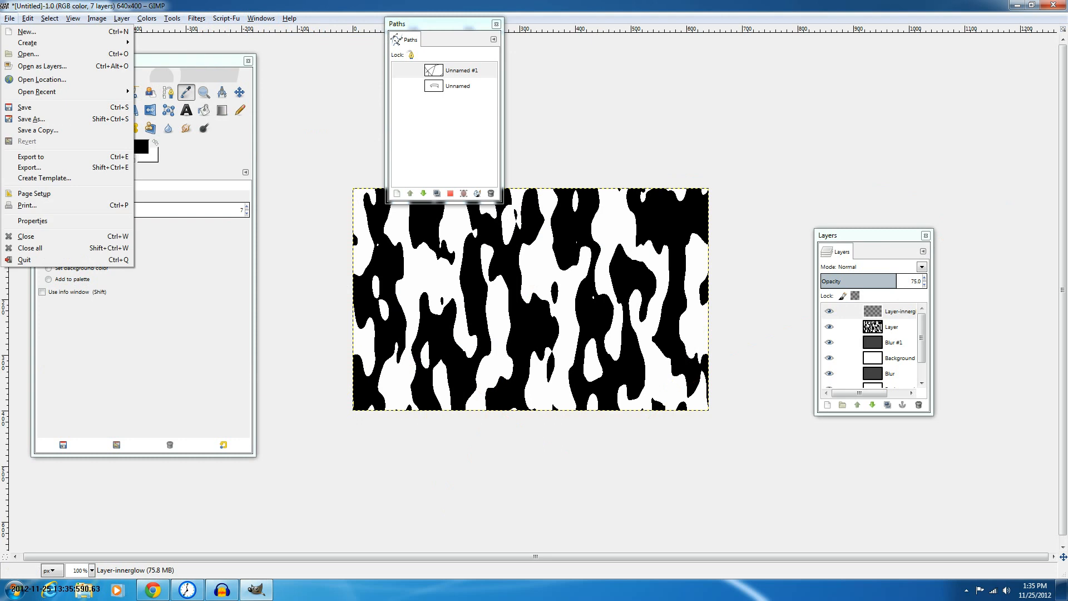
{"action": "key", "text": "Escape"}
Switch to Audacity, stop the audio recording, and bring up the ChronoLapse capture window
{"action": "left_click", "coordinate": [222, 590]}
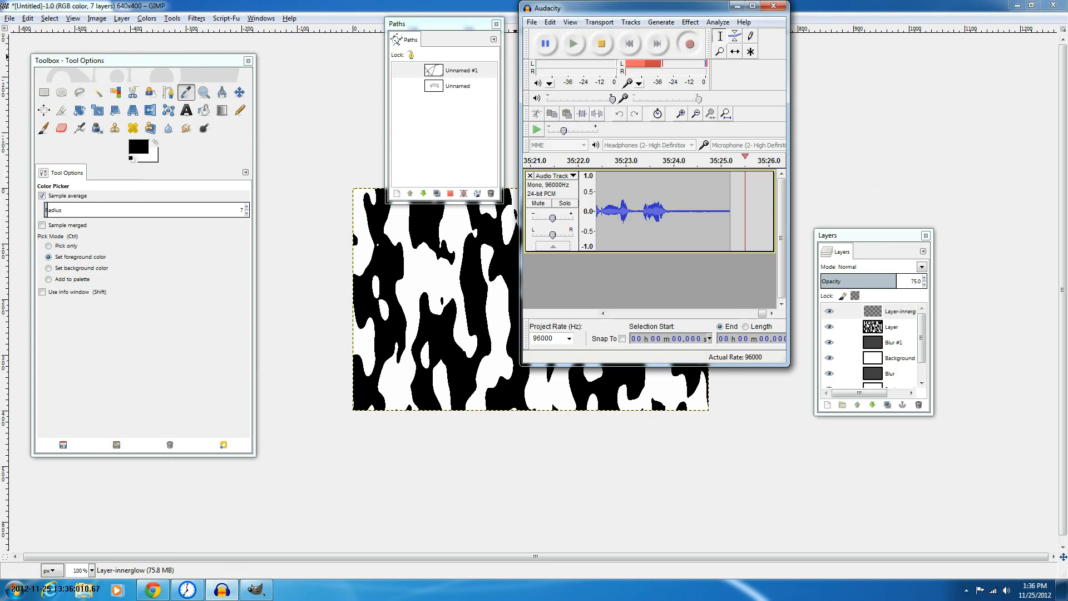
{"action": "left_click", "coordinate": [601, 43]}
{"action": "left_click", "coordinate": [187, 590]}
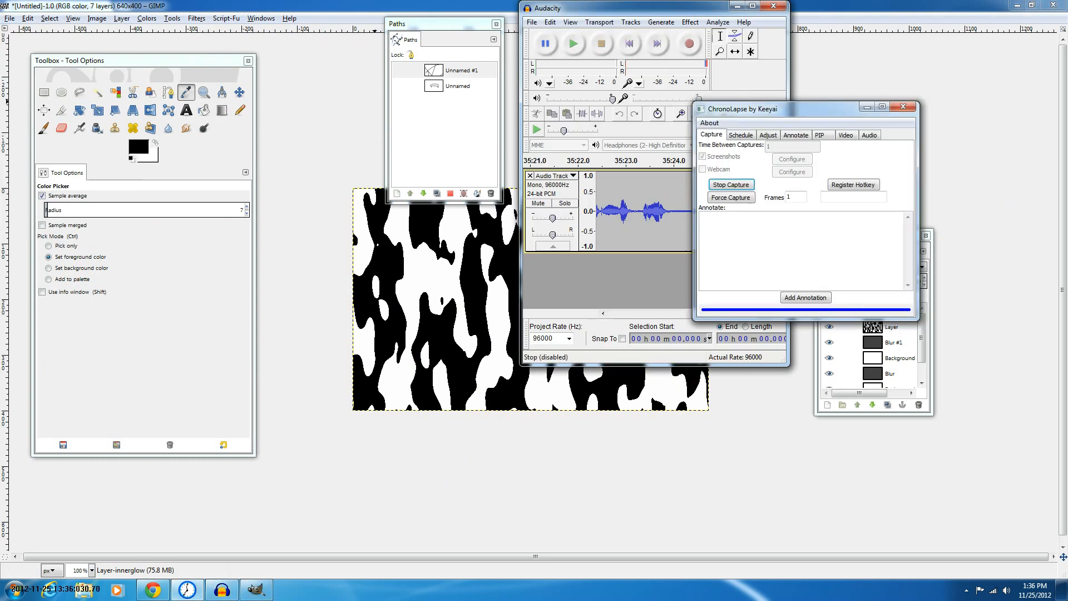